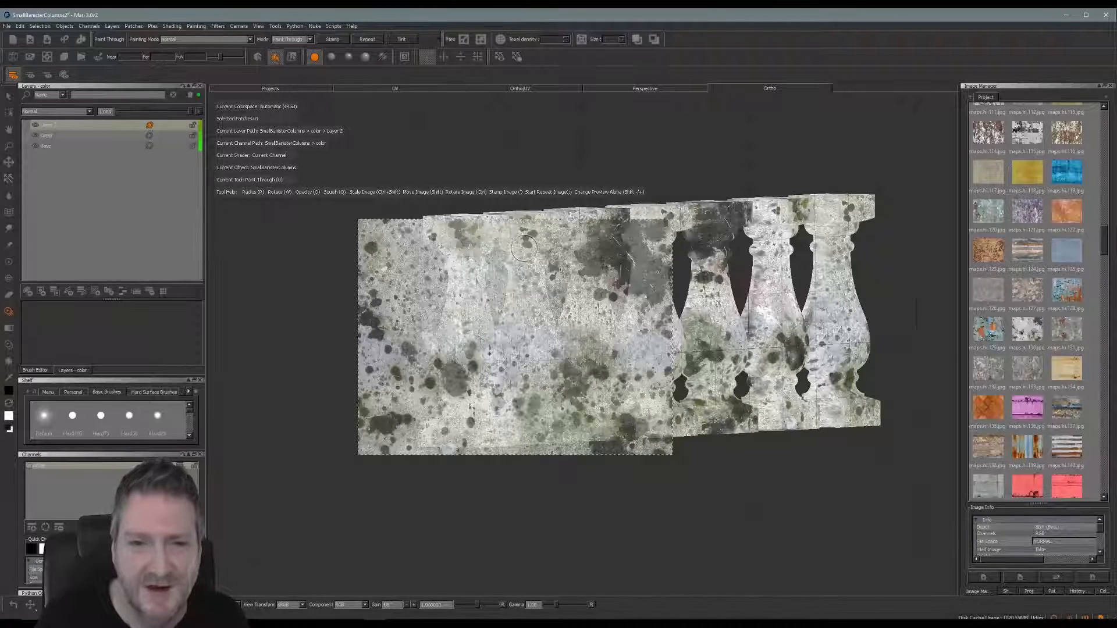
# Reposition the spotted stone image over the left half of the balustrade and paint it onto the third and fourth balusters.
pyautogui.moveTo(527, 251); pyautogui.dragTo(527, 250)
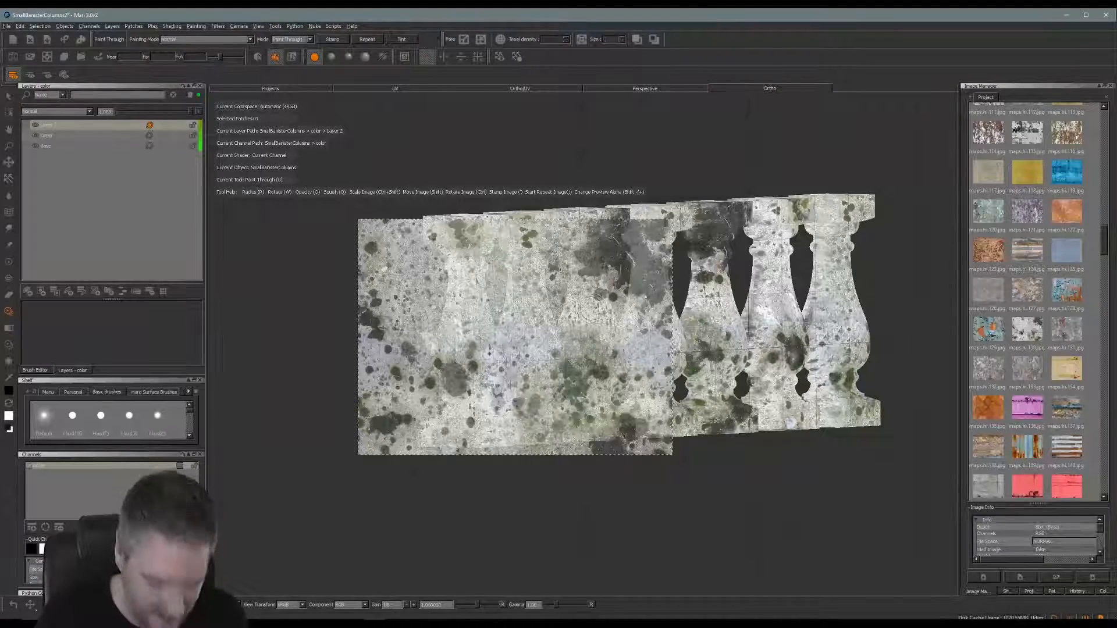
pyautogui.keyDown('shift'); pyautogui.moveTo(594, 309); pyautogui.dragTo(618, 296); pyautogui.keyUp('shift')
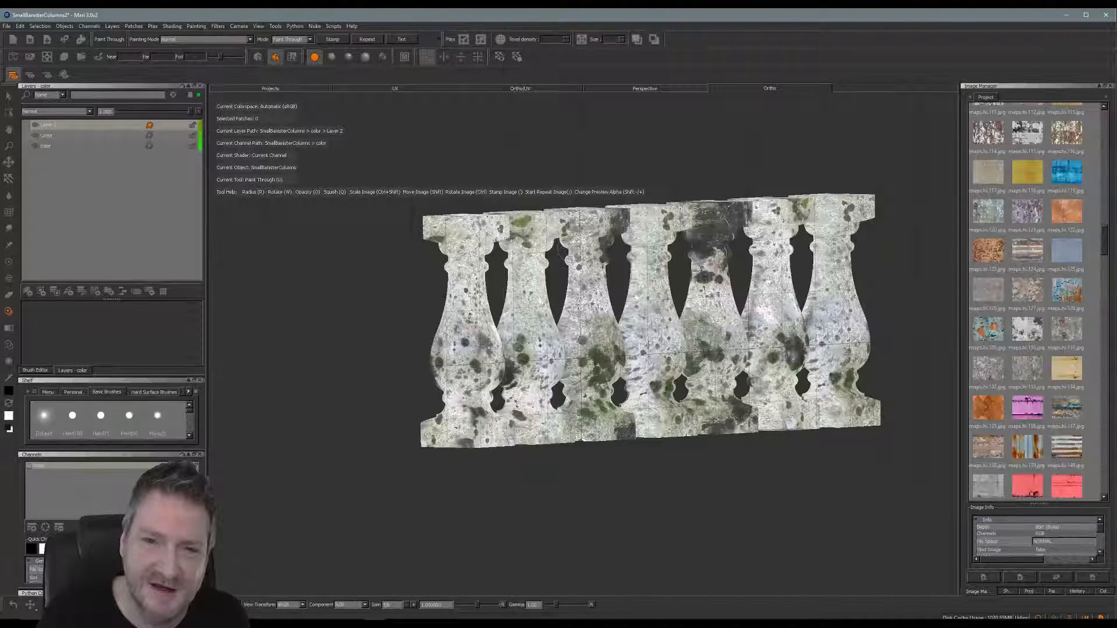
pyautogui.moveTo(573, 313); pyautogui.dragTo(564, 333)
pyautogui.moveTo(567, 381); pyautogui.dragTo(569, 395)
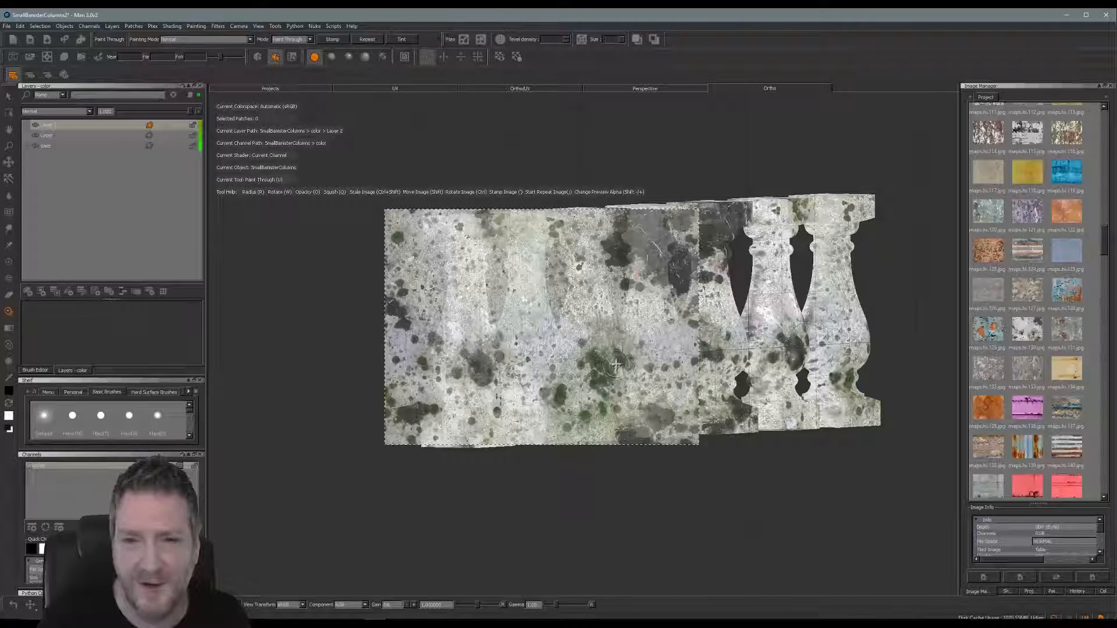
pyautogui.moveTo(616, 367)
pyautogui.mouseDown()
pyautogui.moveTo(588, 344)
pyautogui.moveTo(640, 337)
pyautogui.mouseUp()
pyautogui.press("'")
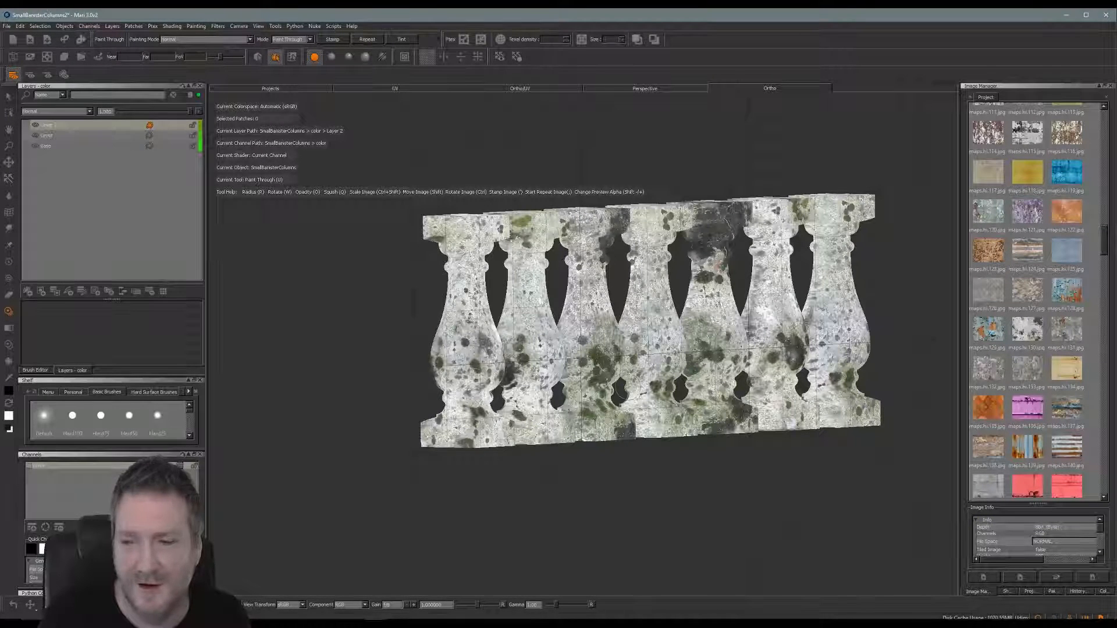
pyautogui.press('b')
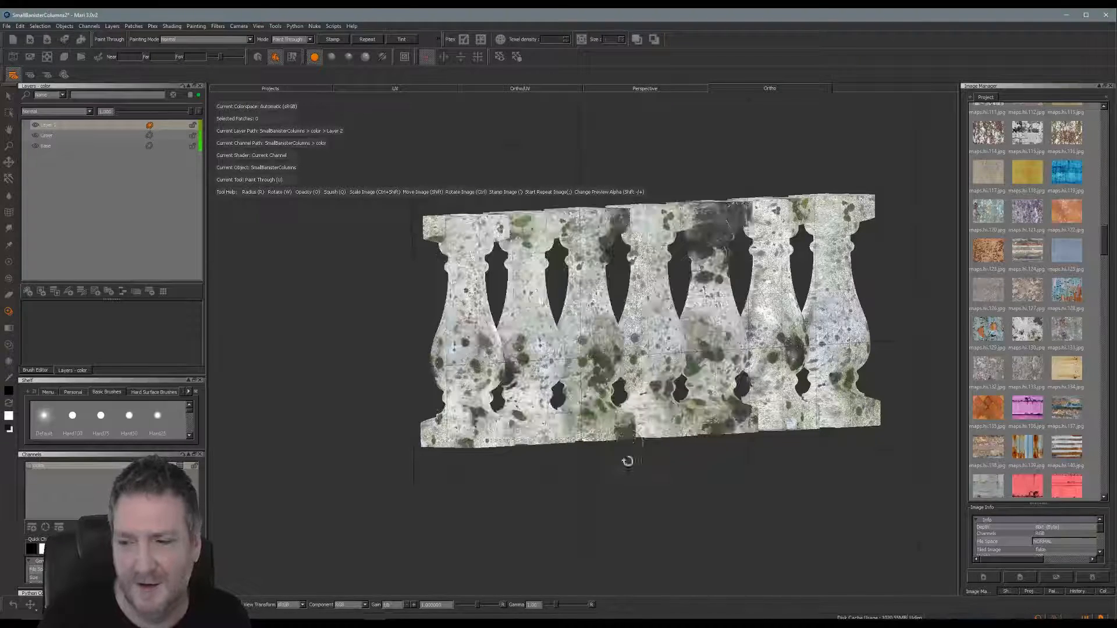
# Center the balustrade under the stone image and paint the spotted texture onto the baluster between the middle and the blackened one.
pyautogui.keyDown('alt'); pyautogui.moveTo(645, 411); pyautogui.dragTo(582, 425, button='middle'); pyautogui.keyUp('alt')
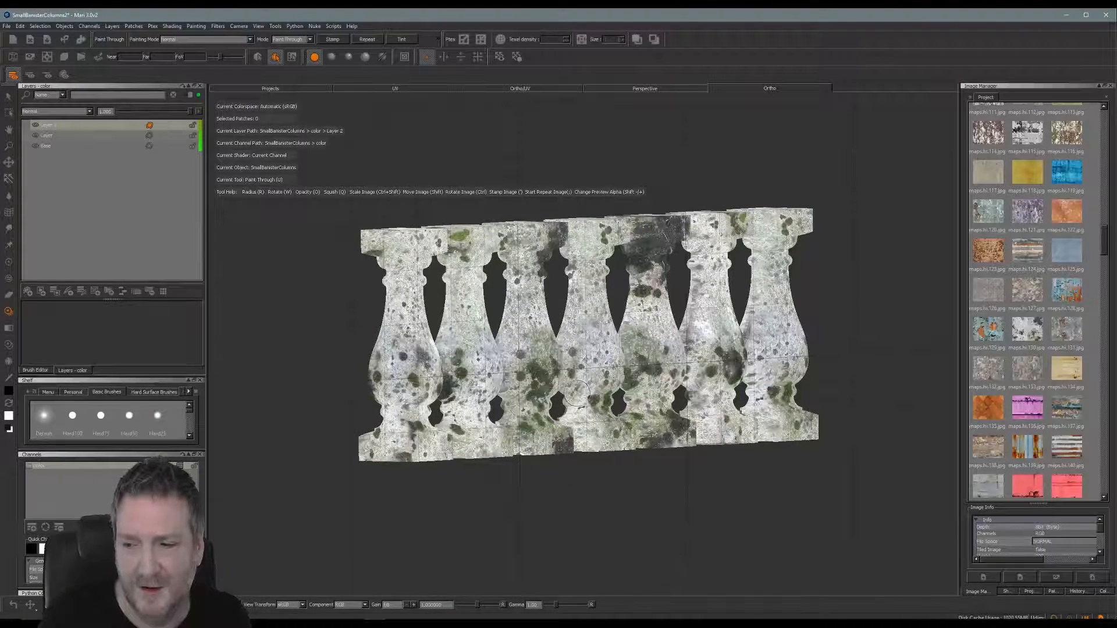
pyautogui.keyDown('alt'); pyautogui.moveTo(585, 374); pyautogui.dragTo(570, 367, button='middle'); pyautogui.keyUp('alt')
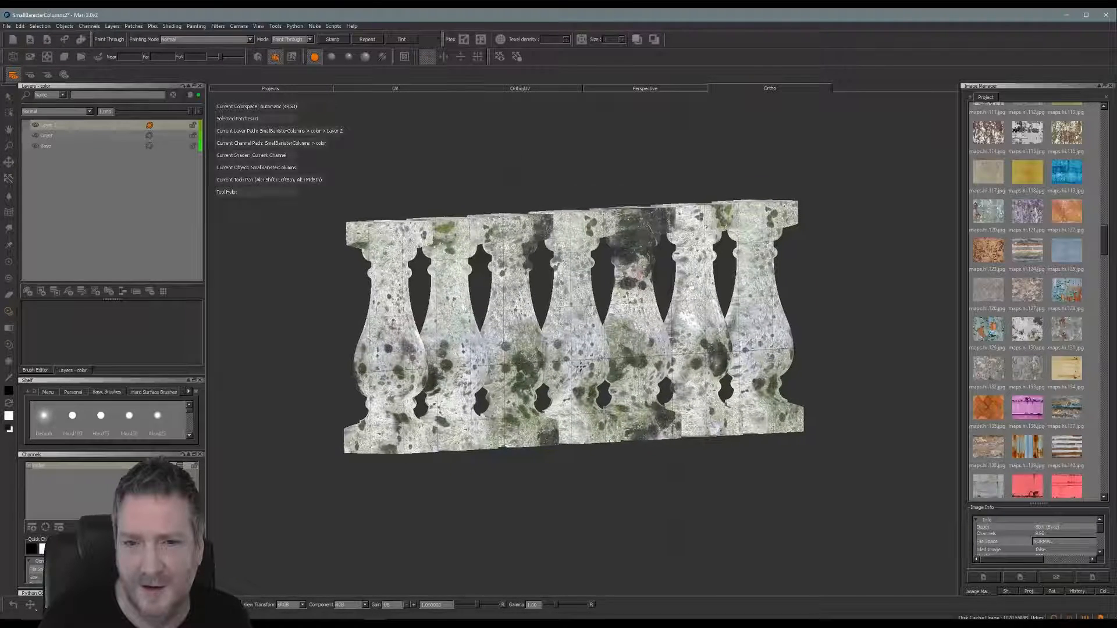
pyautogui.click(581, 367)
pyautogui.press('b')
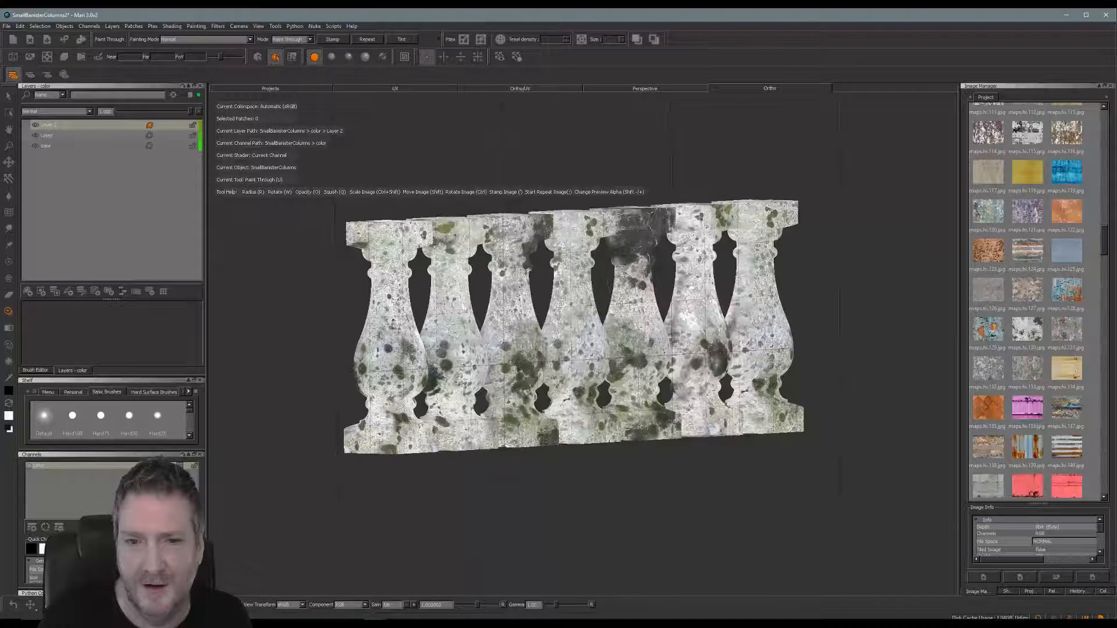
pyautogui.click(612, 319)
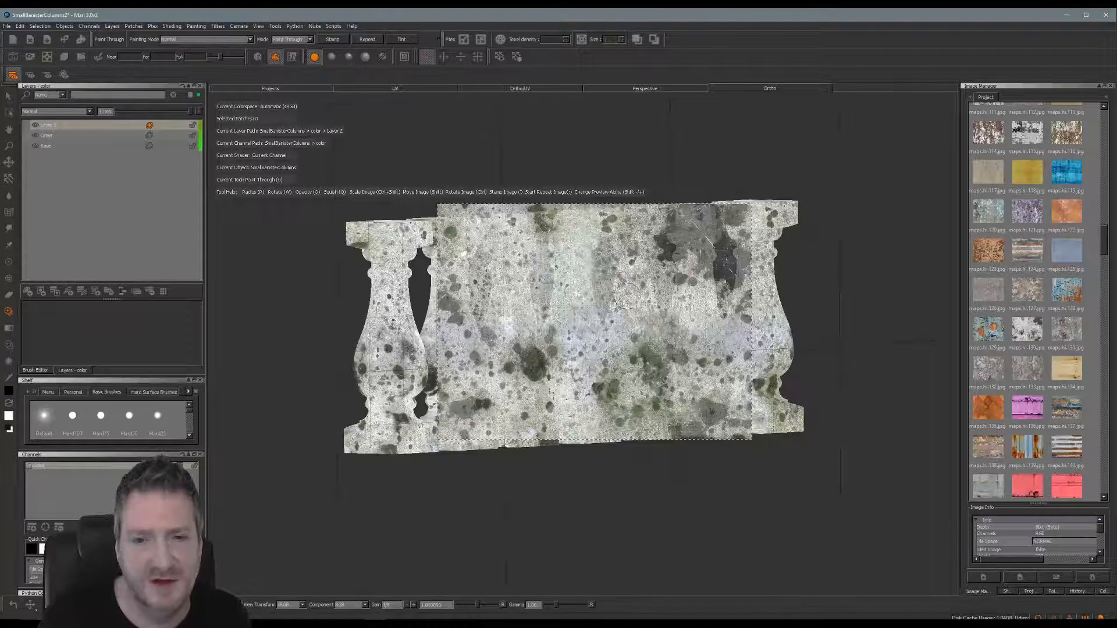
pyautogui.press("'")
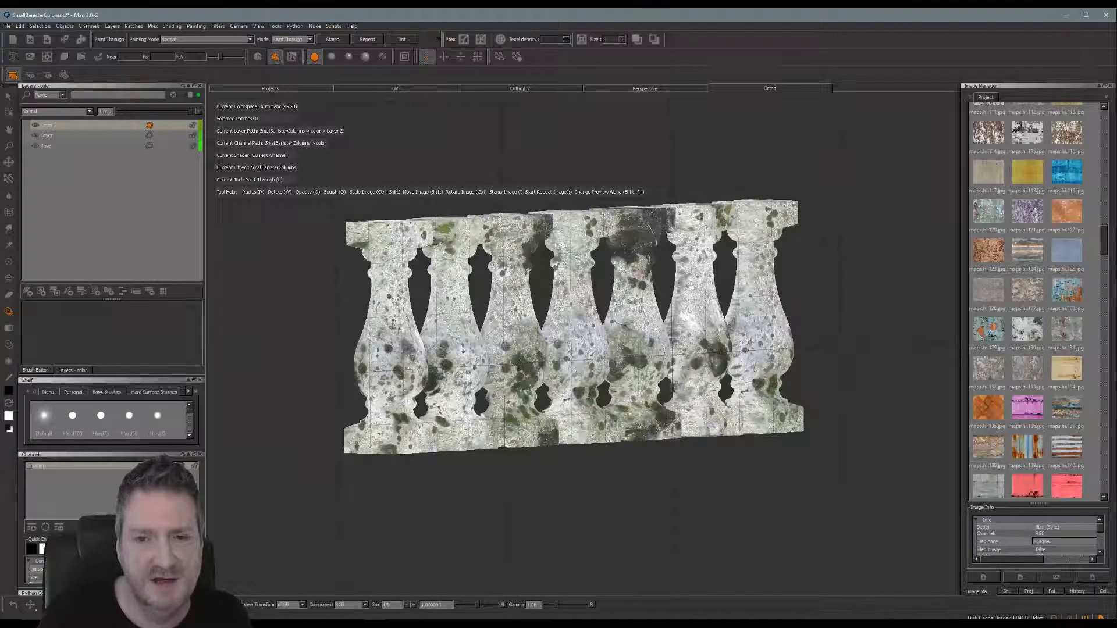
# Align the stone image with the right-hand balusters and touch up their spotted texture.
pyautogui.keyDown('alt'); pyautogui.moveTo(629, 312); pyautogui.dragTo(553, 320, button='middle'); pyautogui.keyUp('alt')
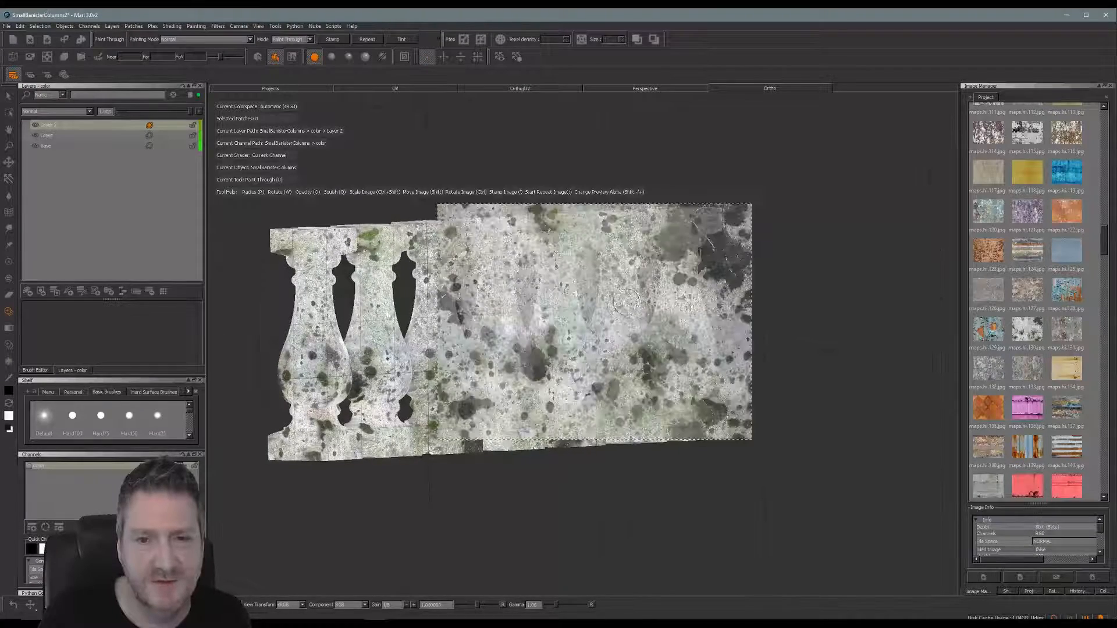
pyautogui.press("'")
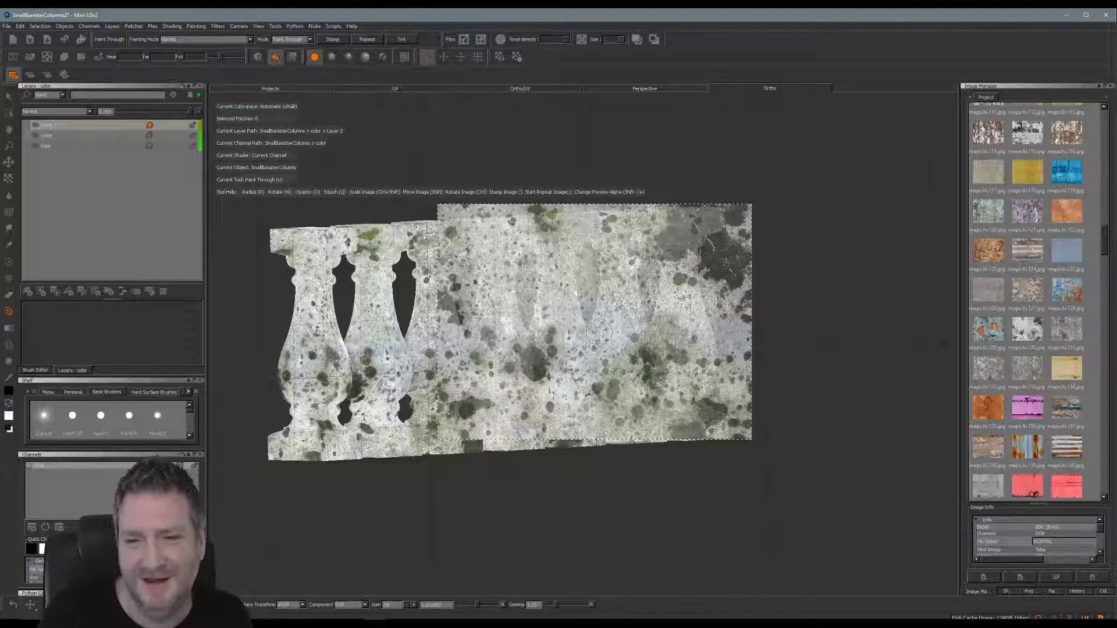
pyautogui.moveTo(609, 338)
pyautogui.mouseDown()
pyautogui.moveTo(604, 326)
pyautogui.moveTo(612, 408)
pyautogui.moveTo(603, 411)
pyautogui.moveTo(614, 412)
pyautogui.mouseUp()
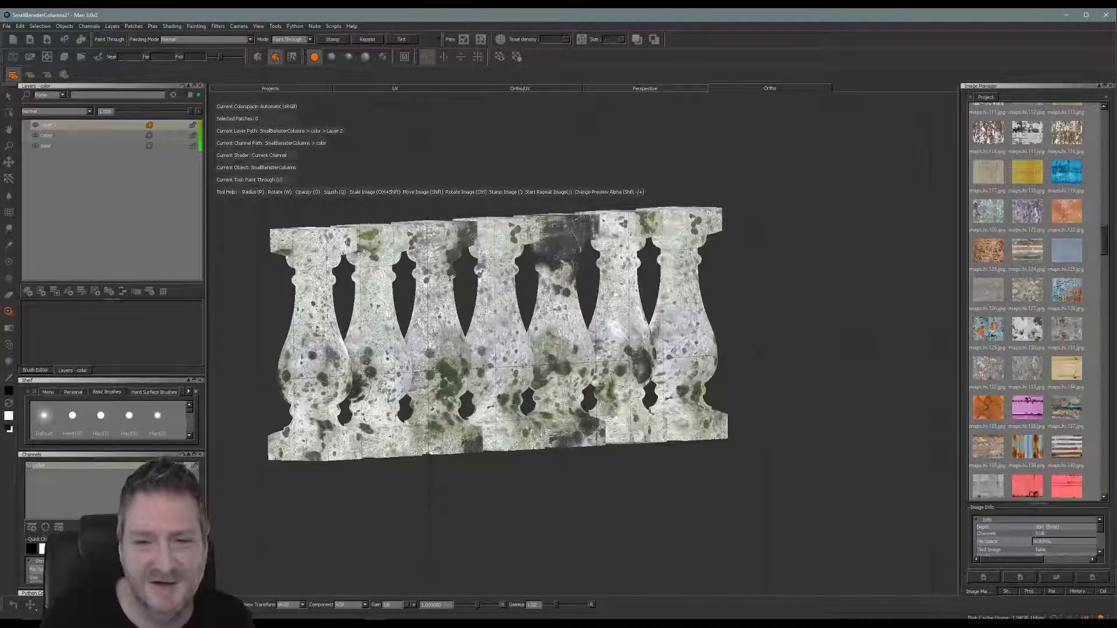
pyautogui.keyDown('alt'); pyautogui.moveTo(617, 414); pyautogui.dragTo(565, 429, button='middle'); pyautogui.keyUp('alt')
pyautogui.keyDown('alt'); pyautogui.moveTo(568, 390); pyautogui.dragTo(568, 389, button='middle'); pyautogui.keyUp('alt')
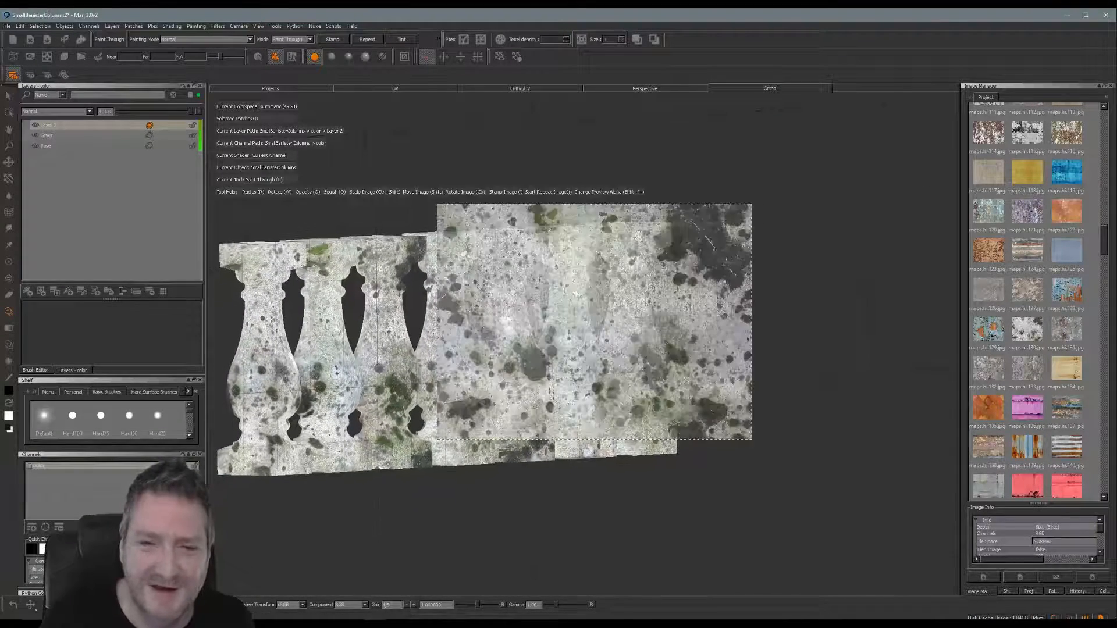
pyautogui.moveTo(590, 284)
pyautogui.keyDown('shift'); pyautogui.mouseDown()
pyautogui.moveTo(604, 297)
pyautogui.moveTo(626, 293)
pyautogui.moveTo(626, 278)
pyautogui.mouseUp(); pyautogui.keyUp('shift')
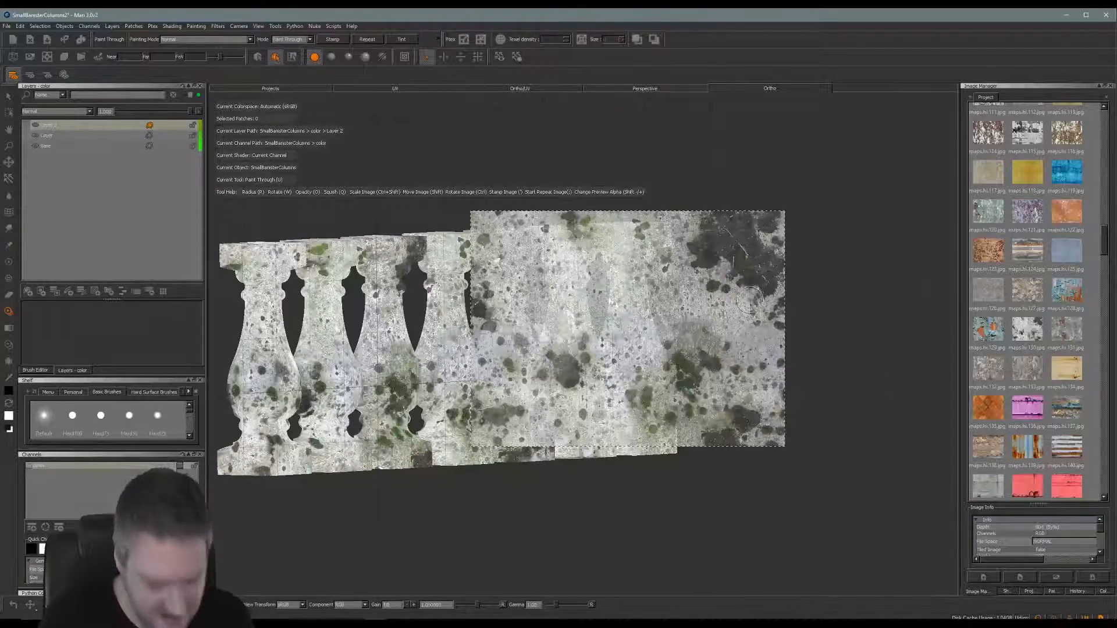
pyautogui.click(750, 299)
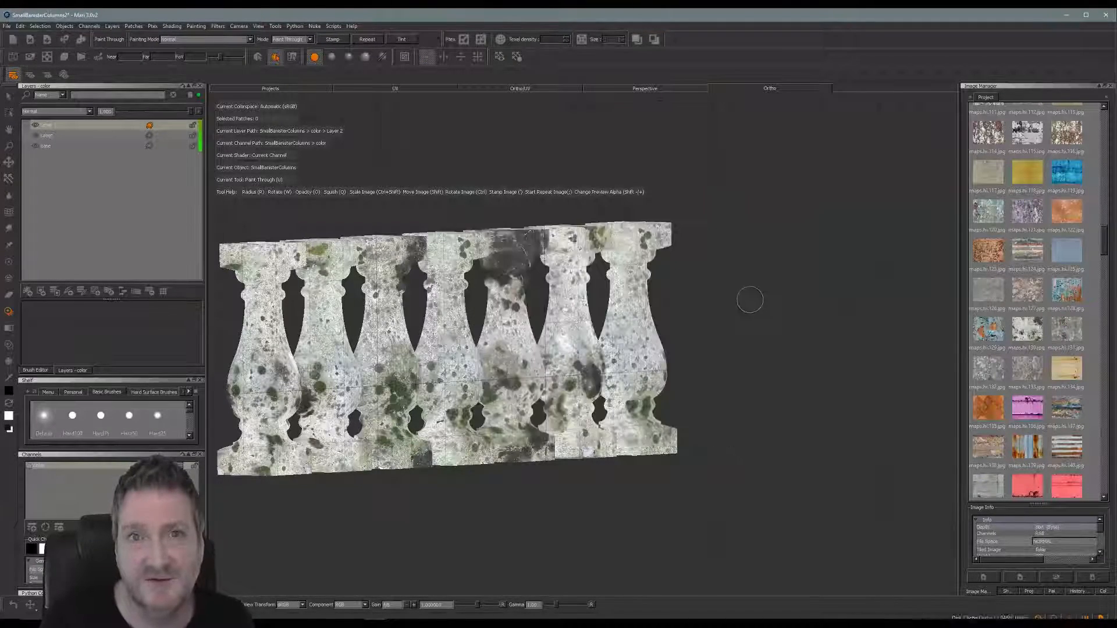
pyautogui.moveTo(698, 289); pyautogui.dragTo(758, 269, button='middle')
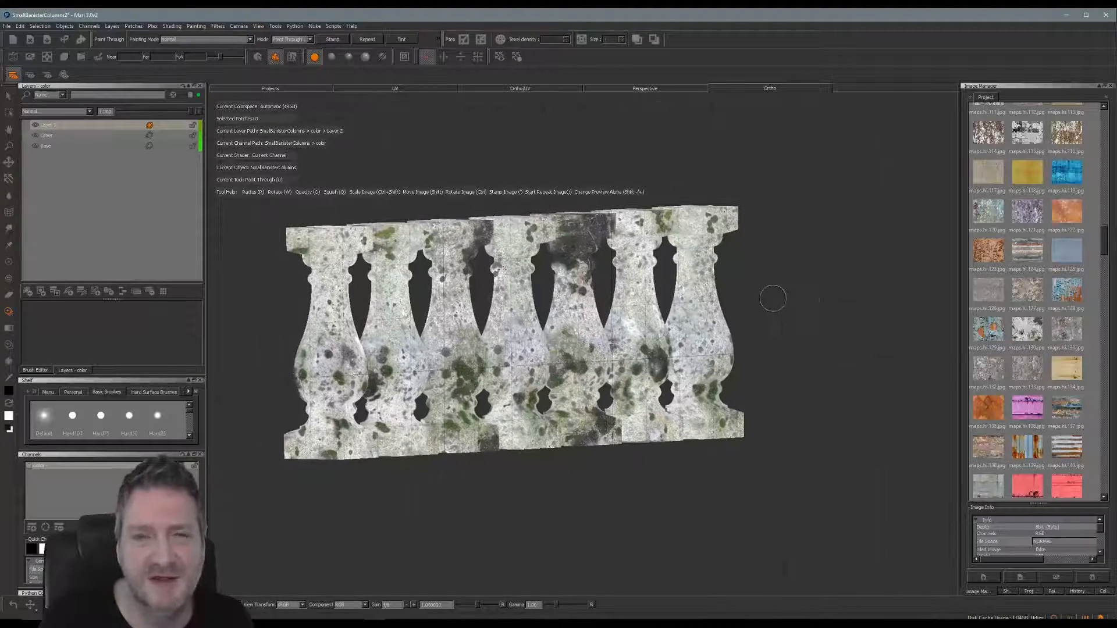
# Turn to the balustrade side with stretched texture and enable the Edge Mask in the projection settings.
pyautogui.moveTo(795, 294)
pyautogui.keyDown('alt'); pyautogui.mouseDown()
pyautogui.moveTo(658, 295)
pyautogui.moveTo(575, 233)
pyautogui.moveTo(579, 390)
pyautogui.moveTo(569, 293)
pyautogui.moveTo(621, 317)
pyautogui.mouseUp(); pyautogui.keyUp('alt')
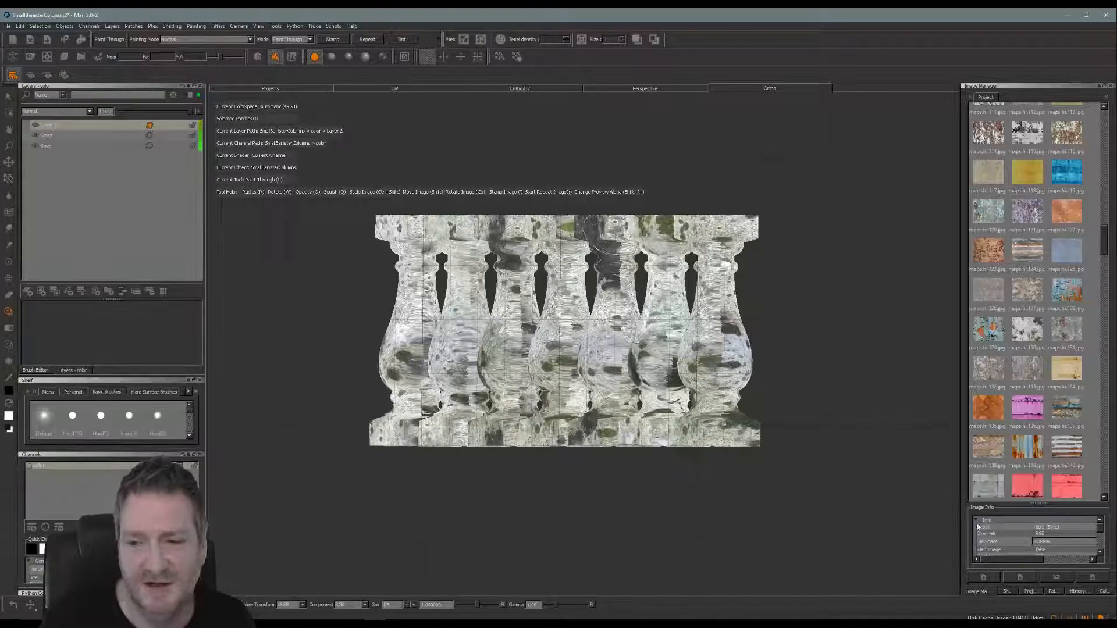
pyautogui.click(1030, 591)
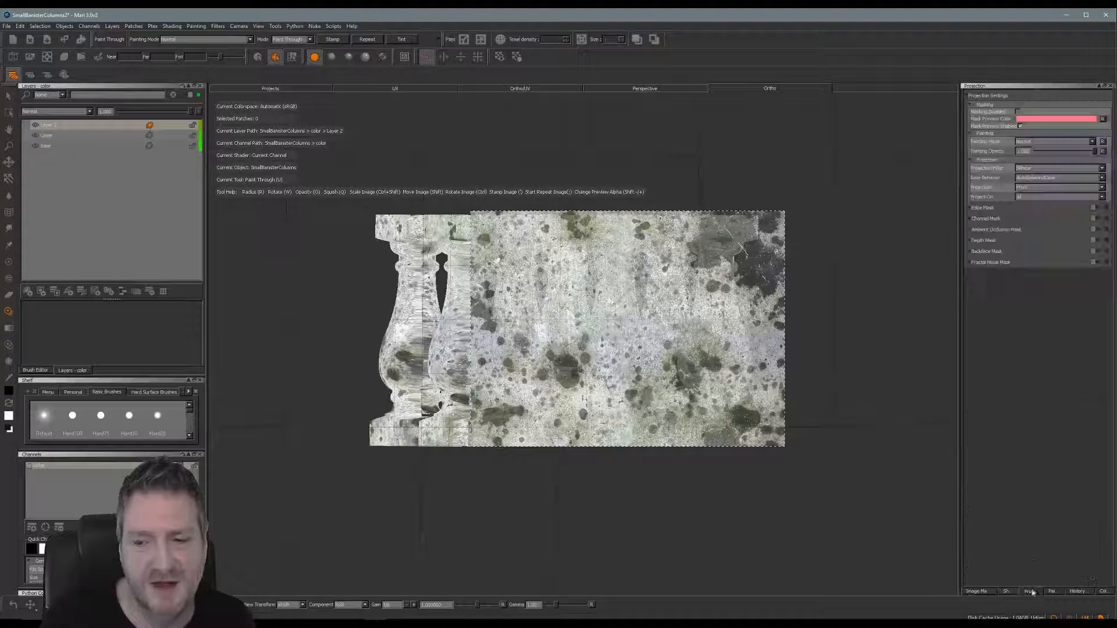
pyautogui.click(1099, 207)
pyautogui.press("'")
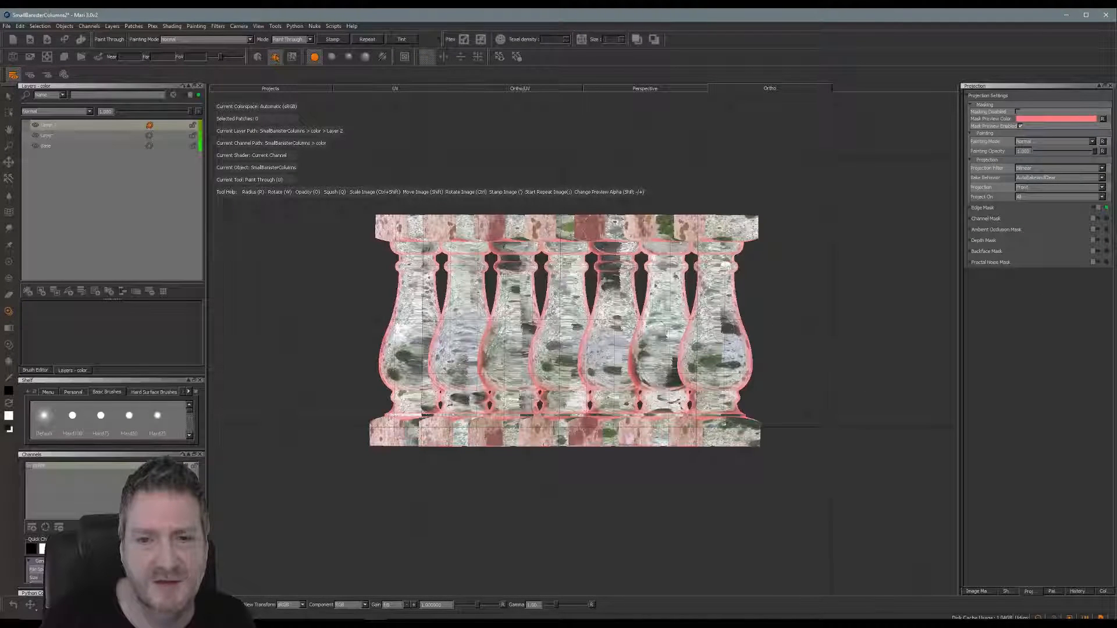
# Paint the stone image down the three rightmost balusters to cover their stretched texture.
pyautogui.moveTo(721, 249)
pyautogui.mouseDown()
pyautogui.moveTo(720, 230)
pyautogui.moveTo(708, 230)
pyautogui.moveTo(734, 232)
pyautogui.moveTo(725, 256)
pyautogui.moveTo(698, 239)
pyautogui.moveTo(750, 225)
pyautogui.moveTo(711, 344)
pyautogui.moveTo(721, 387)
pyautogui.moveTo(713, 442)
pyautogui.moveTo(750, 441)
pyautogui.mouseUp()
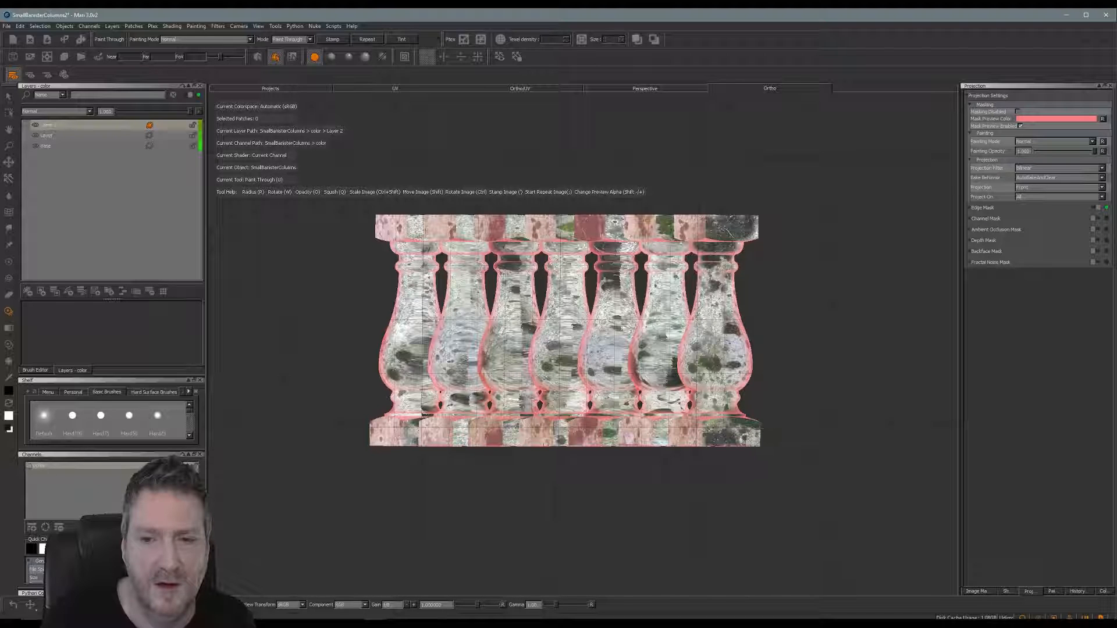
pyautogui.moveTo(674, 304)
pyautogui.mouseDown()
pyautogui.moveTo(670, 250)
pyautogui.moveTo(666, 269)
pyautogui.mouseUp()
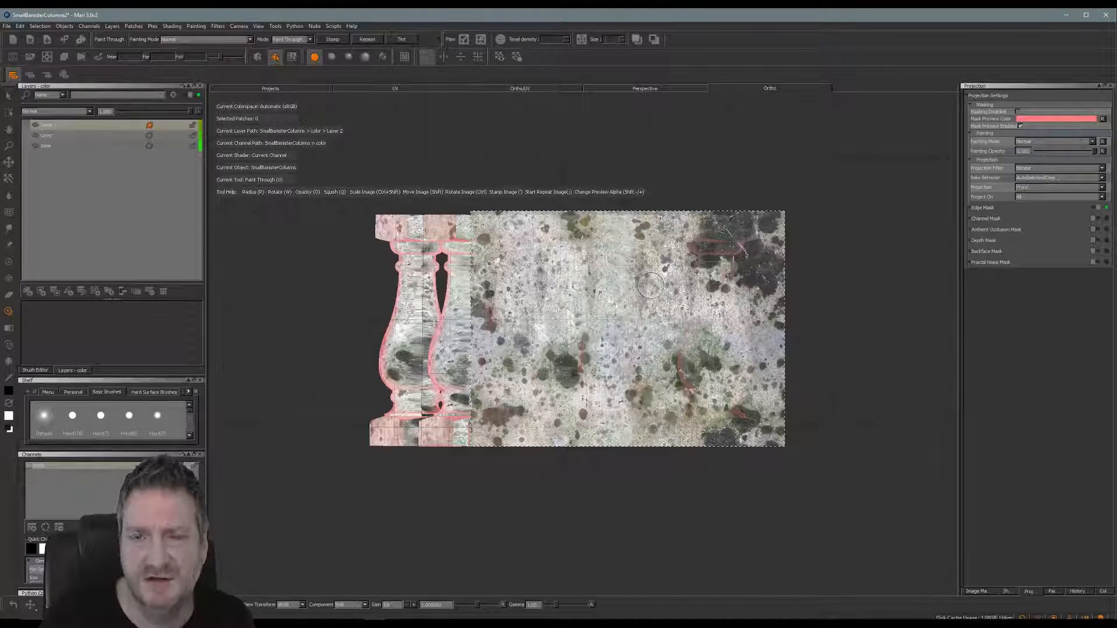
pyautogui.moveTo(656, 300)
pyautogui.mouseDown()
pyautogui.moveTo(660, 284)
pyautogui.moveTo(656, 329)
pyautogui.moveTo(678, 325)
pyautogui.moveTo(674, 361)
pyautogui.moveTo(640, 349)
pyautogui.moveTo(660, 378)
pyautogui.moveTo(663, 342)
pyautogui.mouseUp()
pyautogui.moveTo(669, 379)
pyautogui.mouseDown()
pyautogui.moveTo(660, 401)
pyautogui.moveTo(672, 405)
pyautogui.moveTo(657, 417)
pyautogui.mouseUp()
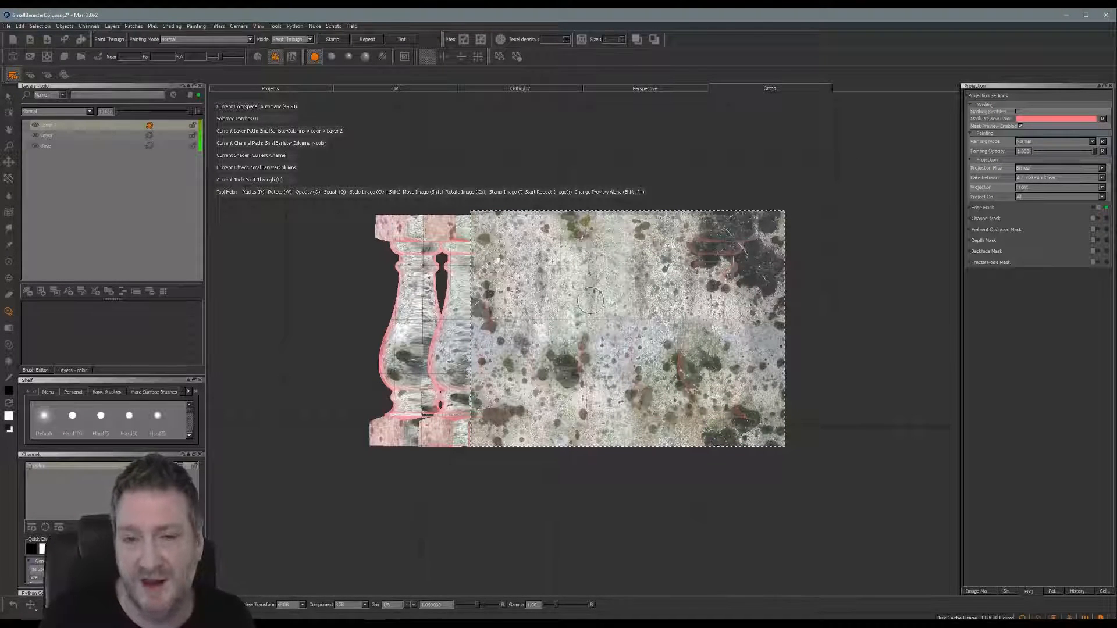
pyautogui.moveTo(616, 265)
pyautogui.mouseDown()
pyautogui.moveTo(612, 248)
pyautogui.moveTo(625, 244)
pyautogui.moveTo(607, 279)
pyautogui.moveTo(619, 395)
pyautogui.moveTo(600, 454)
pyautogui.mouseUp()
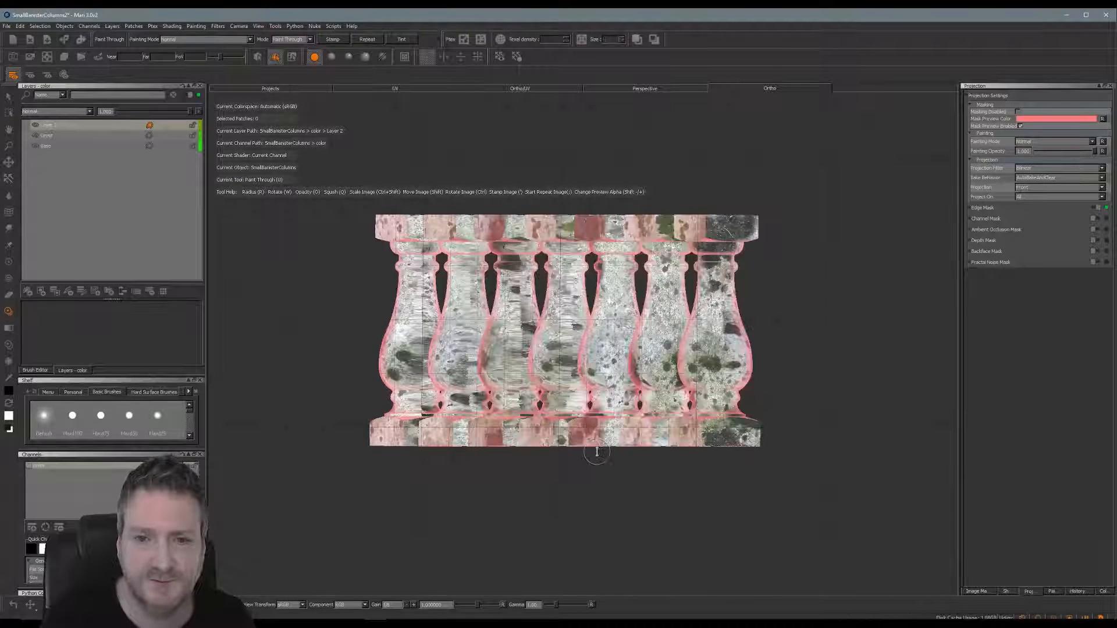
# Shift the stone image's alignment and paint it down the middle baluster and the third baluster from the left.
pyautogui.moveTo(598, 453); pyautogui.dragTo(664, 454, button='middle')
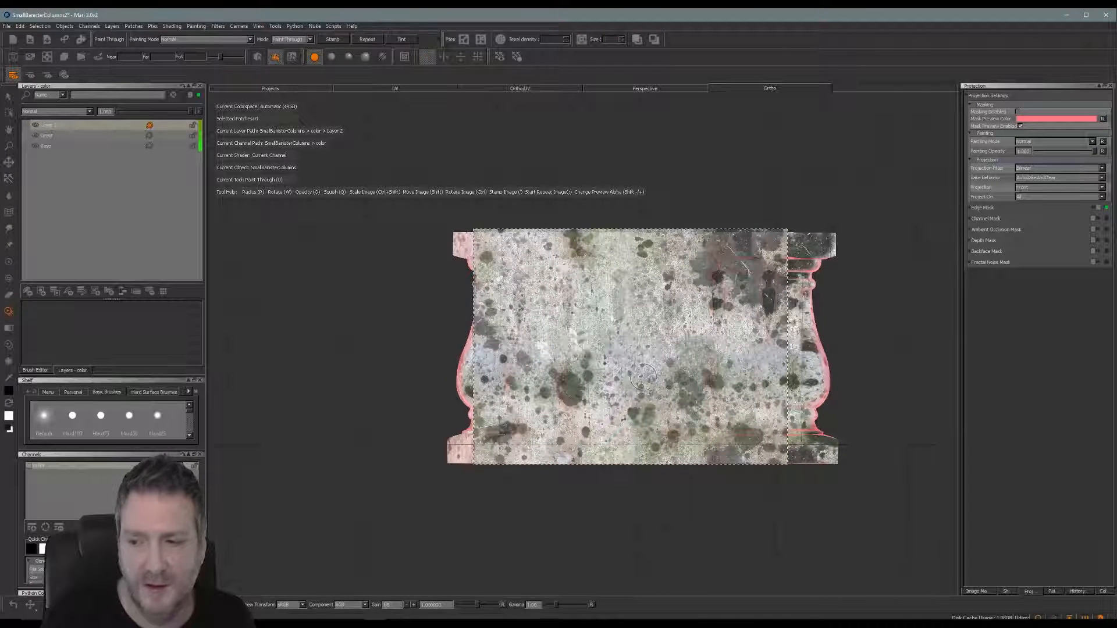
pyautogui.moveTo(640, 276)
pyautogui.mouseDown()
pyautogui.moveTo(647, 407)
pyautogui.moveTo(629, 417)
pyautogui.moveTo(645, 435)
pyautogui.mouseUp()
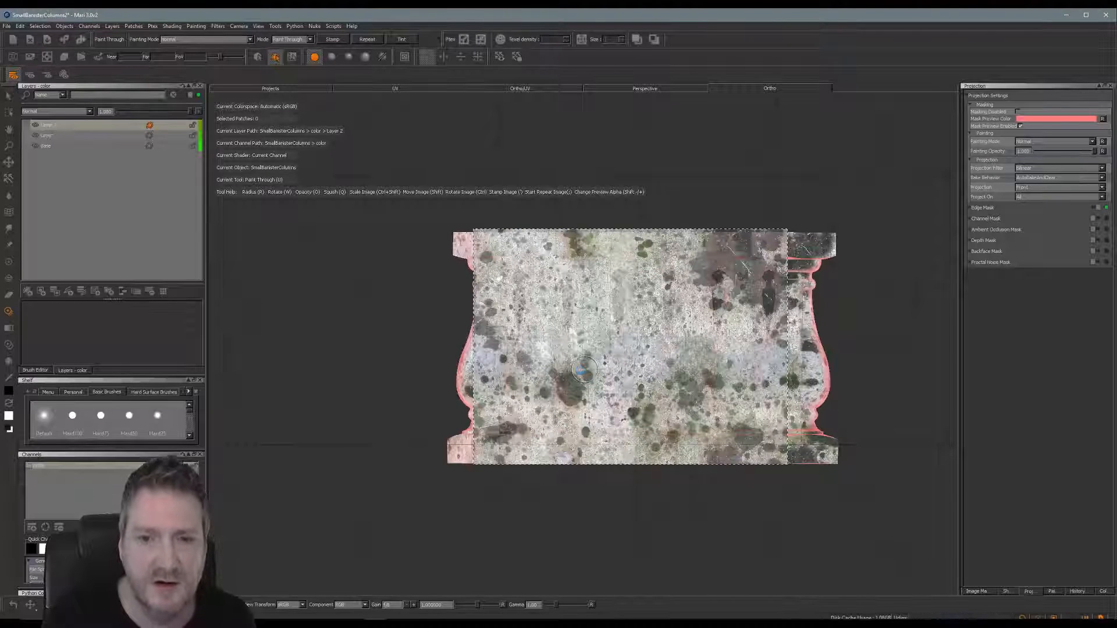
pyautogui.keyDown('shift'); pyautogui.moveTo(649, 382); pyautogui.dragTo(610, 377); pyautogui.keyUp('shift')
pyautogui.moveTo(582, 329)
pyautogui.mouseDown()
pyautogui.moveTo(584, 275)
pyautogui.moveTo(610, 349)
pyautogui.moveTo(587, 440)
pyautogui.moveTo(600, 458)
pyautogui.mouseUp()
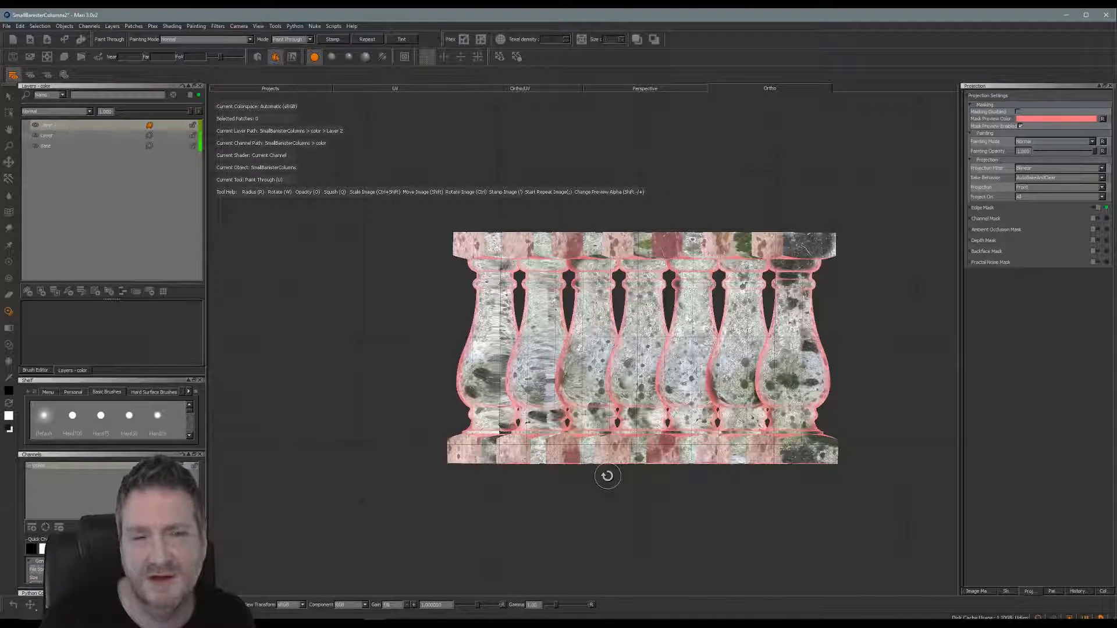
# Undo the last change, retouch the third baluster's base, and paint the shifted stone image down the second baluster from the left.
pyautogui.hotkey('ctrl', 'z')
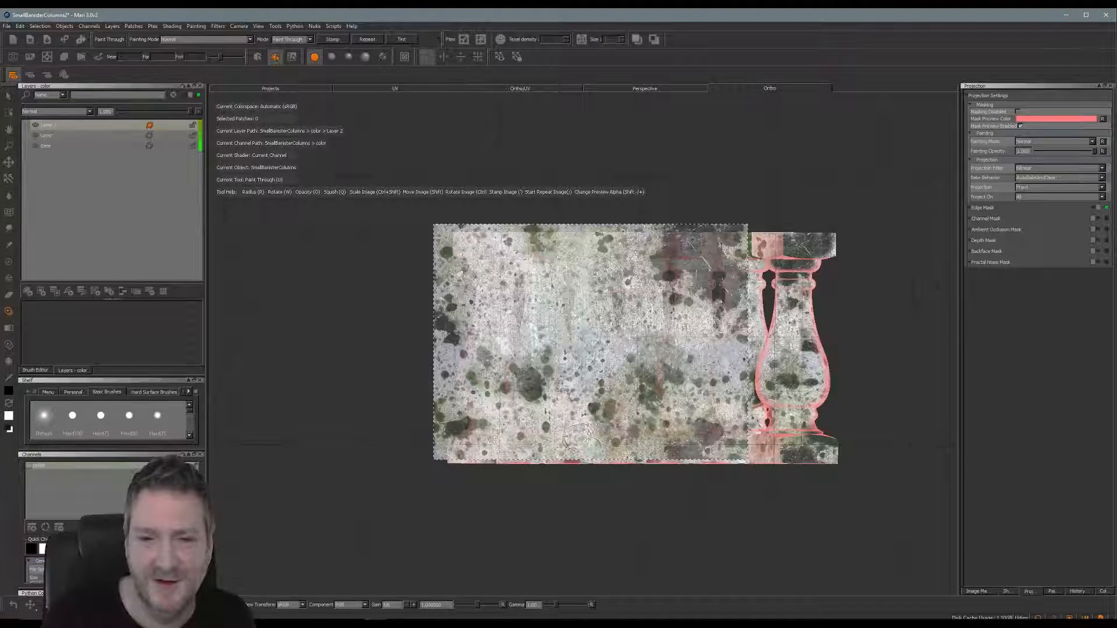
pyautogui.moveTo(580, 440)
pyautogui.mouseDown()
pyautogui.moveTo(576, 348)
pyautogui.moveTo(576, 405)
pyautogui.mouseUp()
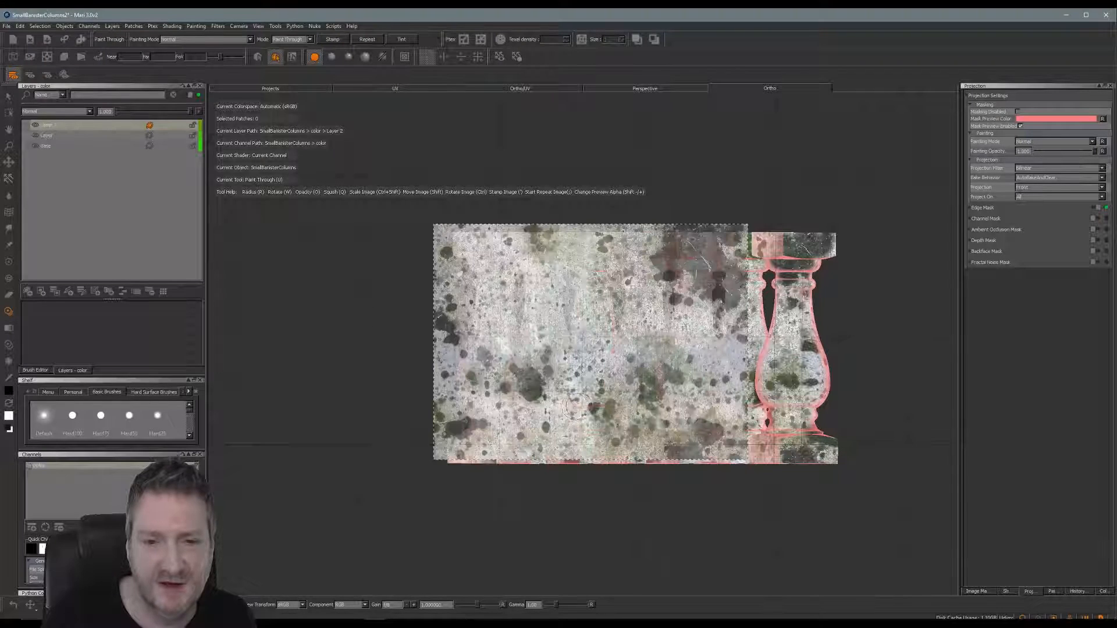
pyautogui.moveTo(588, 342)
pyautogui.keyDown('shift'); pyautogui.mouseDown()
pyautogui.moveTo(538, 353)
pyautogui.moveTo(545, 279)
pyautogui.moveTo(540, 433)
pyautogui.mouseUp(); pyautogui.keyUp('shift')
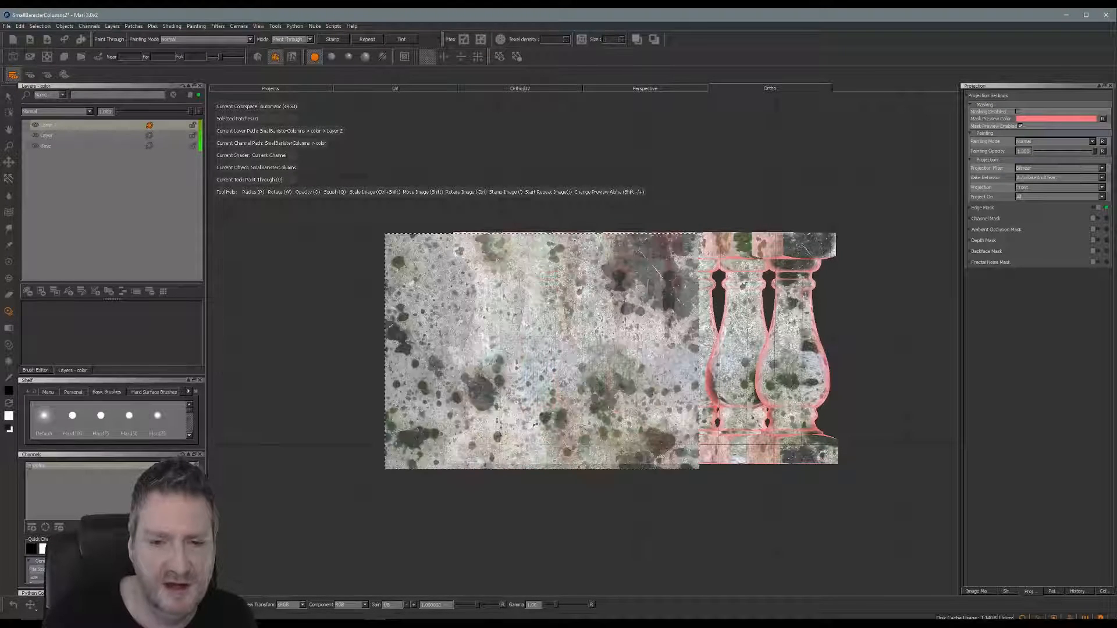
pyautogui.press('b')
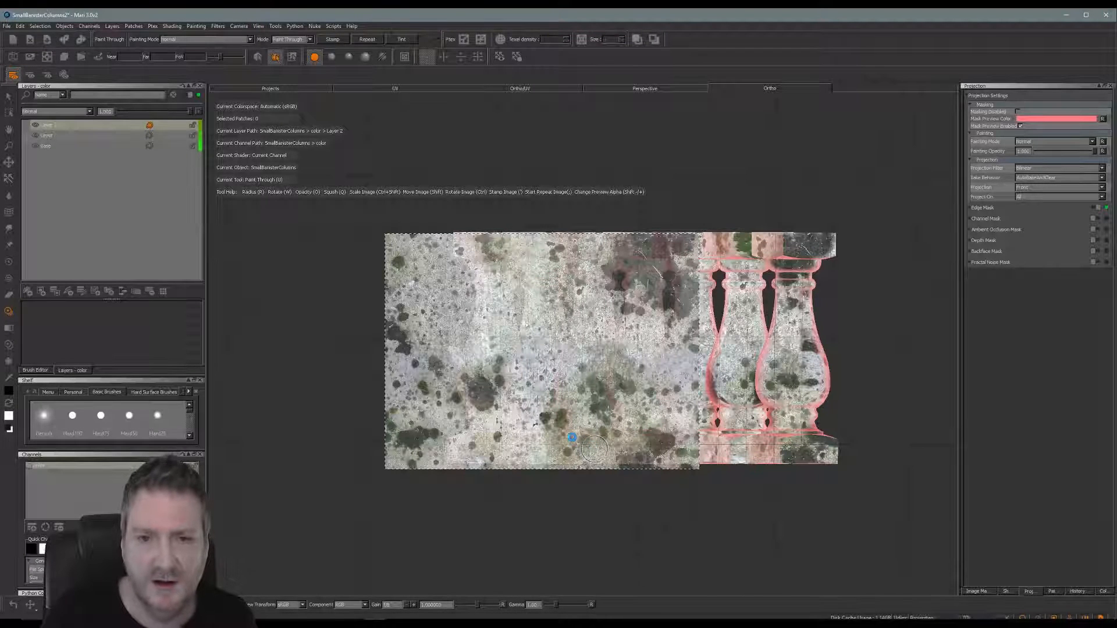
# Paint the stone image down the leftmost baluster to cover its remaining stretched texture.
pyautogui.keyDown('alt'); pyautogui.moveTo(572, 437); pyautogui.dragTo(584, 437, button='middle'); pyautogui.keyUp('alt')
pyautogui.moveTo(512, 323)
pyautogui.keyDown('alt'); pyautogui.mouseDown(button='middle')
pyautogui.moveTo(593, 317)
pyautogui.moveTo(557, 315)
pyautogui.mouseUp(button='middle'); pyautogui.keyUp('alt')
pyautogui.press('u')
pyautogui.moveTo(557, 314)
pyautogui.keyDown('shift'); pyautogui.mouseDown()
pyautogui.moveTo(556, 256)
pyautogui.moveTo(554, 373)
pyautogui.moveTo(542, 386)
pyautogui.moveTo(550, 434)
pyautogui.mouseUp(); pyautogui.keyUp('shift')
pyautogui.moveTo(563, 348)
pyautogui.mouseDown()
pyautogui.moveTo(555, 340)
pyautogui.moveTo(551, 397)
pyautogui.mouseUp()
pyautogui.moveTo(555, 354); pyautogui.dragTo(557, 358)
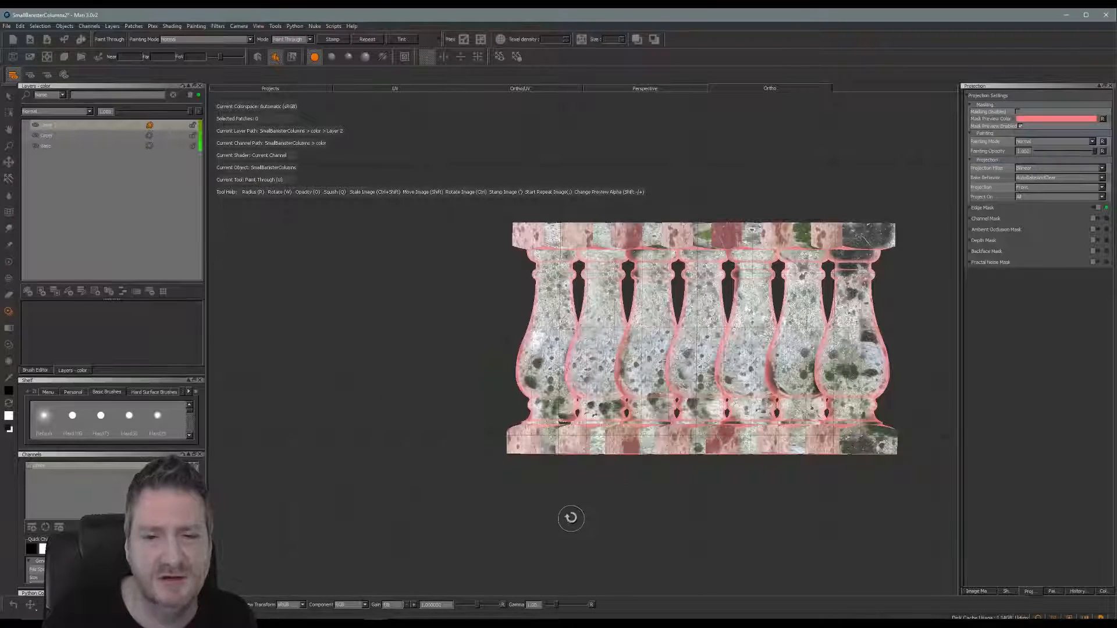
# Paint the stone image onto the two leftmost balusters from an angled view and turn to the balustrade's end.
pyautogui.moveTo(569, 516)
pyautogui.keyDown('alt'); pyautogui.mouseDown()
pyautogui.moveTo(619, 506)
pyautogui.moveTo(506, 496)
pyautogui.moveTo(567, 511)
pyautogui.mouseUp(); pyautogui.keyUp('alt')
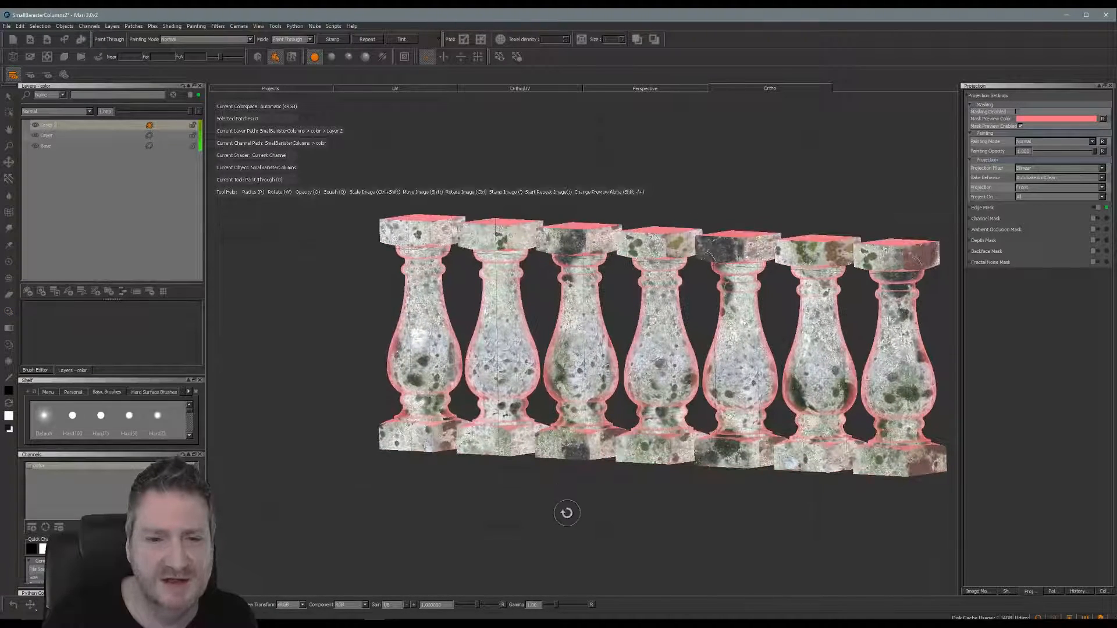
pyautogui.moveTo(446, 354)
pyautogui.mouseDown()
pyautogui.moveTo(494, 349)
pyautogui.moveTo(505, 407)
pyautogui.mouseUp()
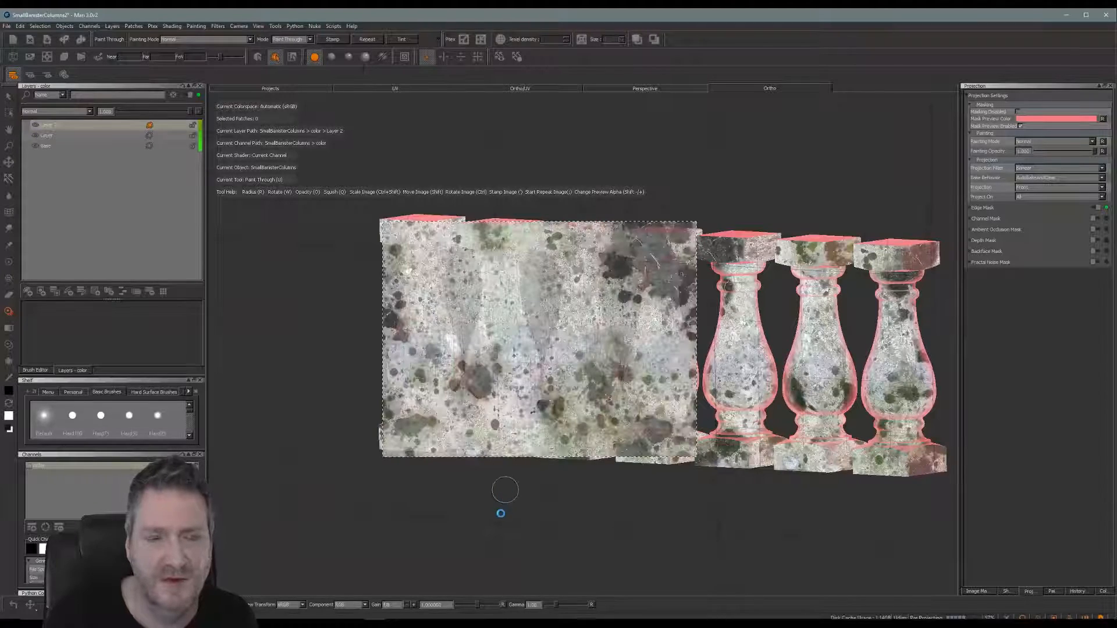
pyautogui.moveTo(481, 510)
pyautogui.keyDown('alt'); pyautogui.mouseDown()
pyautogui.moveTo(649, 494)
pyautogui.moveTo(728, 501)
pyautogui.mouseUp(); pyautogui.keyUp('alt')
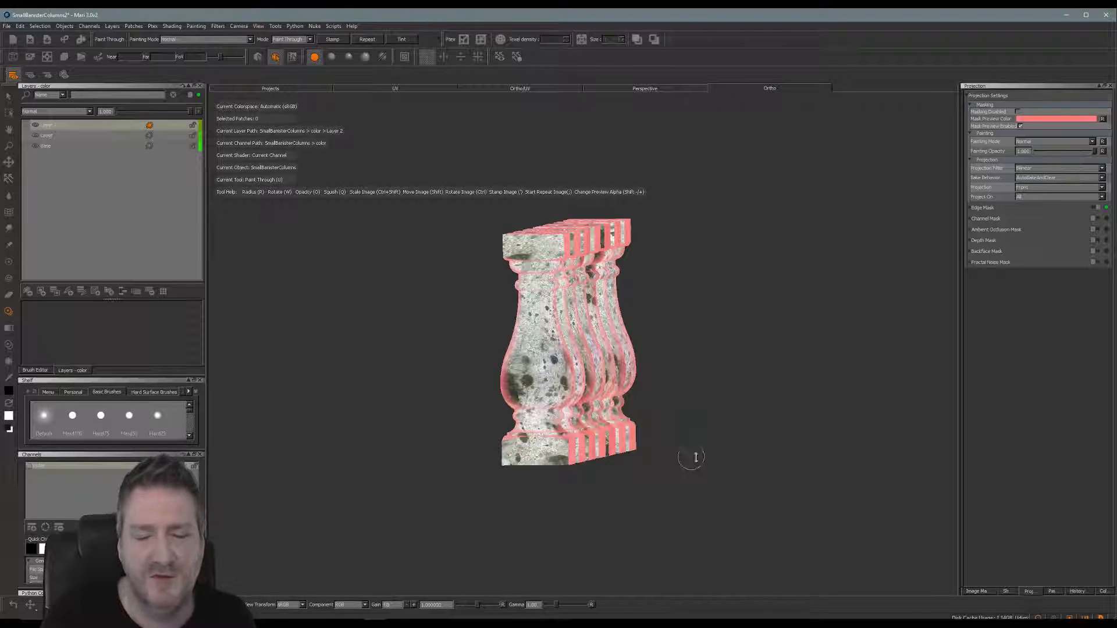
# Align the stone image over the balustrade's right end from an angled view and paint it down the rightmost baluster.
pyautogui.moveTo(695, 457)
pyautogui.keyDown('alt'); pyautogui.mouseDown()
pyautogui.moveTo(718, 409)
pyautogui.moveTo(693, 406)
pyautogui.moveTo(773, 404)
pyautogui.moveTo(743, 409)
pyautogui.moveTo(743, 381)
pyautogui.moveTo(788, 391)
pyautogui.moveTo(734, 376)
pyautogui.moveTo(722, 387)
pyautogui.mouseUp(); pyautogui.keyUp('alt')
pyautogui.moveTo(646, 380)
pyautogui.keyDown('shift'); pyautogui.mouseDown()
pyautogui.moveTo(655, 386)
pyautogui.moveTo(668, 328)
pyautogui.moveTo(677, 364)
pyautogui.moveTo(664, 408)
pyautogui.mouseUp(); pyautogui.keyUp('shift')
pyautogui.moveTo(663, 352)
pyautogui.mouseDown()
pyautogui.moveTo(664, 264)
pyautogui.moveTo(650, 273)
pyautogui.moveTo(672, 299)
pyautogui.moveTo(664, 266)
pyautogui.moveTo(675, 285)
pyautogui.moveTo(678, 265)
pyautogui.moveTo(668, 308)
pyautogui.mouseUp()
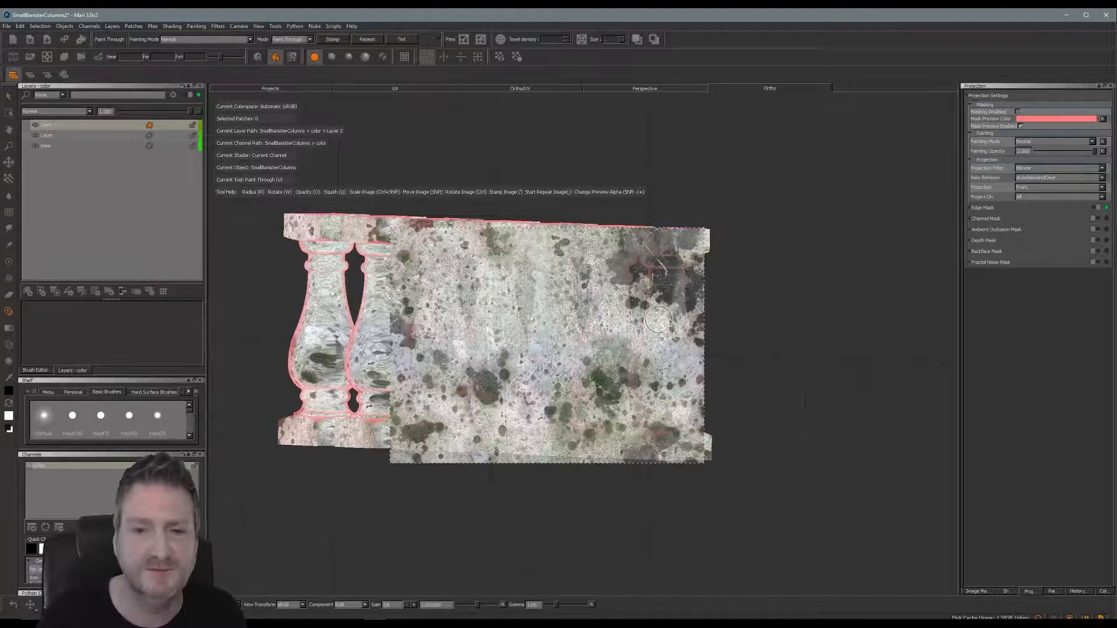
pyautogui.click(659, 320)
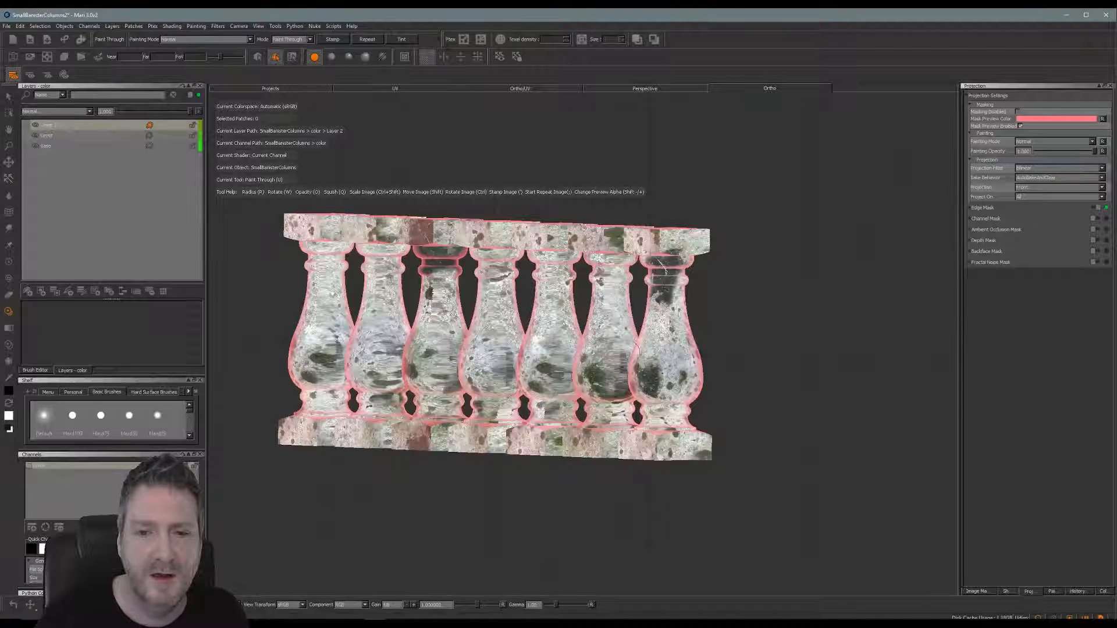
# Paint the stone image down the second baluster from the right to cover its stretched neck texture.
pyautogui.click(665, 270)
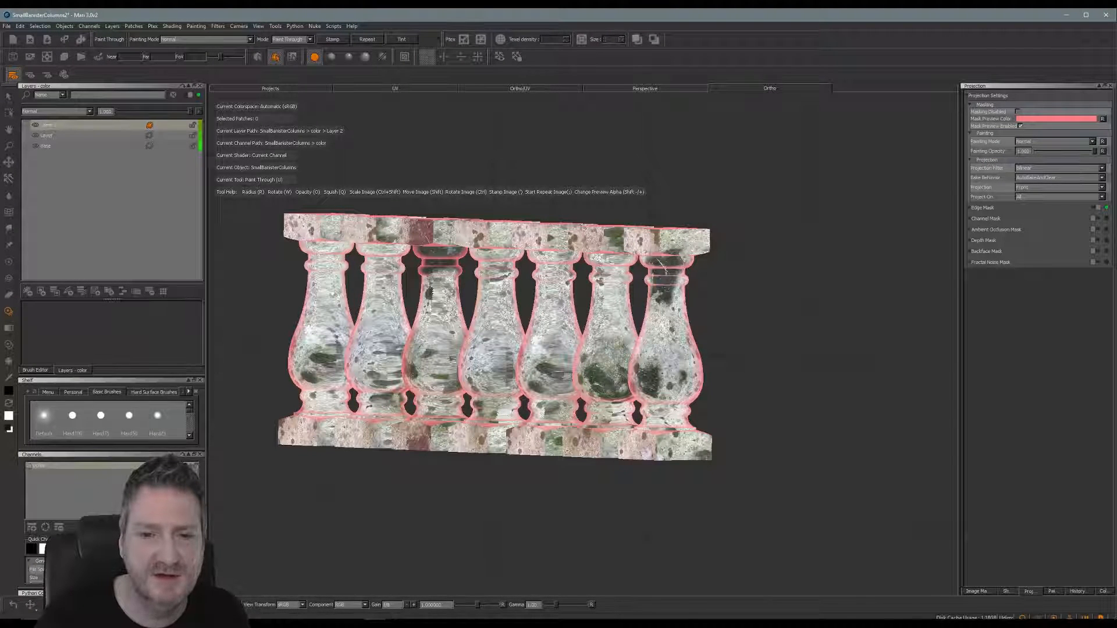
pyautogui.click(665, 270)
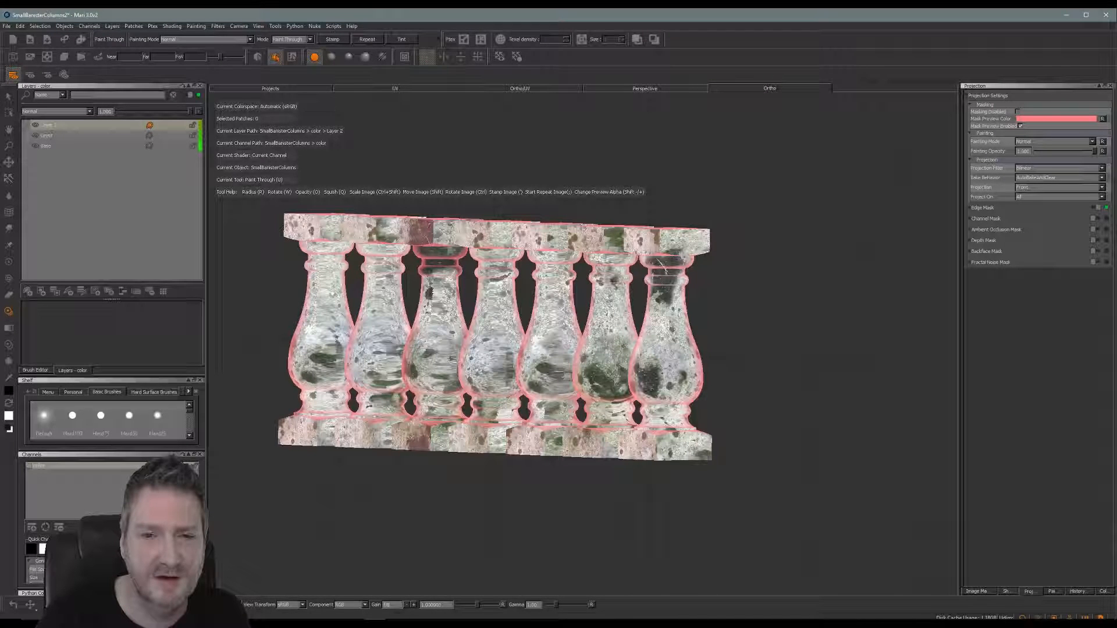
pyautogui.click(664, 266)
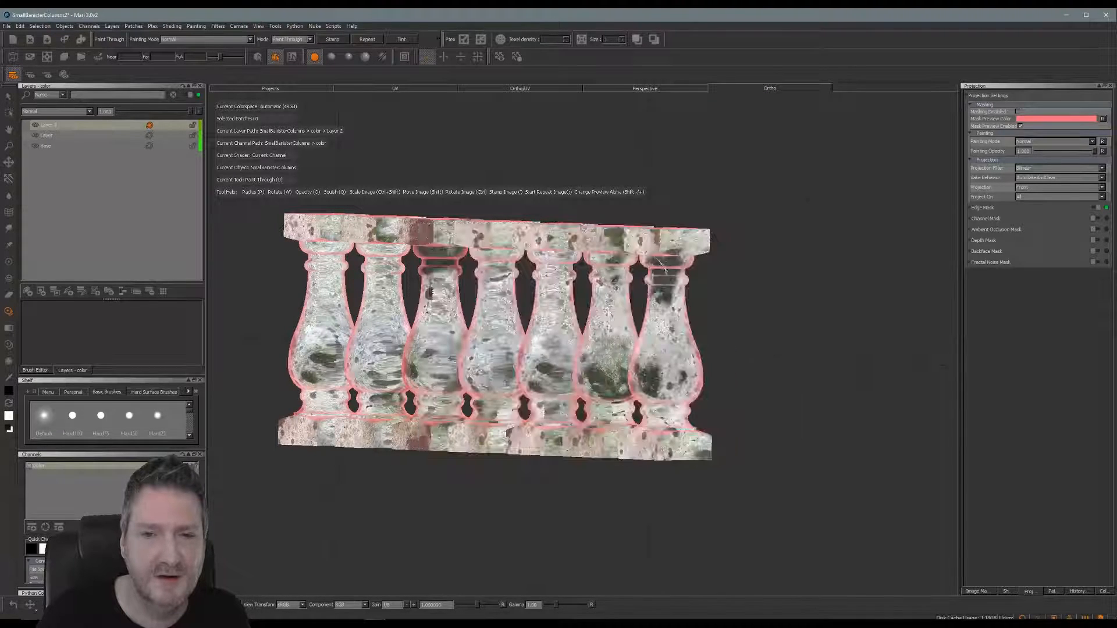
pyautogui.moveTo(617, 283); pyautogui.dragTo(666, 322)
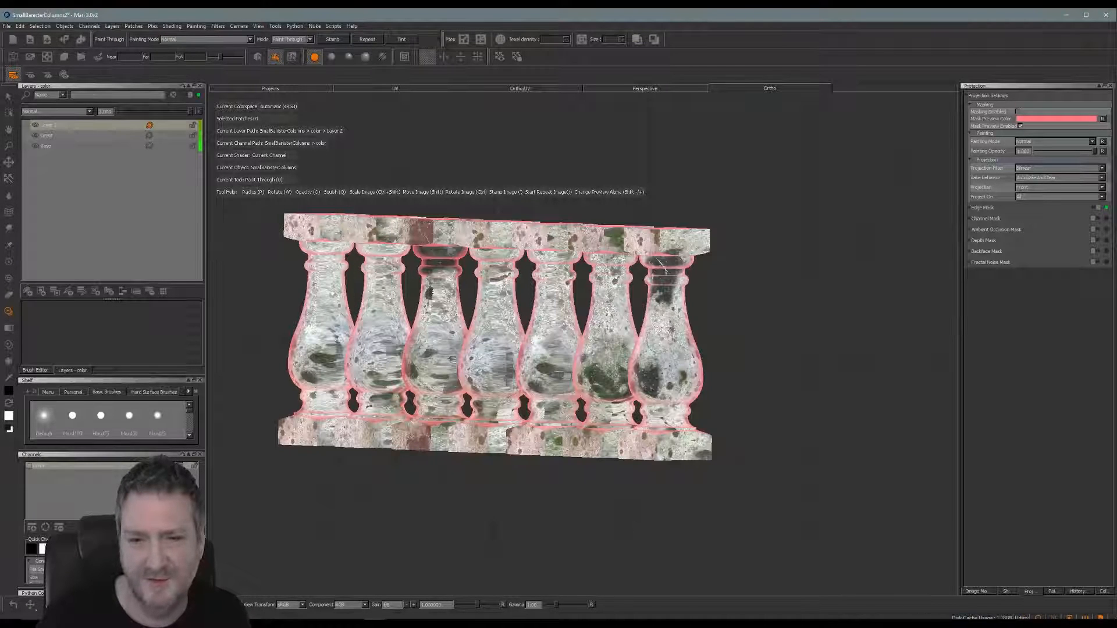
# Paint the stone image down the third baluster from the right, including its belly and base, and bake the paint.
pyautogui.moveTo(669, 354)
pyautogui.keyDown('alt'); pyautogui.mouseDown(button='middle')
pyautogui.moveTo(674, 327)
pyautogui.moveTo(694, 333)
pyautogui.mouseUp(button='middle'); pyautogui.keyUp('alt')
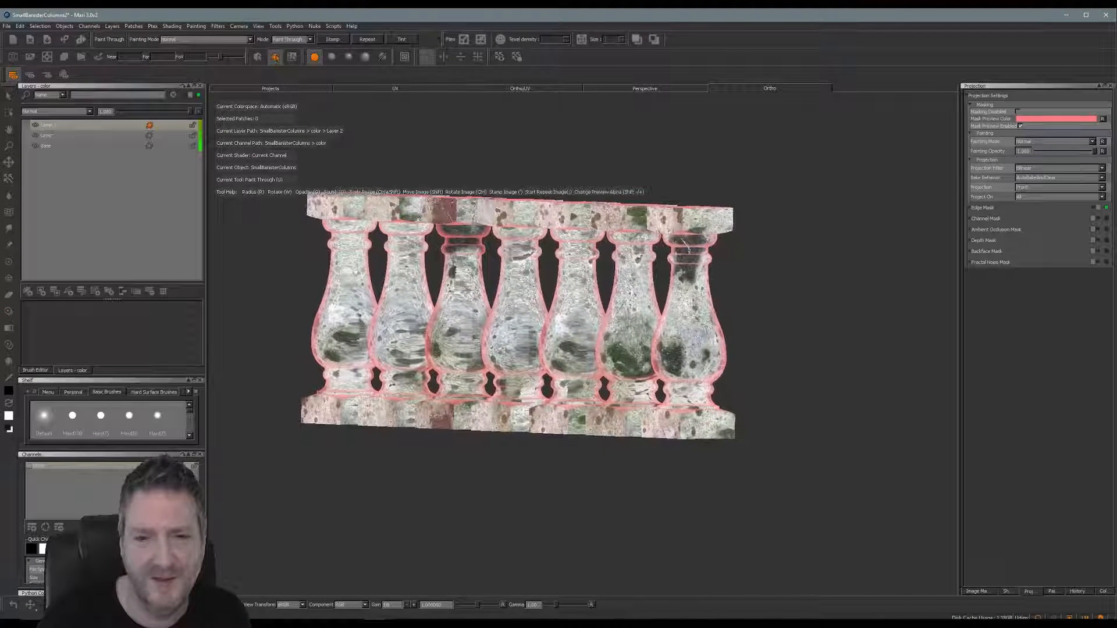
pyautogui.moveTo(582, 350); pyautogui.dragTo(574, 343)
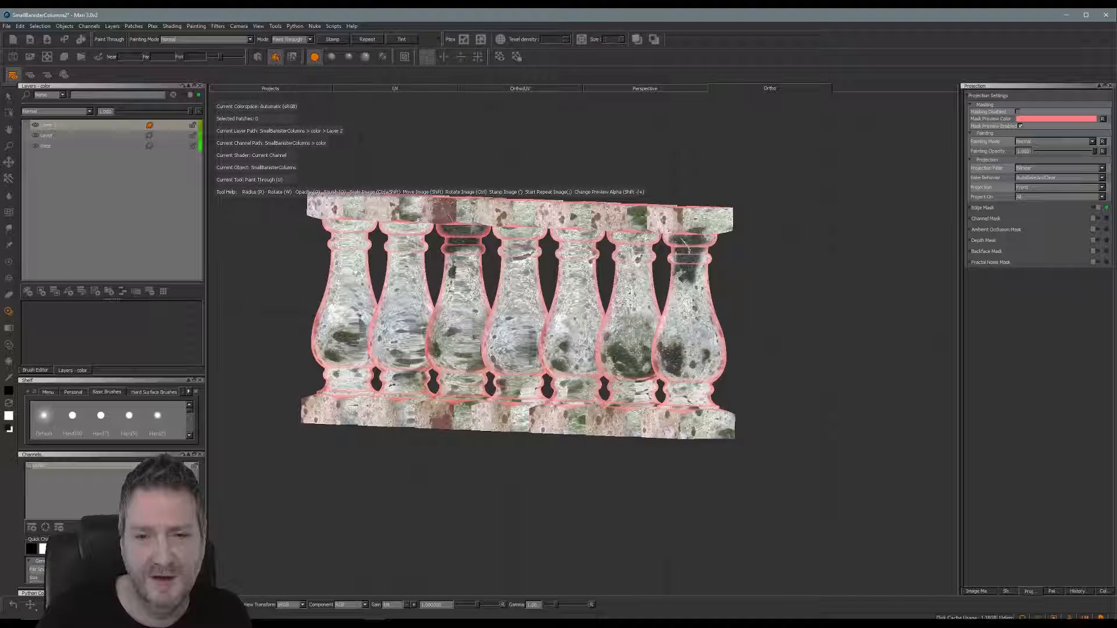
pyautogui.moveTo(580, 371)
pyautogui.mouseDown()
pyautogui.moveTo(581, 384)
pyautogui.moveTo(557, 390)
pyautogui.moveTo(567, 403)
pyautogui.mouseUp()
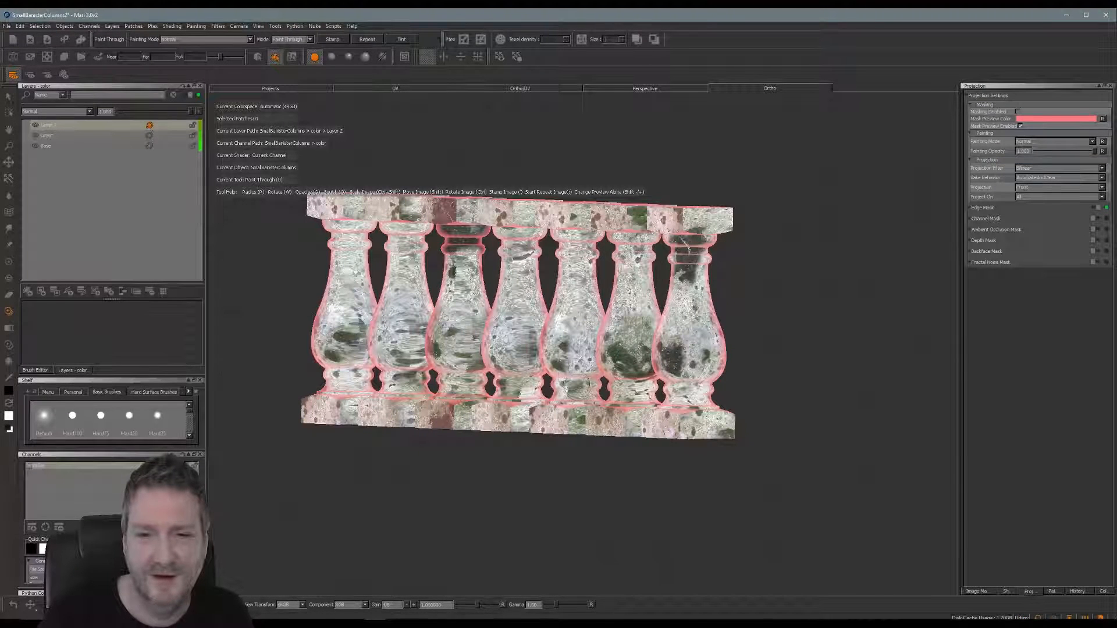
pyautogui.moveTo(576, 343)
pyautogui.mouseDown()
pyautogui.moveTo(585, 335)
pyautogui.moveTo(575, 348)
pyautogui.mouseUp()
pyautogui.moveTo(581, 396); pyautogui.dragTo(599, 412)
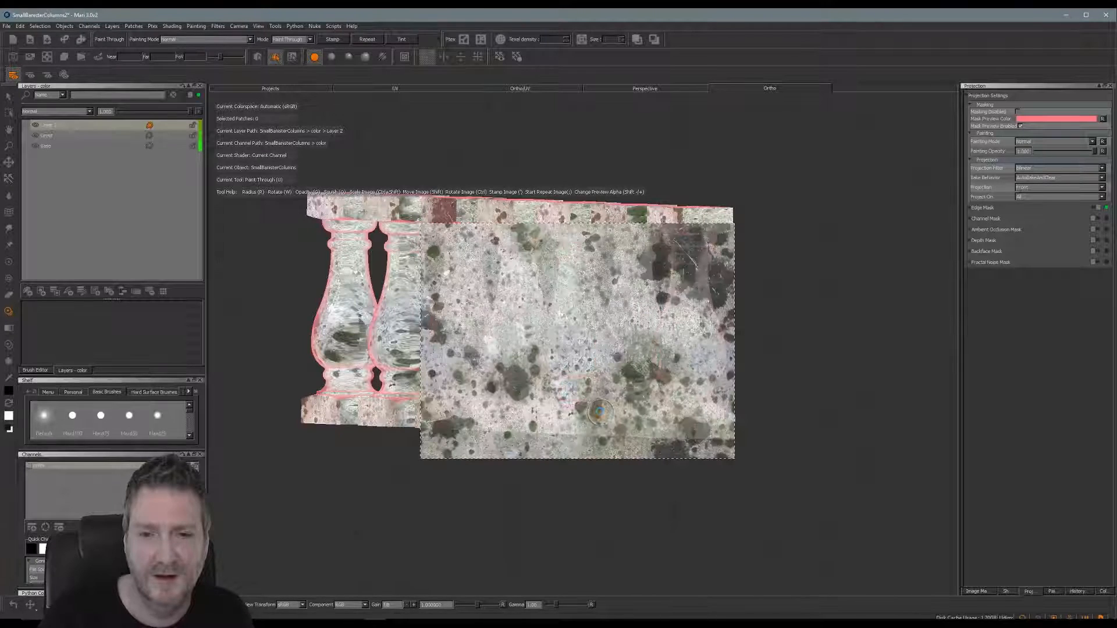
pyautogui.press('b')
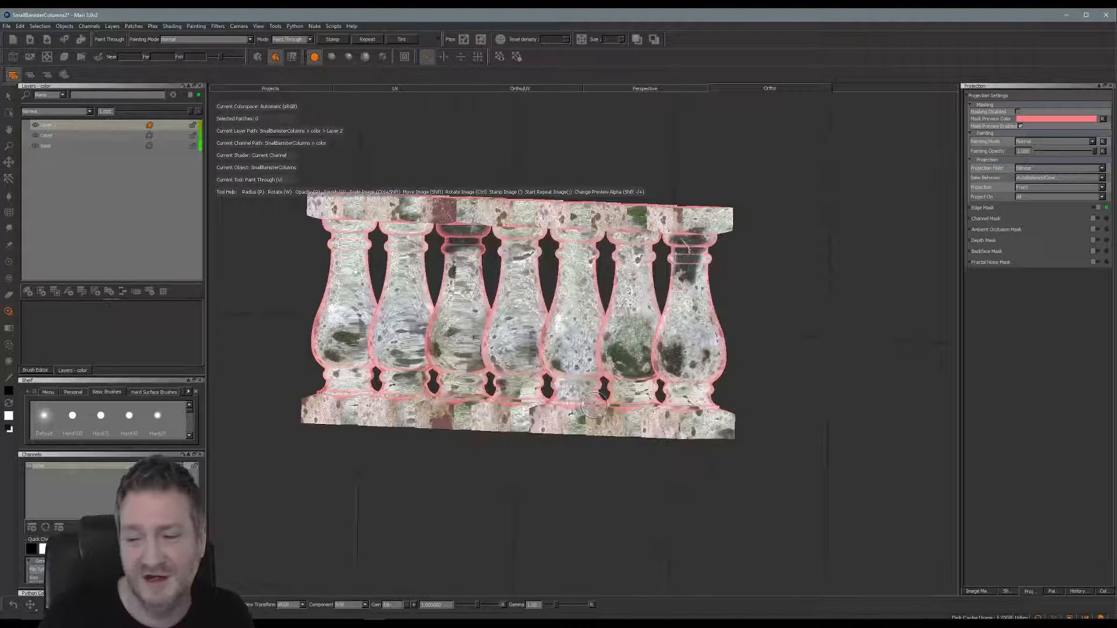
# Paint the stone image down the middle baluster and bake it onto the model.
pyautogui.moveTo(553, 396)
pyautogui.keyDown('alt'); pyautogui.mouseDown(button='middle')
pyautogui.moveTo(587, 422)
pyautogui.moveTo(597, 415)
pyautogui.mouseUp(button='middle'); pyautogui.keyUp('alt')
pyautogui.press('b')
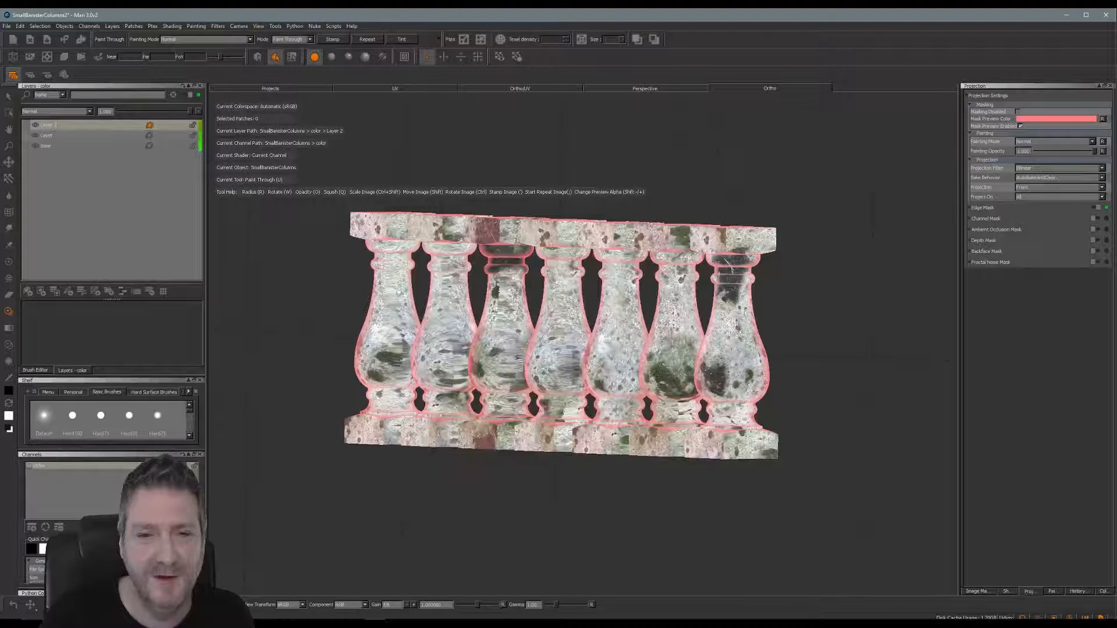
pyautogui.moveTo(560, 329); pyautogui.dragTo(569, 384)
pyautogui.press('b')
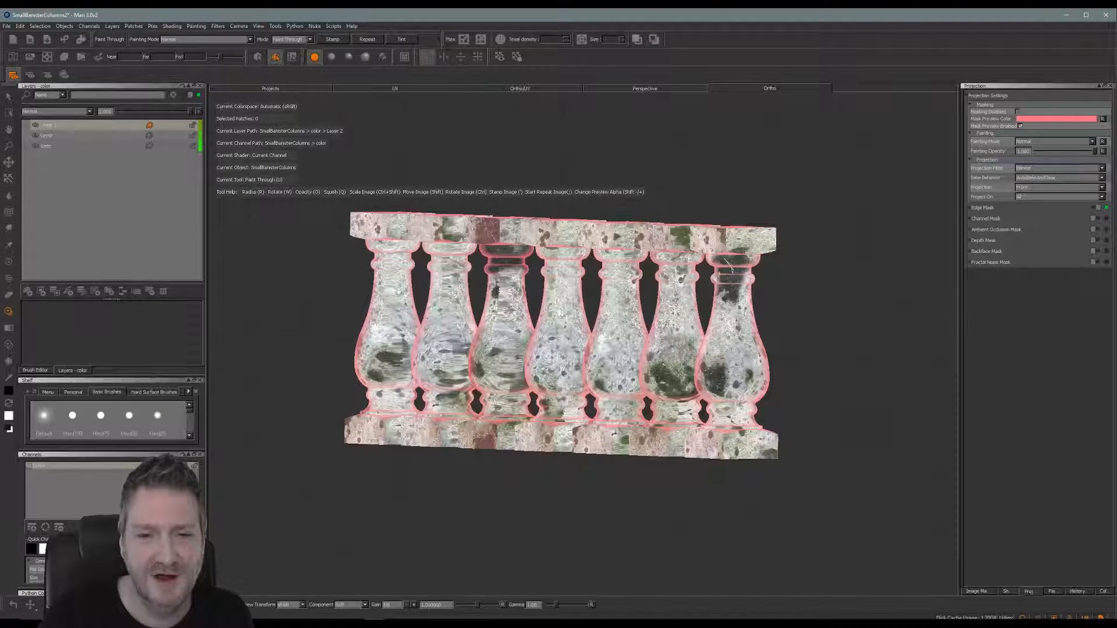
pyautogui.press('b')
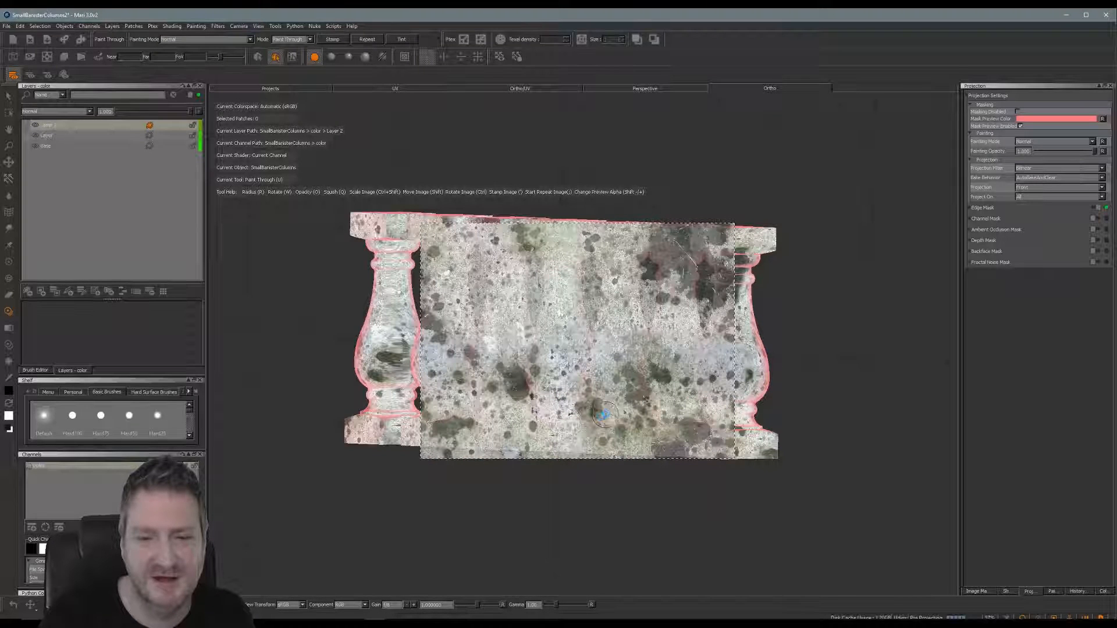
# Shift the stone image between strokes and paint it down the third and second balusters from the left.
pyautogui.keyDown('alt'); pyautogui.moveTo(587, 395); pyautogui.dragTo(619, 408, button='middle'); pyautogui.keyUp('alt')
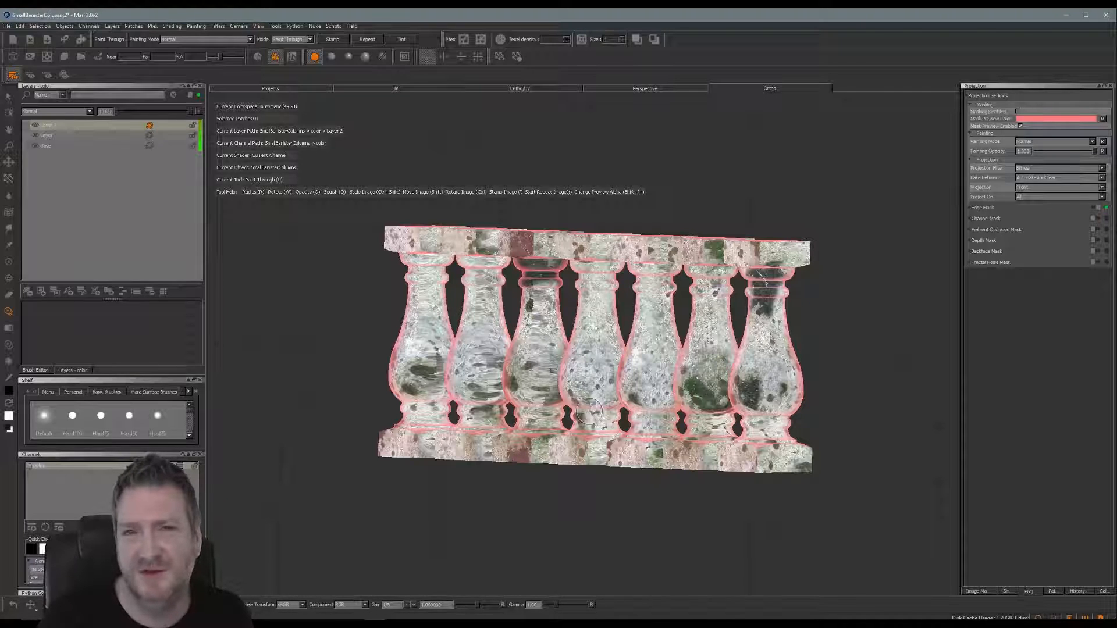
pyautogui.press('u')
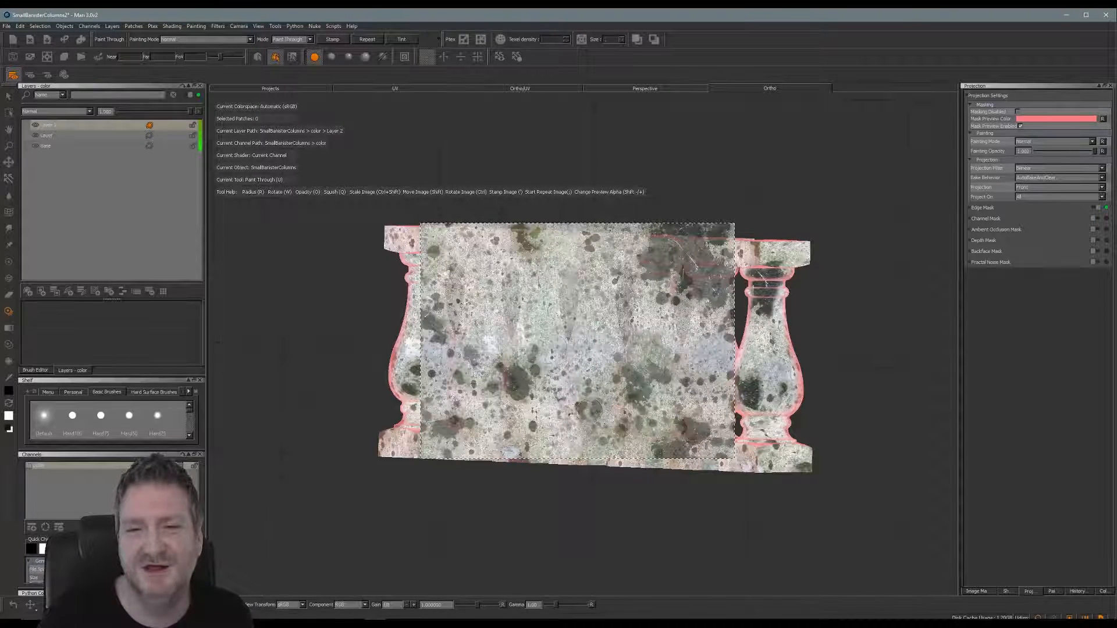
pyautogui.moveTo(559, 317)
pyautogui.keyDown('shift'); pyautogui.mouseDown()
pyautogui.moveTo(531, 319)
pyautogui.moveTo(535, 283)
pyautogui.moveTo(547, 323)
pyautogui.moveTo(532, 343)
pyautogui.moveTo(541, 392)
pyautogui.moveTo(550, 384)
pyautogui.moveTo(544, 442)
pyautogui.mouseUp(); pyautogui.keyUp('shift')
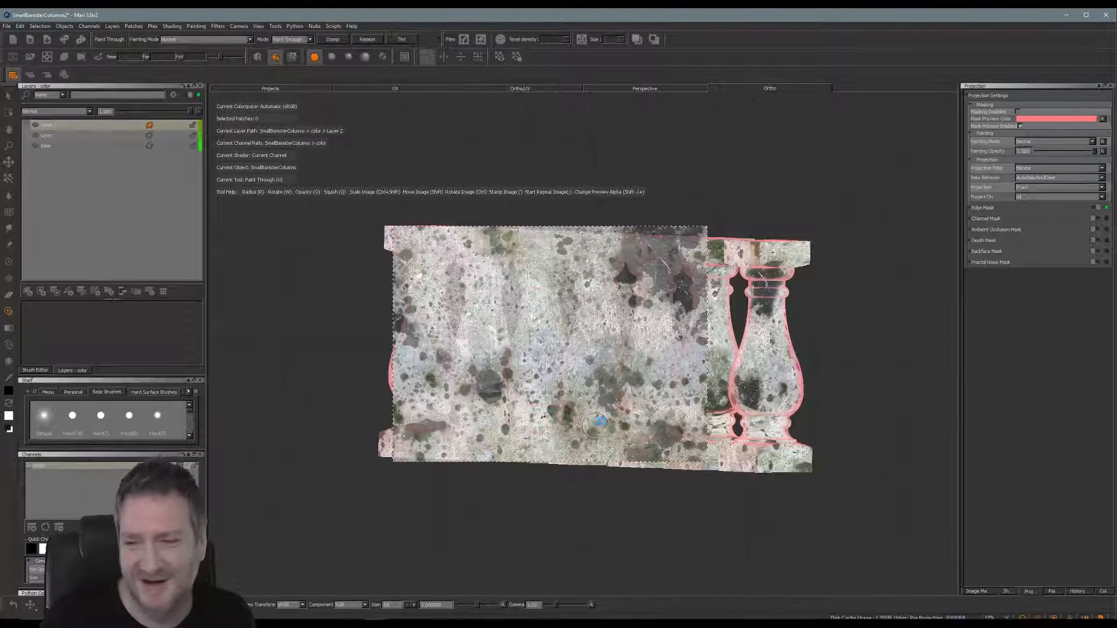
pyautogui.keyDown('alt'); pyautogui.moveTo(521, 396); pyautogui.dragTo(577, 393, button='middle'); pyautogui.keyUp('alt')
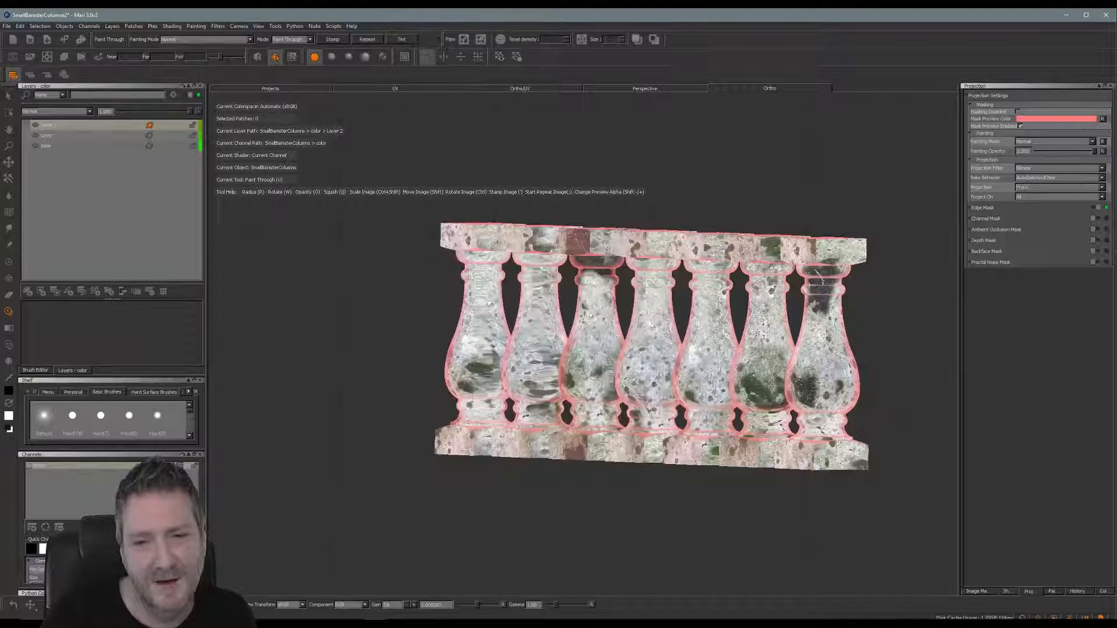
pyautogui.keyDown('shift'); pyautogui.moveTo(592, 385); pyautogui.dragTo(636, 414); pyautogui.keyUp('shift')
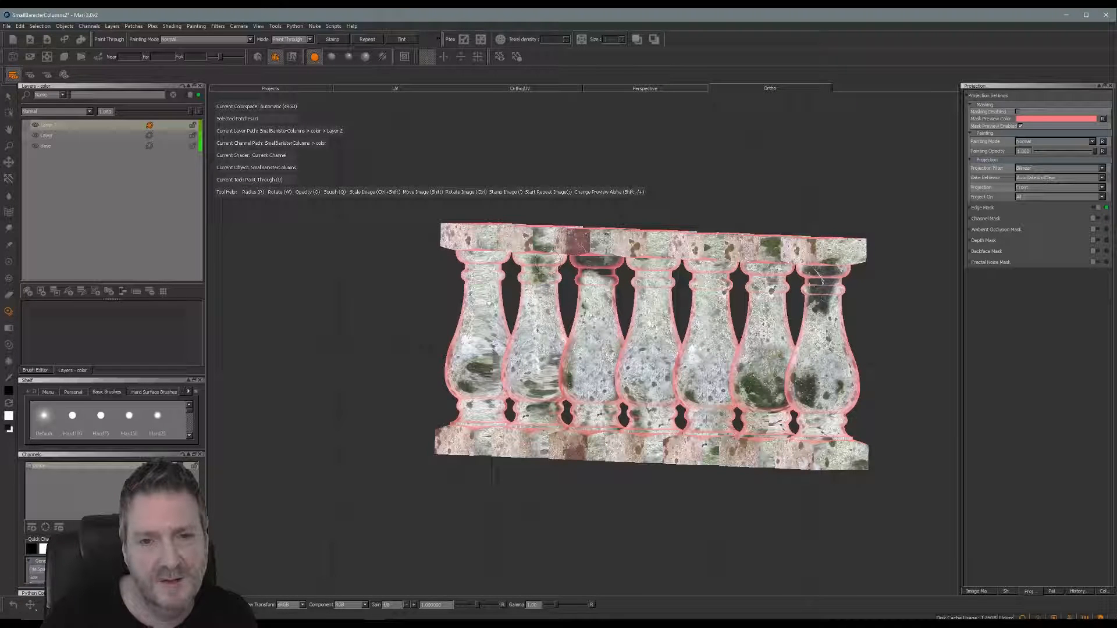
pyautogui.moveTo(550, 381)
pyautogui.mouseDown()
pyautogui.moveTo(535, 393)
pyautogui.moveTo(539, 464)
pyautogui.mouseUp()
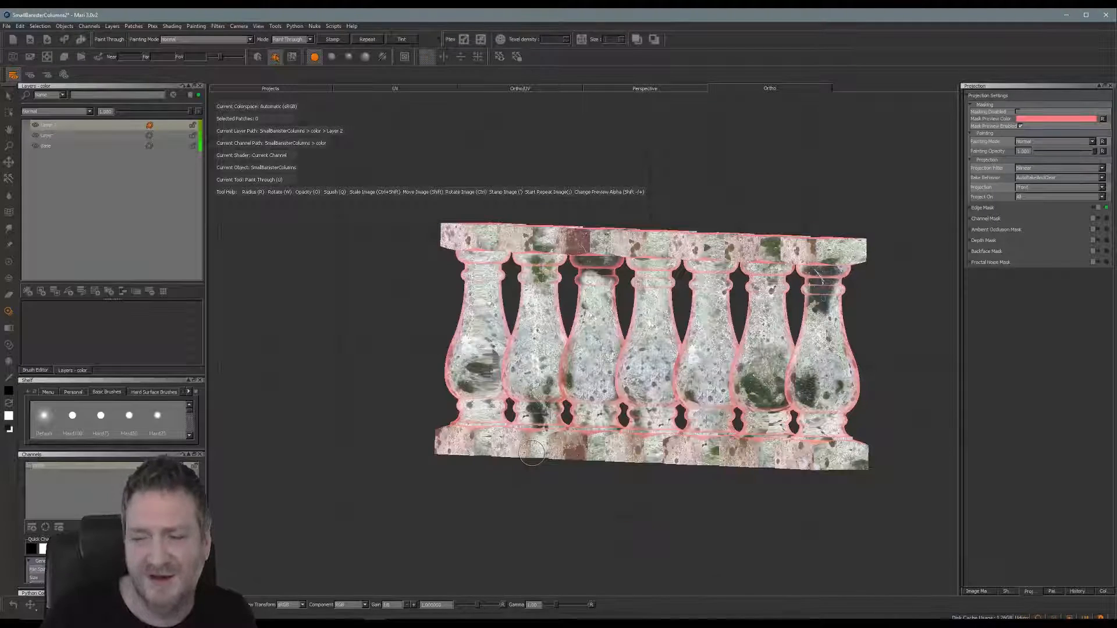
# Shift the stone image over the leftmost baluster, paint it from neck to base, and bake the paint.
pyautogui.moveTo(462, 361); pyautogui.dragTo(515, 387, button='middle')
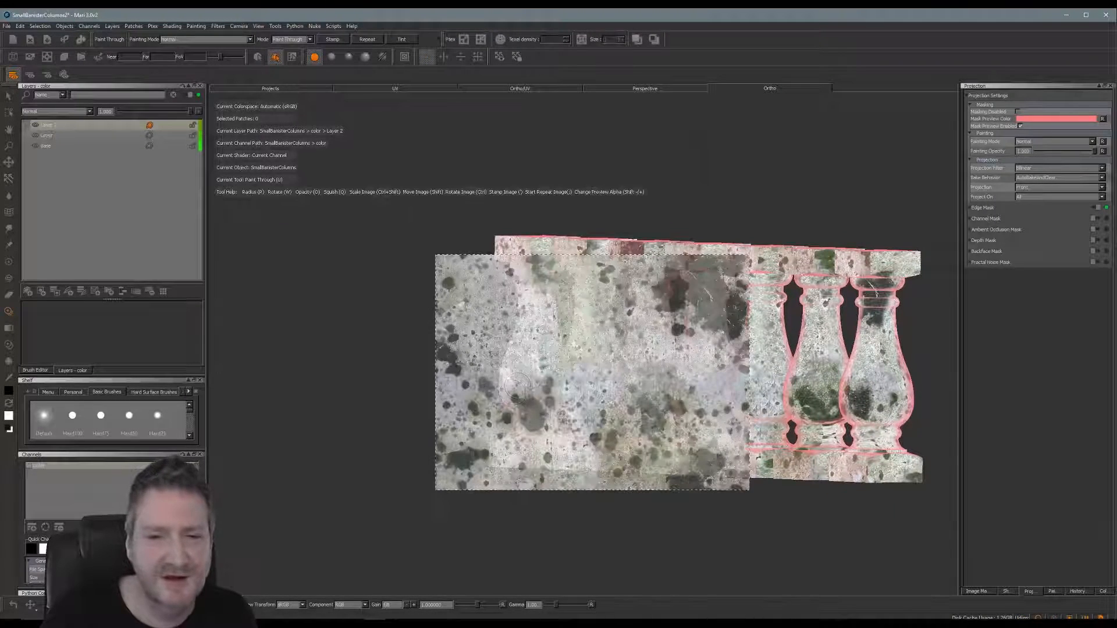
pyautogui.moveTo(562, 369)
pyautogui.keyDown('shift'); pyautogui.mouseDown()
pyautogui.moveTo(583, 380)
pyautogui.moveTo(489, 368)
pyautogui.moveTo(512, 365)
pyautogui.moveTo(516, 351)
pyautogui.mouseUp(); pyautogui.keyUp('shift')
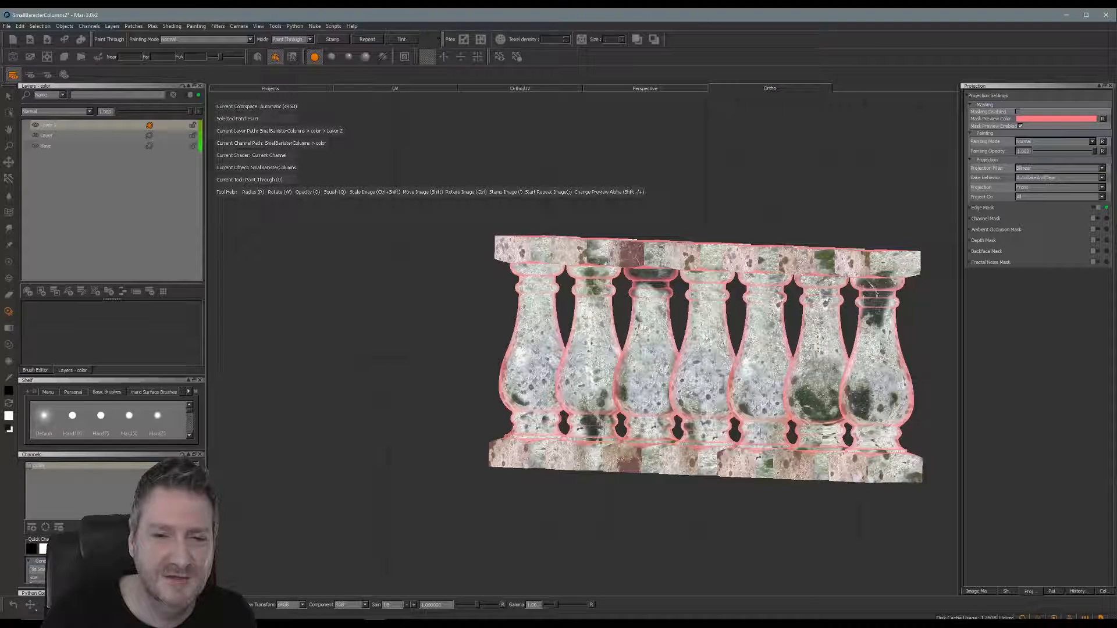
pyautogui.moveTo(535, 454); pyautogui.dragTo(532, 457)
pyautogui.press('b')
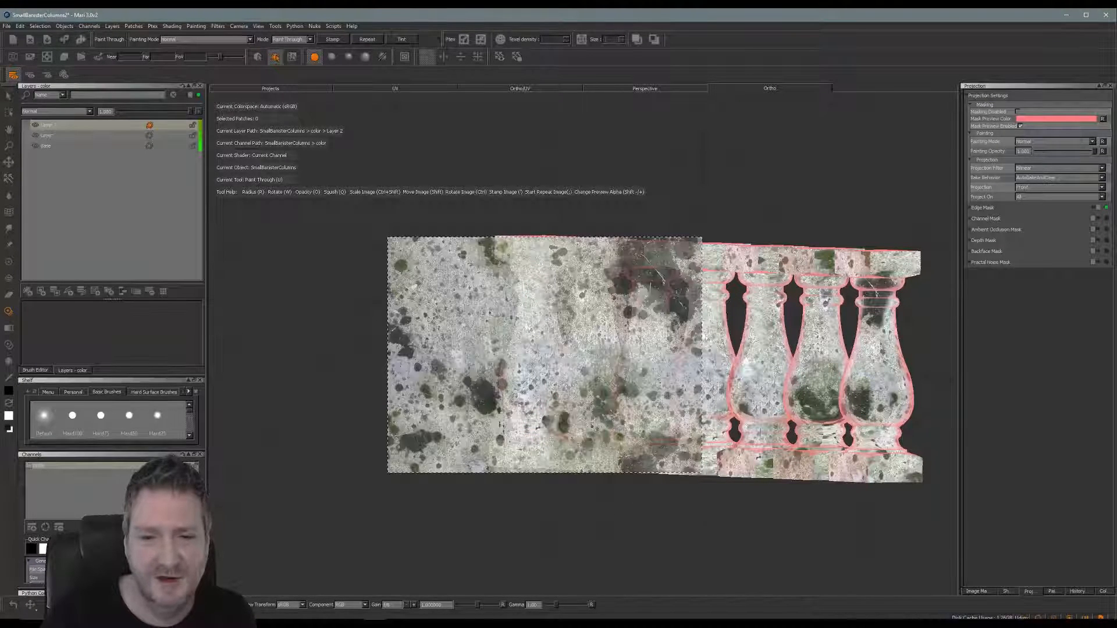
# Shift the stone image to the balustrade's right side and retouch the base of the second baluster from the right.
pyautogui.keyDown('shift'); pyautogui.moveTo(580, 387); pyautogui.dragTo(773, 436); pyautogui.keyUp('shift')
pyautogui.keyDown('alt'); pyautogui.moveTo(748, 457); pyautogui.dragTo(481, 421, button='middle'); pyautogui.keyUp('alt')
pyautogui.moveTo(693, 415)
pyautogui.keyDown('shift'); pyautogui.mouseDown()
pyautogui.moveTo(633, 418)
pyautogui.moveTo(605, 434)
pyautogui.moveTo(610, 402)
pyautogui.mouseUp(); pyautogui.keyUp('shift')
pyautogui.press("'")
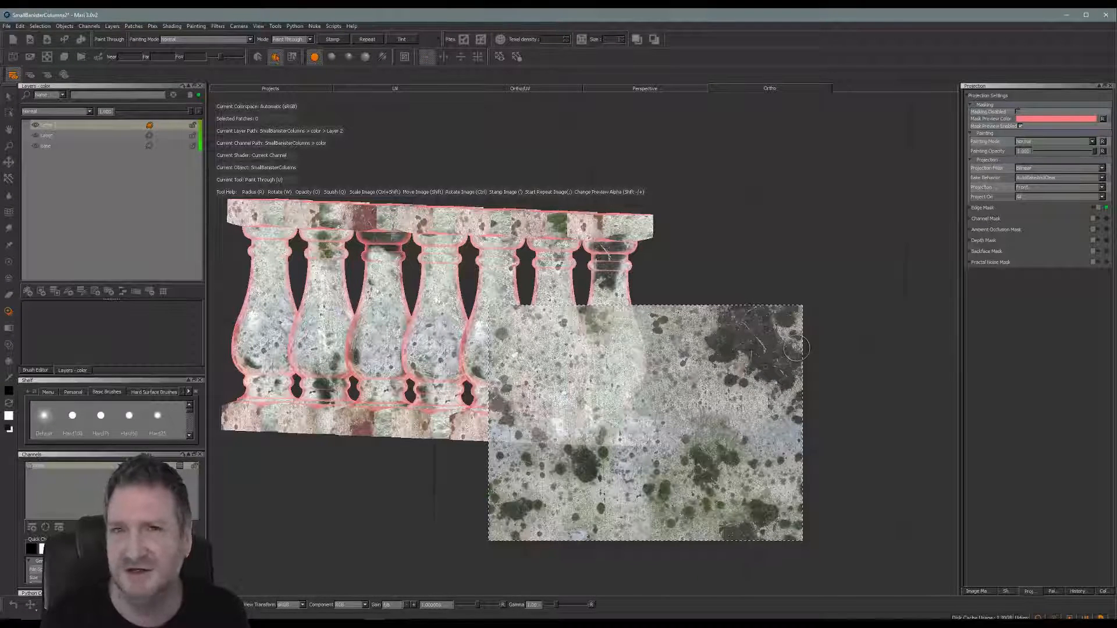
pyautogui.press('Escape')
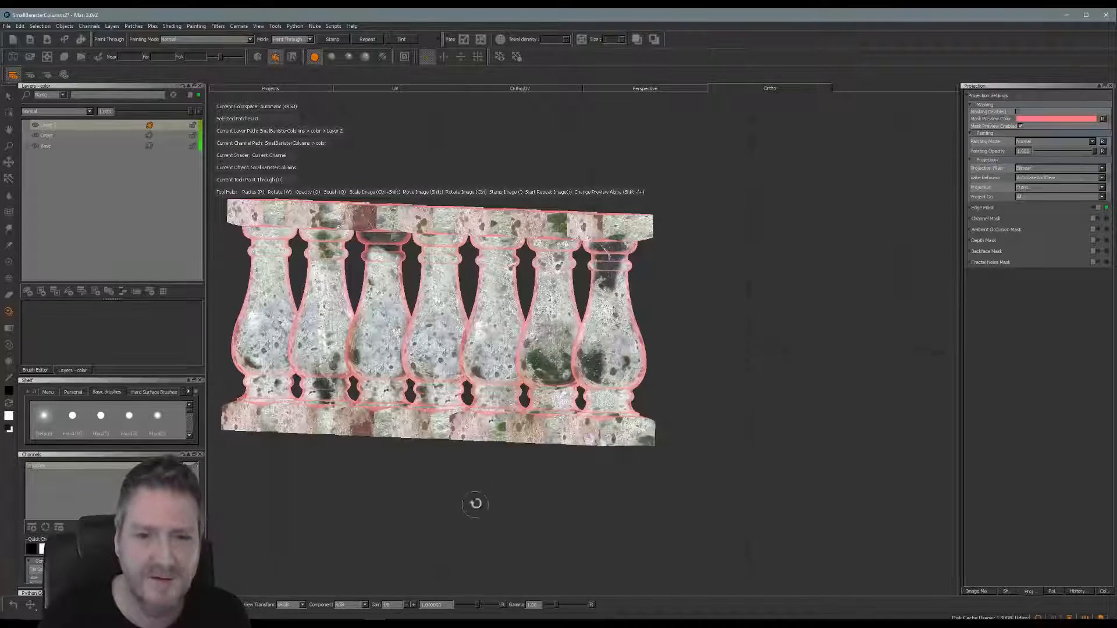
# Turn to the balustrade's end, shift the stone image over the nearest baluster, paint its full height, and bake it.
pyautogui.keyDown('alt'); pyautogui.moveTo(486, 491); pyautogui.dragTo(534, 479, button='middle'); pyautogui.keyUp('alt')
pyautogui.keyDown('alt'); pyautogui.moveTo(547, 500); pyautogui.dragTo(614, 483, button='right'); pyautogui.keyUp('alt')
pyautogui.moveTo(573, 466)
pyautogui.keyDown('alt'); pyautogui.mouseDown()
pyautogui.moveTo(474, 474)
pyautogui.moveTo(680, 472)
pyautogui.mouseUp(); pyautogui.keyUp('alt')
pyautogui.moveTo(640, 463)
pyautogui.keyDown('alt'); pyautogui.mouseDown(button='middle')
pyautogui.moveTo(551, 466)
pyautogui.moveTo(703, 477)
pyautogui.mouseUp(button='middle'); pyautogui.keyUp('alt')
pyautogui.keyDown('alt'); pyautogui.moveTo(507, 479); pyautogui.dragTo(461, 478); pyautogui.keyUp('alt')
pyautogui.moveTo(603, 434)
pyautogui.keyDown('shift'); pyautogui.mouseDown()
pyautogui.moveTo(684, 404)
pyautogui.moveTo(713, 351)
pyautogui.mouseUp(); pyautogui.keyUp('shift')
pyautogui.moveTo(741, 300)
pyautogui.mouseDown()
pyautogui.moveTo(739, 291)
pyautogui.moveTo(738, 308)
pyautogui.mouseUp()
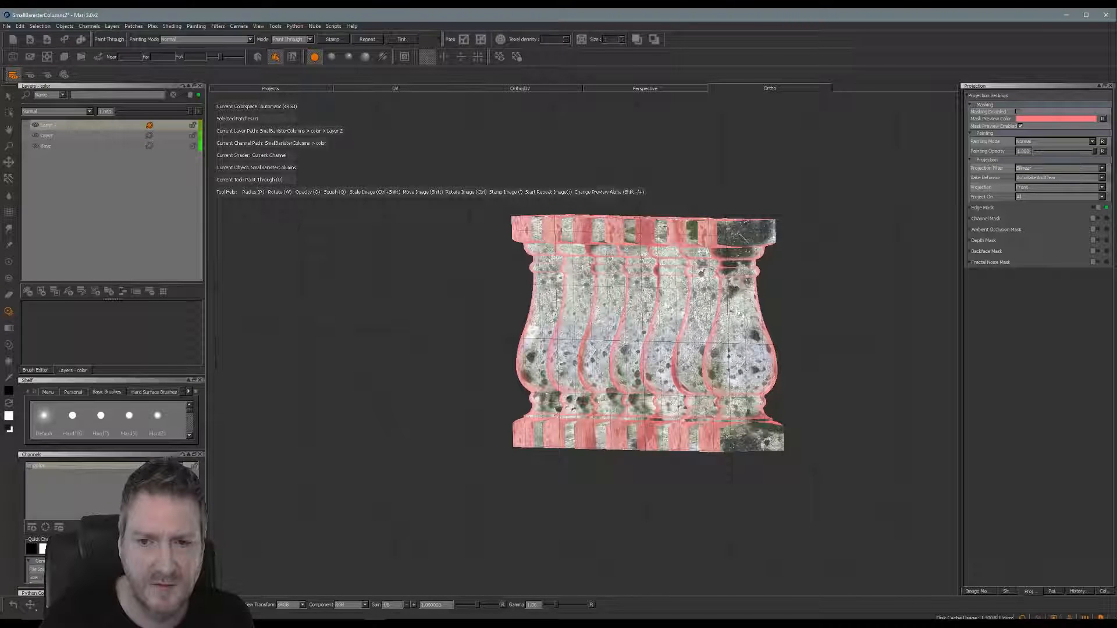
pyautogui.moveTo(733, 431); pyautogui.dragTo(736, 330)
pyautogui.press('b')
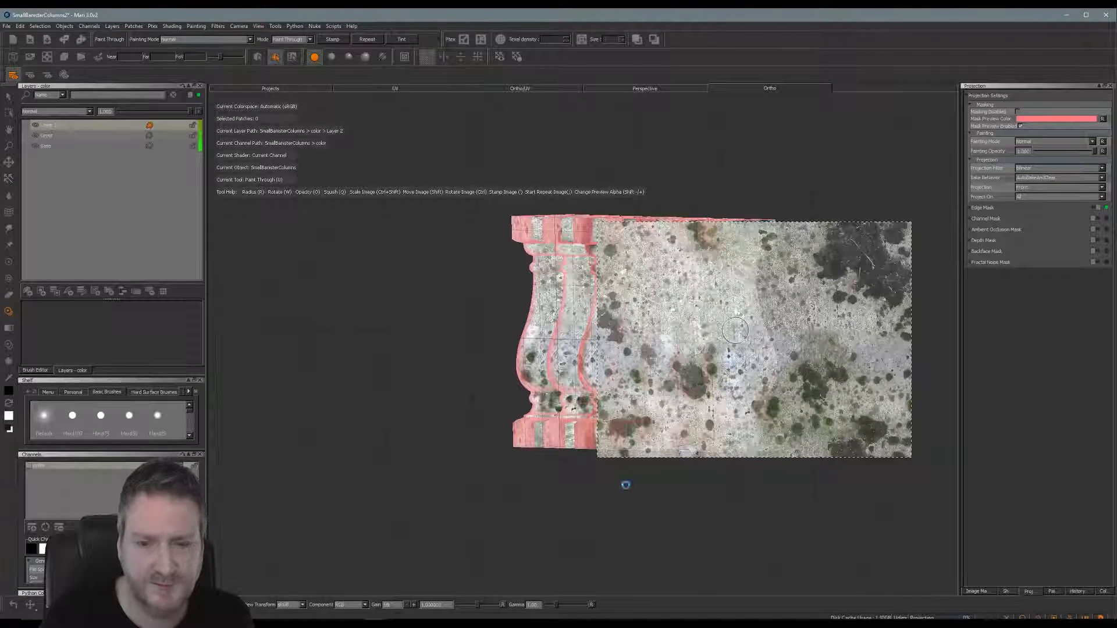
# Examine the painted balusters from several angles for remaining gaps or stretched texture.
pyautogui.moveTo(593, 481)
pyautogui.keyDown('alt'); pyautogui.mouseDown()
pyautogui.moveTo(481, 461)
pyautogui.moveTo(605, 481)
pyautogui.moveTo(564, 452)
pyautogui.moveTo(648, 451)
pyautogui.moveTo(621, 469)
pyautogui.moveTo(700, 482)
pyautogui.moveTo(609, 499)
pyautogui.moveTo(495, 494)
pyautogui.moveTo(638, 482)
pyautogui.moveTo(595, 469)
pyautogui.moveTo(552, 478)
pyautogui.moveTo(646, 452)
pyautogui.mouseUp(); pyautogui.keyUp('alt')
pyautogui.moveTo(568, 454)
pyautogui.keyDown('alt'); pyautogui.mouseDown()
pyautogui.moveTo(574, 469)
pyautogui.moveTo(558, 478)
pyautogui.moveTo(486, 481)
pyautogui.moveTo(543, 481)
pyautogui.mouseUp(); pyautogui.keyUp('alt')
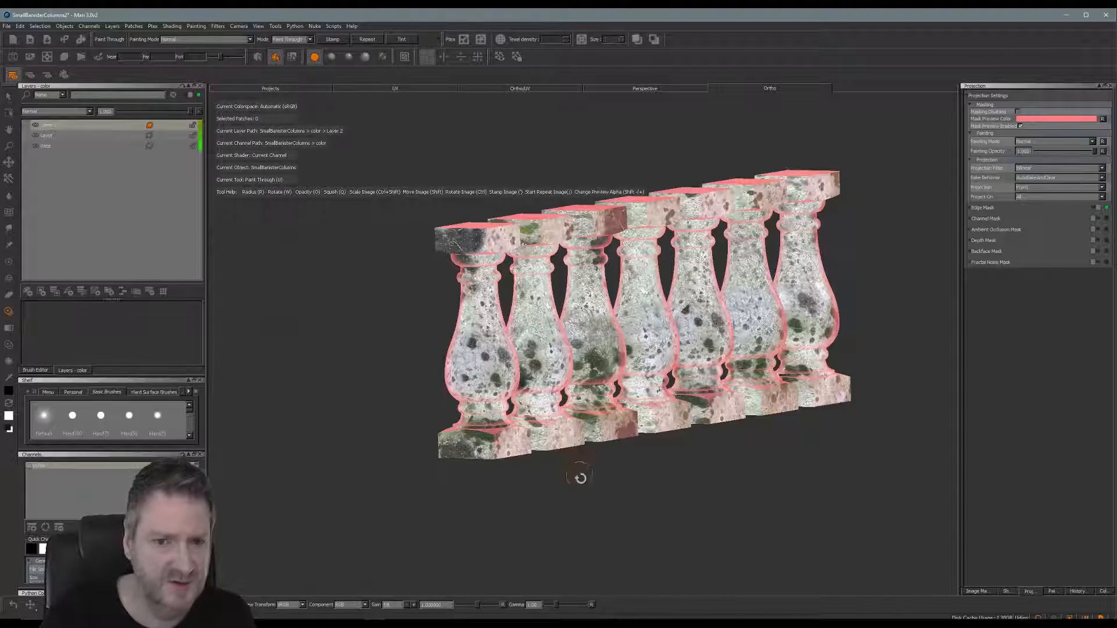
pyautogui.keyDown('alt'); pyautogui.moveTo(581, 478); pyautogui.dragTo(451, 273); pyautogui.keyUp('alt')
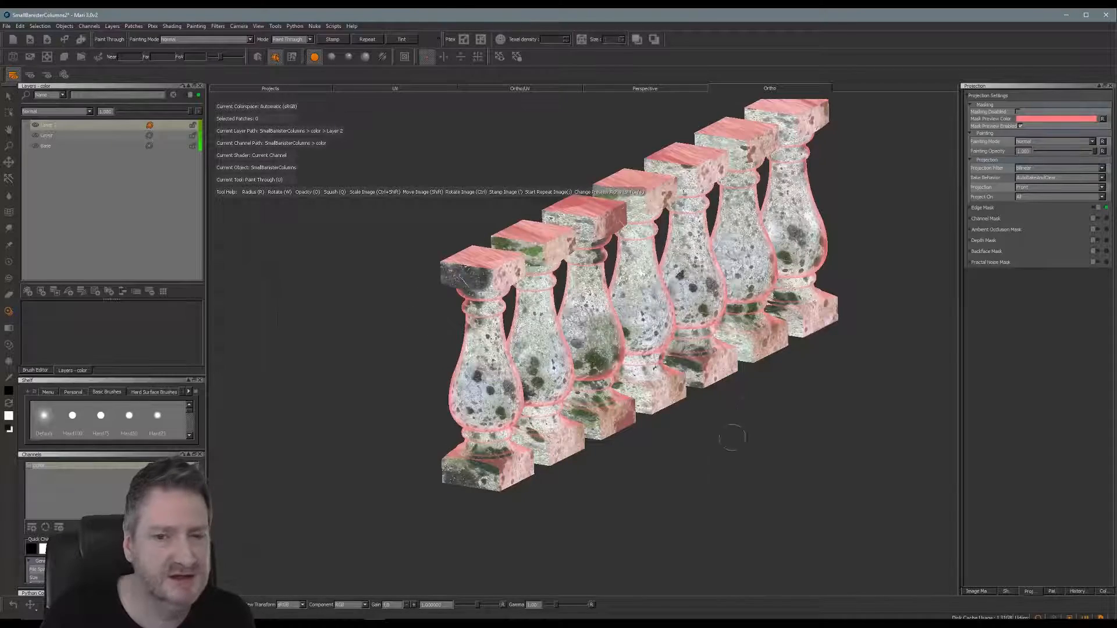
pyautogui.moveTo(731, 439)
pyautogui.keyDown('alt'); pyautogui.mouseDown()
pyautogui.moveTo(672, 410)
pyautogui.moveTo(747, 280)
pyautogui.moveTo(861, 301)
pyautogui.mouseUp(); pyautogui.keyUp('alt')
pyautogui.moveTo(684, 304)
pyautogui.keyDown('alt'); pyautogui.mouseDown()
pyautogui.moveTo(834, 323)
pyautogui.moveTo(806, 345)
pyautogui.moveTo(826, 324)
pyautogui.moveTo(851, 321)
pyautogui.moveTo(598, 469)
pyautogui.moveTo(712, 457)
pyautogui.moveTo(651, 457)
pyautogui.mouseUp(); pyautogui.keyUp('alt')
pyautogui.keyDown('alt'); pyautogui.moveTo(555, 439); pyautogui.dragTo(598, 476, button='middle'); pyautogui.keyUp('alt')
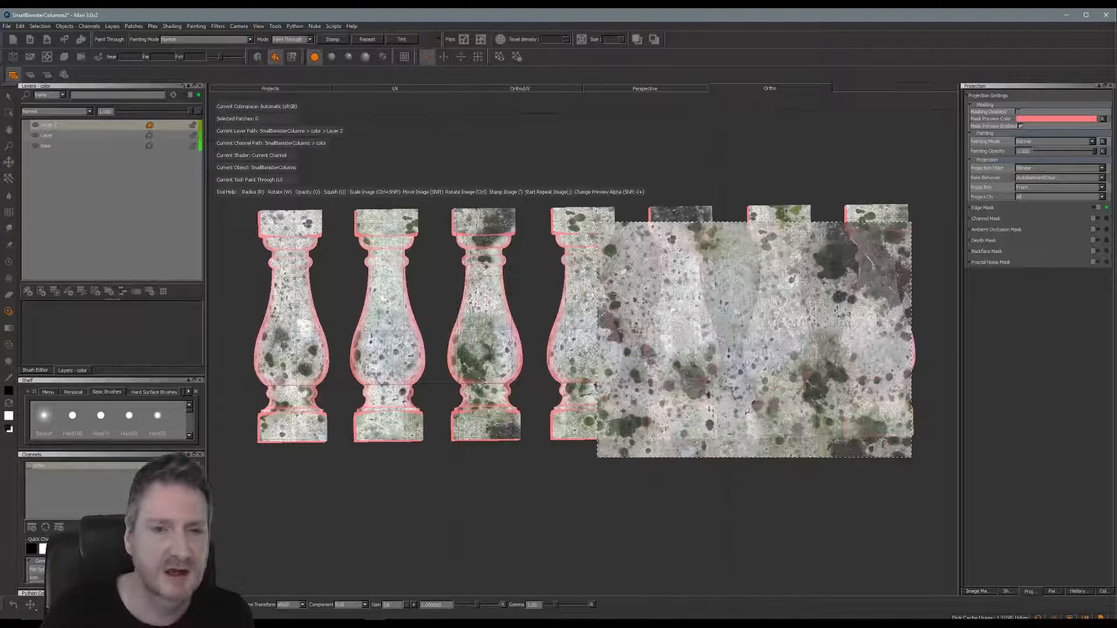
# Save the project and move the stone image clear below the balusters.
pyautogui.click(7, 26)
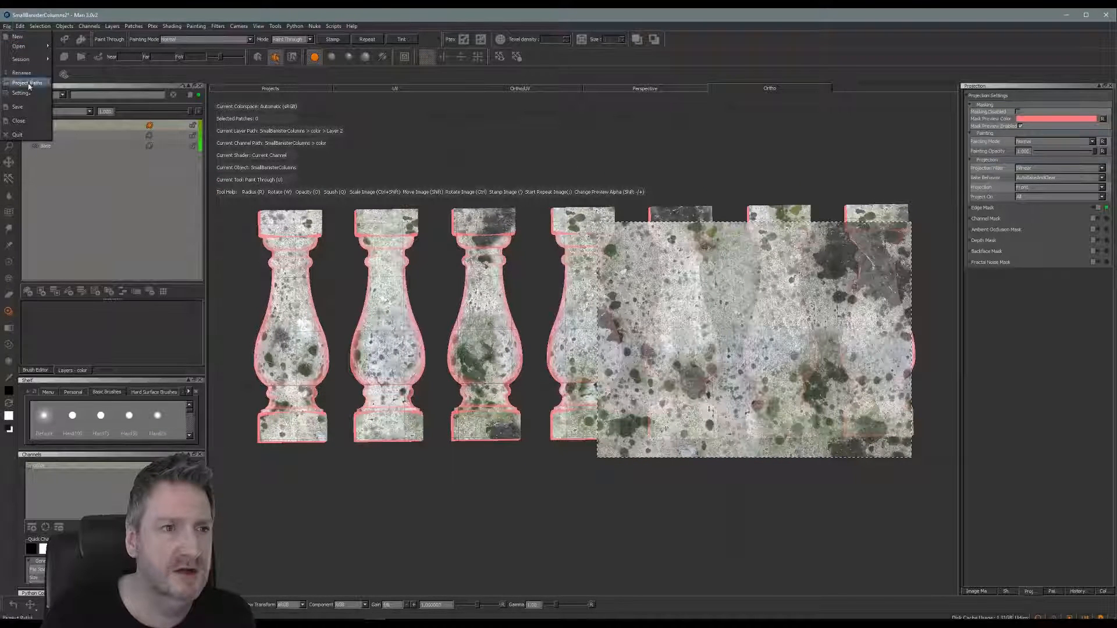
pyautogui.click(18, 107)
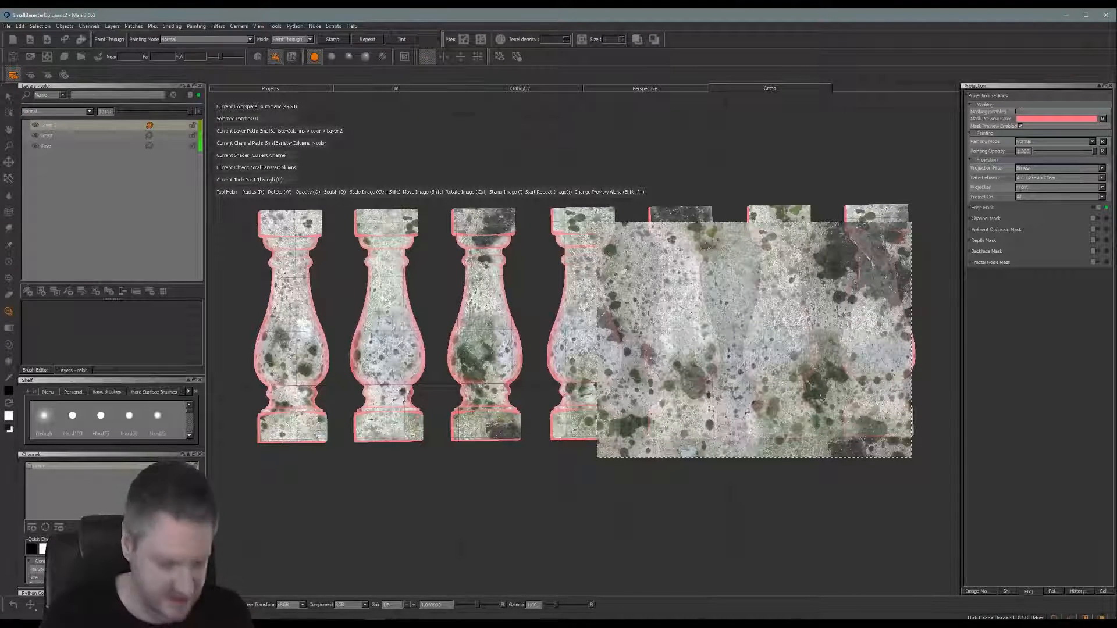
pyautogui.keyDown('shift'); pyautogui.moveTo(719, 313); pyautogui.dragTo(719, 545); pyautogui.keyUp('shift')
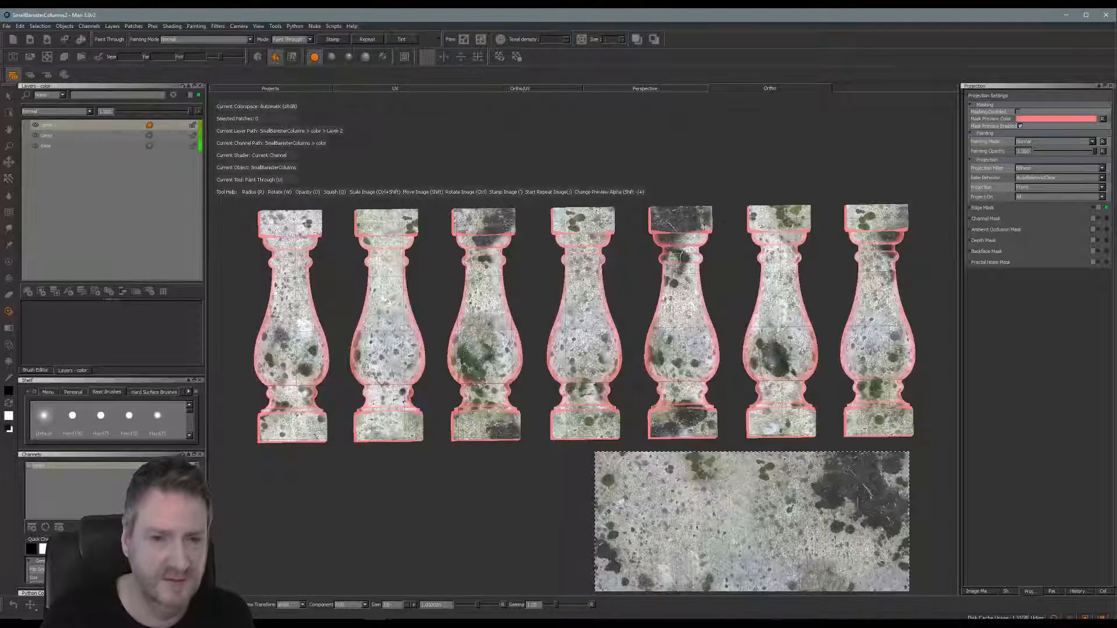
# Start a flattened export of the current channel, list all existing files, and take SmallBanisterColumns.tga as the base file name.
pyautogui.rightClick(73, 468)
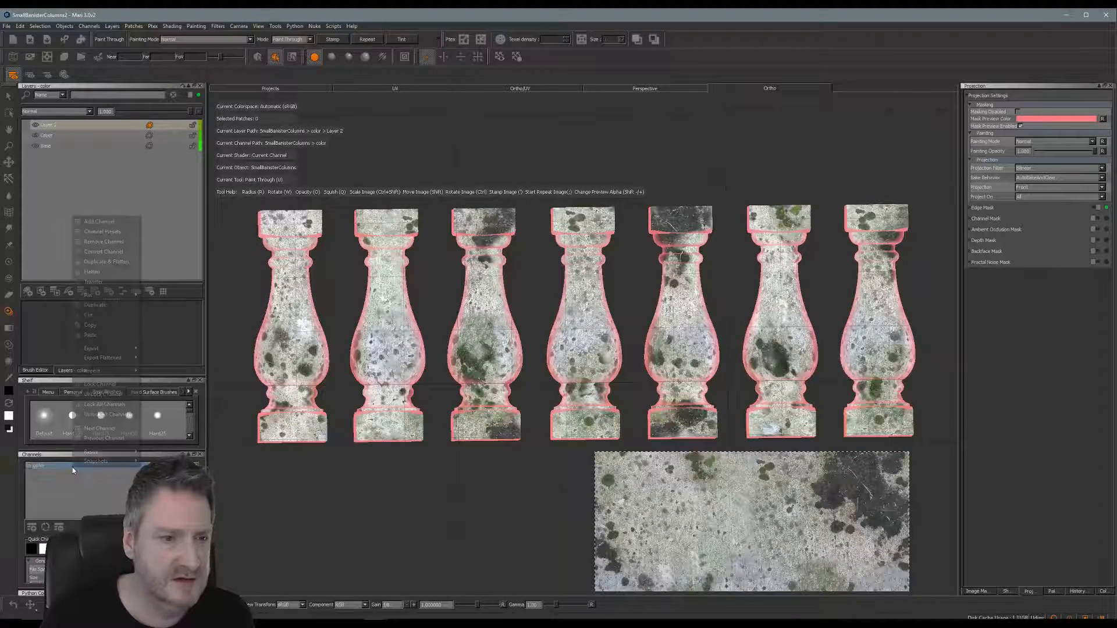
pyautogui.moveTo(105, 358)
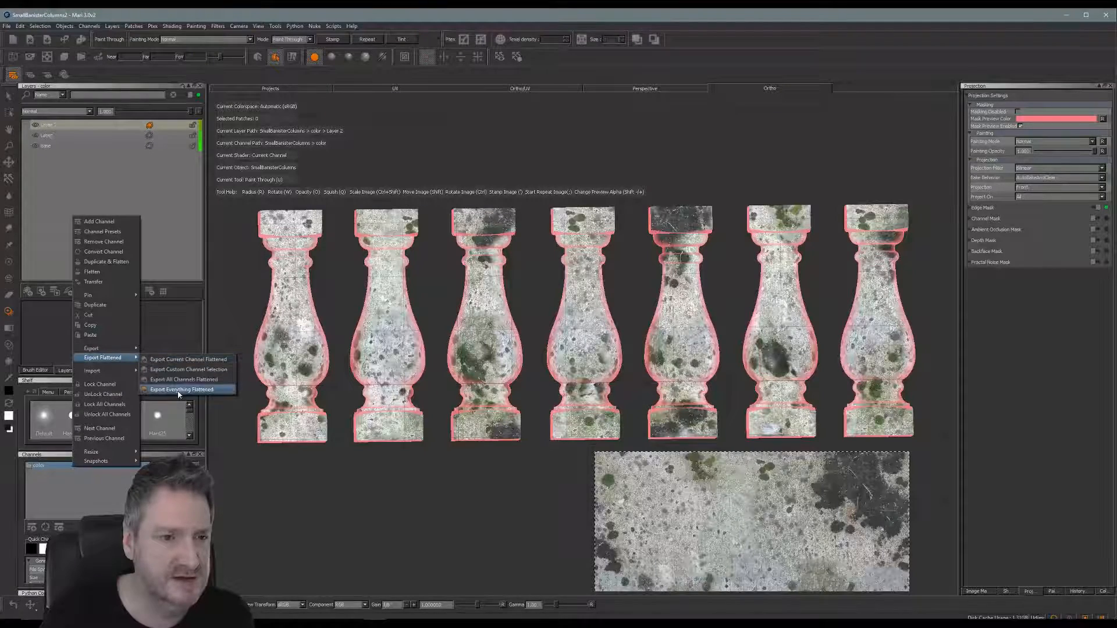
pyautogui.click(180, 359)
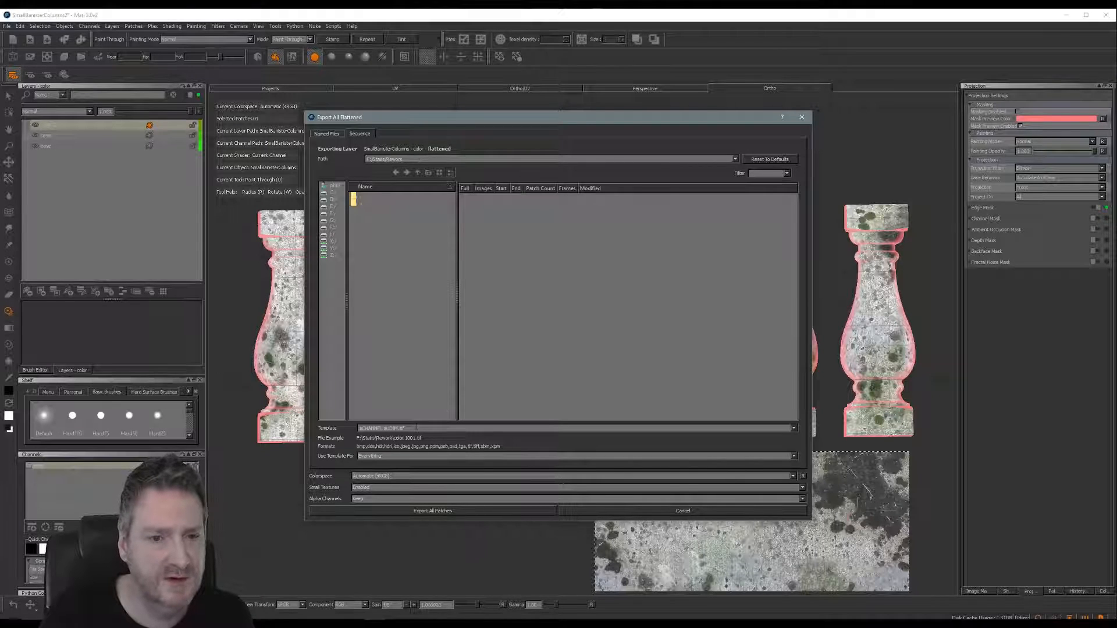
pyautogui.tripleClick(417, 428)
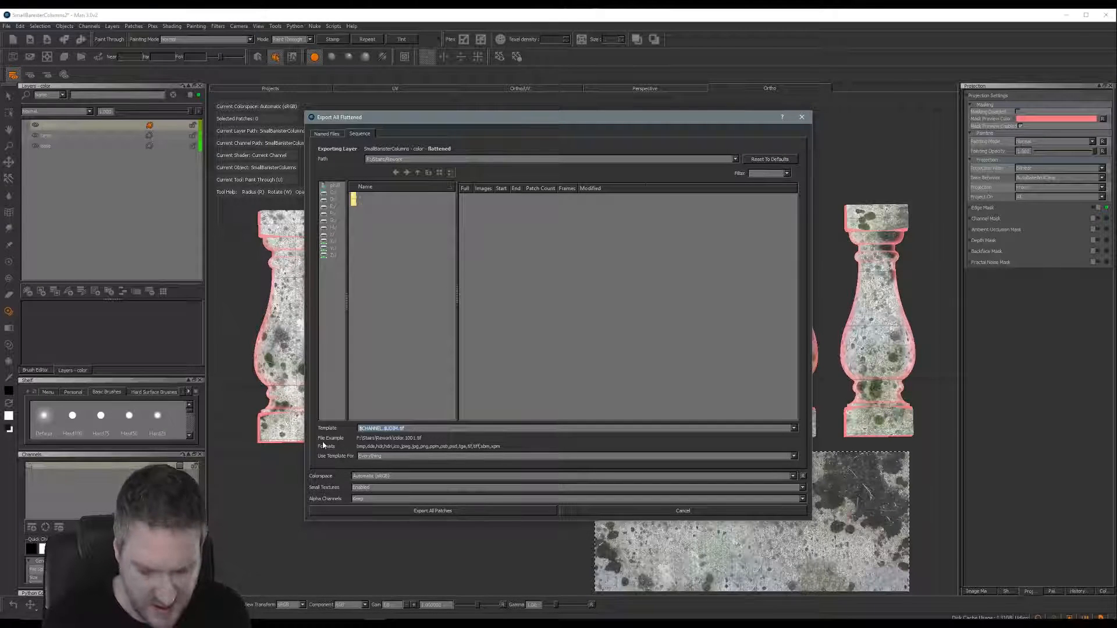
pyautogui.write('*')
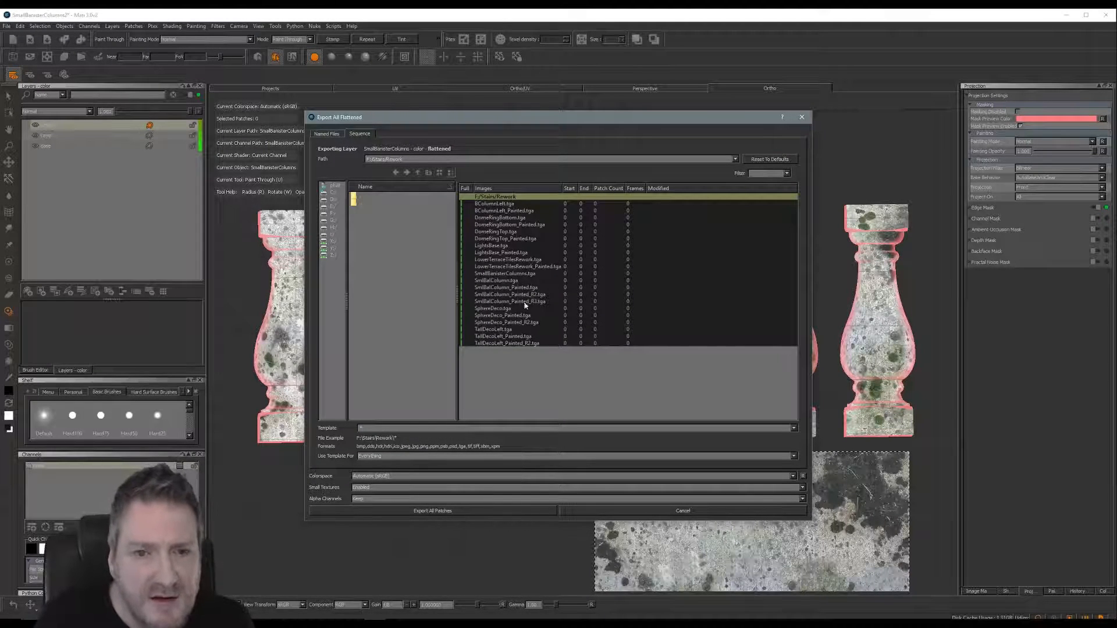
pyautogui.click(508, 275)
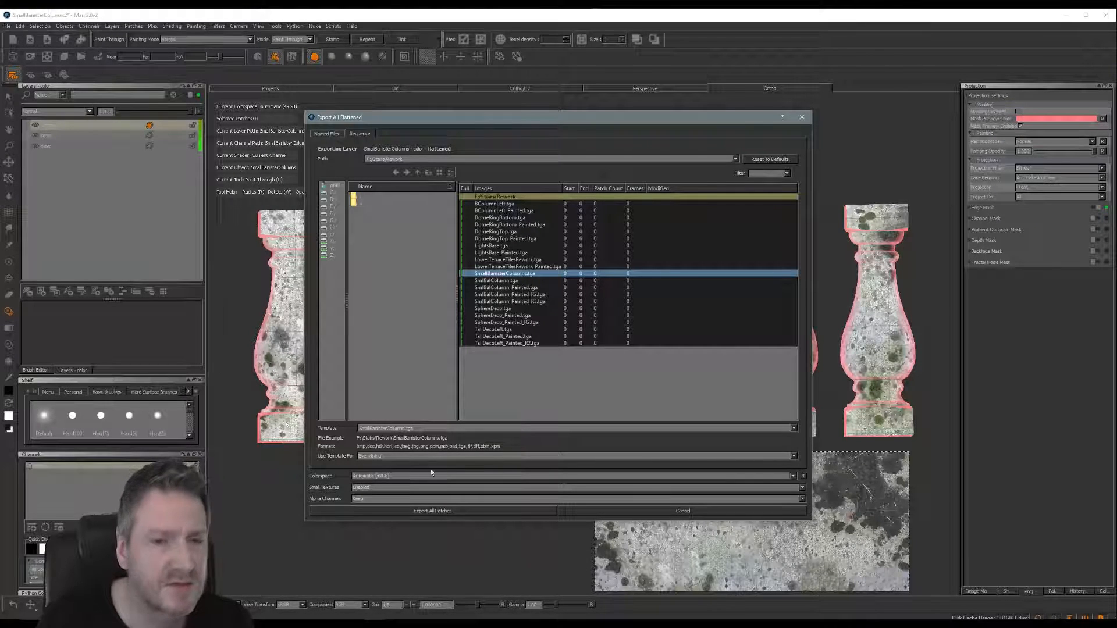
# Name the flattened texture SmallBanisterColumns_Painted.tga and export all patches.
pyautogui.press('BackSpace')
pyautogui.press('BackSpace')
pyautogui.press('BackSpace')
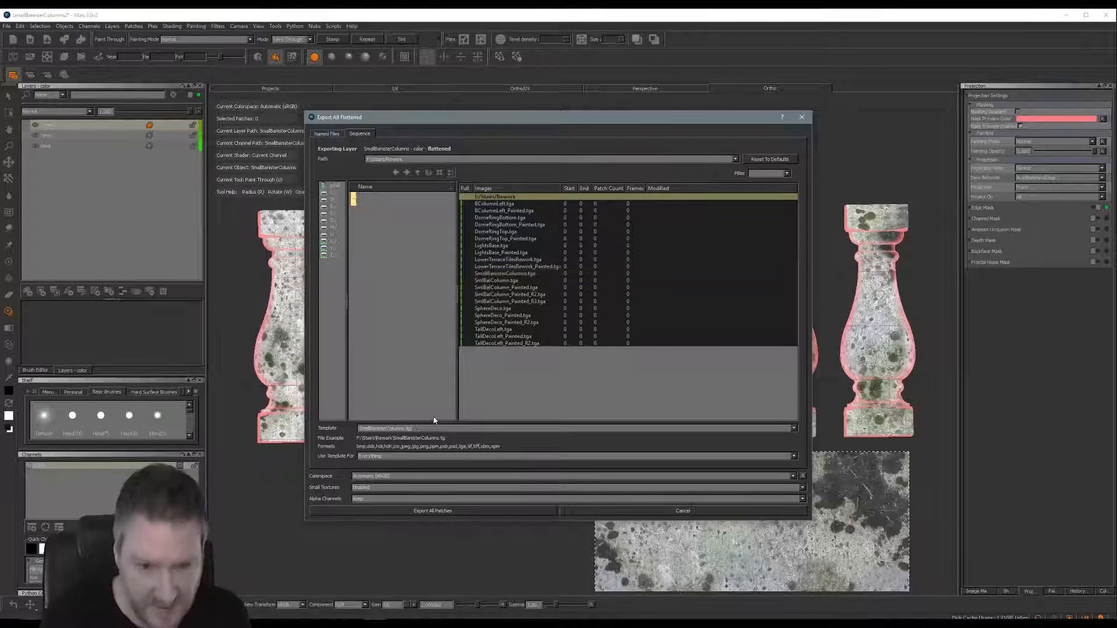
pyautogui.press('BackSpace')
pyautogui.write('_')
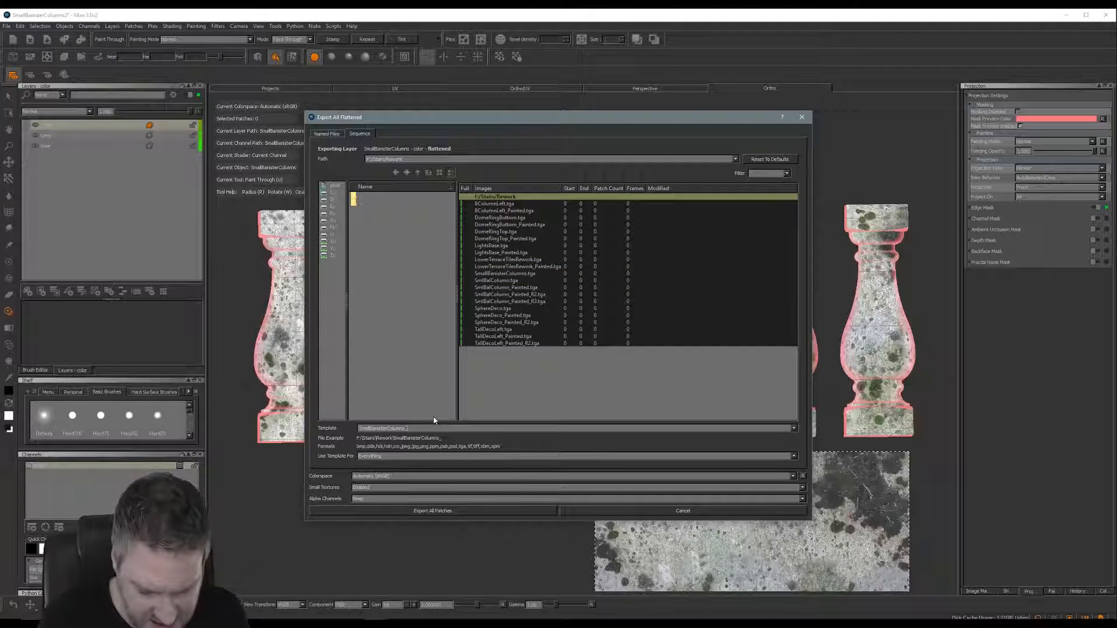
pyautogui.write('Painted')
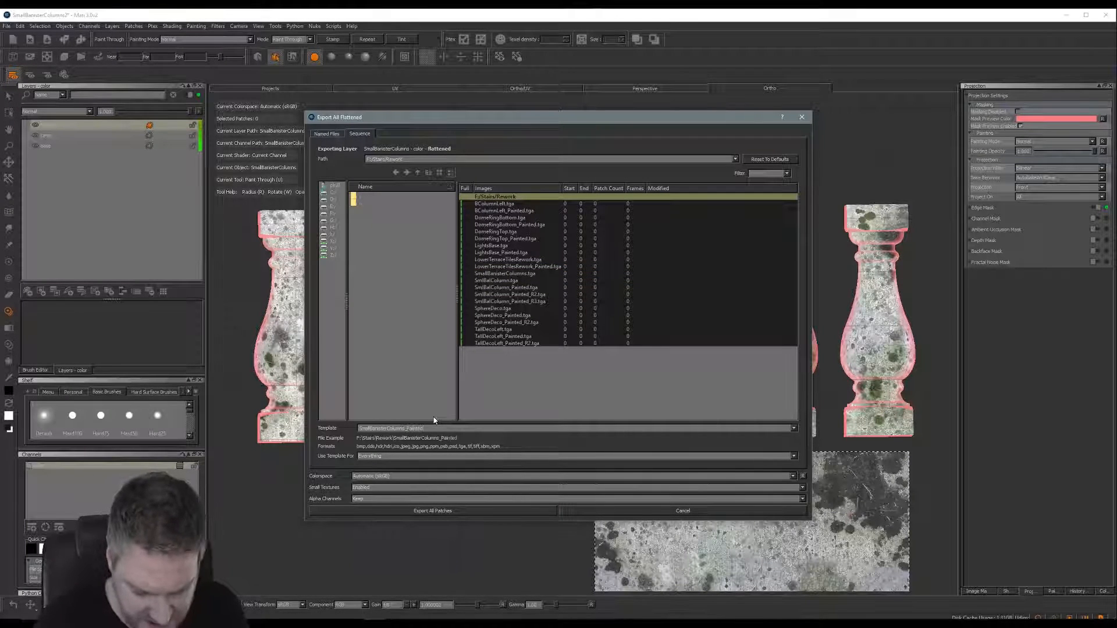
pyautogui.write('.tga')
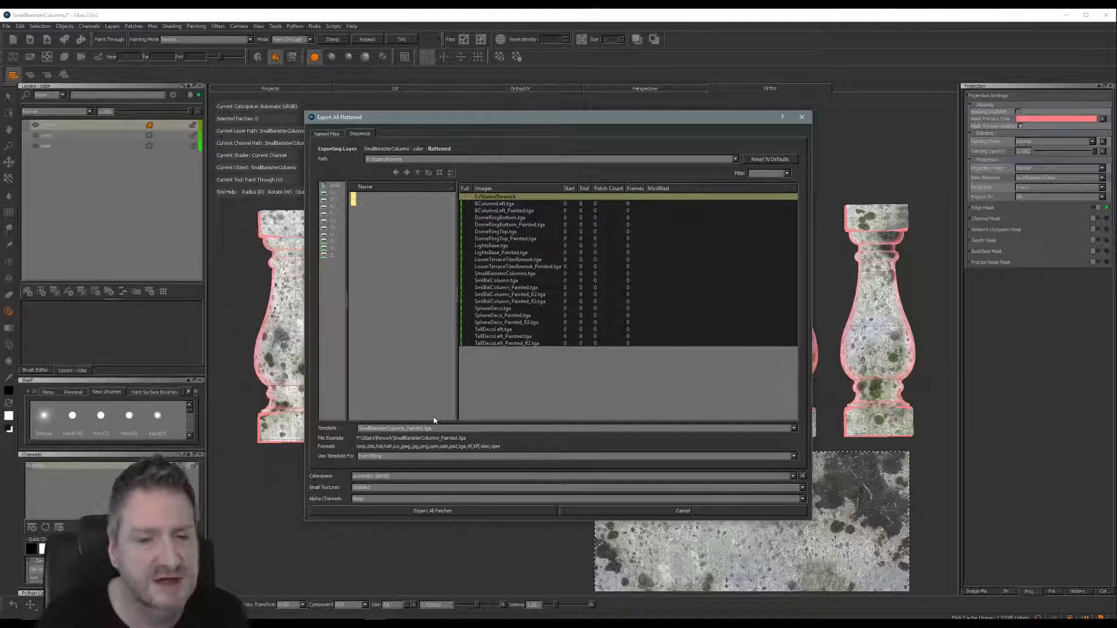
pyautogui.click(464, 512)
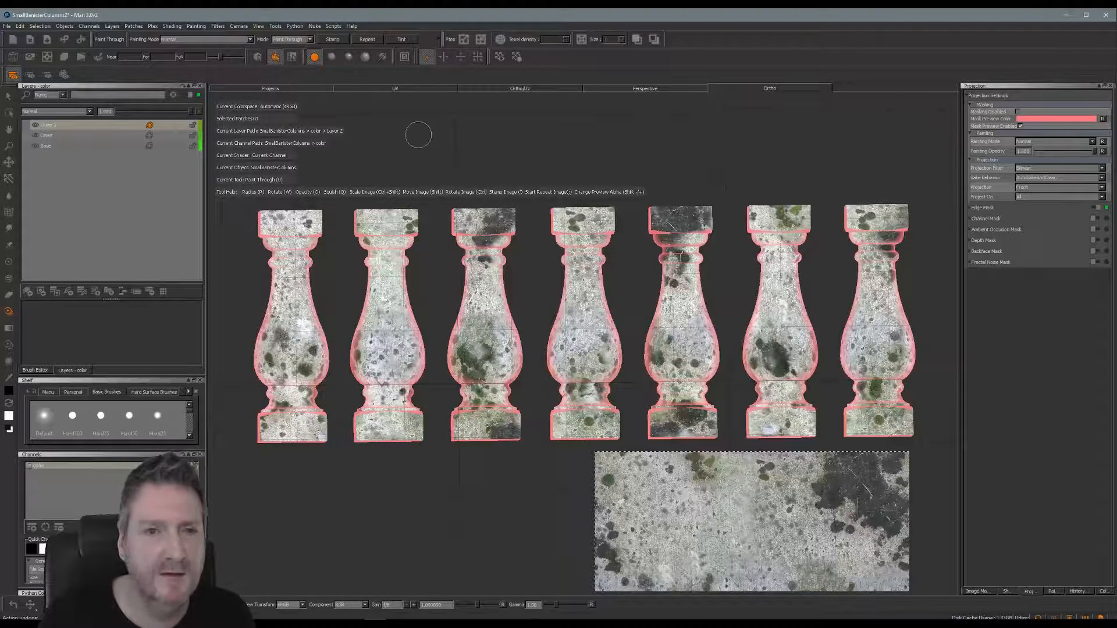
# Save the project and switch to the garden terrace scene in 3ds Max.
pyautogui.click(6, 25)
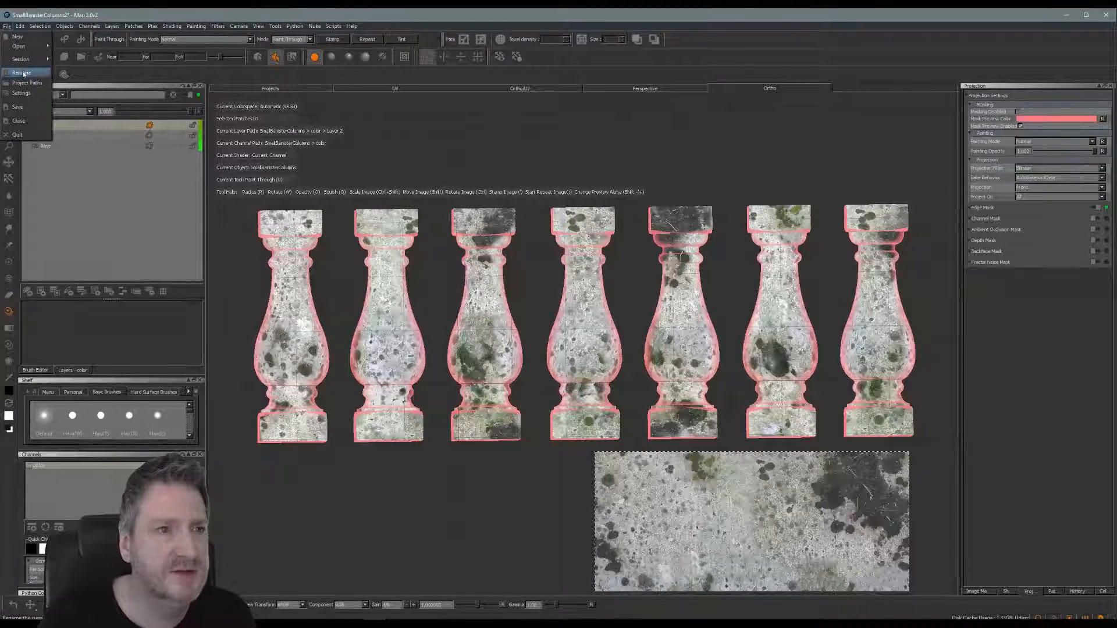
pyautogui.click(18, 107)
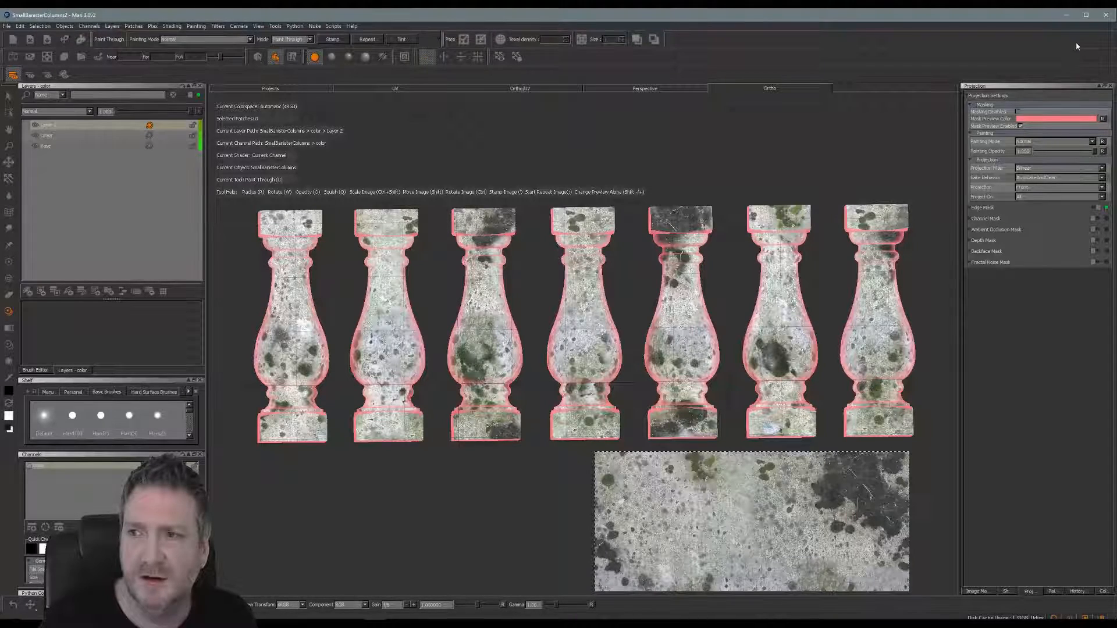
pyautogui.click(1067, 15)
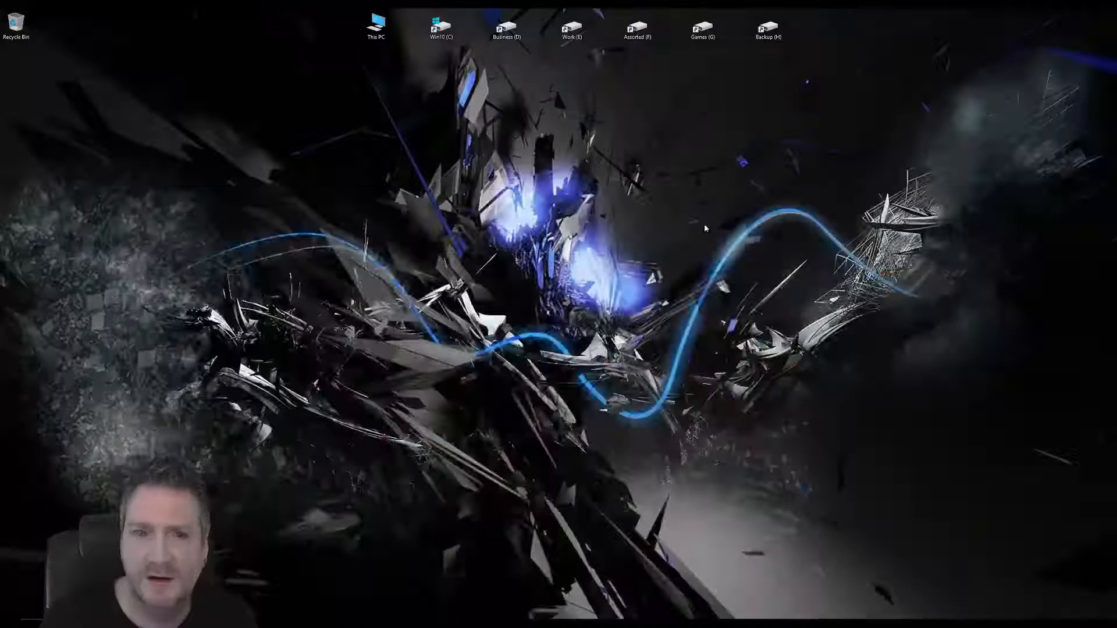
pyautogui.hotkey('alt', 'Tab')
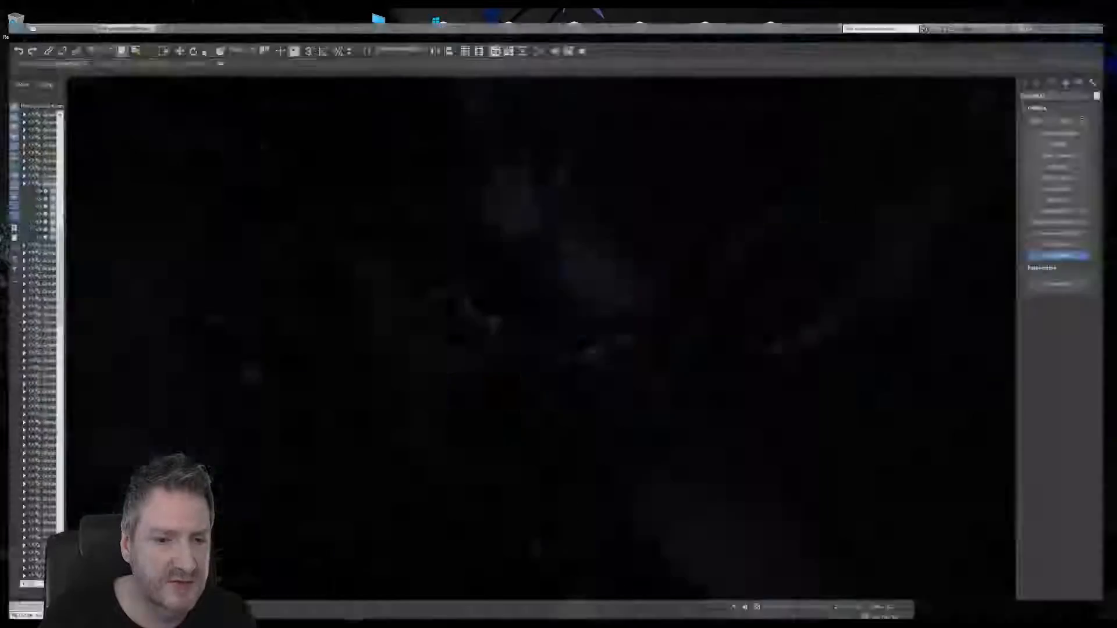
# Replace the small banister columns' diffuse bitmap with SmallBanisterColumns_Painted.tga in the Slate Material Editor, then close the editor.
pyautogui.moveTo(344, 303); pyautogui.dragTo(488, 297, button='middle')
pyautogui.scroll(4, 487, 296)
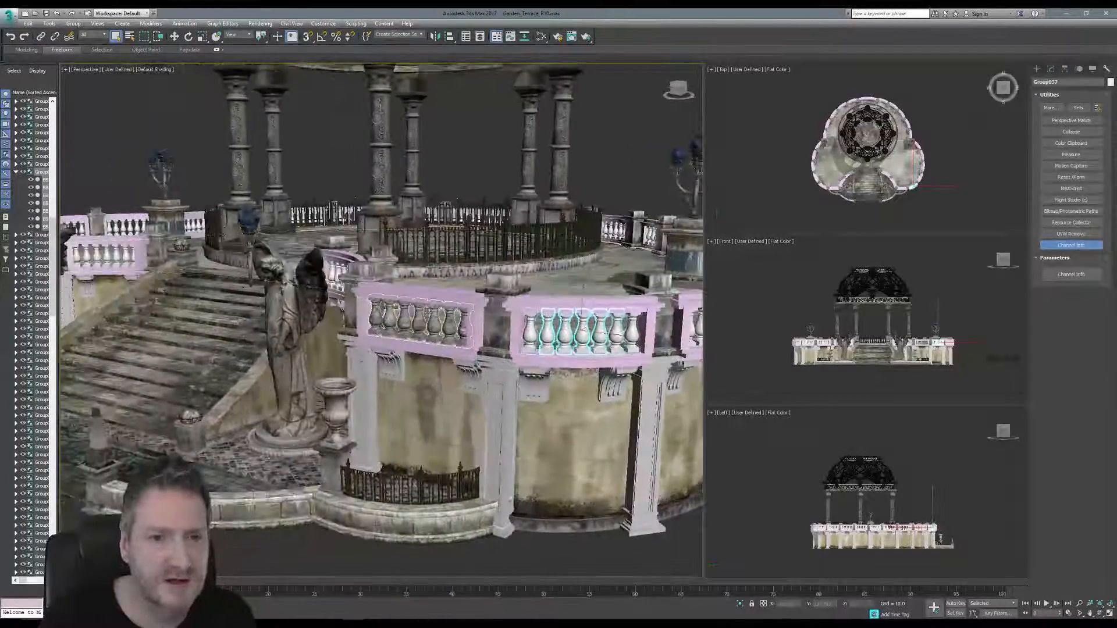
pyautogui.click(541, 36)
pyautogui.moveTo(608, 262); pyautogui.dragTo(669, 237, button='middle')
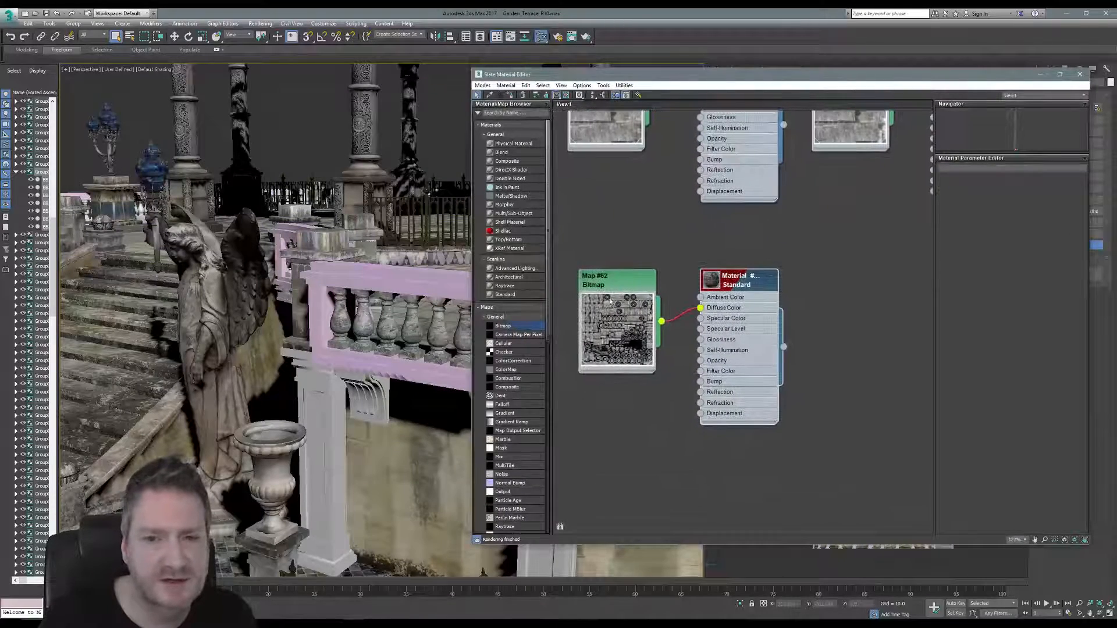
pyautogui.doubleClick(617, 286)
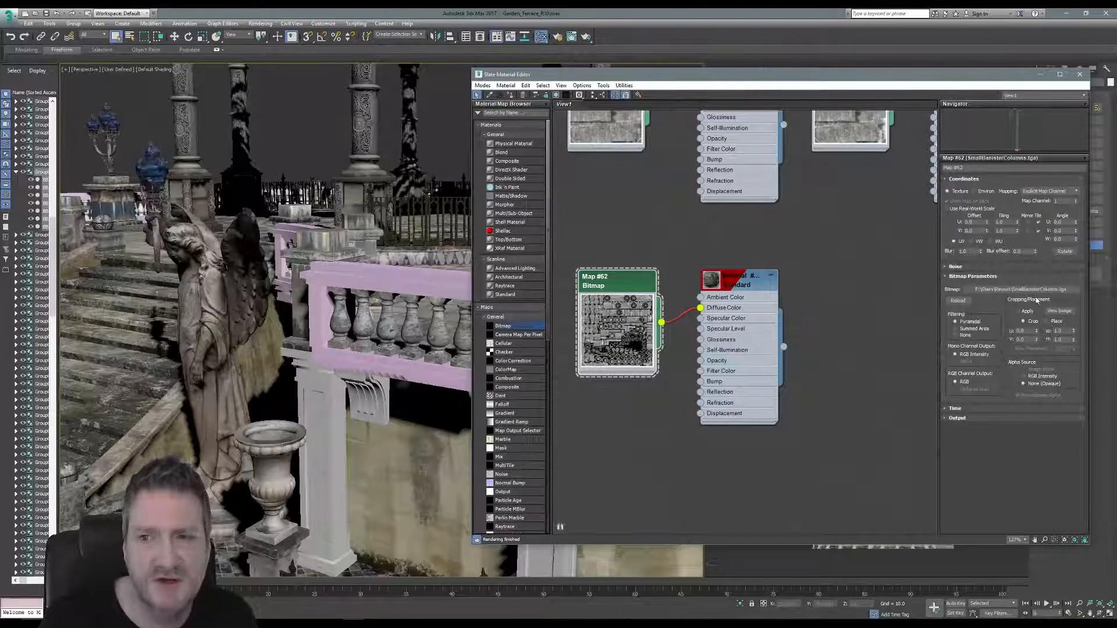
pyautogui.click(1022, 289)
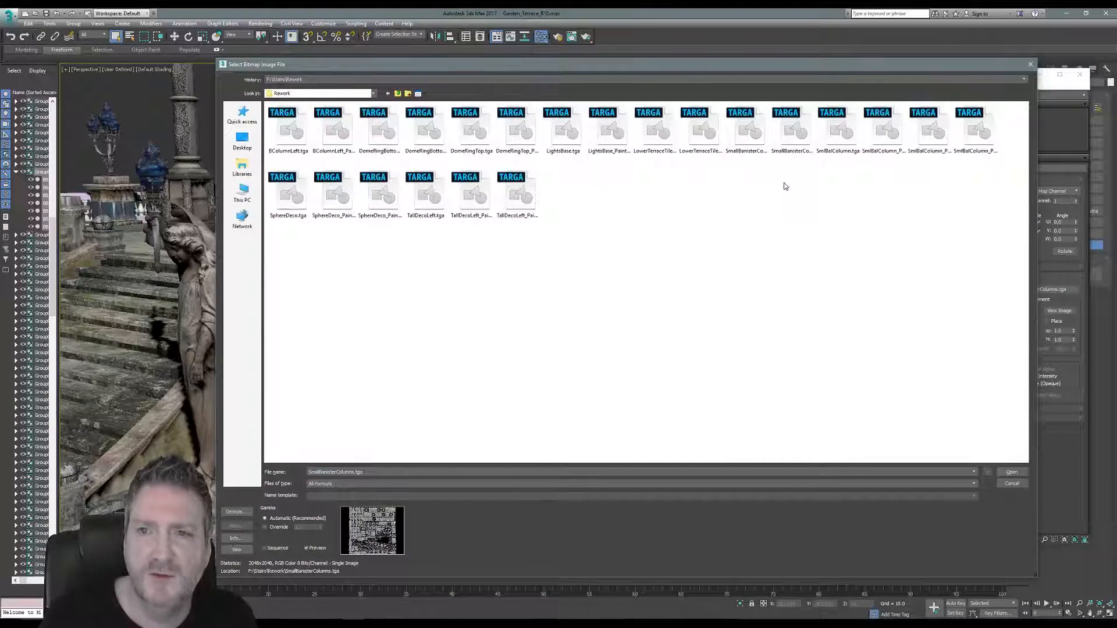
pyautogui.click(792, 131)
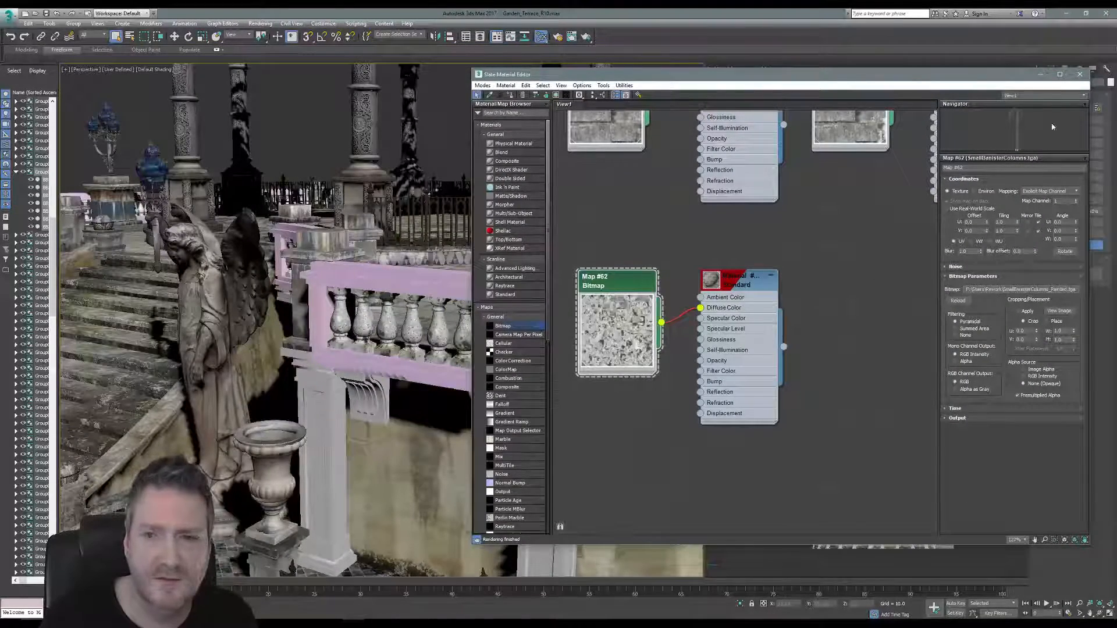
pyautogui.click(1081, 76)
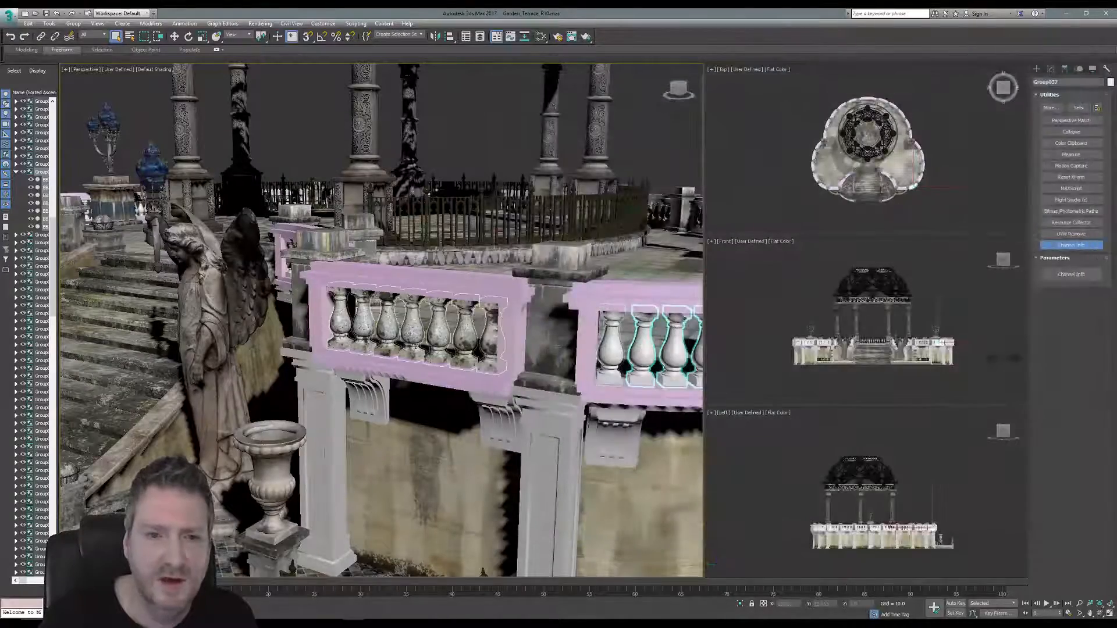
# Examine the newly textured balusters on the terrace from the front, the side and above, including the area around the angel statue and staircase.
pyautogui.click(1101, 614)
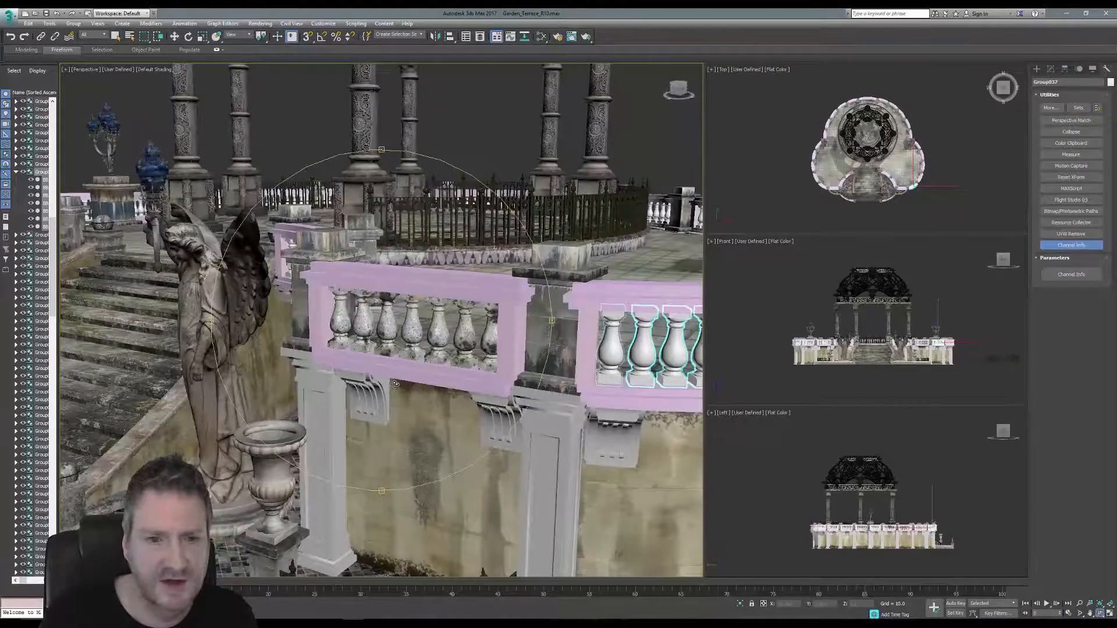
pyautogui.moveTo(413, 396); pyautogui.dragTo(367, 372)
pyautogui.scroll(-3, 402, 378)
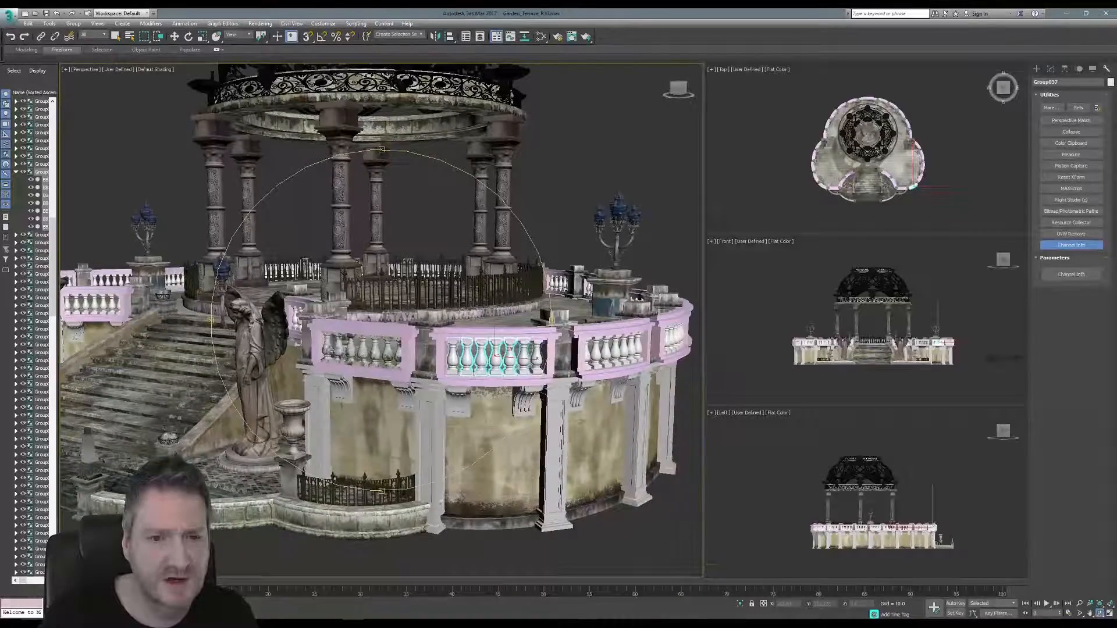
pyautogui.scroll(3, 344, 352)
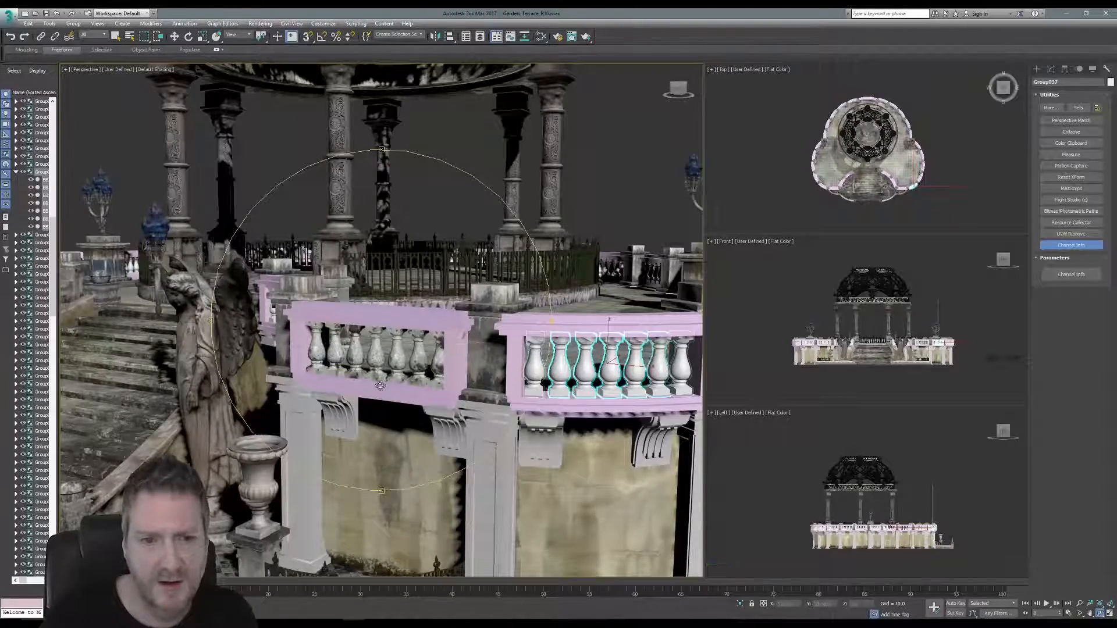
pyautogui.moveTo(448, 339); pyautogui.dragTo(414, 384)
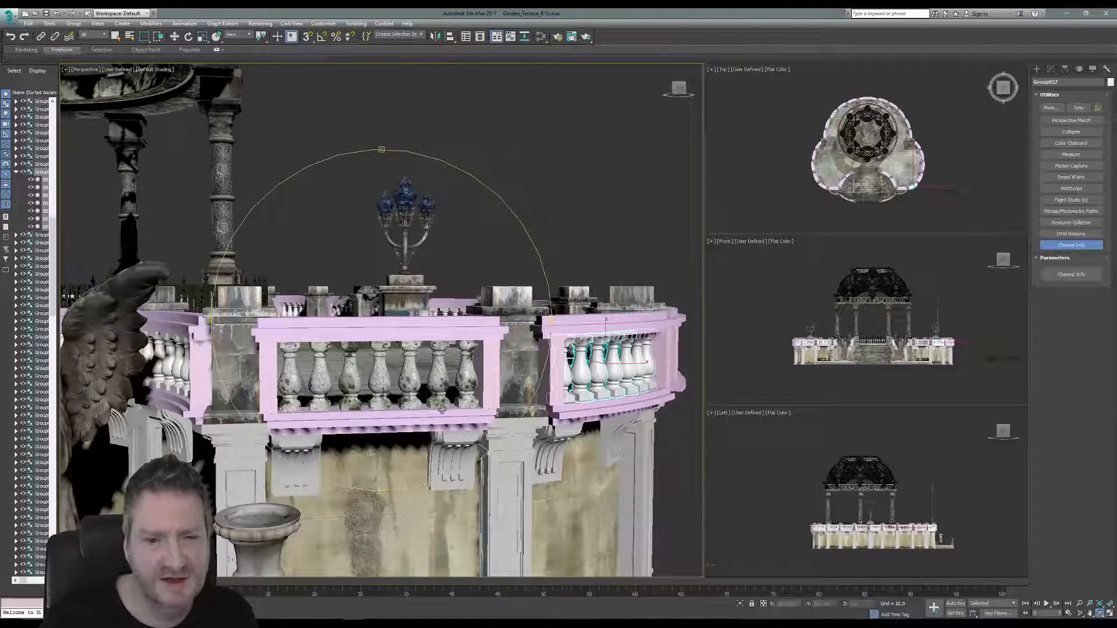
pyautogui.moveTo(395, 415); pyautogui.dragTo(259, 304)
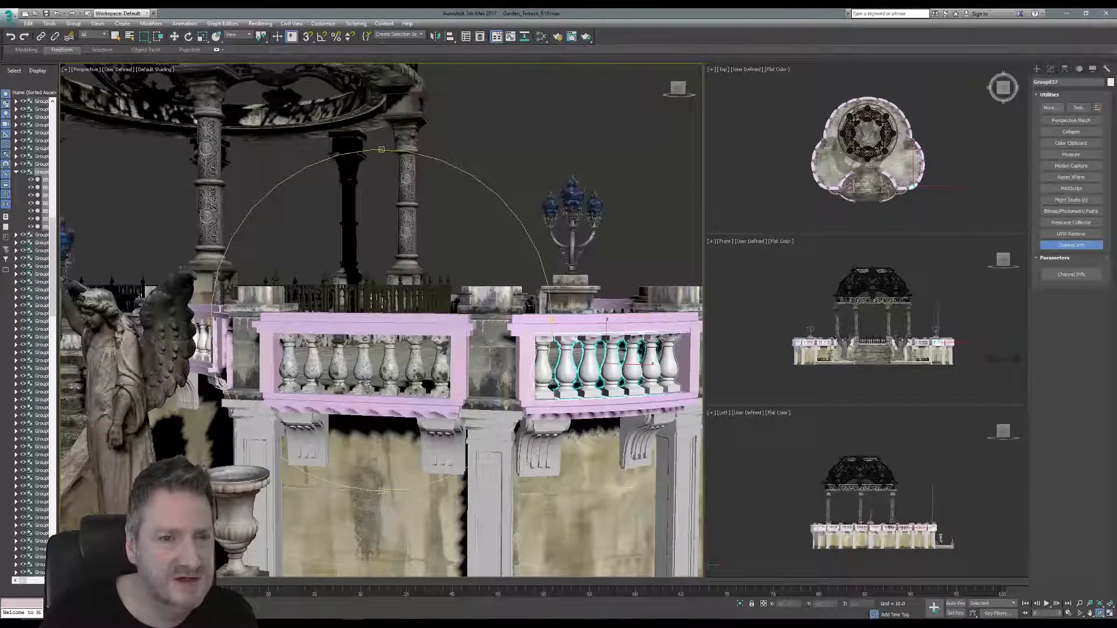
pyautogui.moveTo(393, 478); pyautogui.dragTo(452, 487)
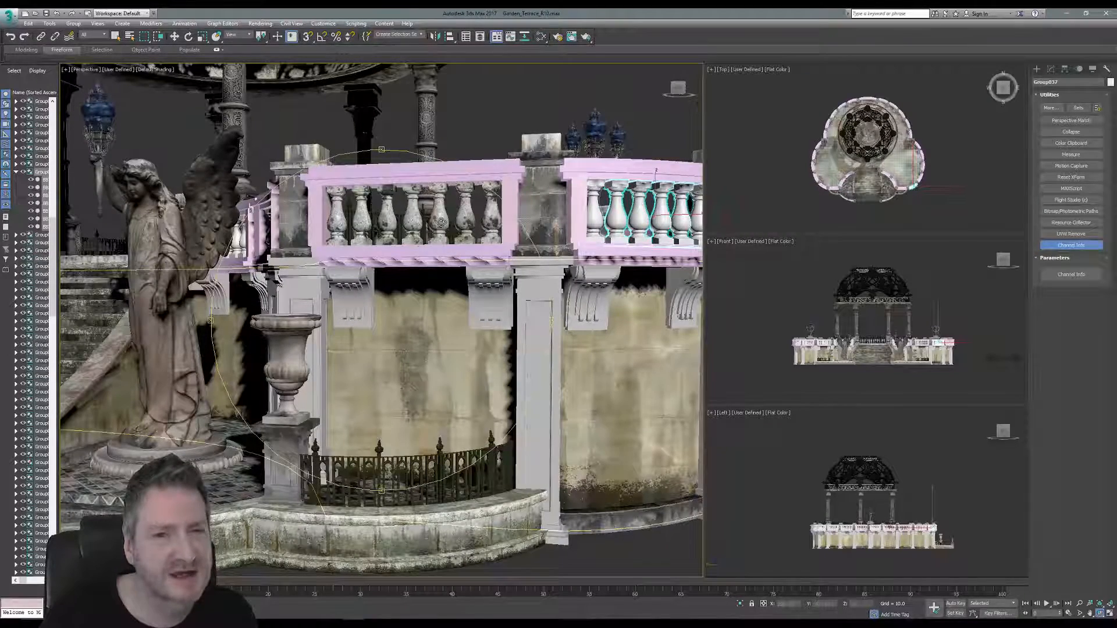
pyautogui.moveTo(406, 239); pyautogui.dragTo(403, 250)
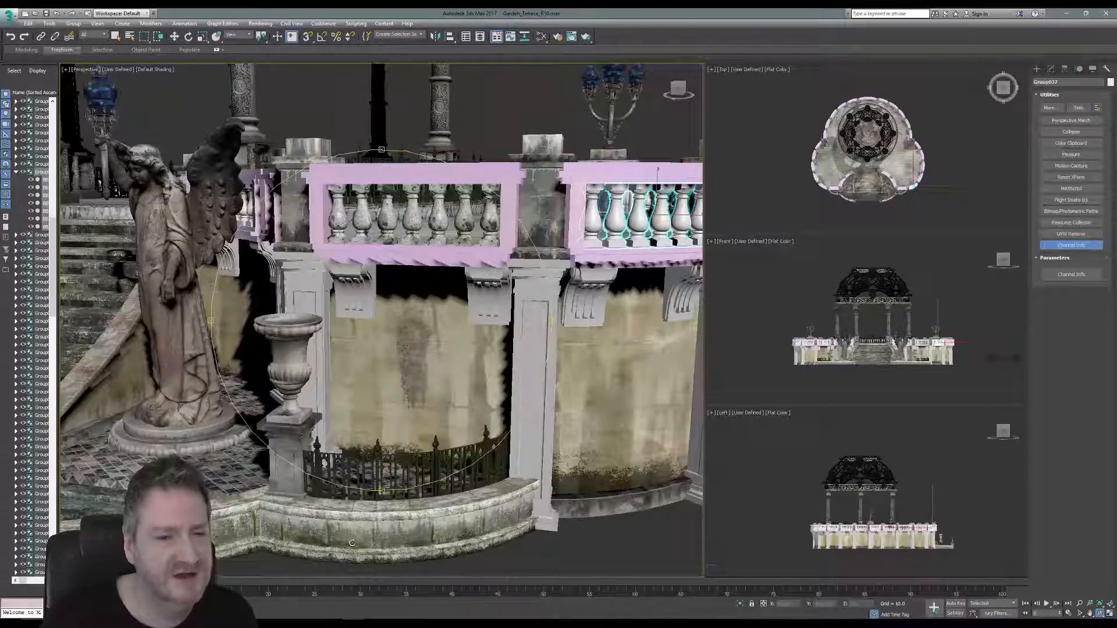
pyautogui.moveTo(436, 363); pyautogui.dragTo(408, 352)
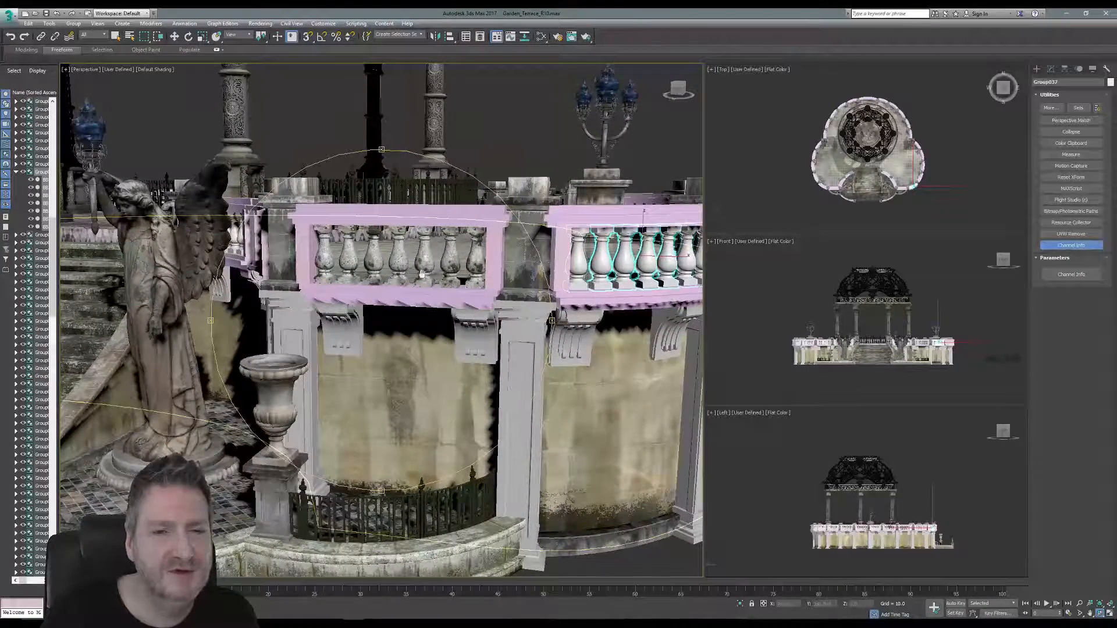
pyautogui.moveTo(424, 276); pyautogui.dragTo(335, 279)
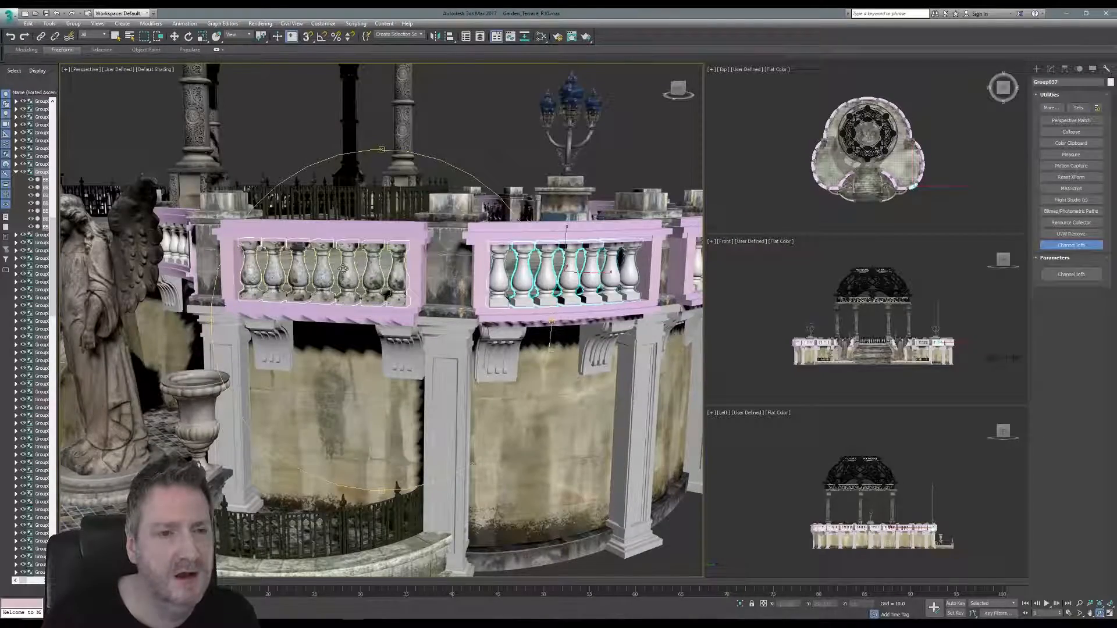
pyautogui.moveTo(343, 269); pyautogui.dragTo(380, 273)
pyautogui.moveTo(325, 305); pyautogui.dragTo(293, 295)
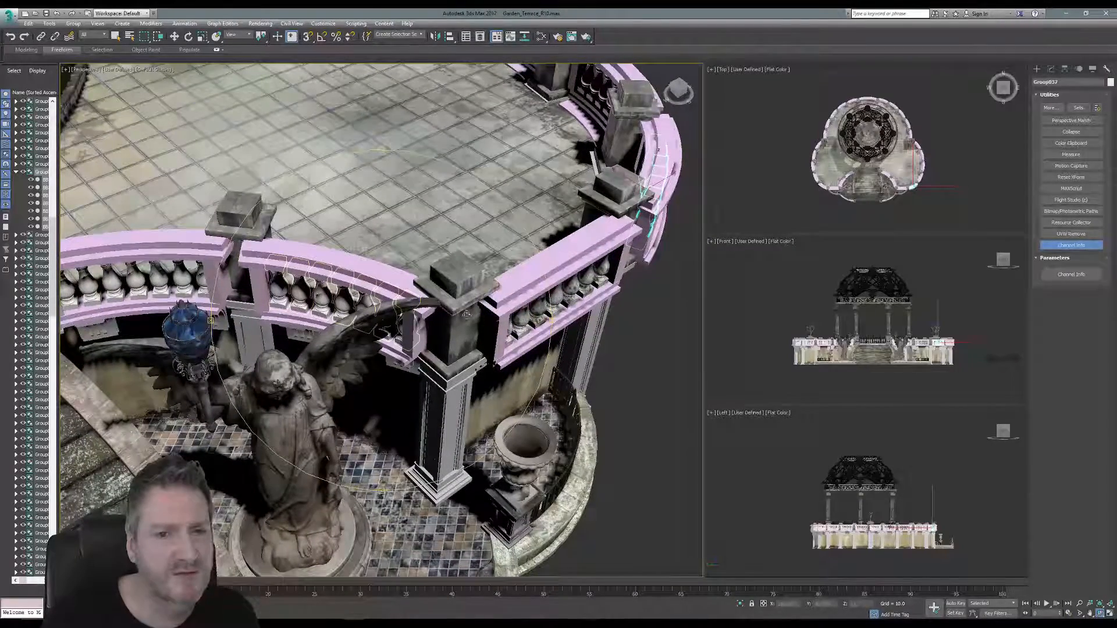
pyautogui.moveTo(382, 292)
pyautogui.mouseDown()
pyautogui.moveTo(360, 251)
pyautogui.moveTo(381, 293)
pyautogui.mouseUp()
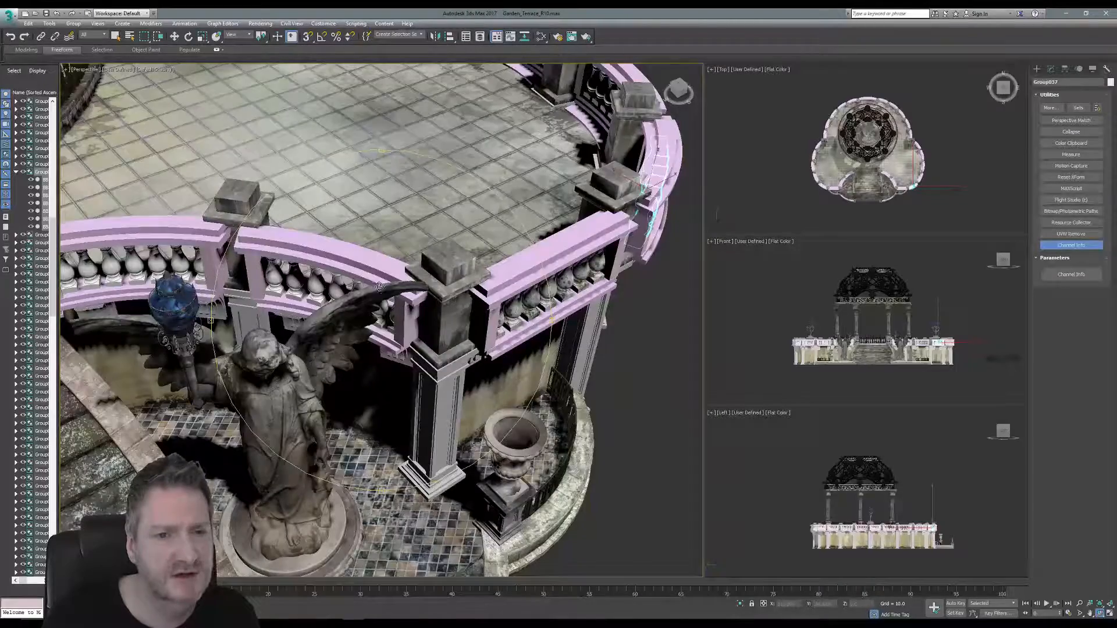
pyautogui.moveTo(410, 308); pyautogui.dragTo(380, 272)
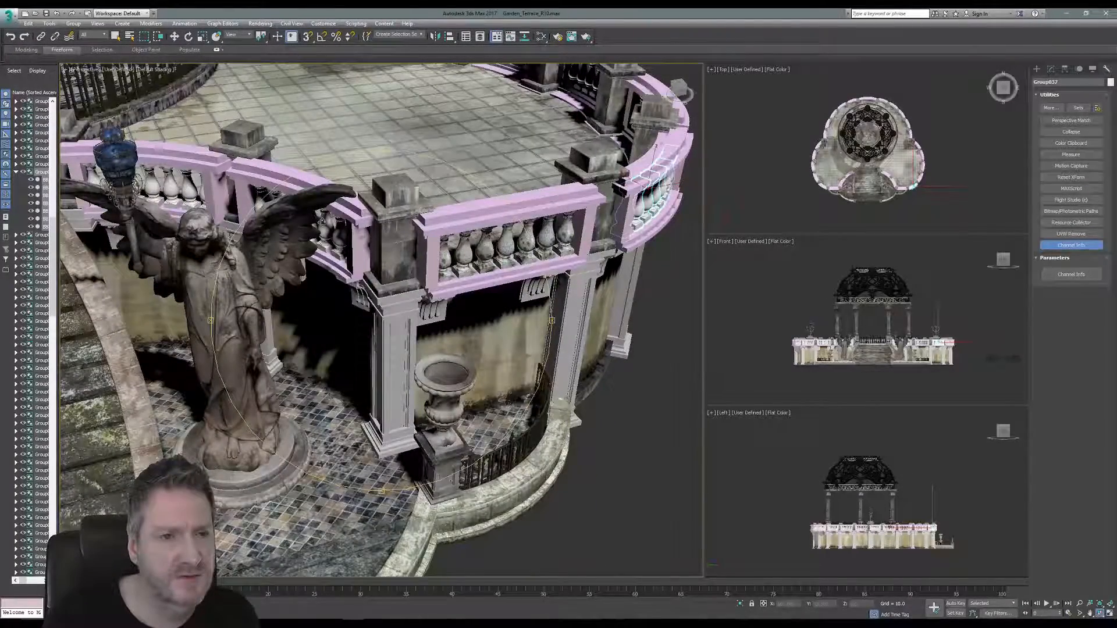
pyautogui.moveTo(189, 189); pyautogui.dragTo(461, 213)
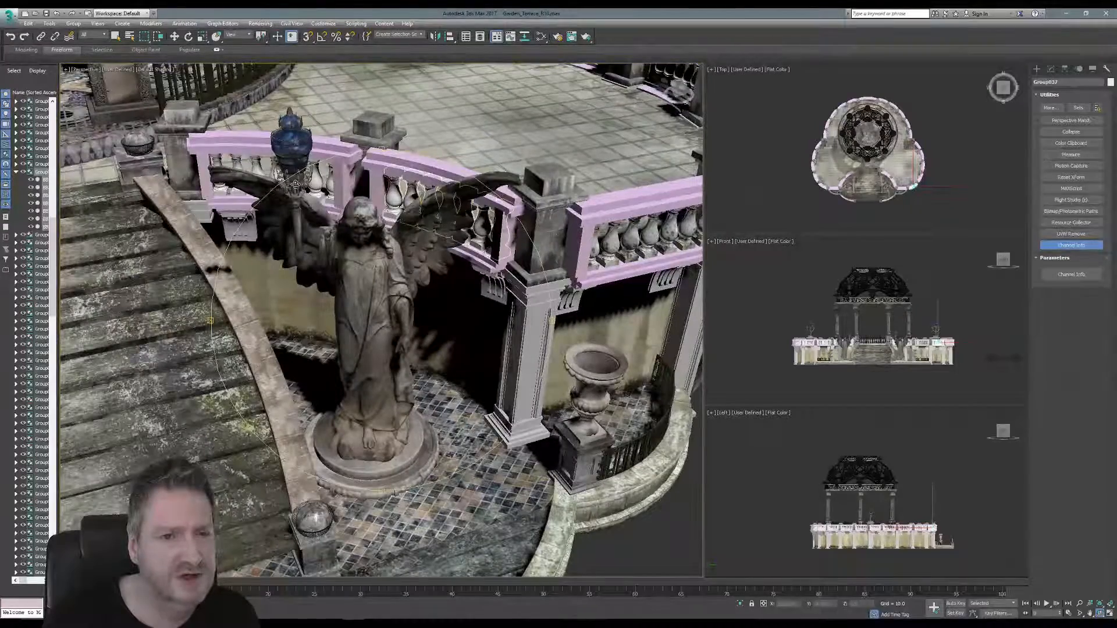
pyautogui.scroll(-3, 295, 184)
pyautogui.moveTo(296, 184); pyautogui.dragTo(485, 158, button='middle')
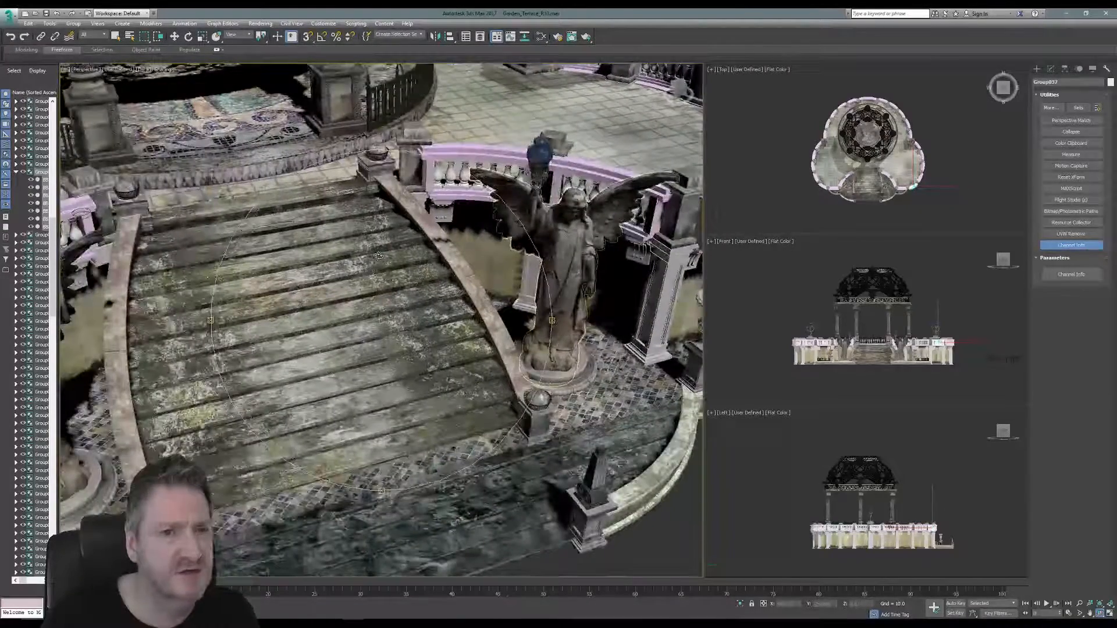
# Examine the balustrade sections around the staircase, both angel statues and the terrace's curved outer wall, including from above.
pyautogui.scroll(-3, 378, 256)
pyautogui.moveTo(378, 256); pyautogui.dragTo(471, 265)
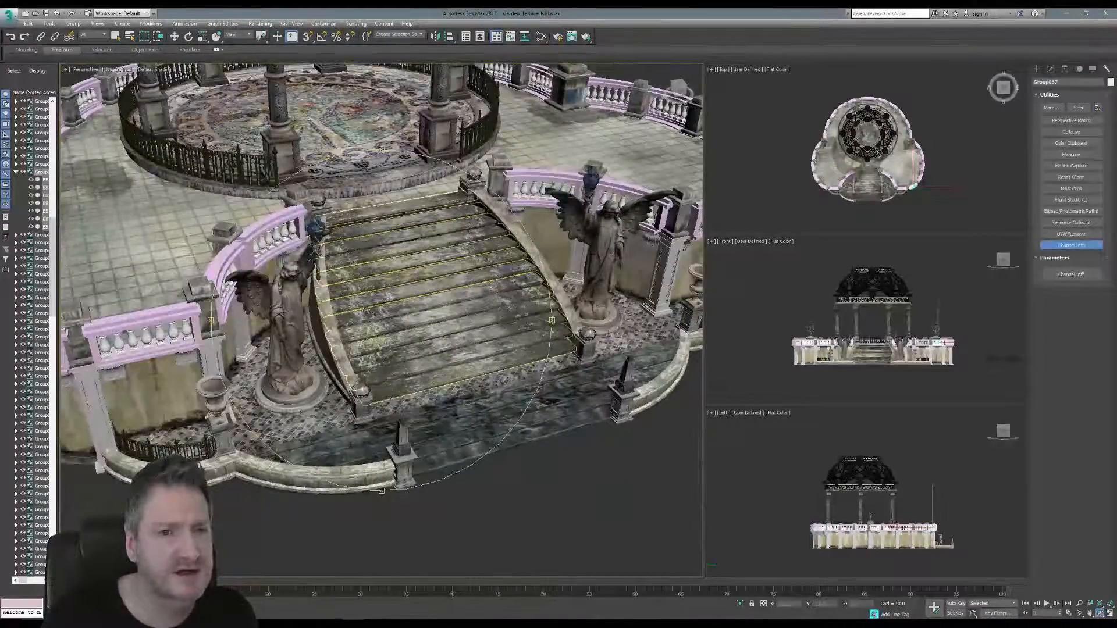
pyautogui.moveTo(365, 309); pyautogui.dragTo(154, 234)
pyautogui.moveTo(488, 286); pyautogui.dragTo(391, 277, button='middle')
pyautogui.moveTo(503, 293); pyautogui.dragTo(465, 379)
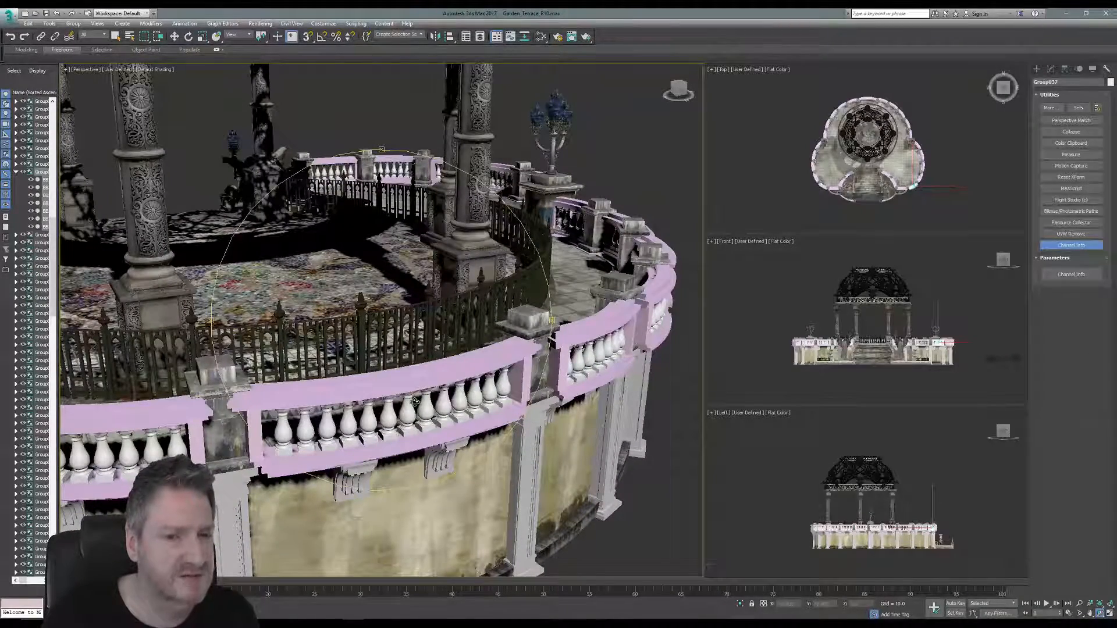
pyautogui.moveTo(414, 402); pyautogui.dragTo(448, 372)
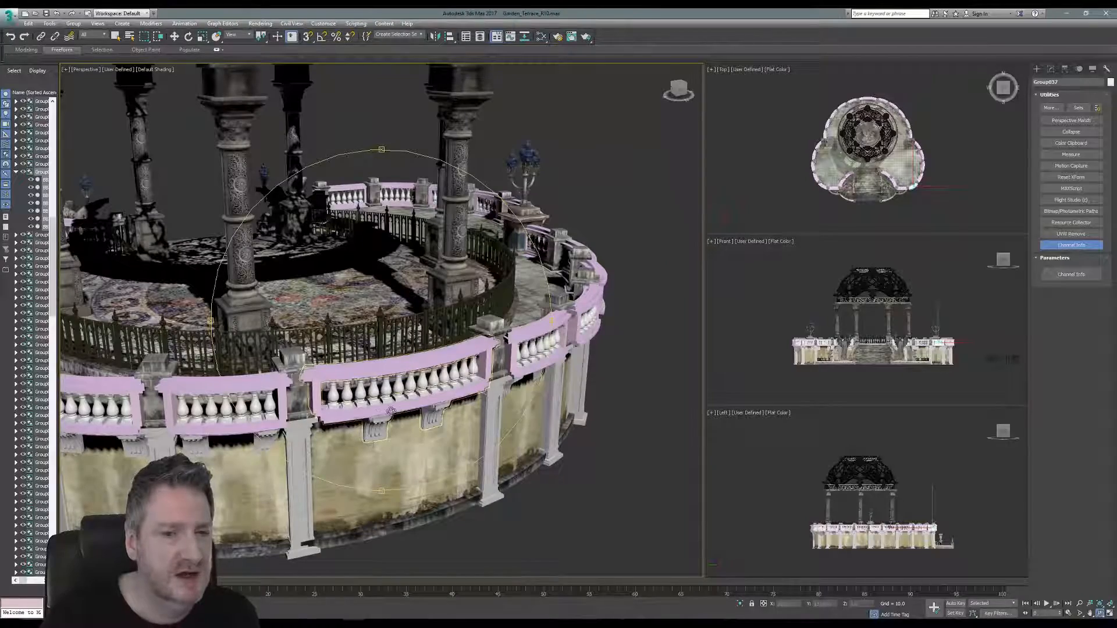
pyautogui.moveTo(415, 397); pyautogui.dragTo(477, 329)
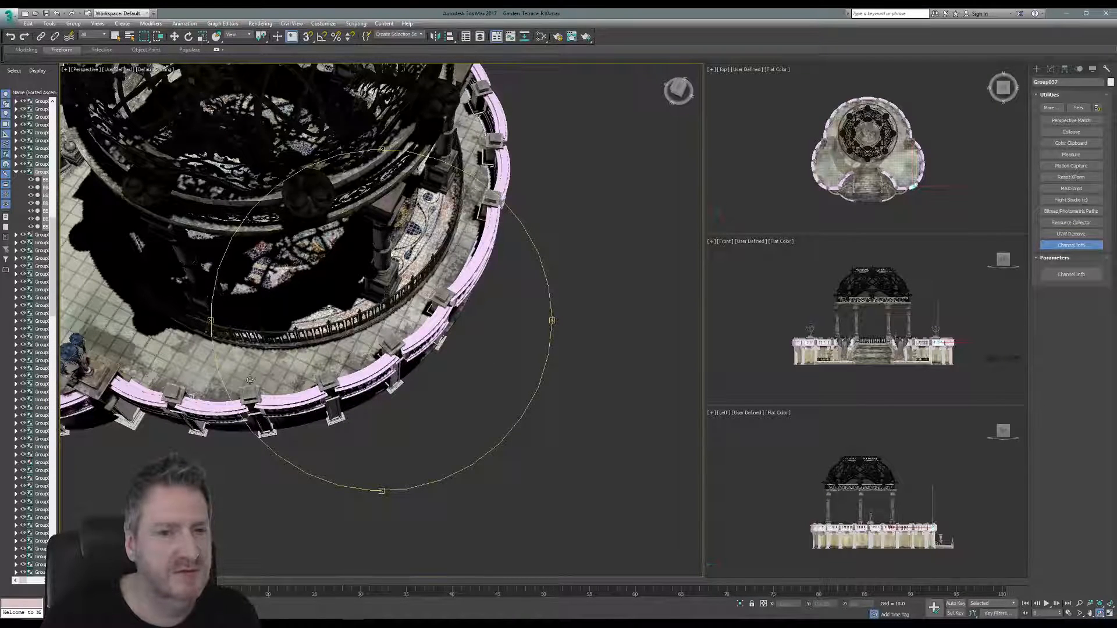
pyautogui.moveTo(250, 379); pyautogui.dragTo(265, 270)
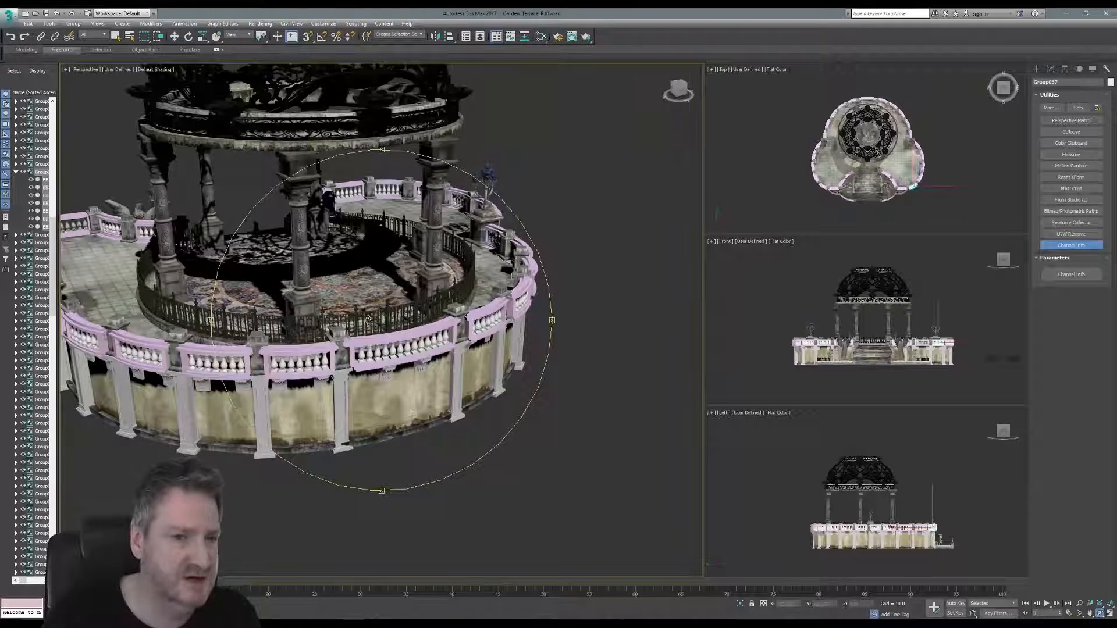
pyautogui.moveTo(403, 382); pyautogui.dragTo(396, 373)
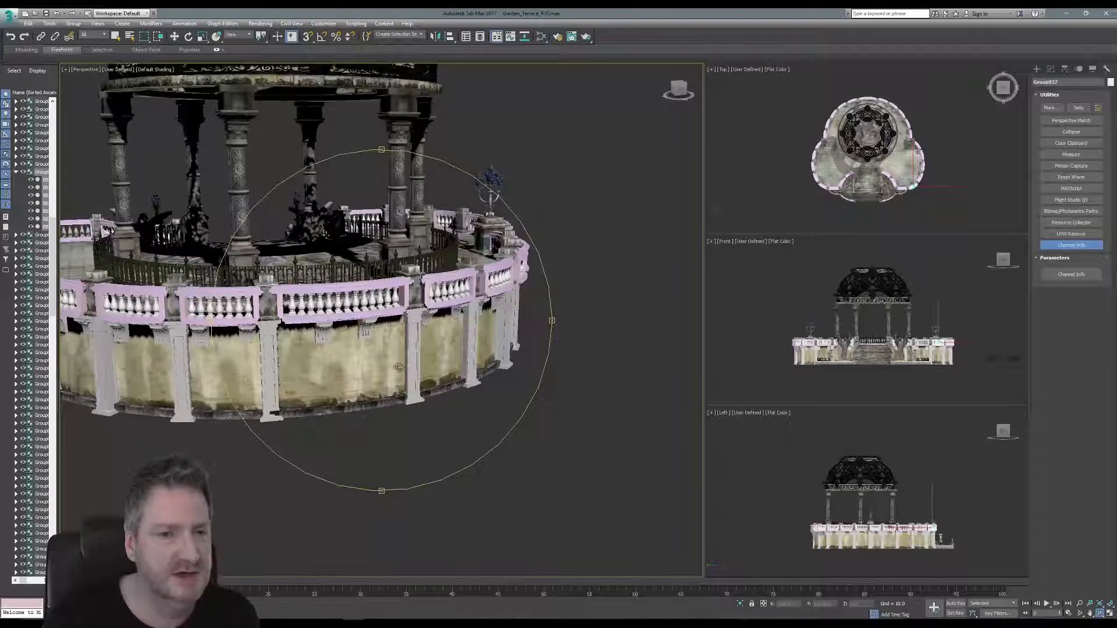
# Review the balusters along the side of the terrace, then the whole pavilion model with its staircase and dome.
pyautogui.moveTo(221, 321); pyautogui.dragTo(396, 340)
pyautogui.scroll(3, 332, 343)
pyautogui.moveTo(180, 294); pyautogui.dragTo(364, 307, button='middle')
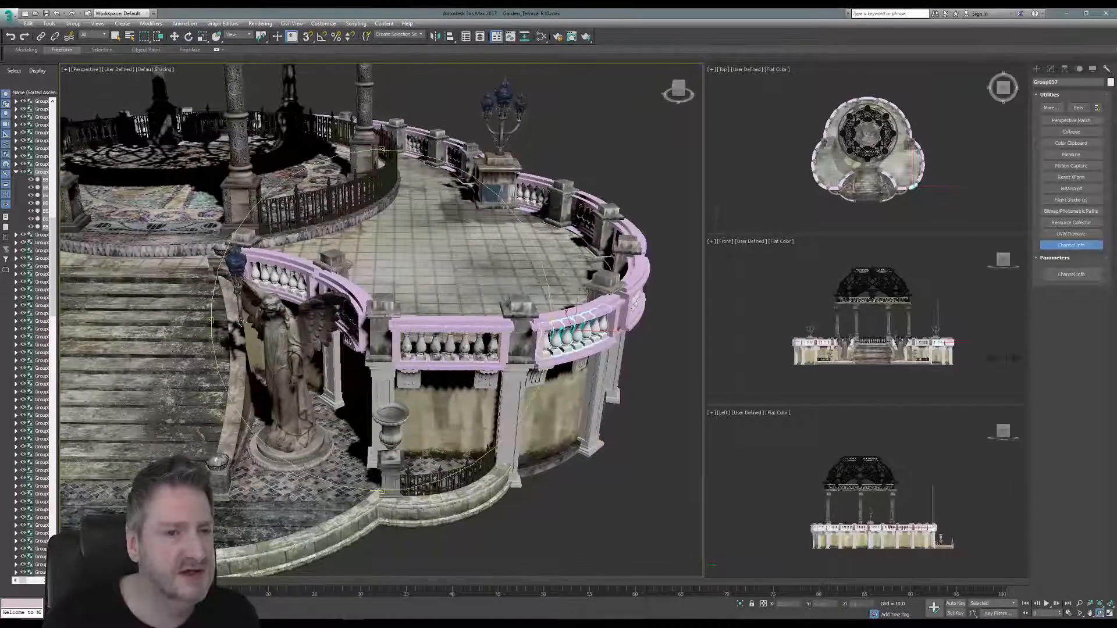
pyautogui.moveTo(240, 321); pyautogui.dragTo(412, 308)
pyautogui.scroll(-4, 399, 321)
pyautogui.moveTo(442, 384); pyautogui.dragTo(394, 408)
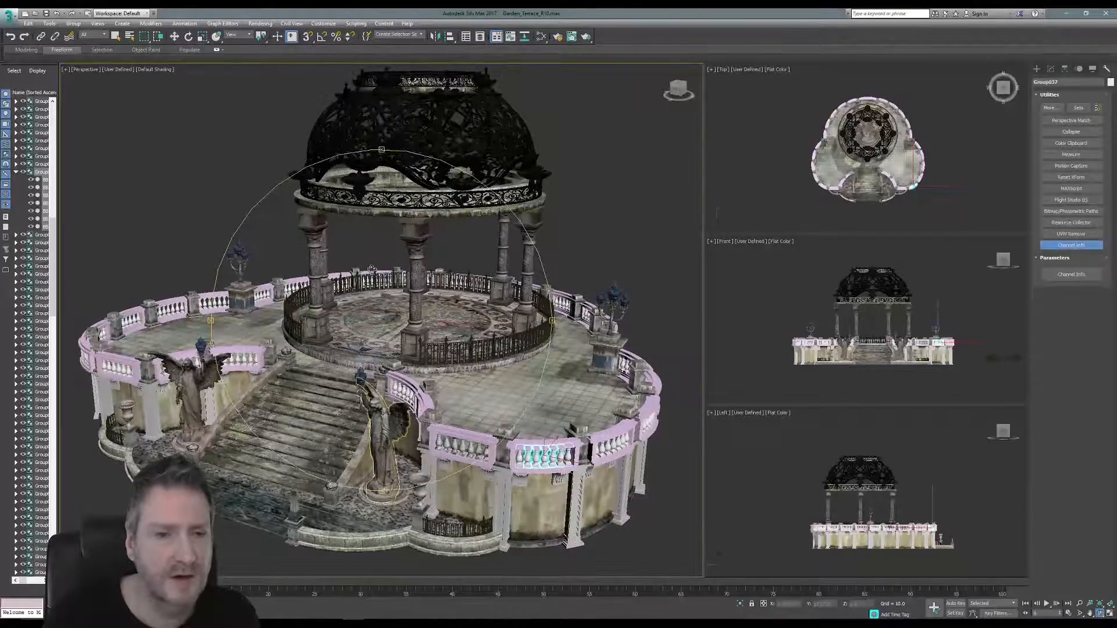
pyautogui.moveTo(372, 269); pyautogui.dragTo(376, 256)
pyautogui.scroll(4, 434, 356)
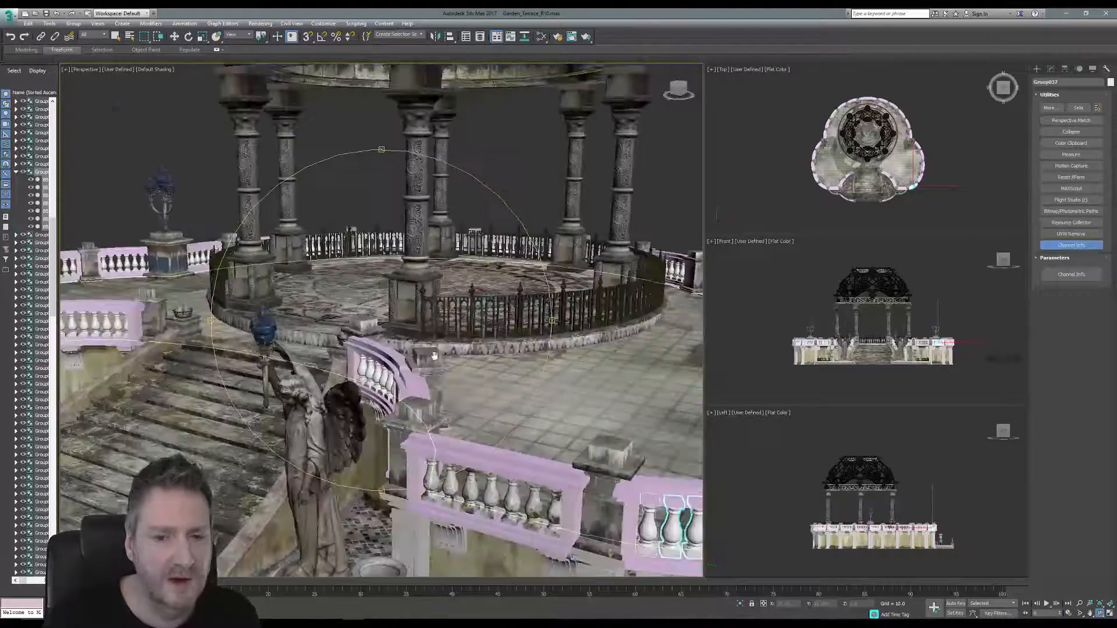
# Inspect the textured balusters beside the angel statue up close and save the scene.
pyautogui.scroll(6, 434, 356)
pyautogui.moveTo(370, 307)
pyautogui.mouseDown()
pyautogui.moveTo(387, 308)
pyautogui.moveTo(338, 289)
pyautogui.mouseUp()
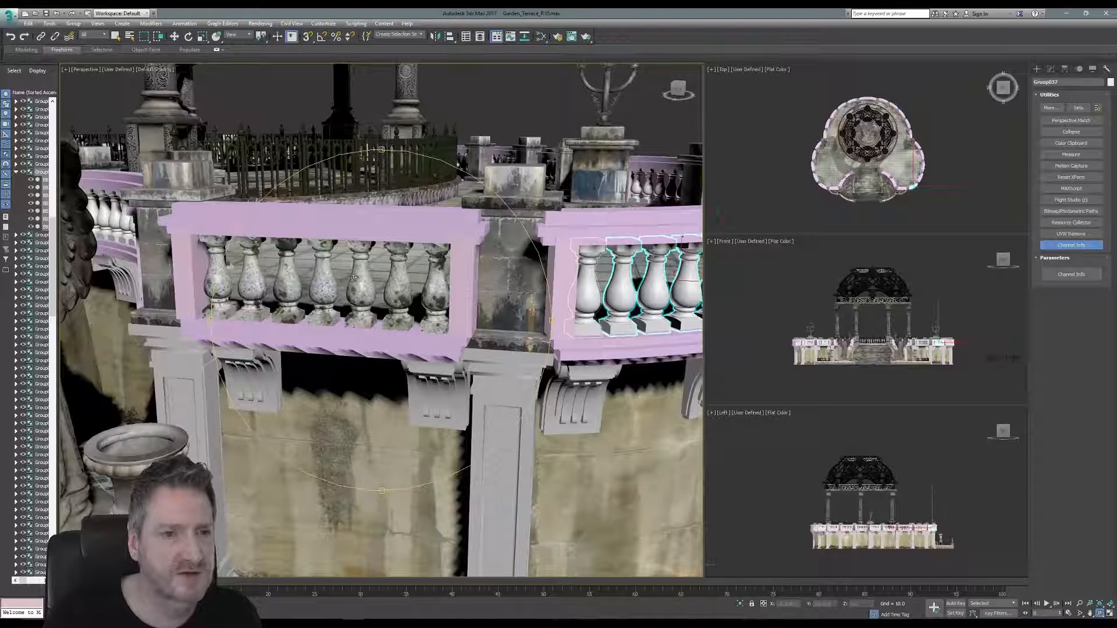
pyautogui.scroll(-5, 397, 394)
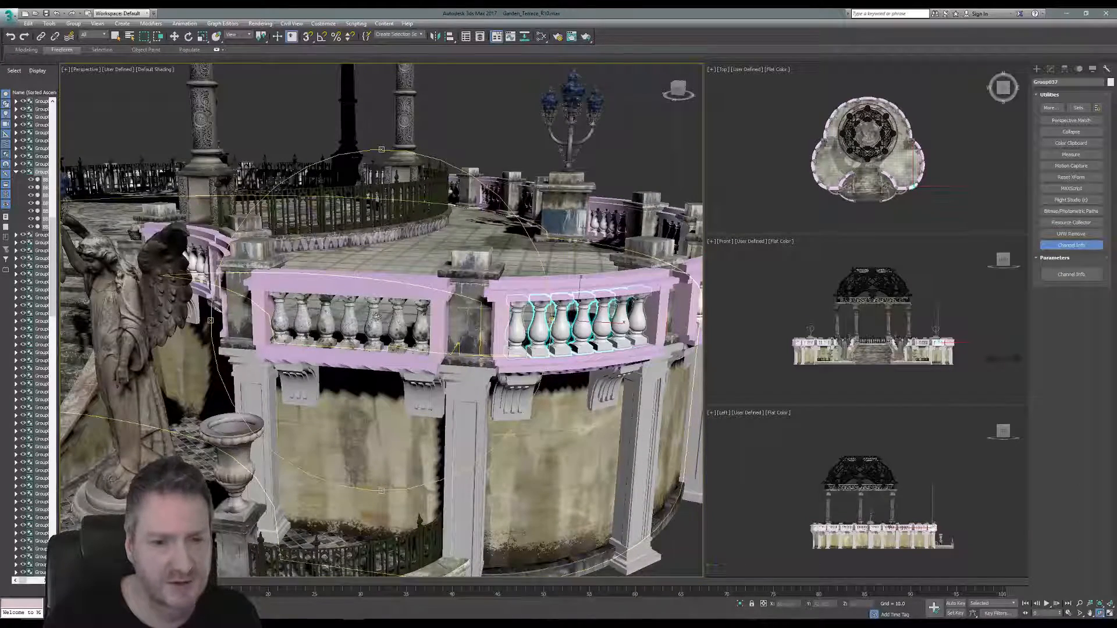
pyautogui.moveTo(375, 319); pyautogui.dragTo(362, 312)
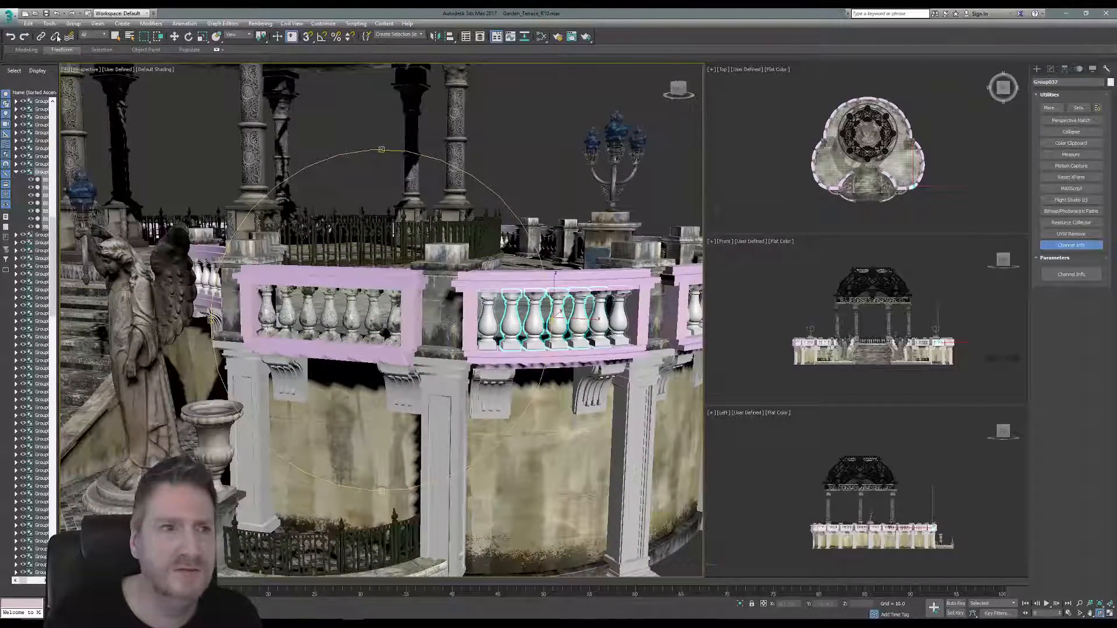
pyautogui.click(10, 15)
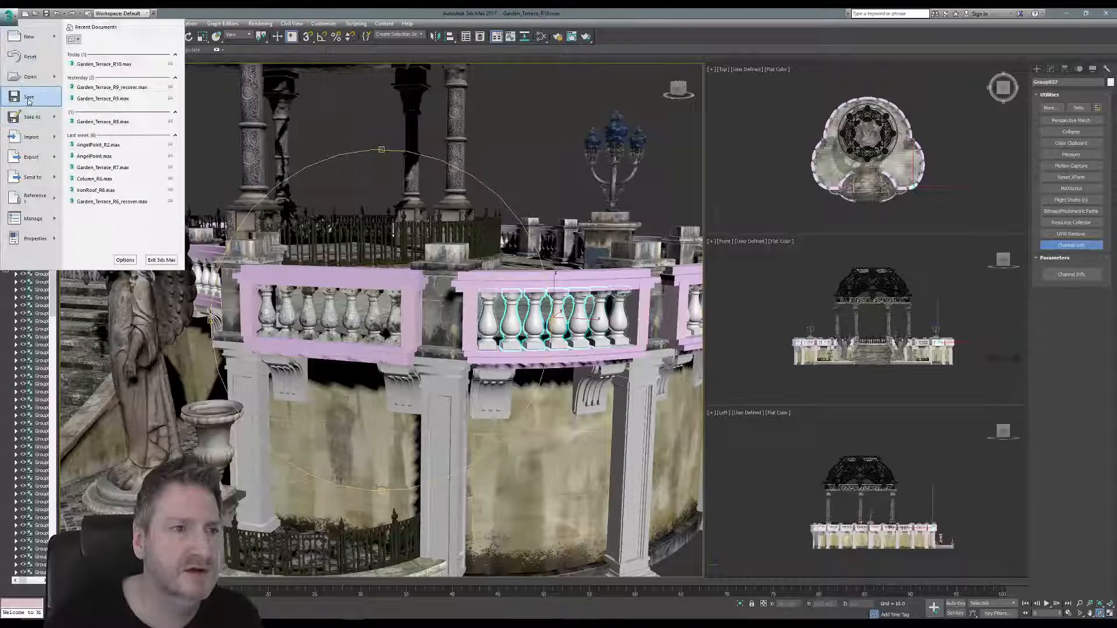
pyautogui.click(27, 99)
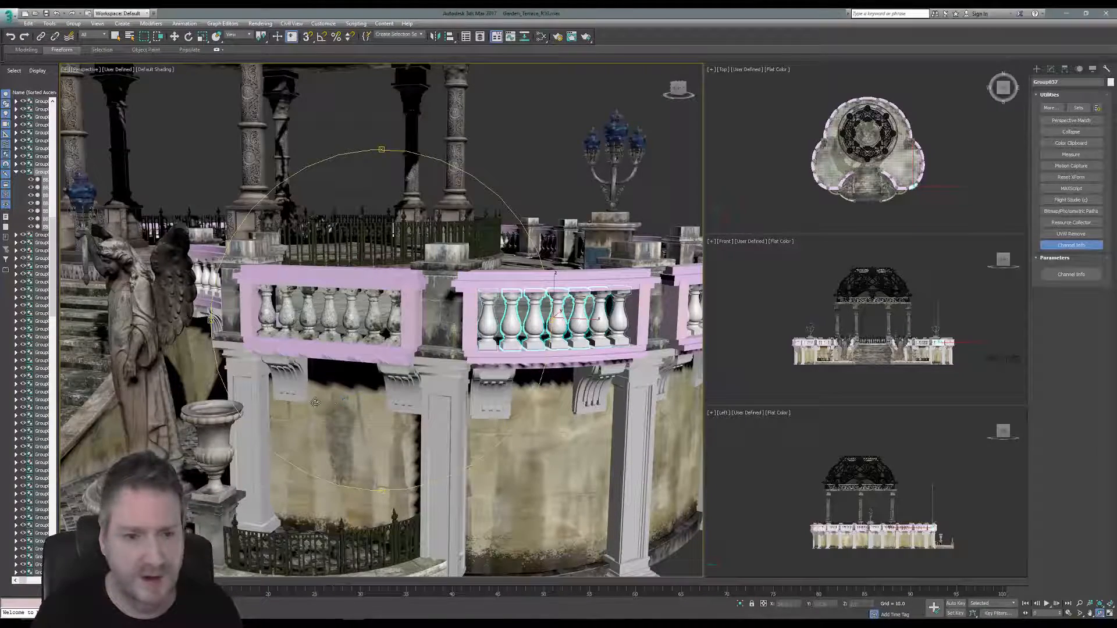
# Examine the stone urn, iron fence and lower wall below the balustrade, then the pedestal at the foot of the stairs.
pyautogui.moveTo(315, 403); pyautogui.dragTo(305, 467)
pyautogui.scroll(5, 305, 468)
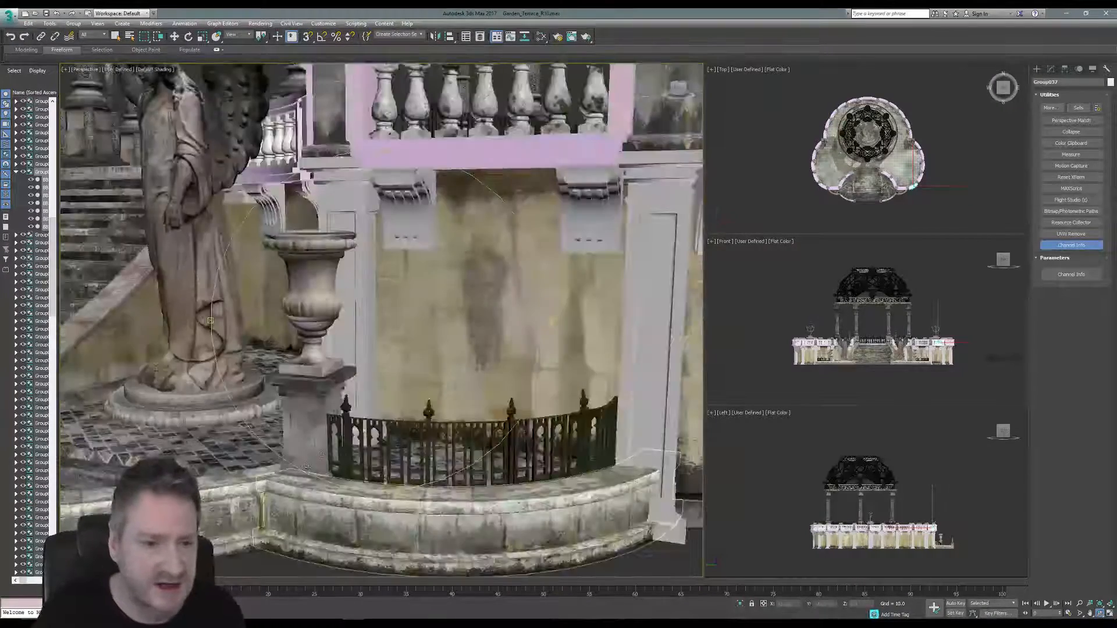
pyautogui.keyDown('alt'); pyautogui.moveTo(340, 454); pyautogui.dragTo(395, 348, button='middle'); pyautogui.keyUp('alt')
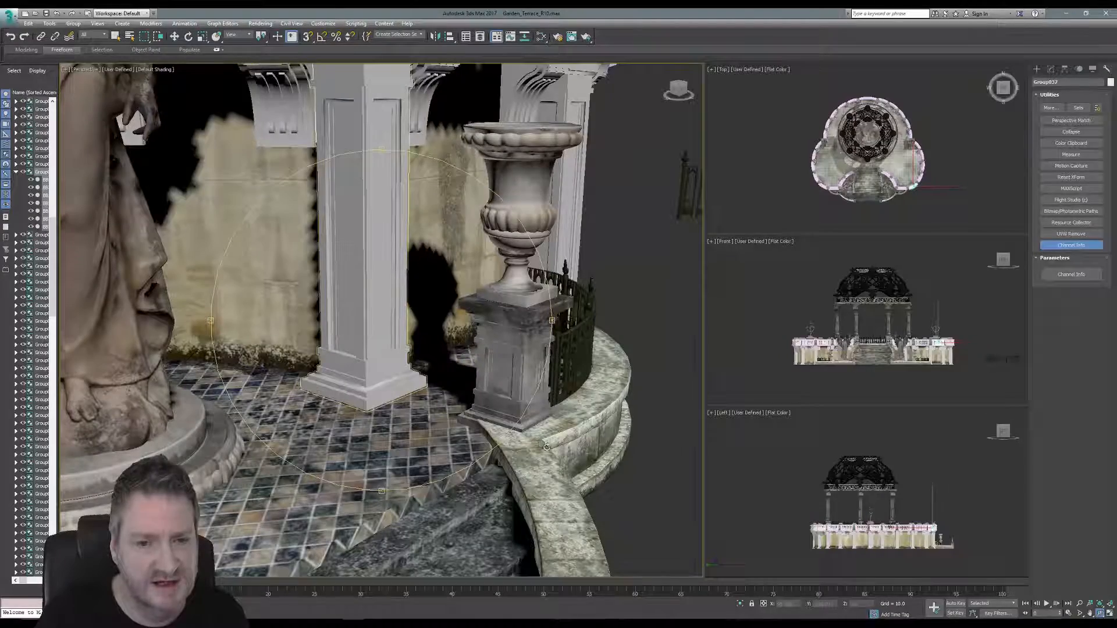
pyautogui.keyDown('alt'); pyautogui.moveTo(483, 396); pyautogui.dragTo(306, 381, button='middle'); pyautogui.keyUp('alt')
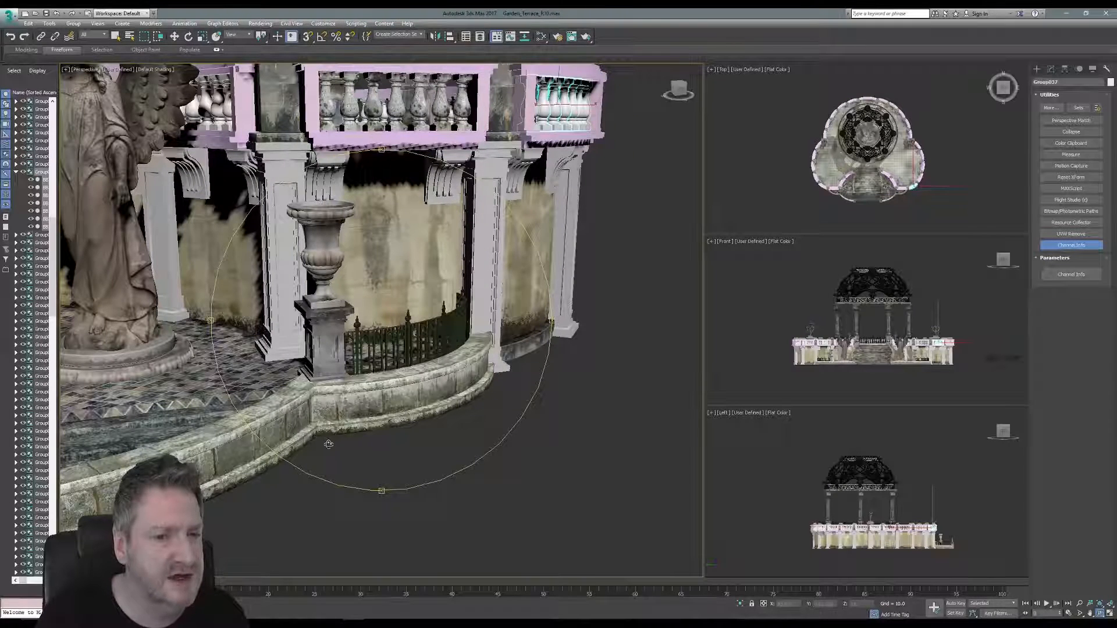
pyautogui.keyDown('alt'); pyautogui.moveTo(329, 444); pyautogui.dragTo(303, 392, button='middle'); pyautogui.keyUp('alt')
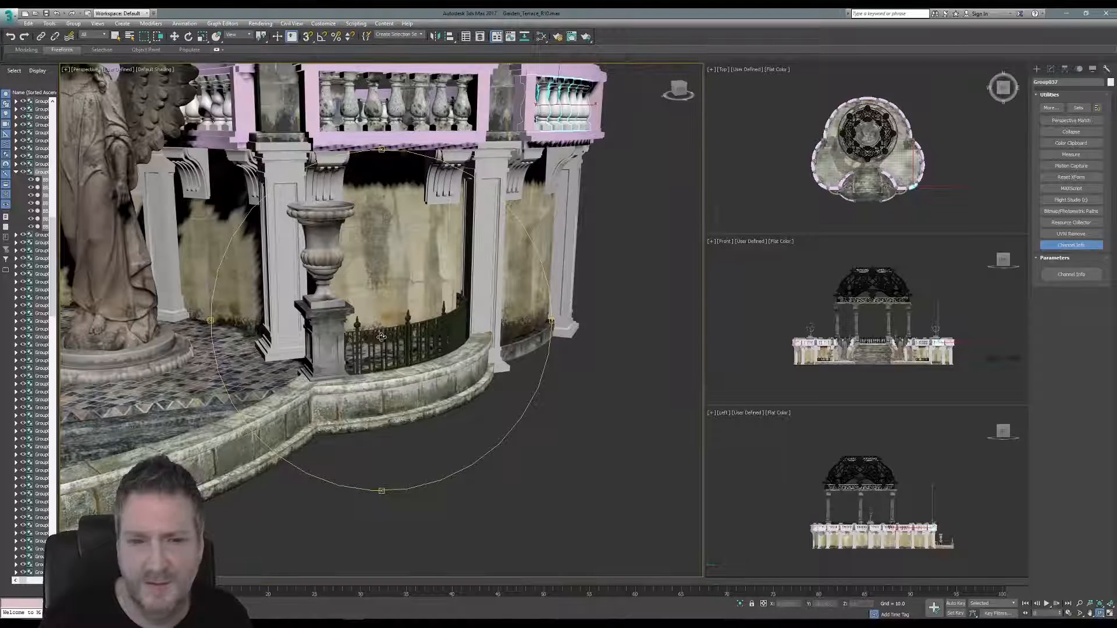
pyautogui.moveTo(382, 337); pyautogui.dragTo(570, 333, button='middle')
pyautogui.scroll(8, 572, 335)
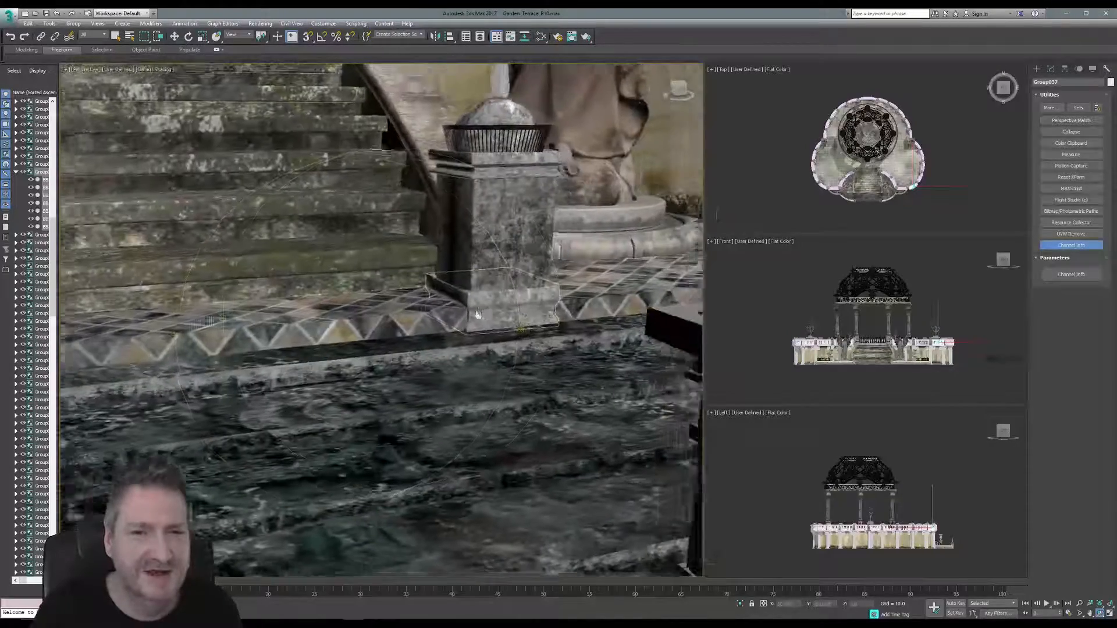
pyautogui.keyDown('alt'); pyautogui.moveTo(477, 315); pyautogui.dragTo(457, 364, button='middle'); pyautogui.keyUp('alt')
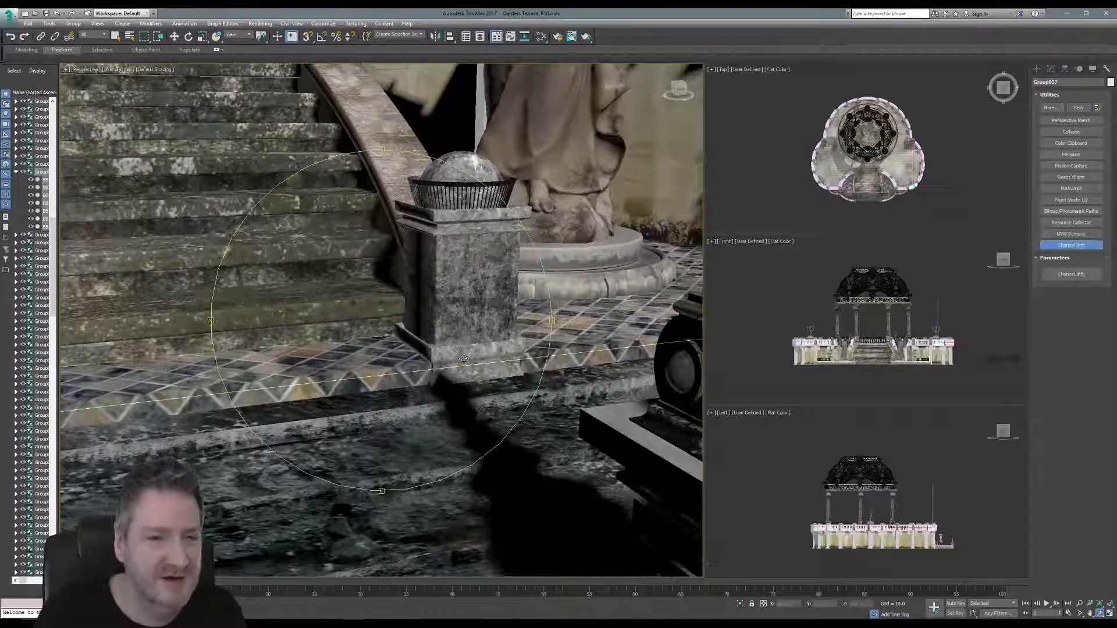
# Select the round metal basket decoration on the pedestal at the foot of the stairs and show its modifier settings.
pyautogui.click(116, 40)
pyautogui.moveTo(466, 189); pyautogui.dragTo(446, 258, button='middle')
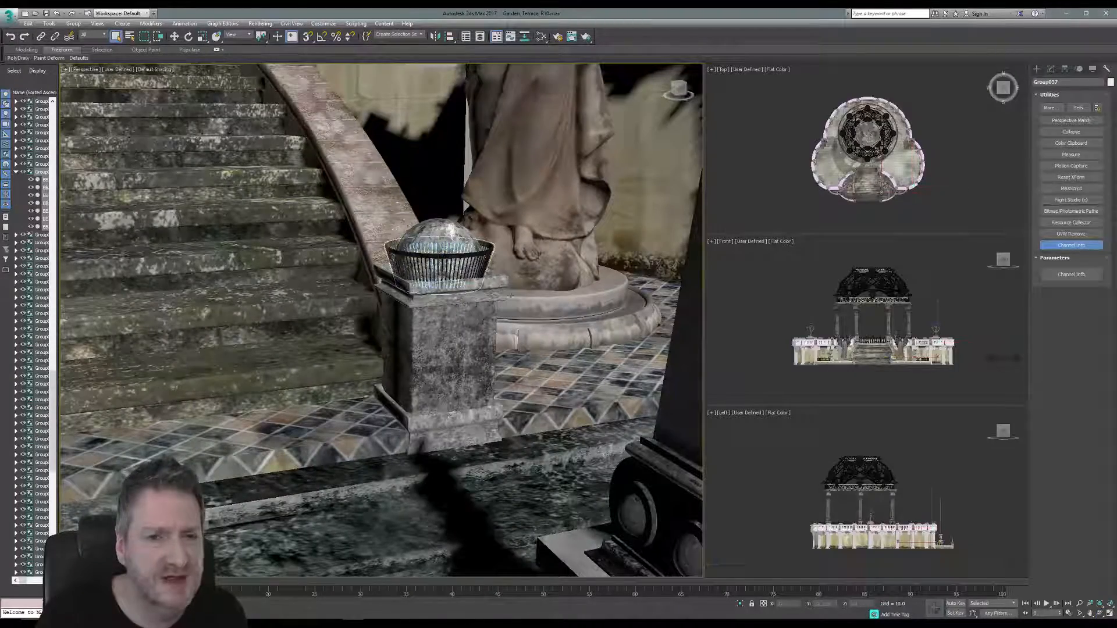
pyautogui.click(1099, 613)
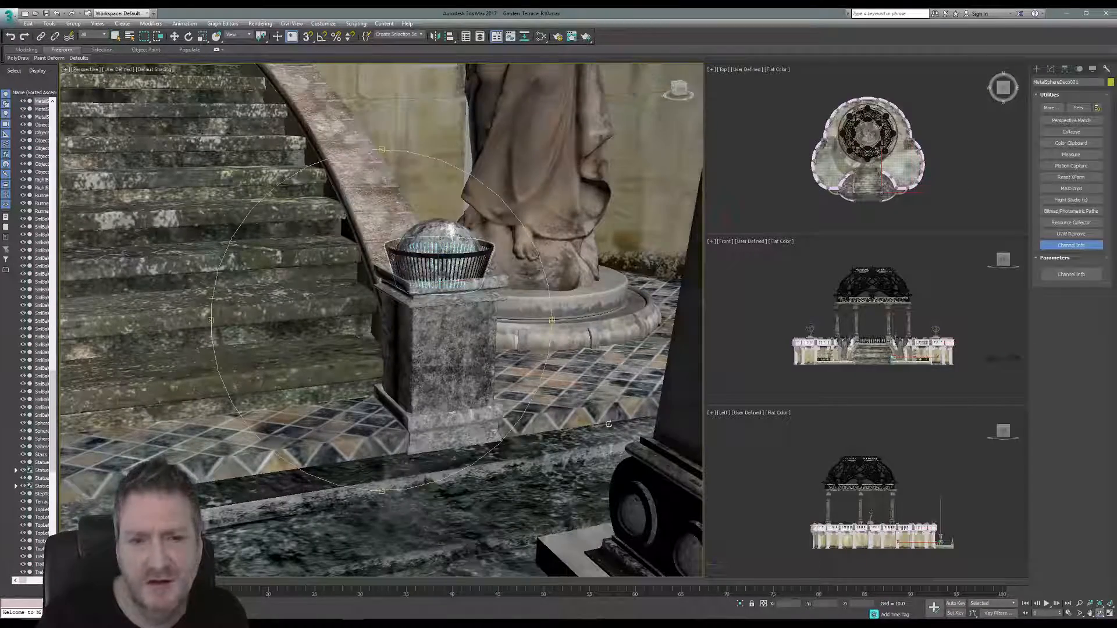
pyautogui.moveTo(421, 316)
pyautogui.mouseDown()
pyautogui.moveTo(393, 375)
pyautogui.moveTo(437, 322)
pyautogui.mouseUp()
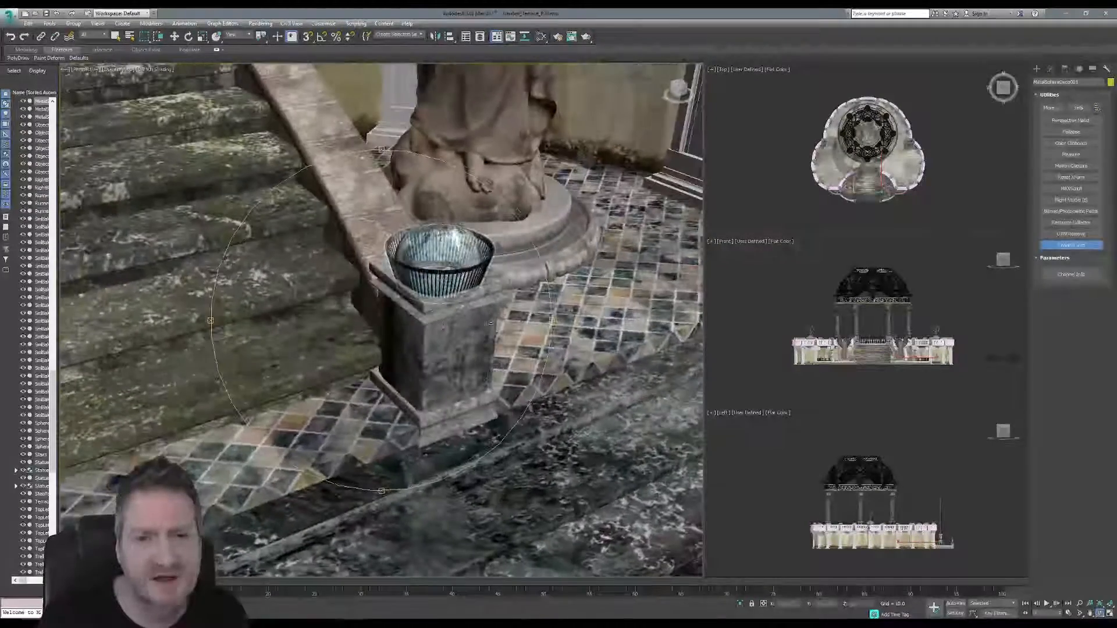
pyautogui.click(1051, 69)
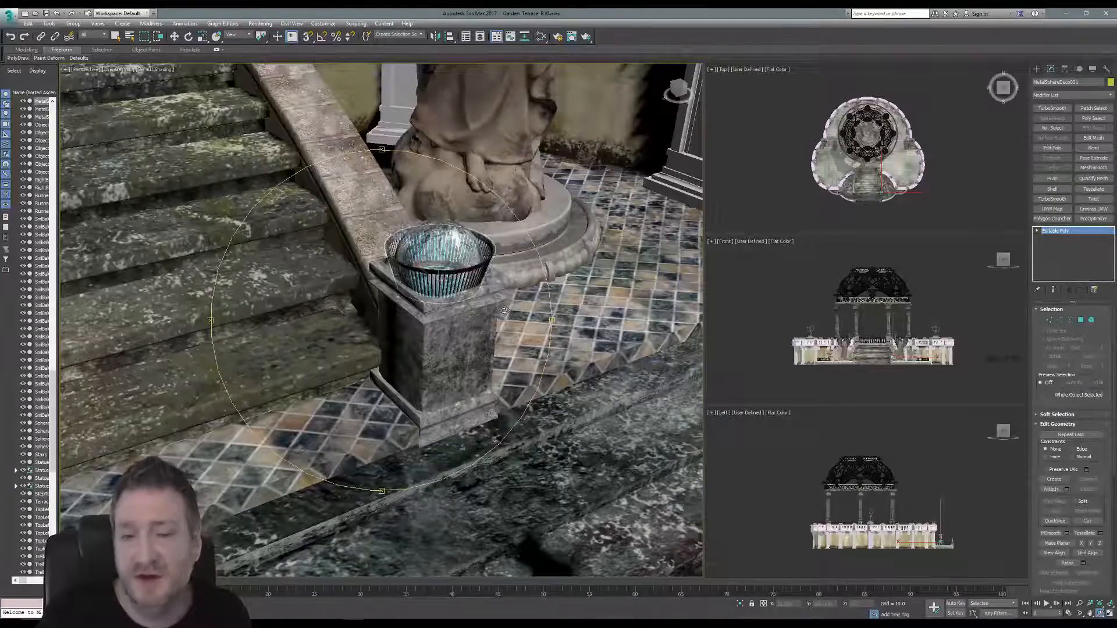
# Try the Spherify modifier on the round metal basket decoration at the foot of the stairs.
pyautogui.scroll(-4, 395, 284)
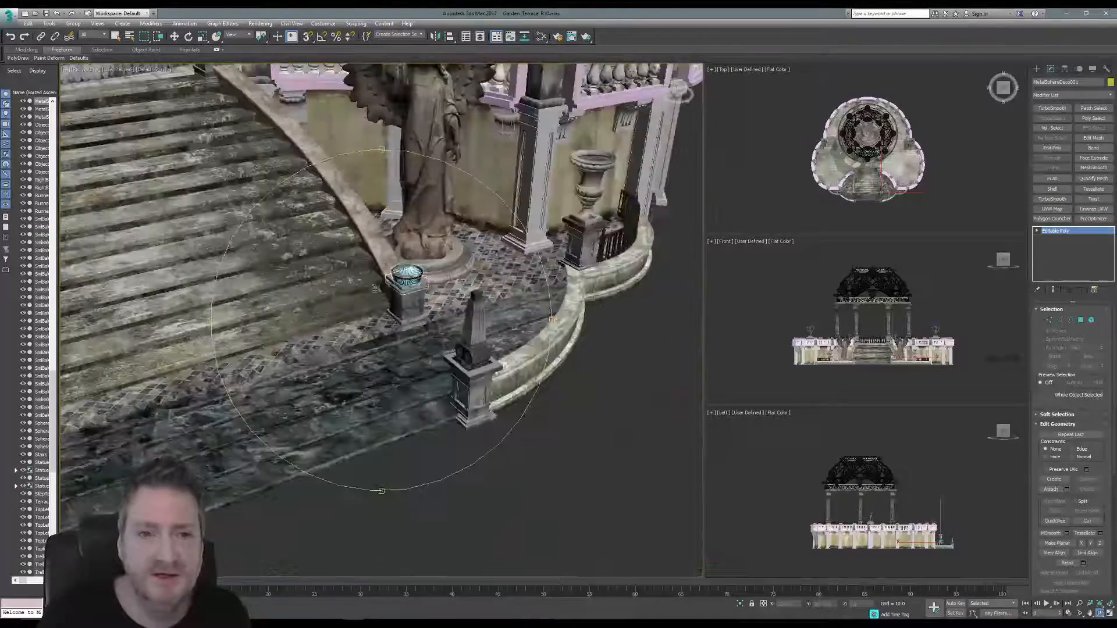
pyautogui.moveTo(289, 262); pyautogui.dragTo(449, 409, button='middle')
pyautogui.keyDown('alt'); pyautogui.moveTo(388, 388); pyautogui.dragTo(394, 334, button='middle'); pyautogui.keyUp('alt')
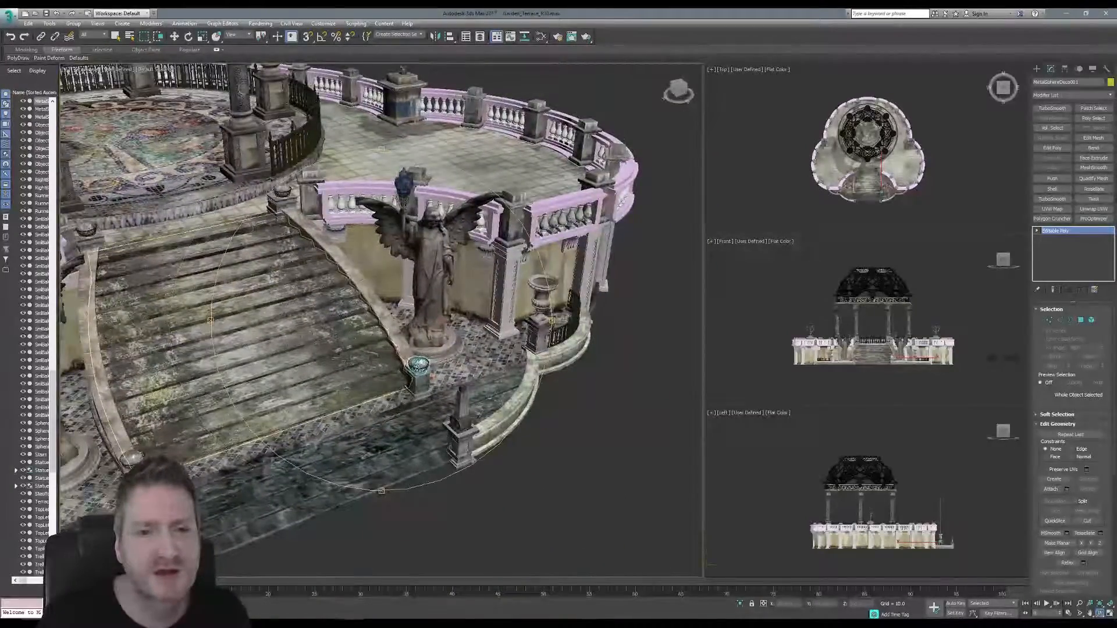
pyautogui.scroll(6, 416, 372)
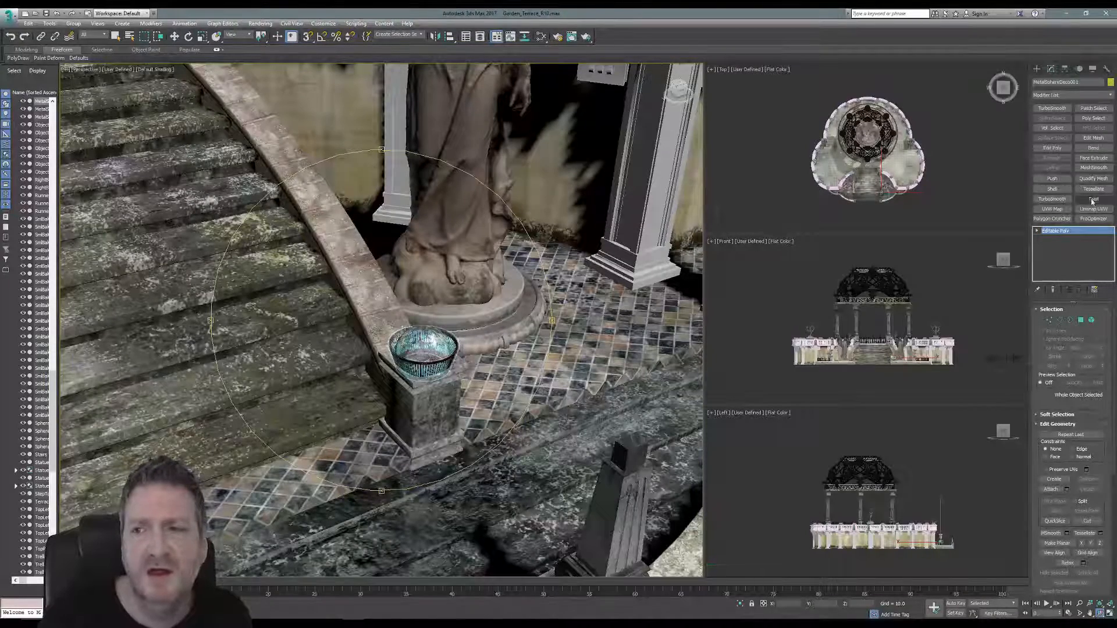
pyautogui.click(1111, 98)
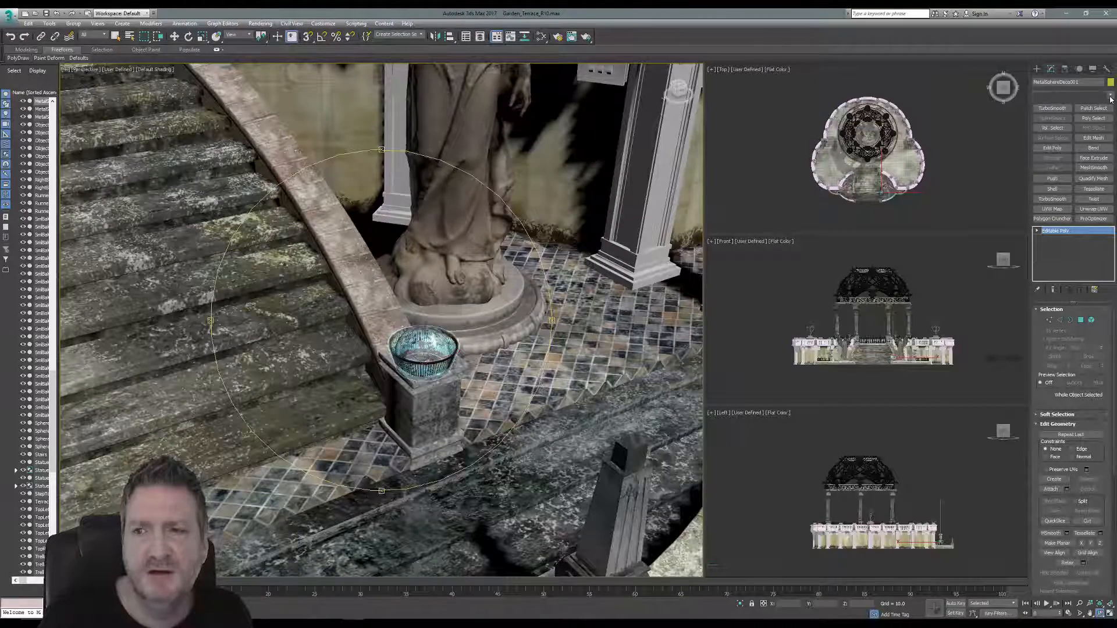
pyautogui.scroll(-5, 1068, 334)
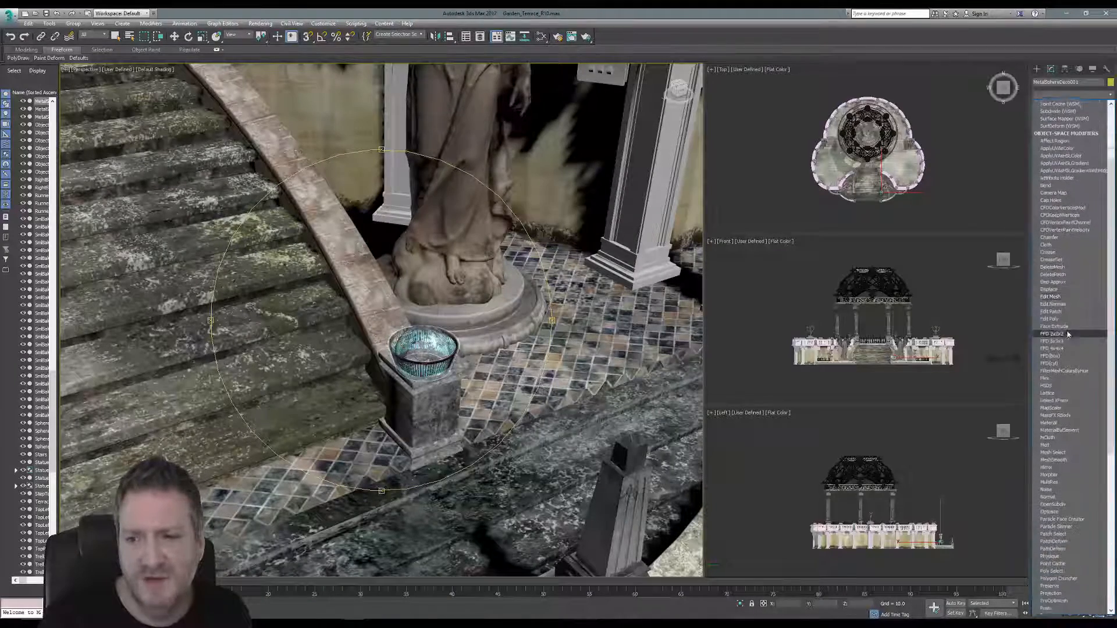
pyautogui.scroll(-3, 1068, 334)
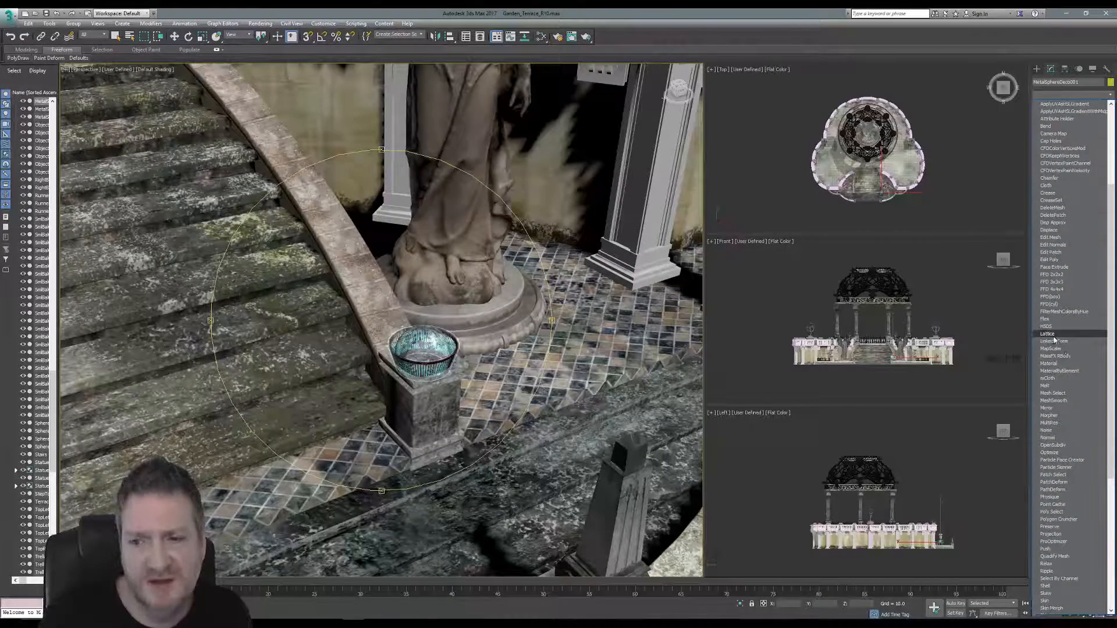
pyautogui.scroll(-1, 1053, 372)
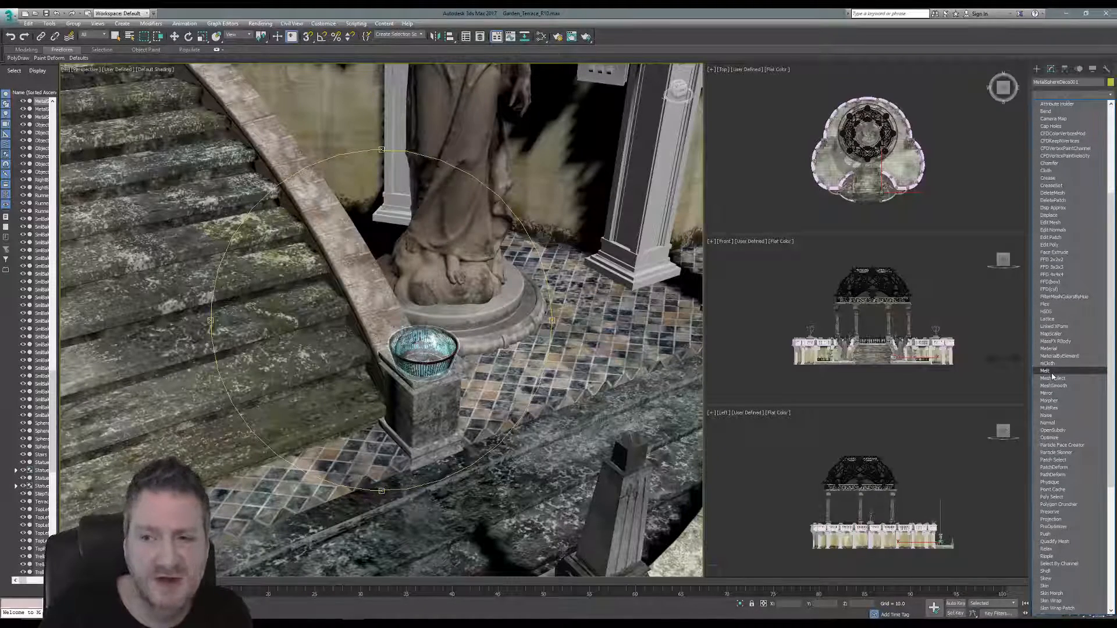
pyautogui.scroll(-1, 1063, 391)
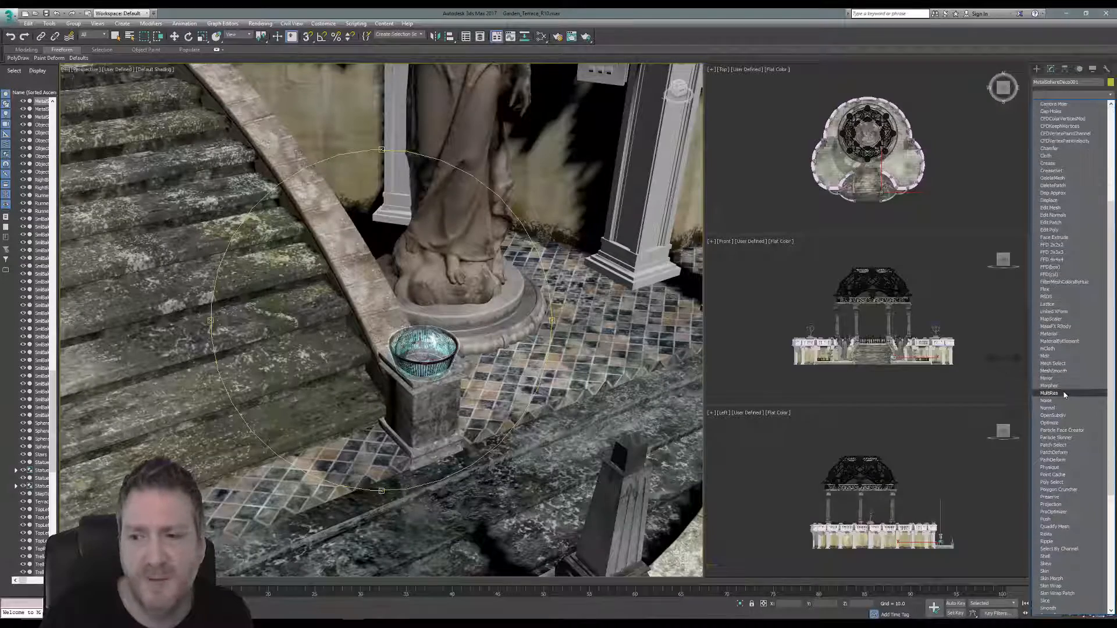
pyautogui.scroll(-5, 1062, 396)
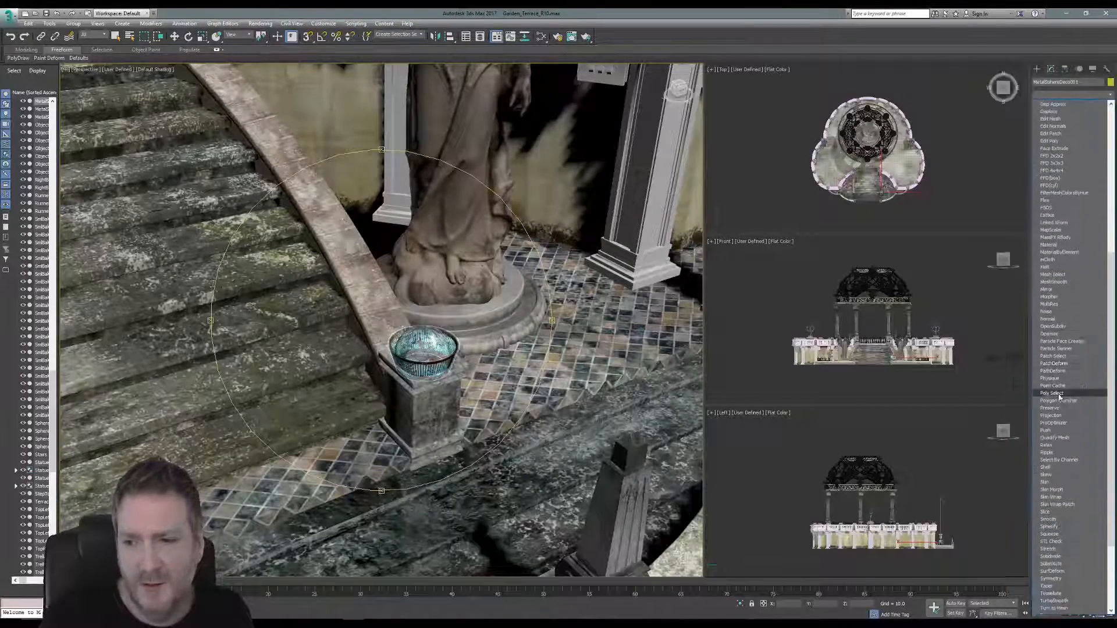
pyautogui.scroll(-2, 1058, 399)
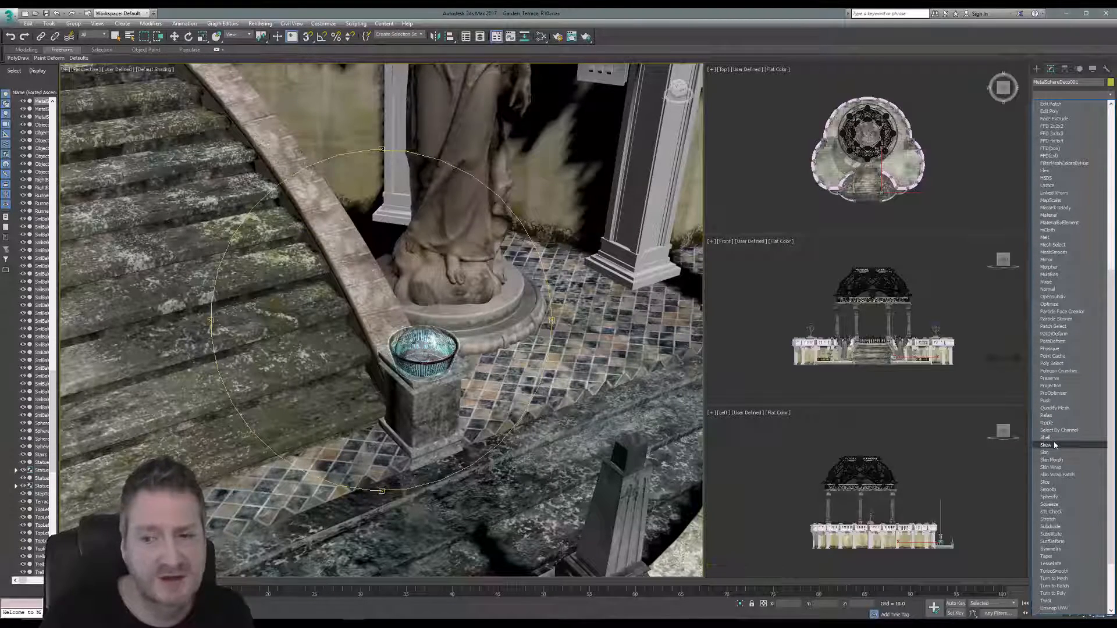
pyautogui.scroll(-3, 1056, 442)
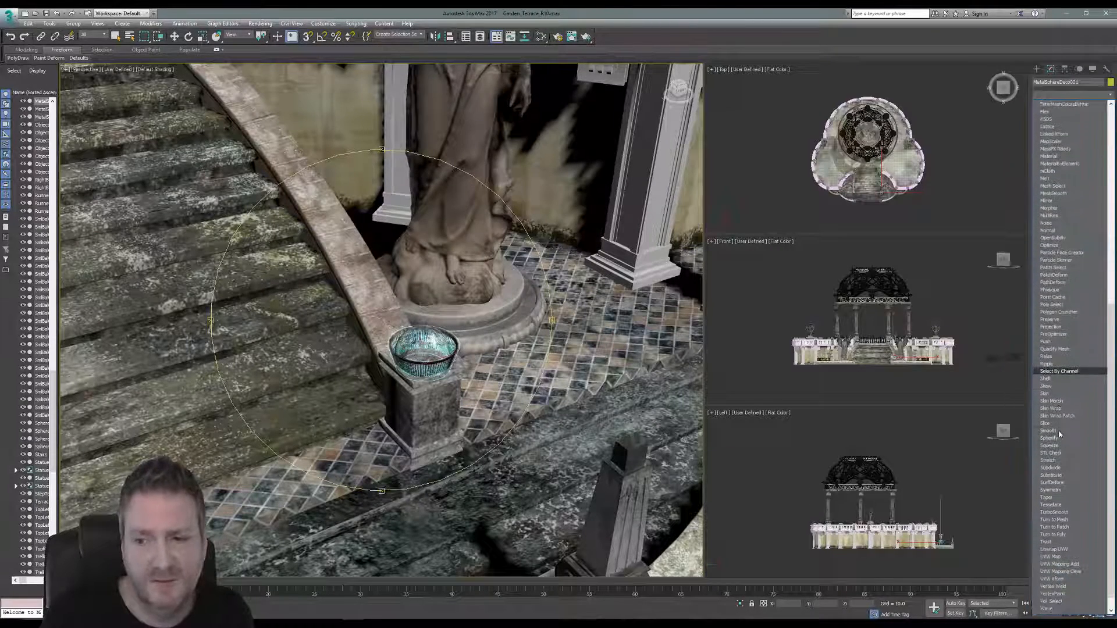
pyautogui.scroll(-1, 1057, 429)
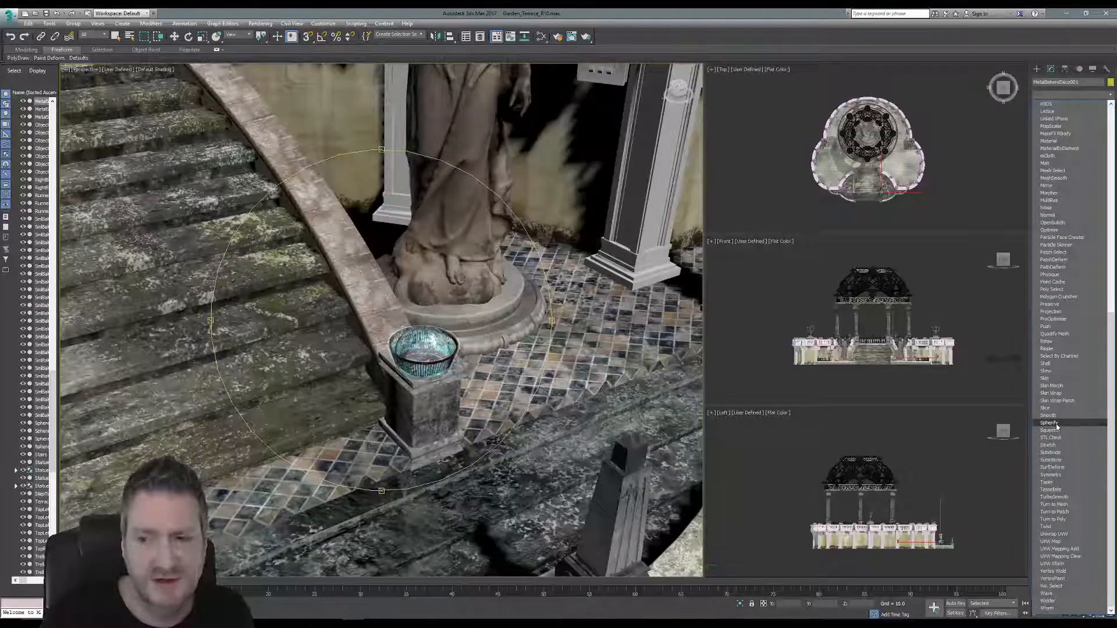
pyautogui.click(1057, 424)
# Try a lower Spherify percentage on the metal basket, and remove the modifier from it.
pyautogui.scroll(4, 431, 345)
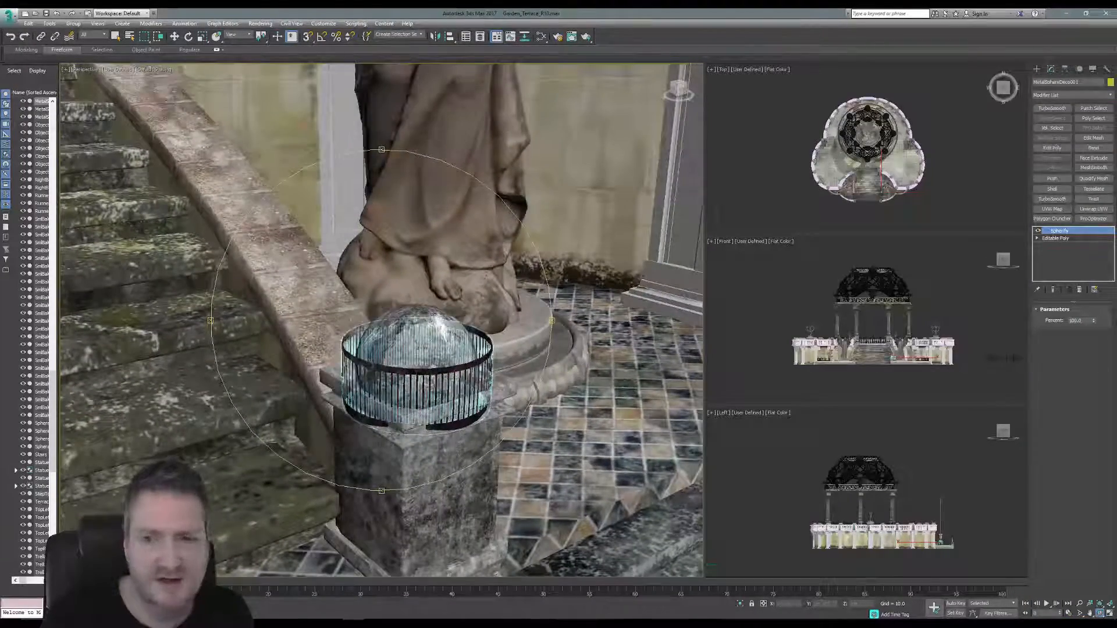
pyautogui.moveTo(1095, 322); pyautogui.dragTo(1110, 420)
pyautogui.moveTo(1092, 340)
pyautogui.mouseDown()
pyautogui.moveTo(1096, 299)
pyautogui.moveTo(1100, 343)
pyautogui.mouseUp()
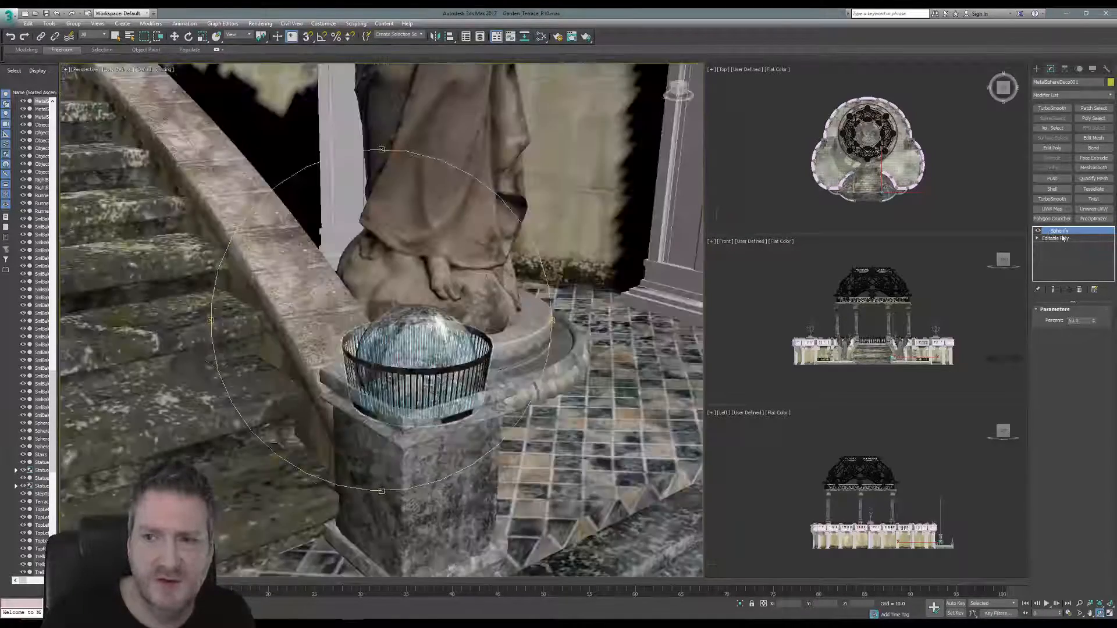
pyautogui.click(1080, 289)
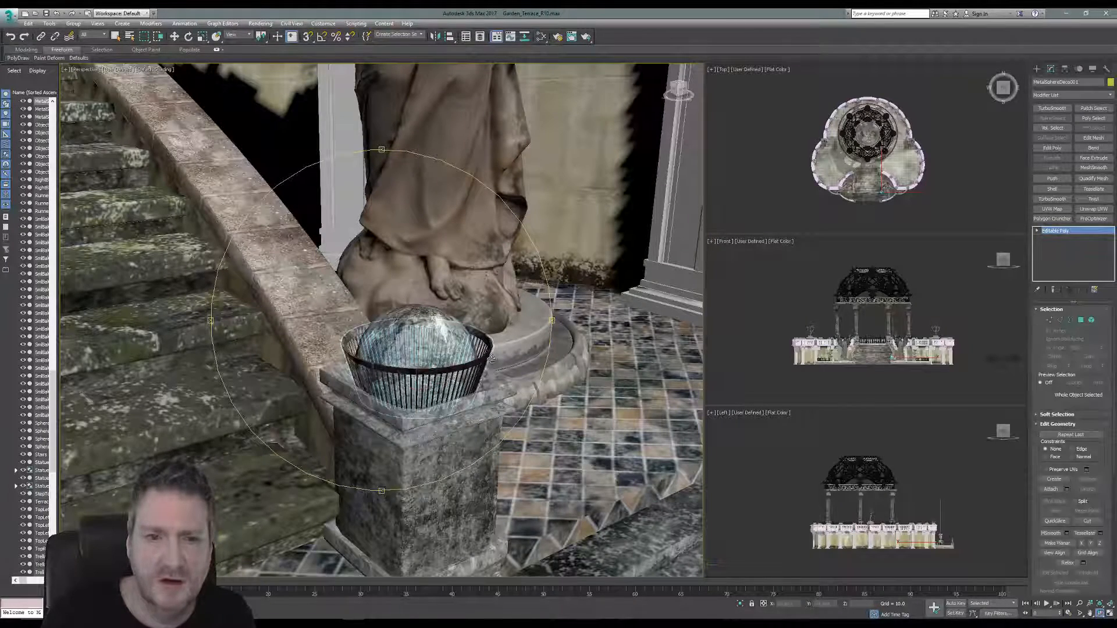
# Check where the metal basket's pivot point sits and return to its modifier settings.
pyautogui.click(1065, 69)
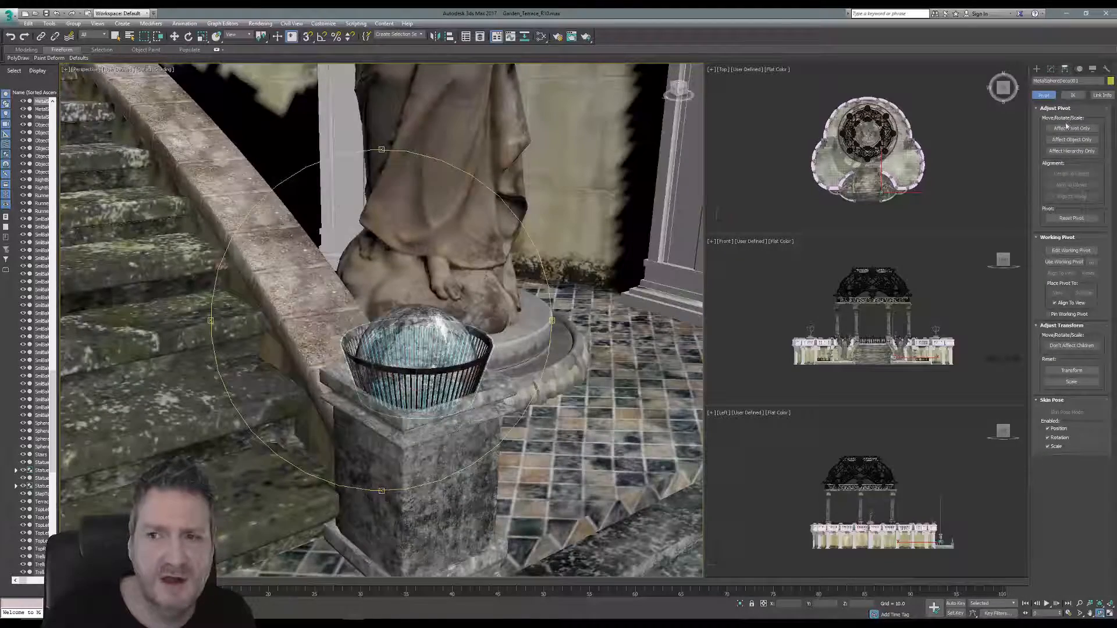
pyautogui.click(1068, 128)
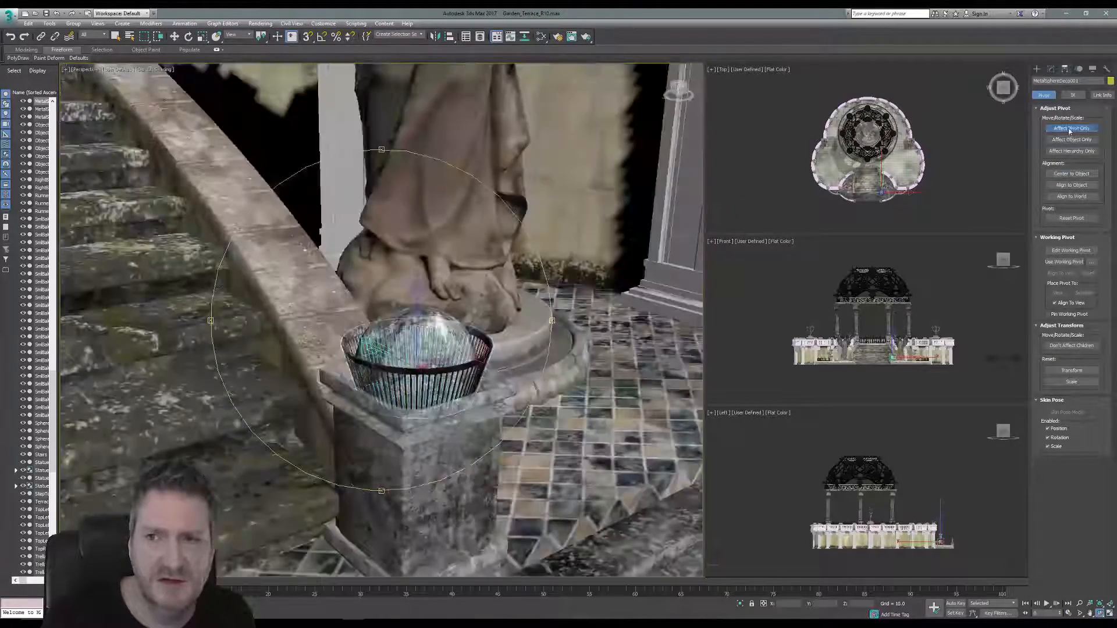
pyautogui.click(1068, 128)
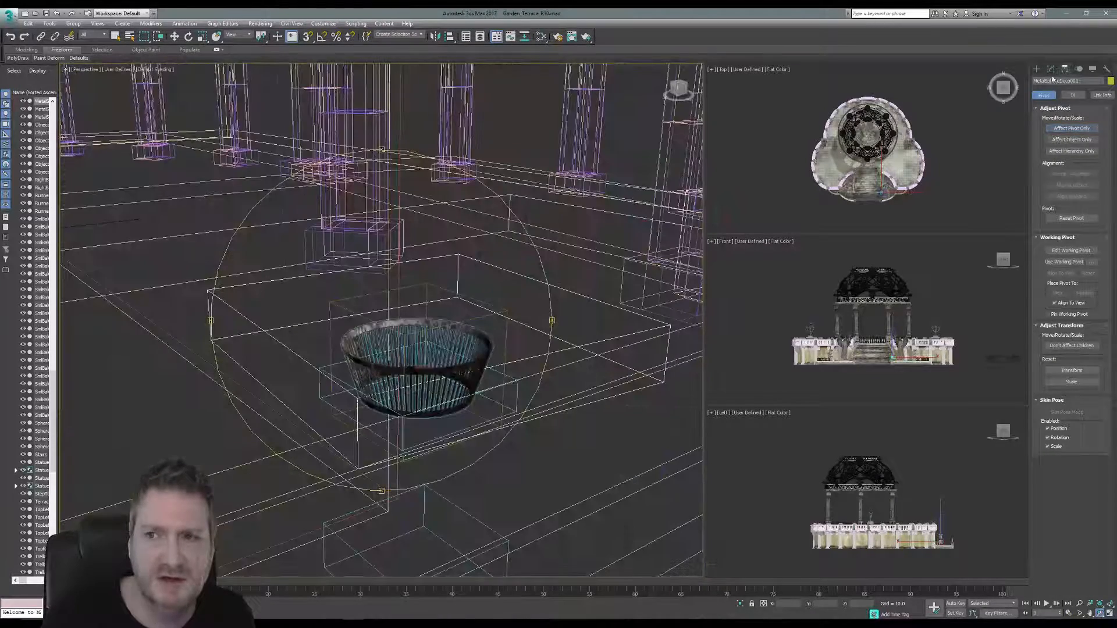
pyautogui.click(1051, 70)
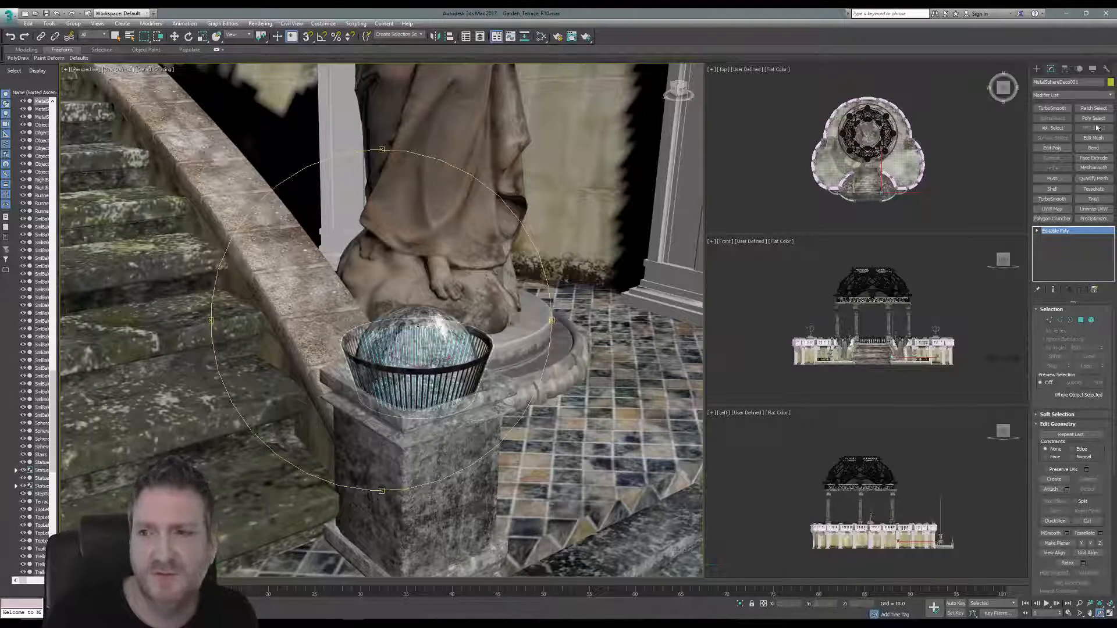
# Try Spherify on the metal basket again with Percent lowered to 0, and remove the modifier.
pyautogui.click(1110, 97)
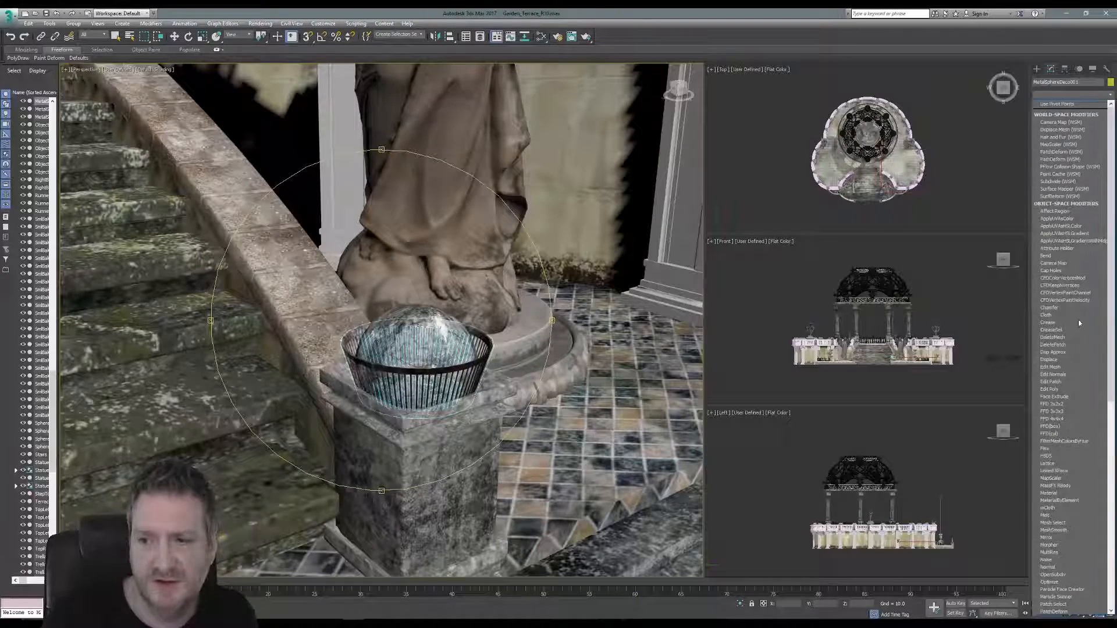
pyautogui.scroll(-3, 1075, 527)
pyautogui.scroll(-5, 1074, 524)
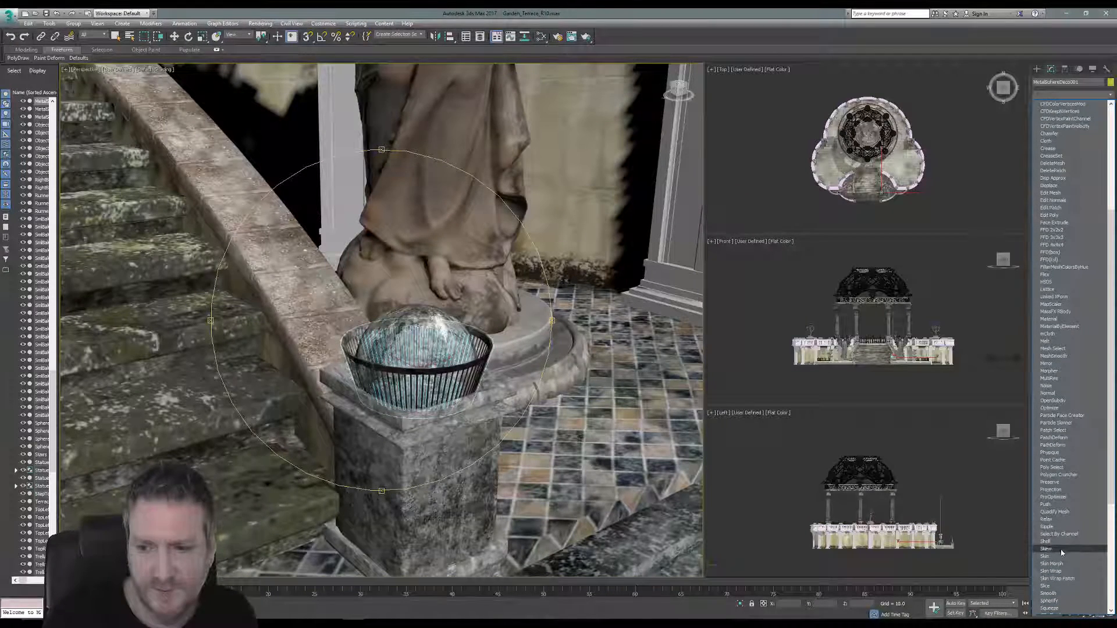
pyautogui.click(1064, 601)
pyautogui.keyDown('alt'); pyautogui.moveTo(523, 440); pyautogui.dragTo(558, 435, button='middle'); pyautogui.keyUp('alt')
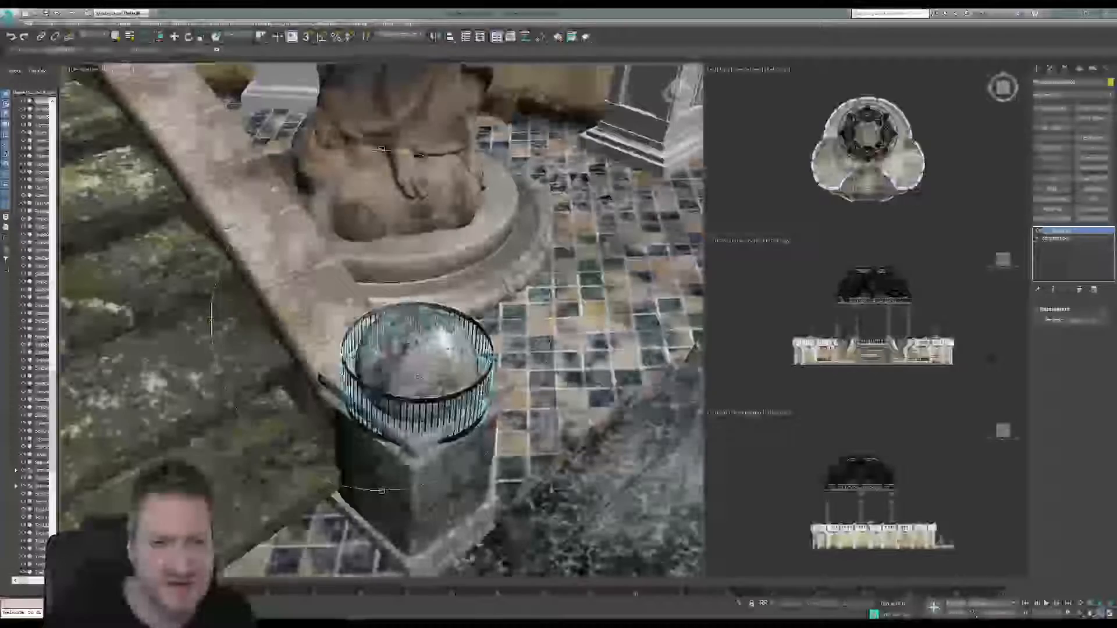
pyautogui.moveTo(456, 439); pyautogui.dragTo(454, 356)
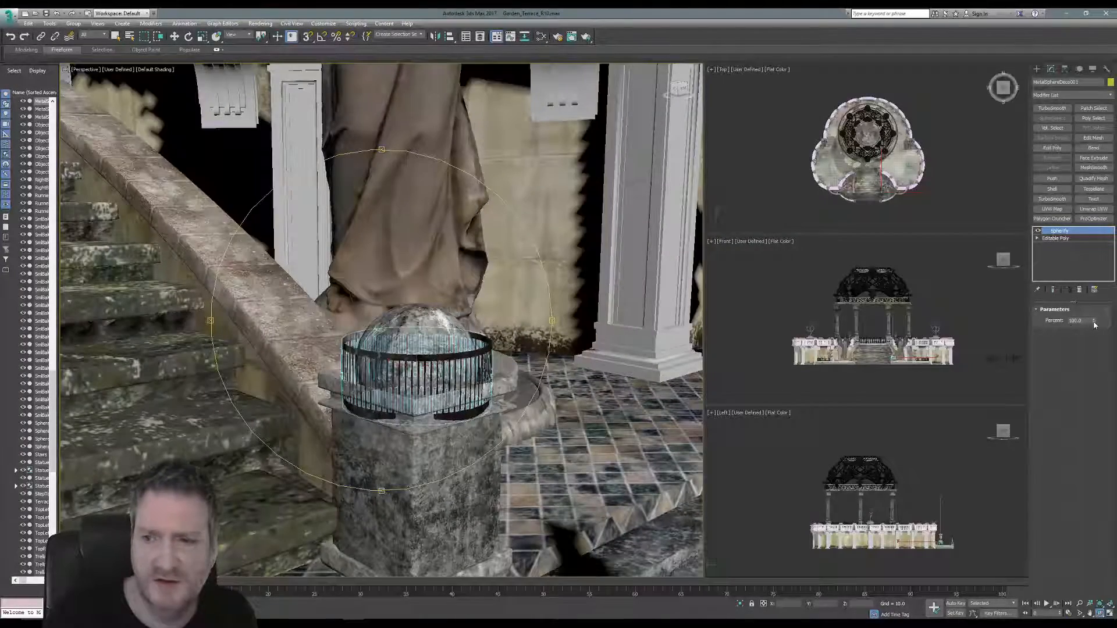
pyautogui.moveTo(1093, 321); pyautogui.dragTo(1110, 459)
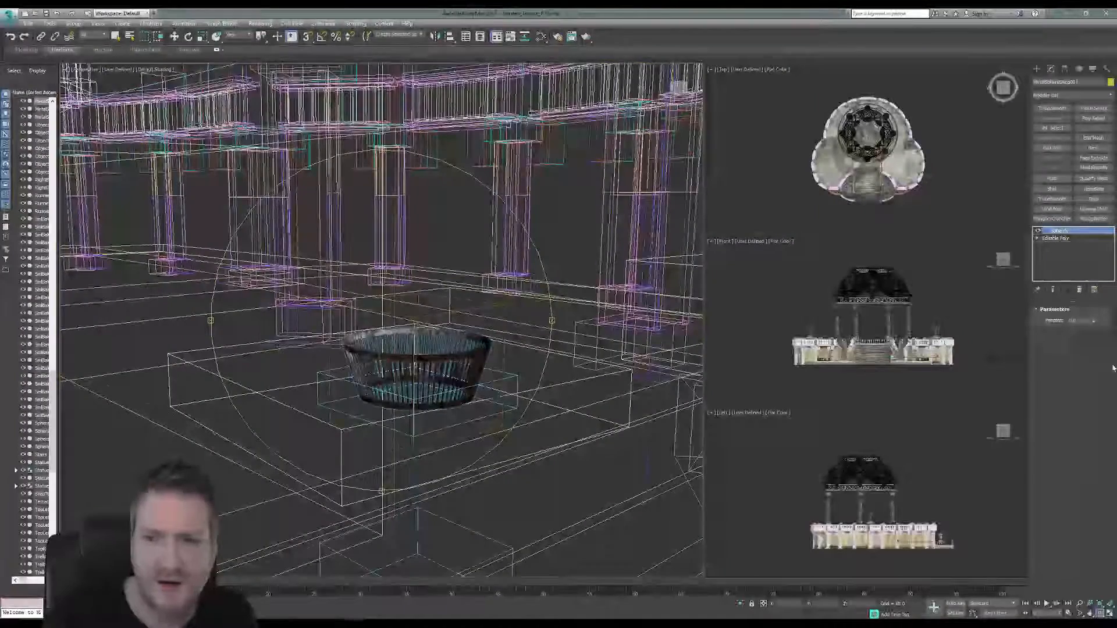
pyautogui.click(1080, 290)
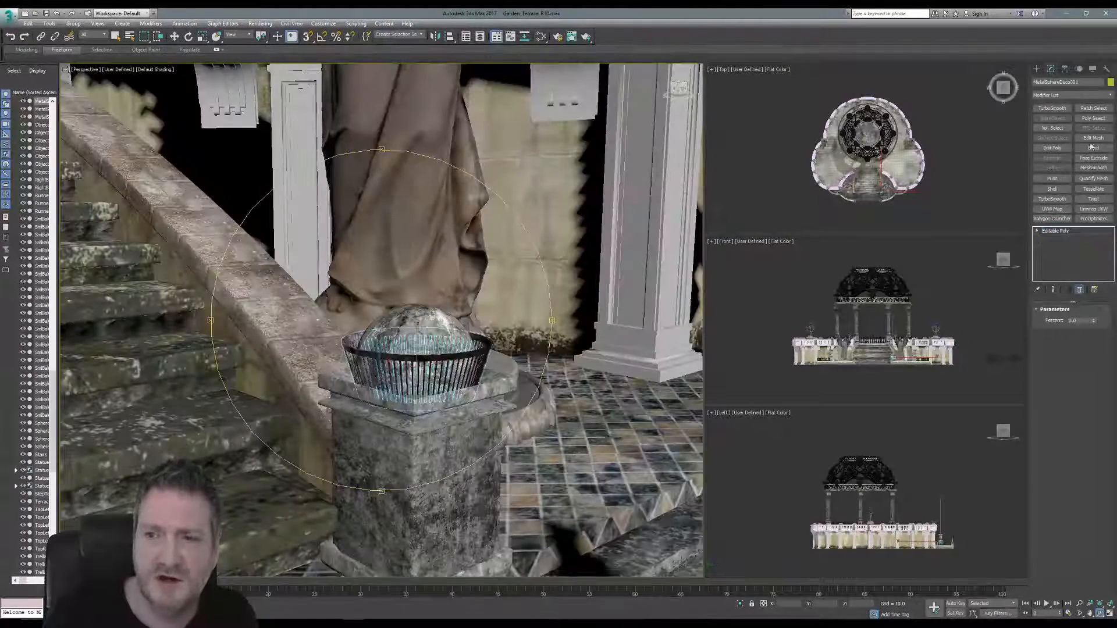
# Add the Squeeze modifier to the metal basket decoration.
pyautogui.click(1110, 99)
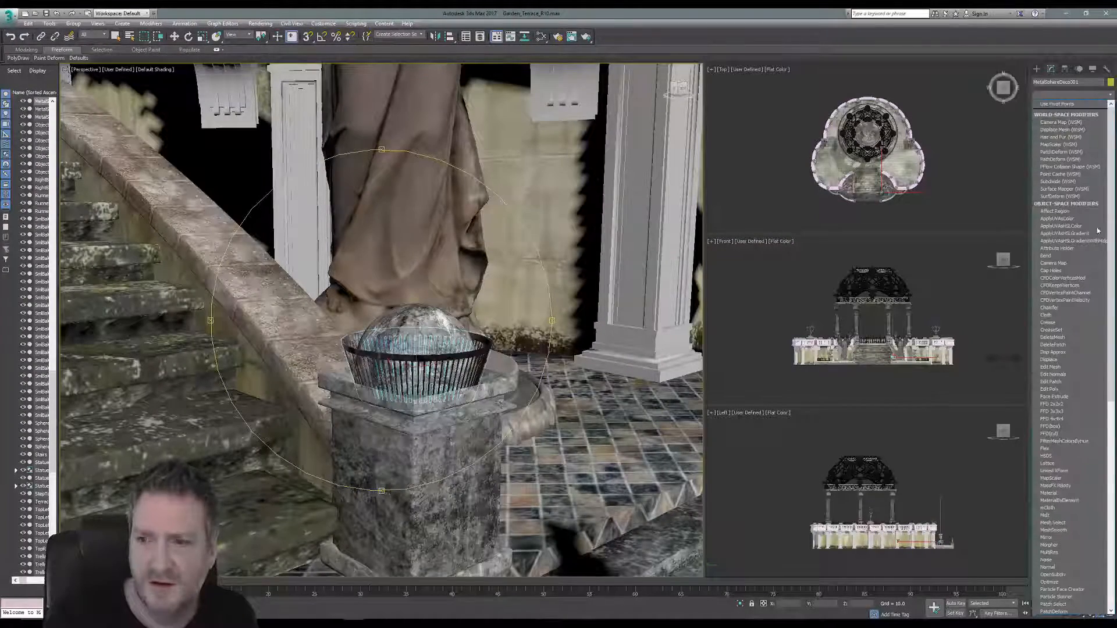
pyautogui.scroll(-3, 1055, 424)
pyautogui.scroll(-2, 1054, 424)
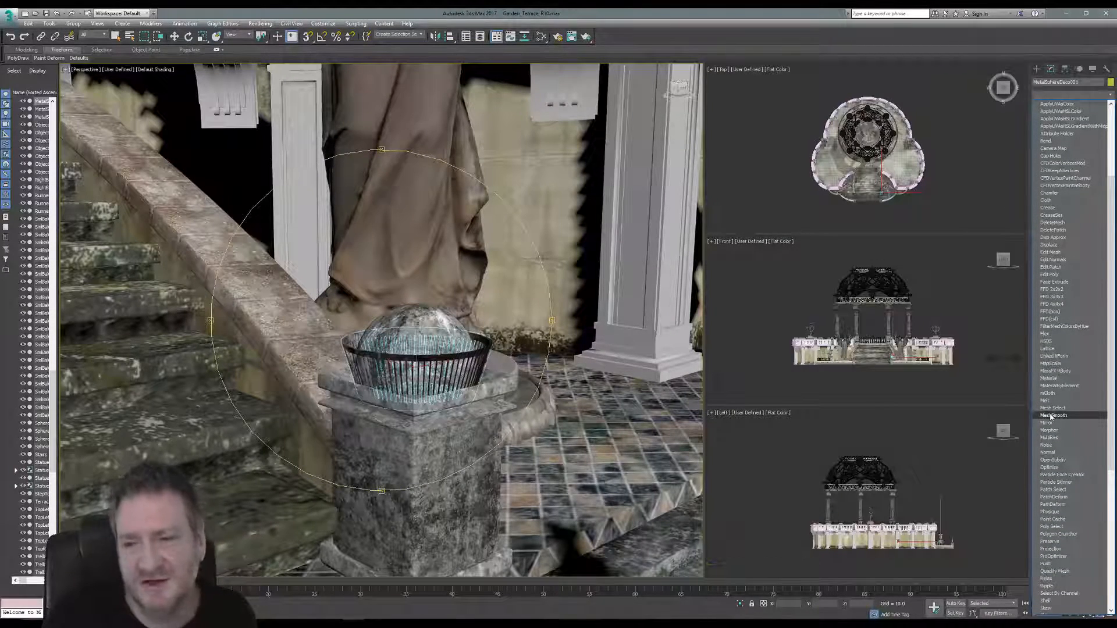
pyautogui.scroll(-5, 1052, 417)
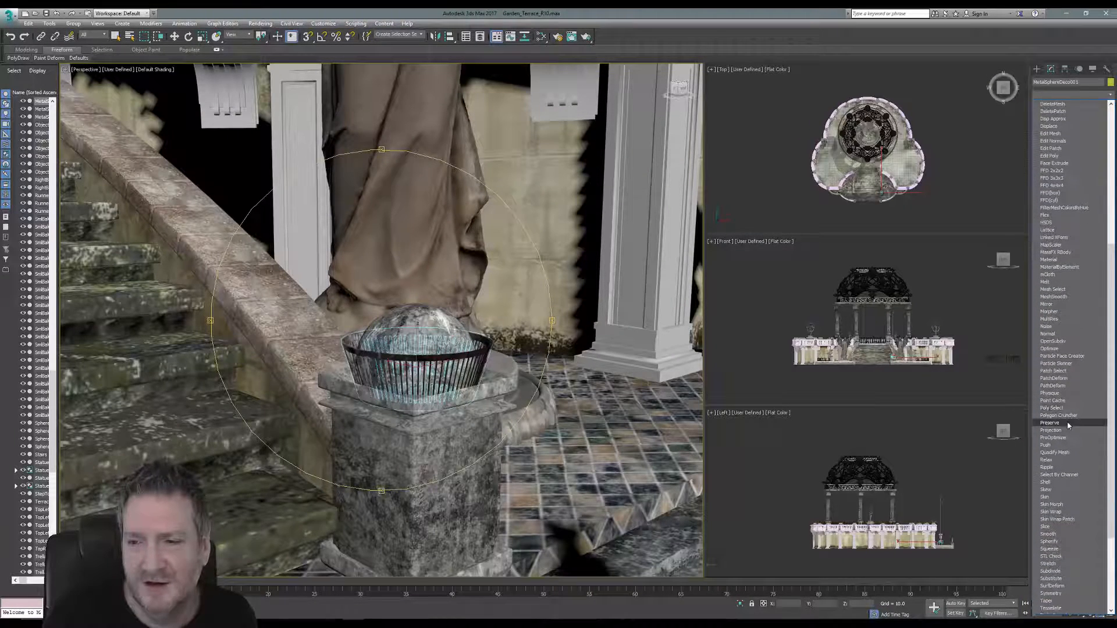
pyautogui.scroll(-1, 1068, 425)
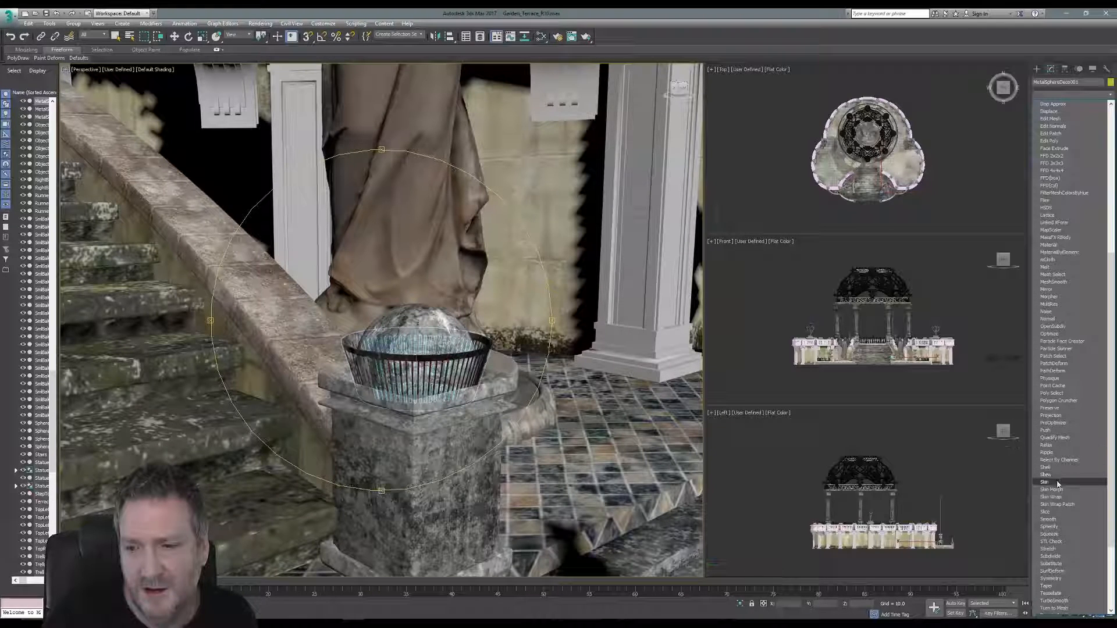
pyautogui.click(1052, 534)
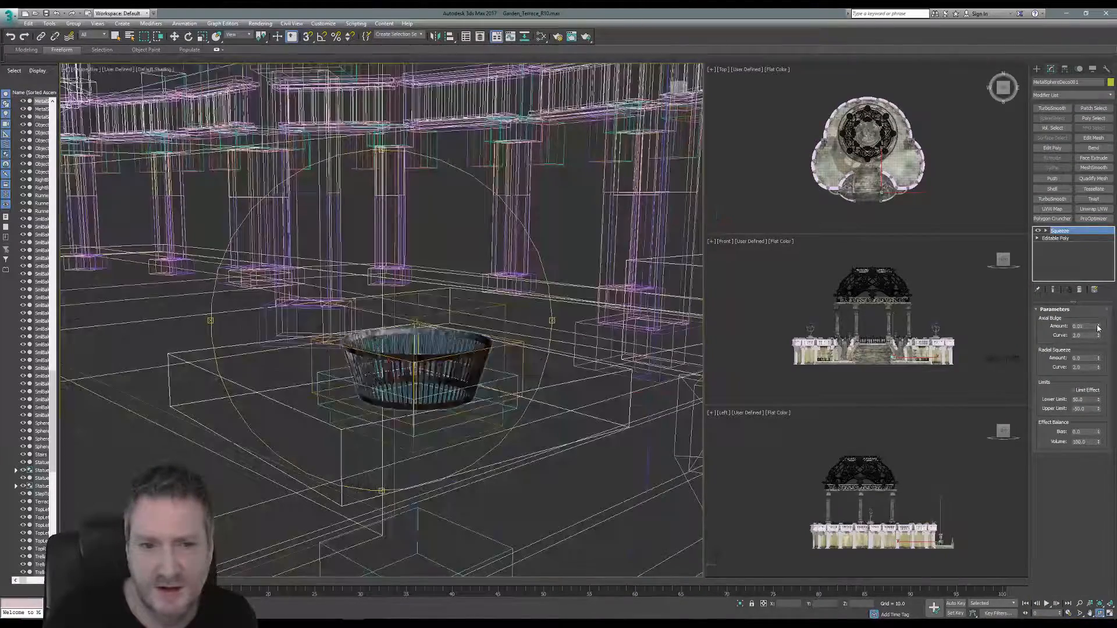
# Round out the metal basket with Squeeze by raising its Axial Bulge amount, lowering the bulge curve, and giving Radial Squeeze a negative amount.
pyautogui.moveTo(1098, 326)
pyautogui.mouseDown()
pyautogui.moveTo(1101, 303)
pyautogui.moveTo(1101, 336)
pyautogui.moveTo(1097, 320)
pyautogui.mouseUp()
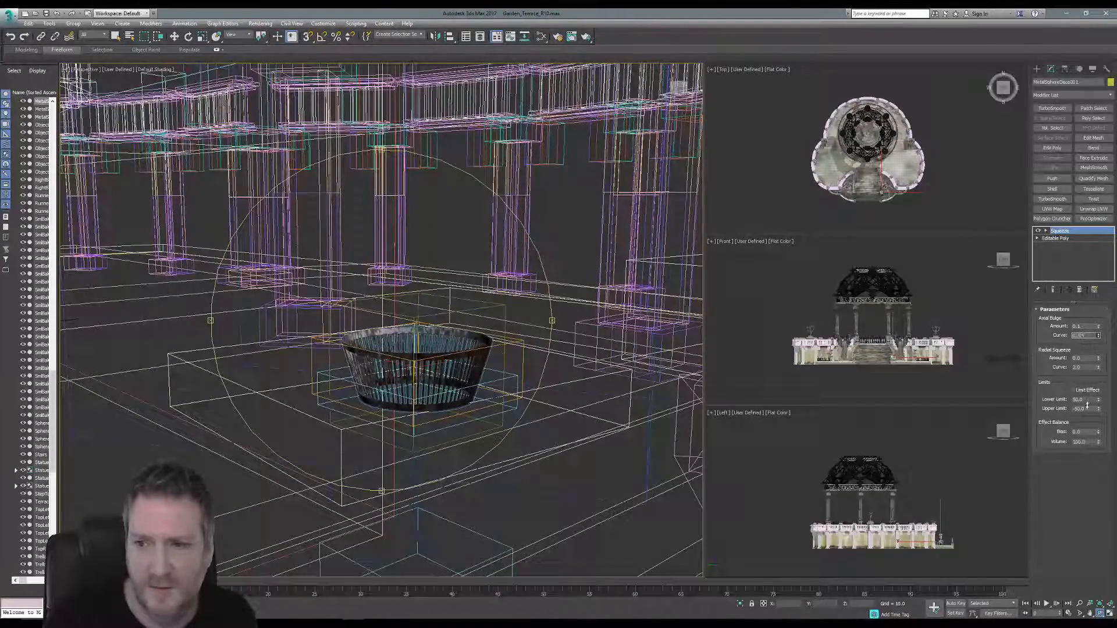
pyautogui.moveTo(1100, 362)
pyautogui.mouseDown()
pyautogui.moveTo(1092, 331)
pyautogui.moveTo(1100, 368)
pyautogui.mouseUp()
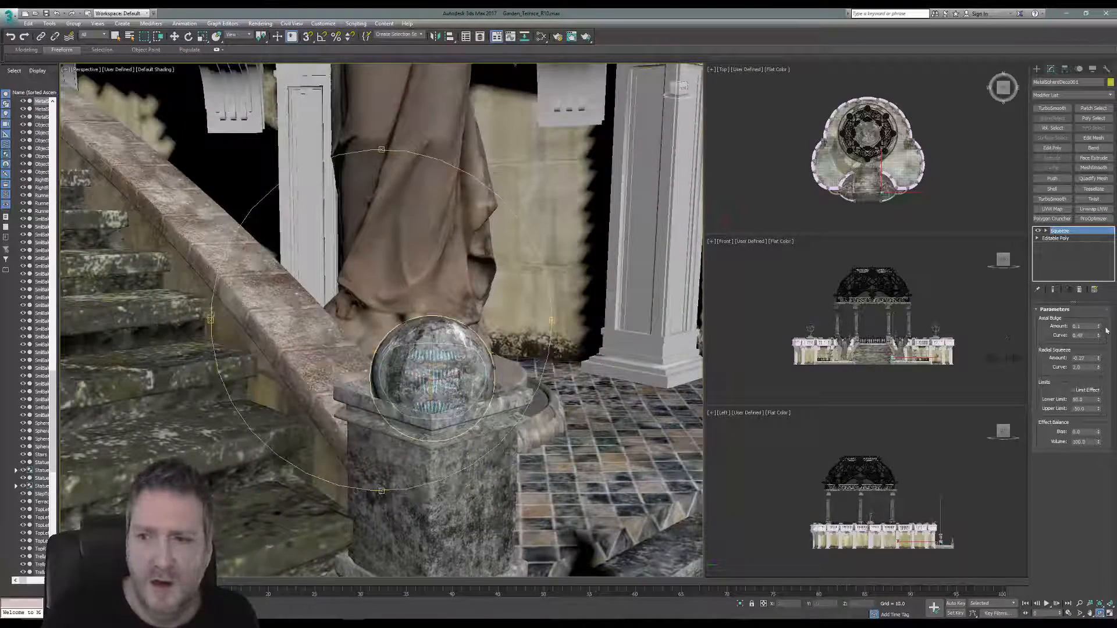
pyautogui.moveTo(1099, 327); pyautogui.dragTo(1089, 267)
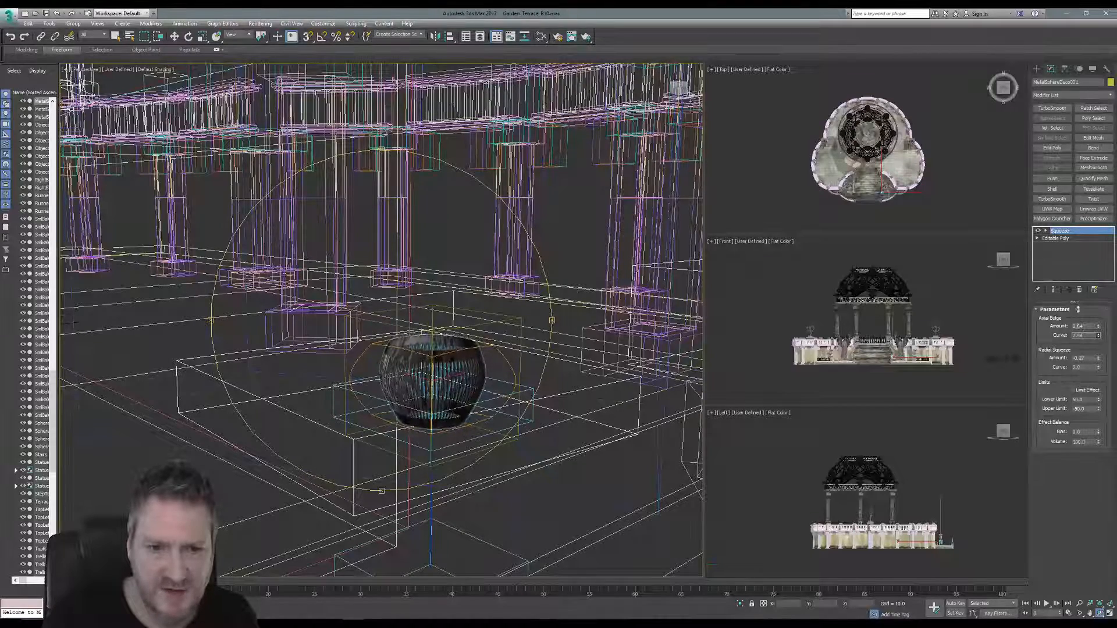
pyautogui.moveTo(1078, 310); pyautogui.dragTo(1076, 347)
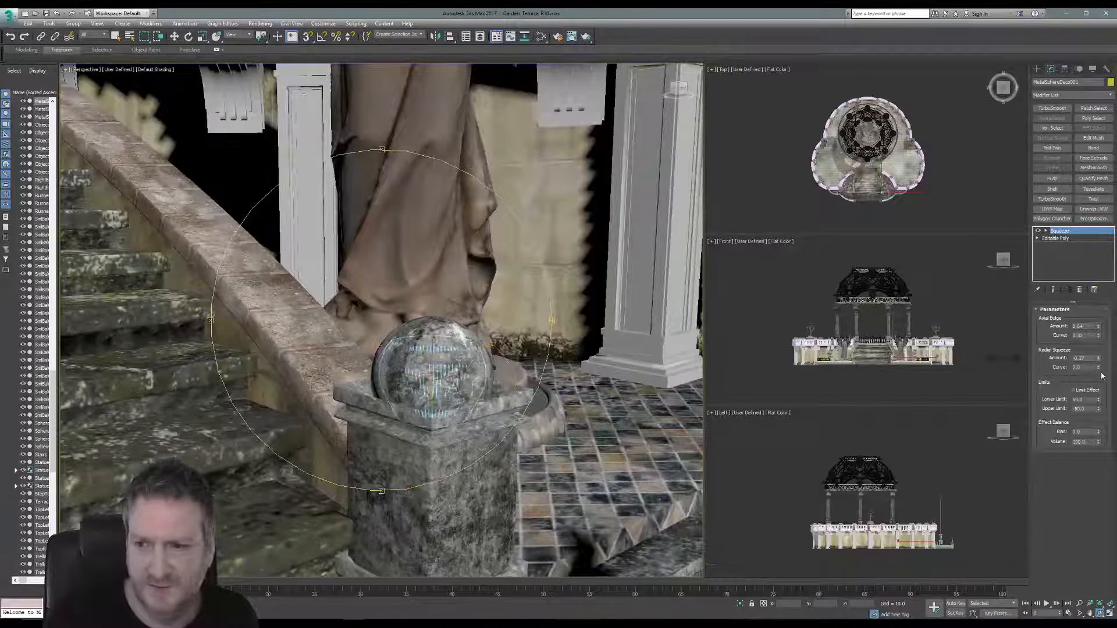
# Raise the basket's Radial Squeeze curve and turn on Limit Effect with a higher lower limit and a negative bias.
pyautogui.moveTo(1100, 368); pyautogui.dragTo(1096, 266)
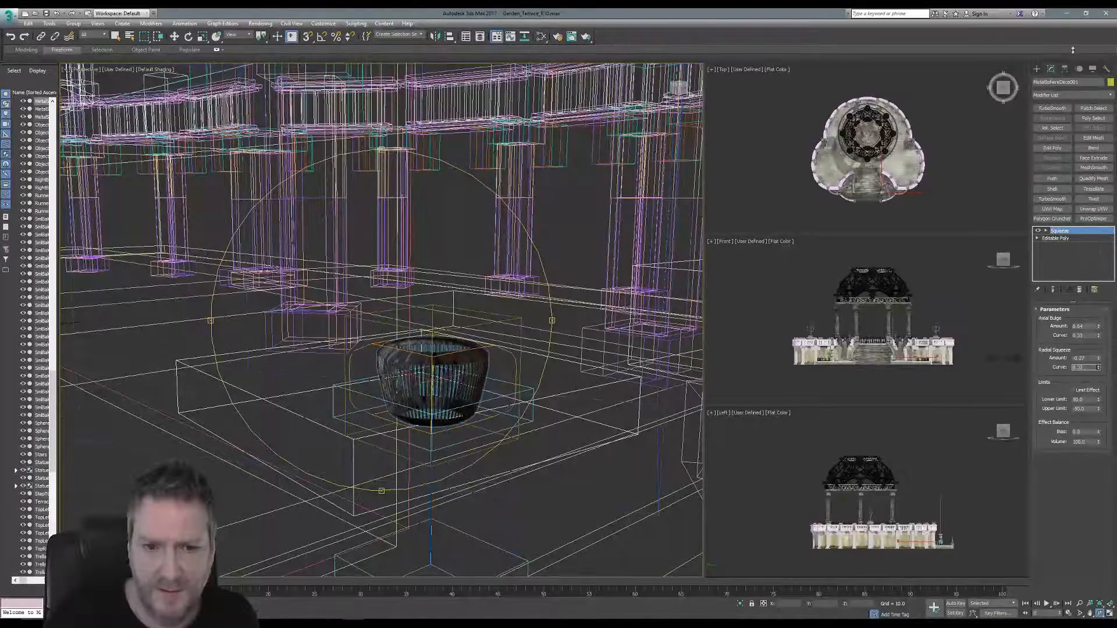
pyautogui.moveTo(1072, 50); pyautogui.dragTo(1062, 183)
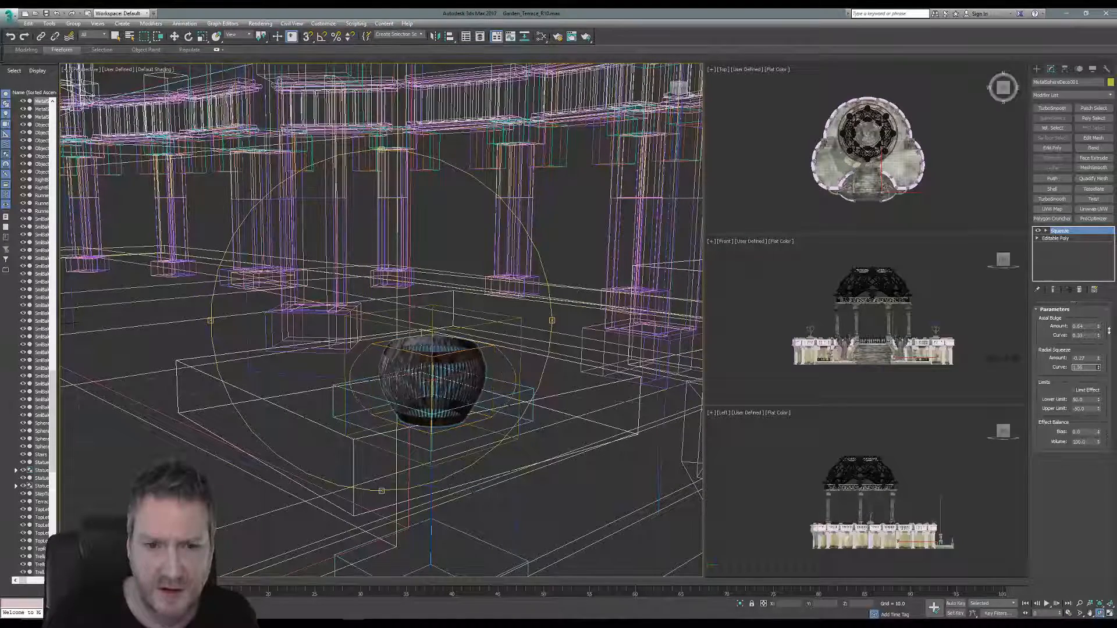
pyautogui.moveTo(1109, 331); pyautogui.dragTo(1109, 401)
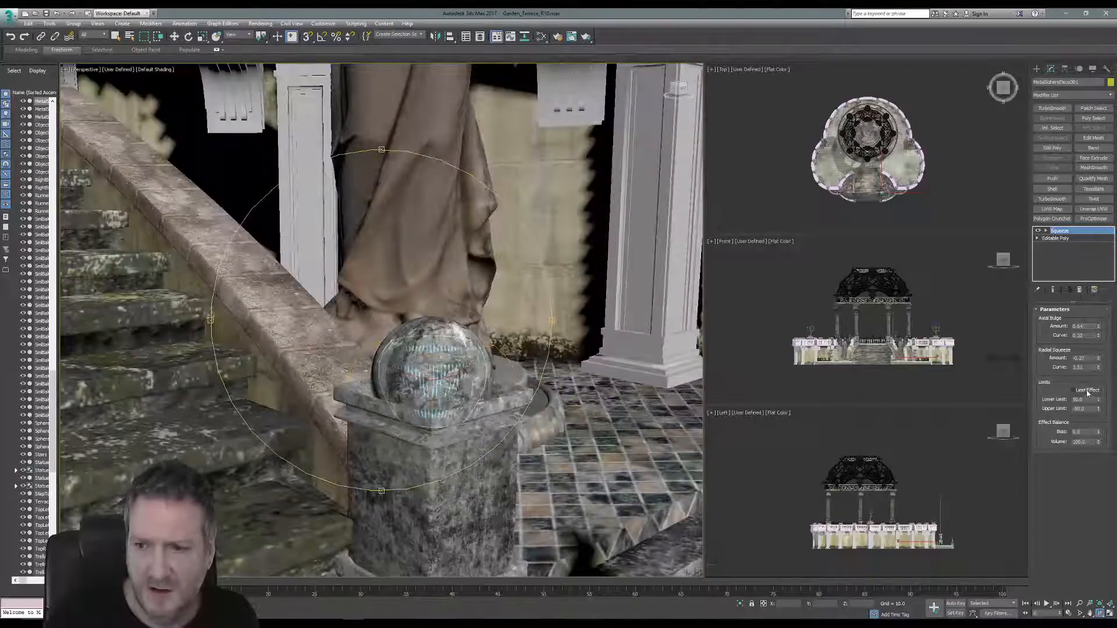
pyautogui.click(1085, 392)
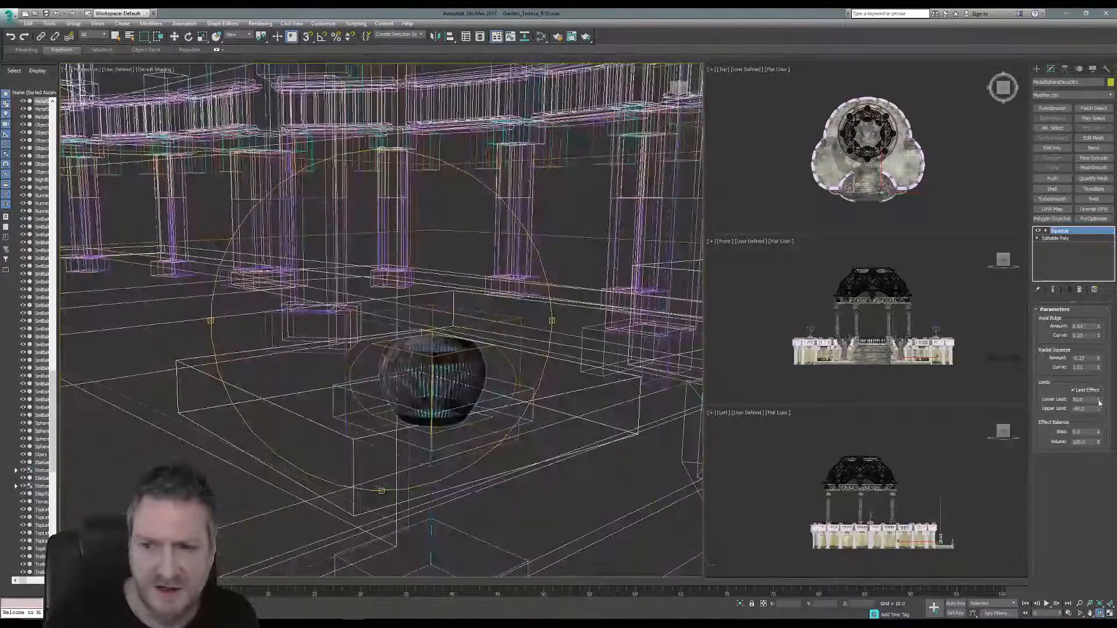
pyautogui.moveTo(1100, 403)
pyautogui.mouseDown()
pyautogui.moveTo(1094, 285)
pyautogui.moveTo(1099, 434)
pyautogui.mouseUp()
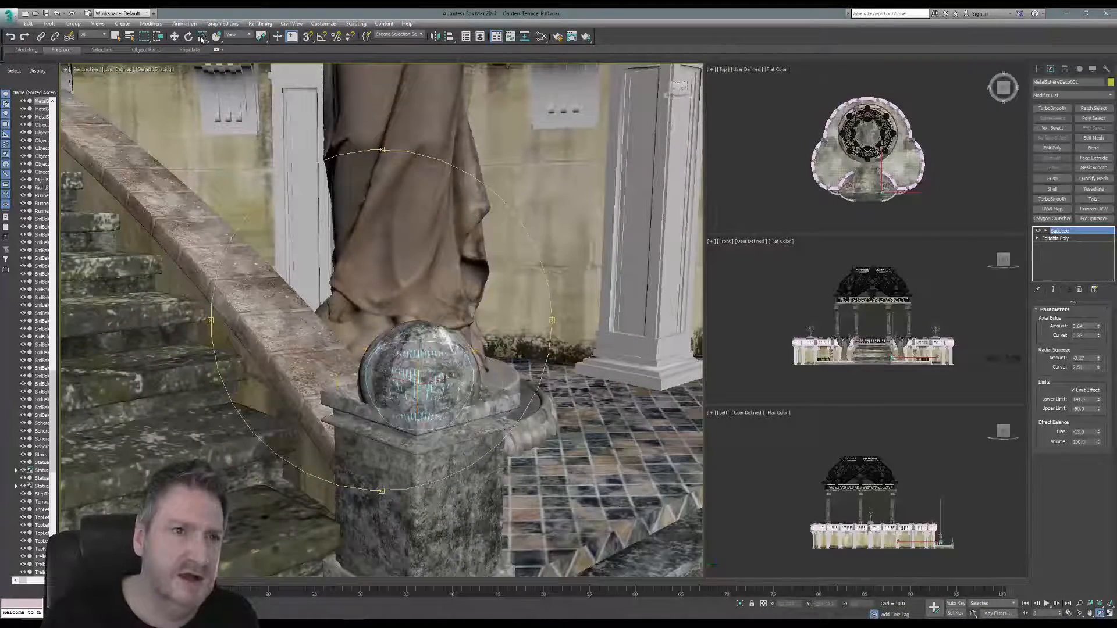
# Scale up the metal basket so it sits just outside the stone sphere, and check the fit from another angle.
pyautogui.click(201, 38)
pyautogui.moveTo(417, 378); pyautogui.dragTo(427, 367)
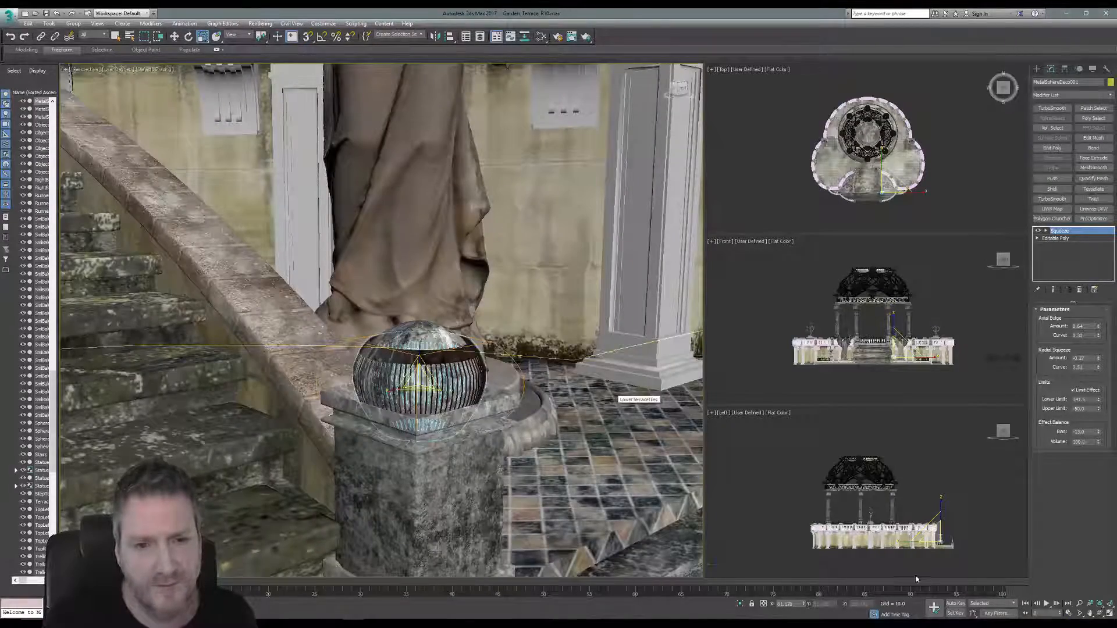
pyautogui.click(1100, 613)
pyautogui.moveTo(407, 349)
pyautogui.mouseDown()
pyautogui.moveTo(421, 408)
pyautogui.moveTo(365, 324)
pyautogui.moveTo(317, 405)
pyautogui.moveTo(326, 360)
pyautogui.moveTo(373, 311)
pyautogui.moveTo(552, 189)
pyautogui.moveTo(459, 227)
pyautogui.mouseUp()
pyautogui.moveTo(382, 302); pyautogui.dragTo(352, 302)
pyautogui.moveTo(352, 303); pyautogui.dragTo(447, 303, button='middle')
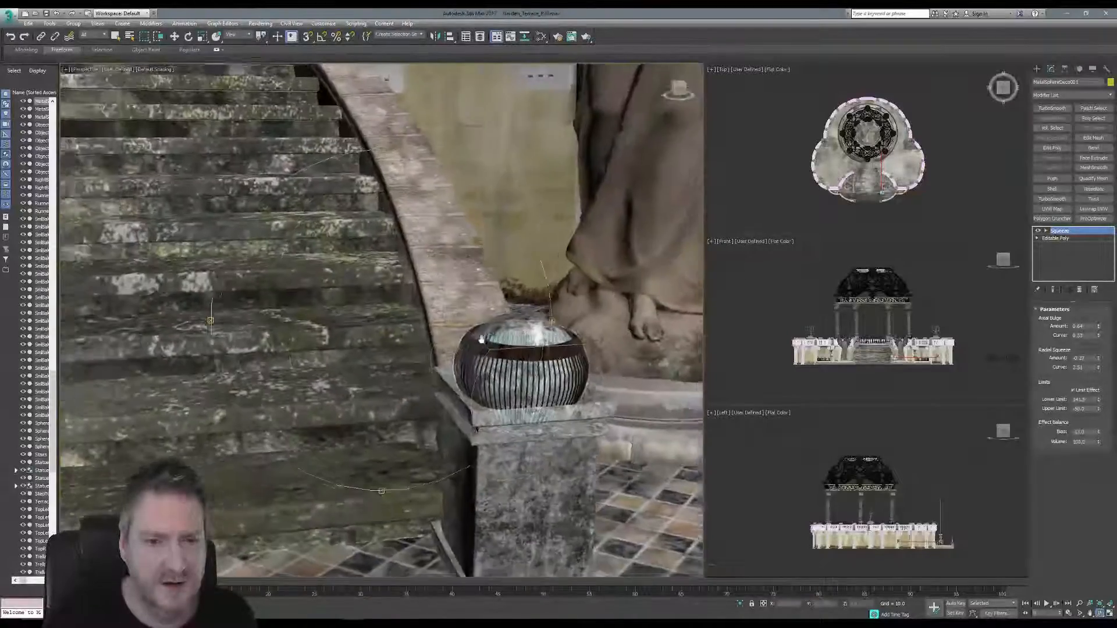
# Enlarge the perspective view to fill the workspace and bring the whole garden terrace back into sight.
pyautogui.scroll(-3, 447, 302)
pyautogui.scroll(4, 477, 349)
pyautogui.moveTo(477, 349); pyautogui.dragTo(695, 286, button='middle')
pyautogui.moveTo(128, 308); pyautogui.dragTo(599, 323, button='middle')
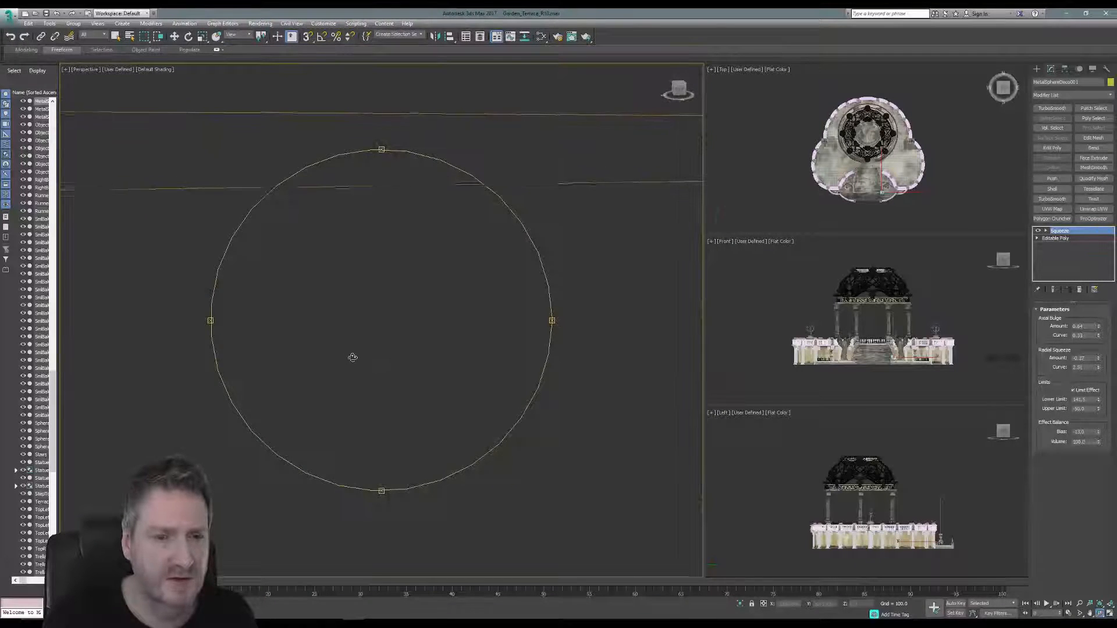
pyautogui.keyDown('alt'); pyautogui.moveTo(367, 368); pyautogui.dragTo(443, 404, button='middle'); pyautogui.keyUp('alt')
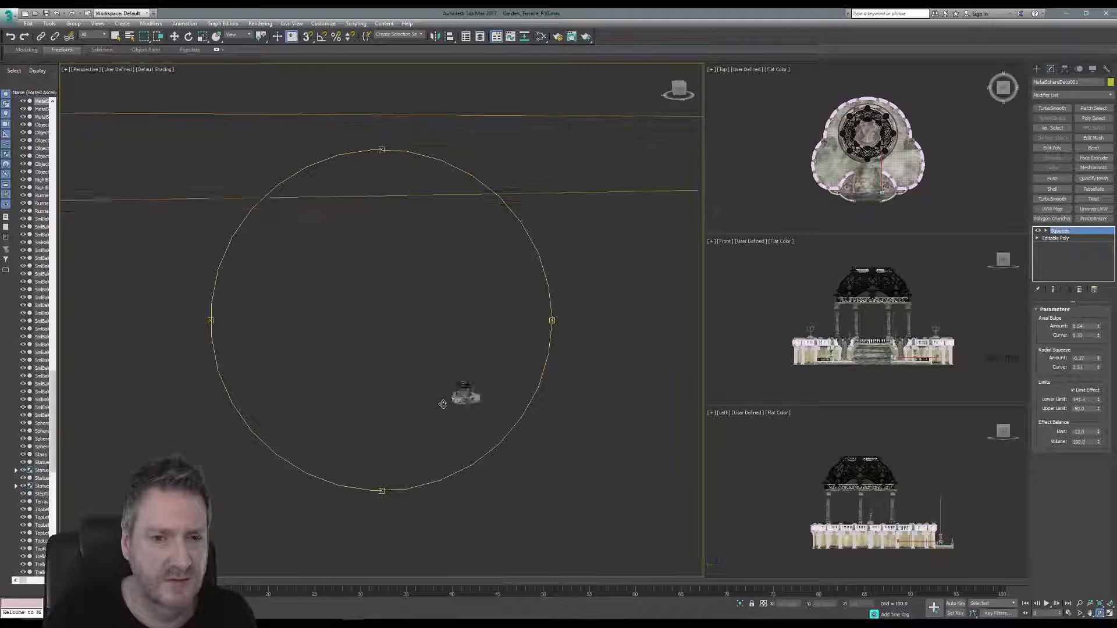
pyautogui.click(1093, 605)
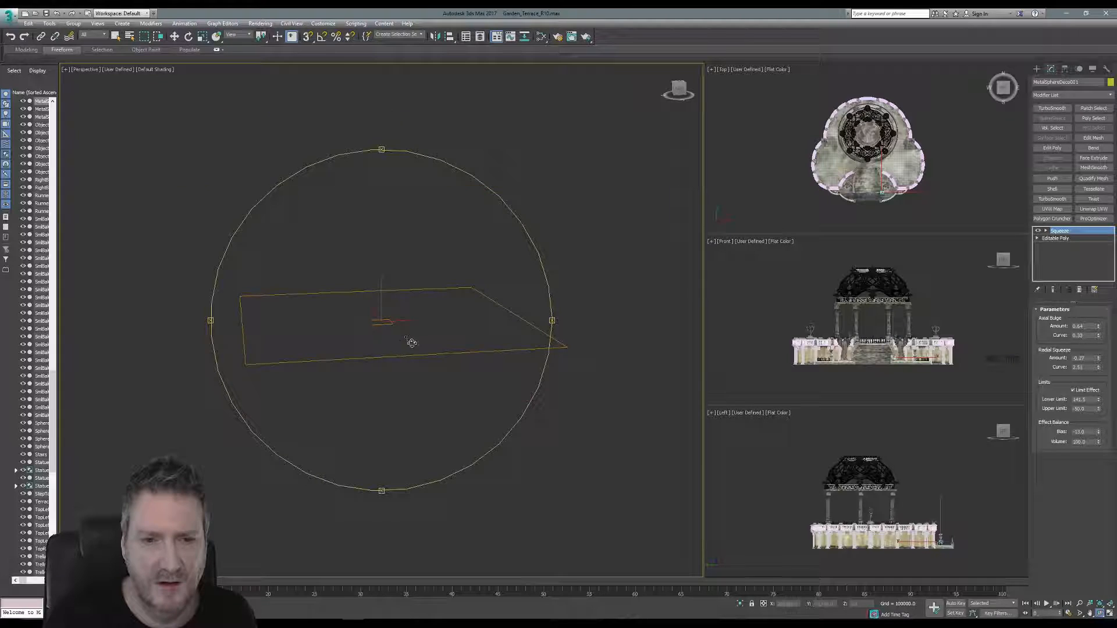
pyautogui.scroll(-10, 417, 360)
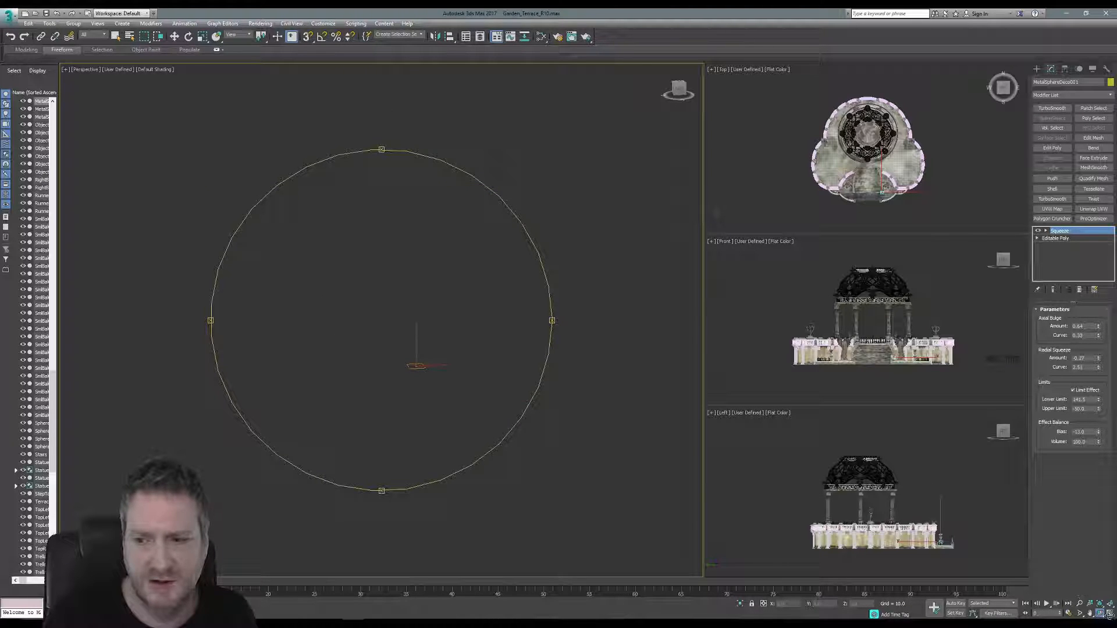
pyautogui.click(1100, 604)
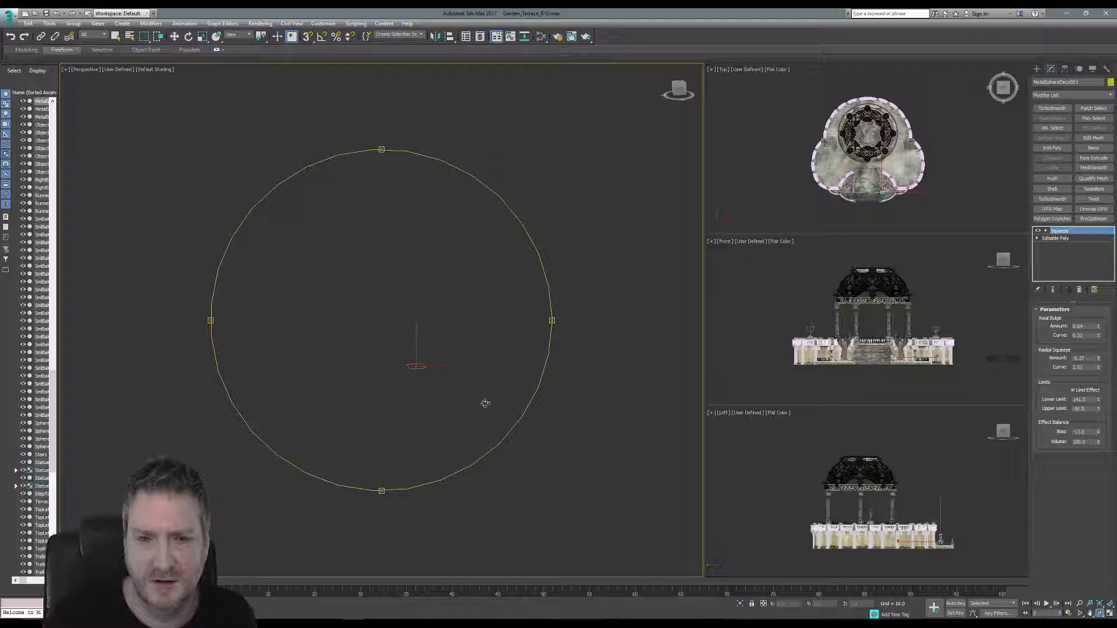
pyautogui.click(1110, 615)
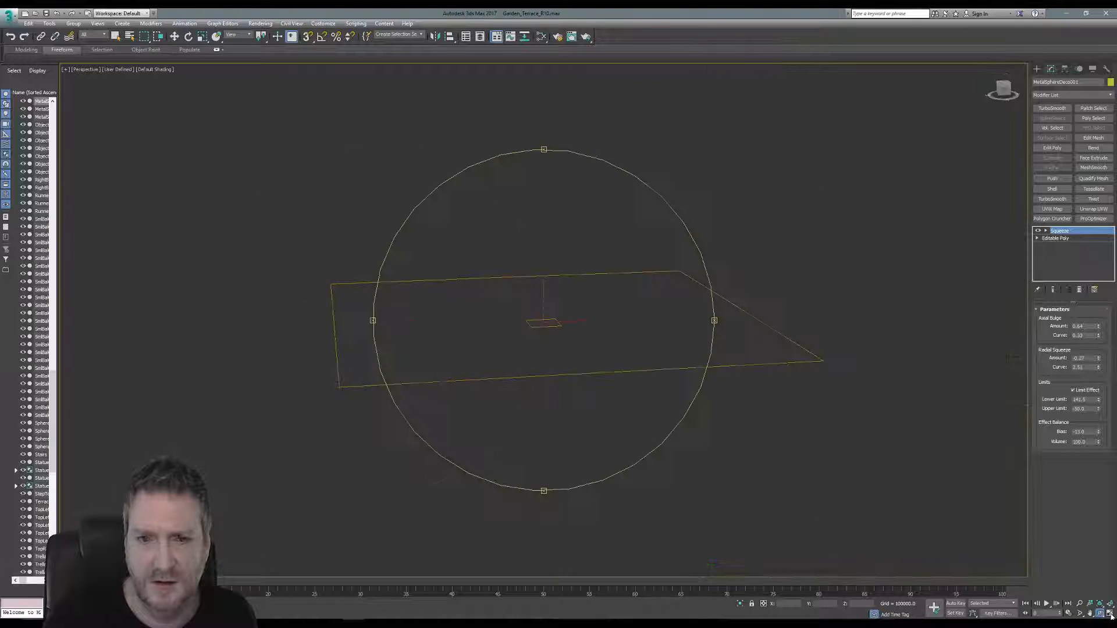
pyautogui.moveTo(530, 326); pyautogui.dragTo(401, 273)
pyautogui.moveTo(401, 274); pyautogui.dragTo(521, 329, button='middle')
pyautogui.scroll(10, 521, 330)
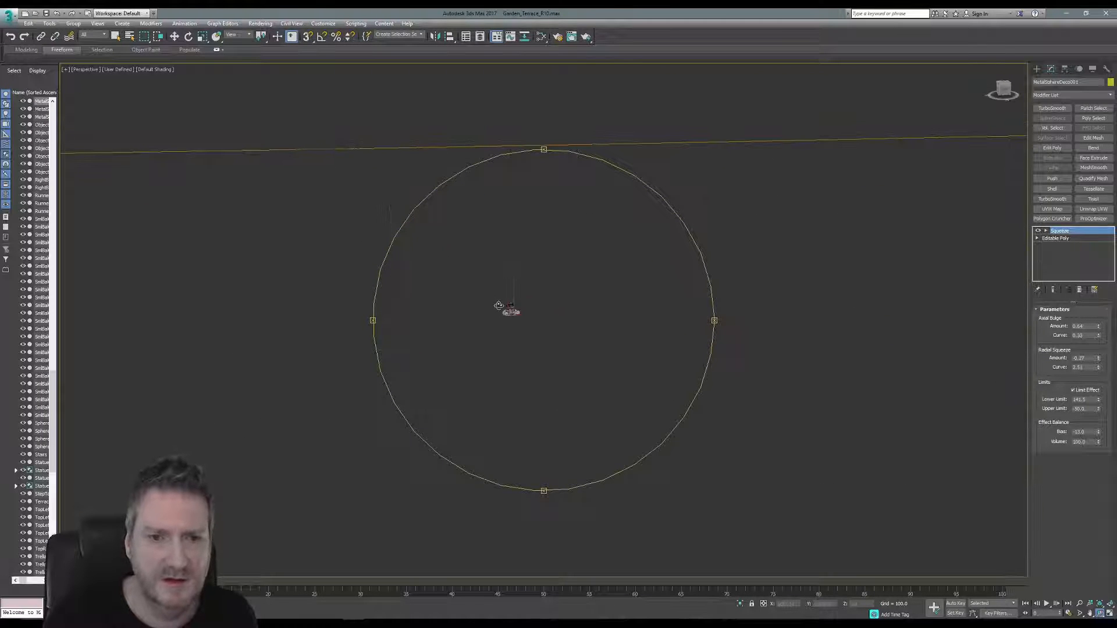
pyautogui.scroll(10, 529, 327)
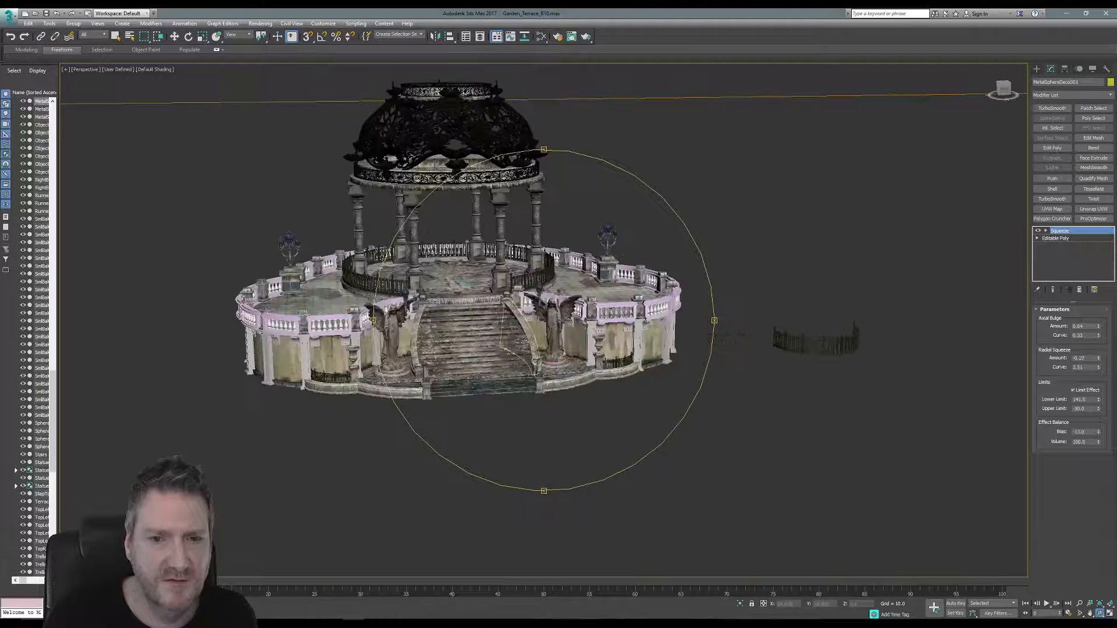
# Examine the metal baskets on the pedestals on both sides of the staircase up close.
pyautogui.scroll(5, 550, 316)
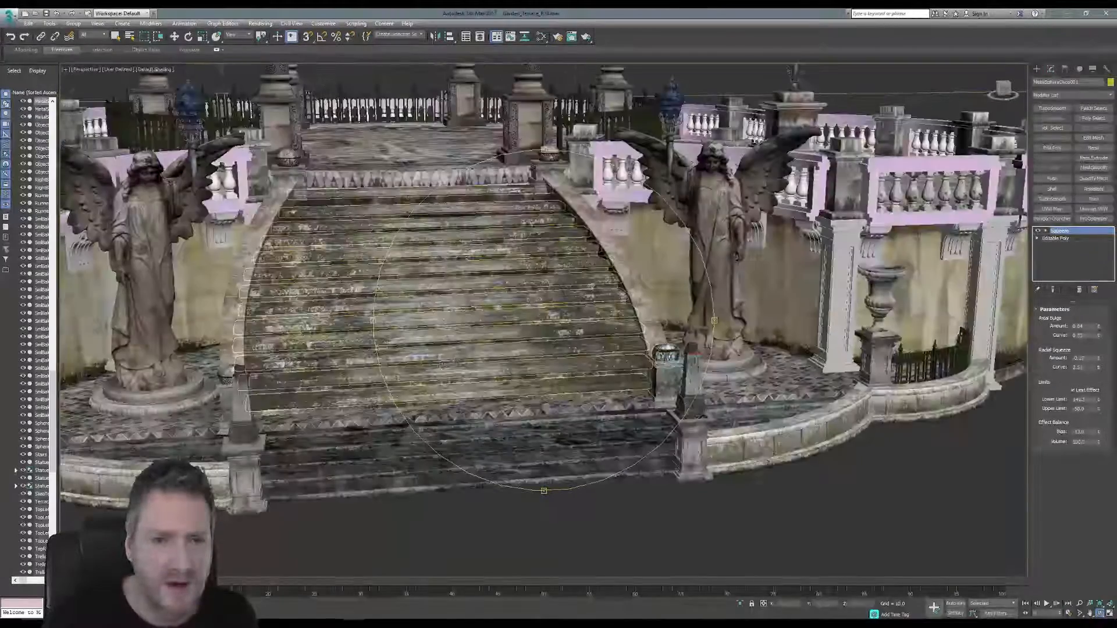
pyautogui.scroll(1, 552, 384)
pyautogui.keyDown('alt'); pyautogui.moveTo(553, 384); pyautogui.dragTo(396, 416, button='middle'); pyautogui.keyUp('alt')
pyautogui.scroll(5, 280, 453)
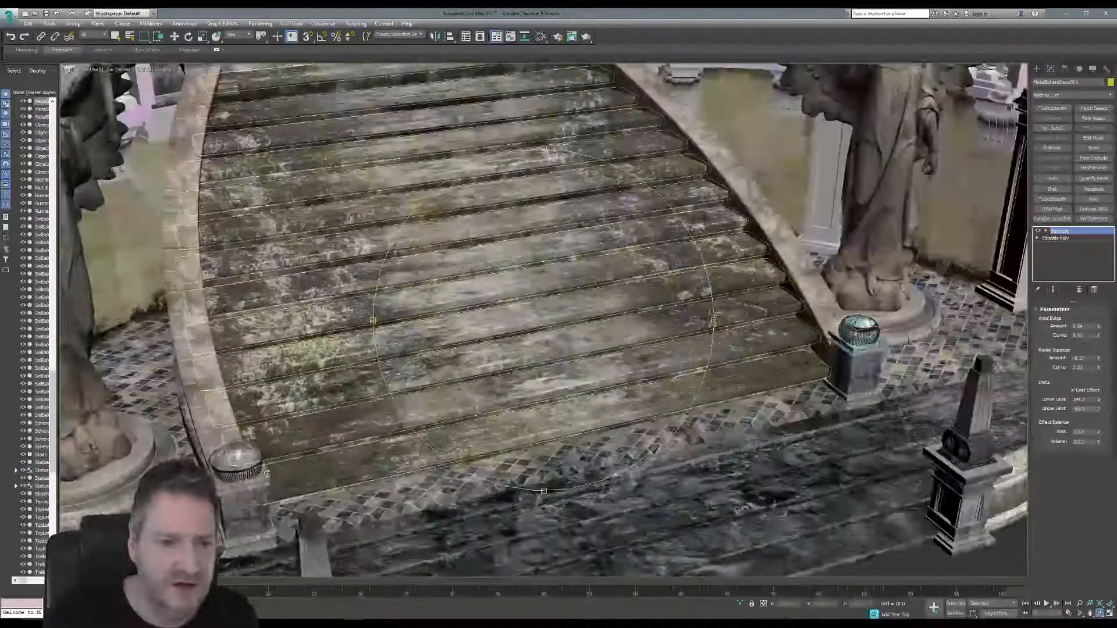
pyautogui.scroll(2, 281, 453)
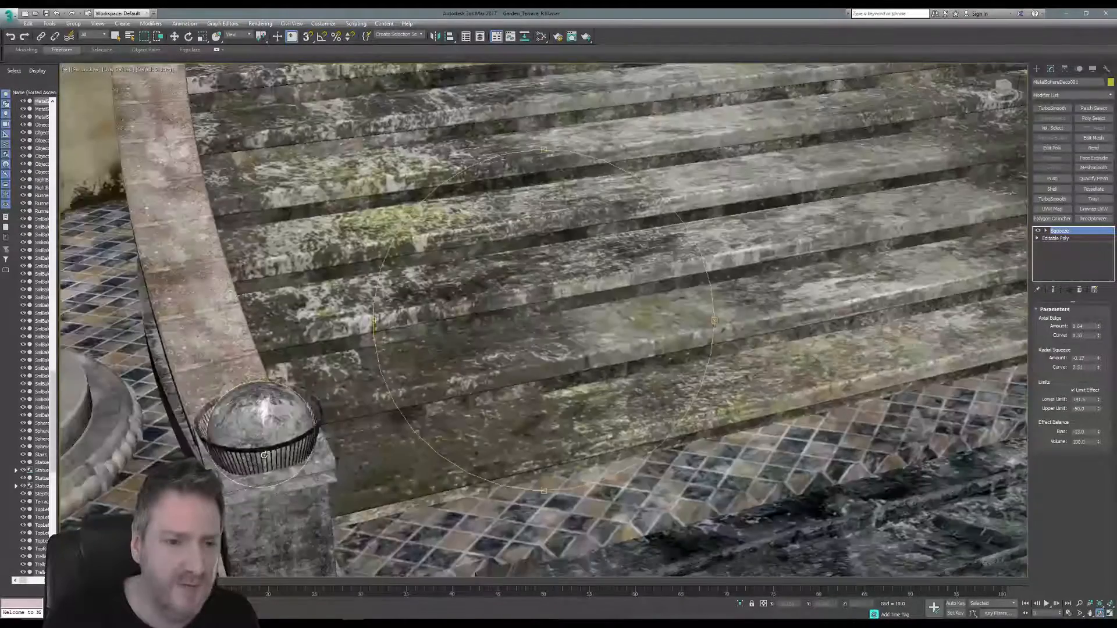
pyautogui.scroll(3, 566, 330)
pyautogui.scroll(-4, 566, 331)
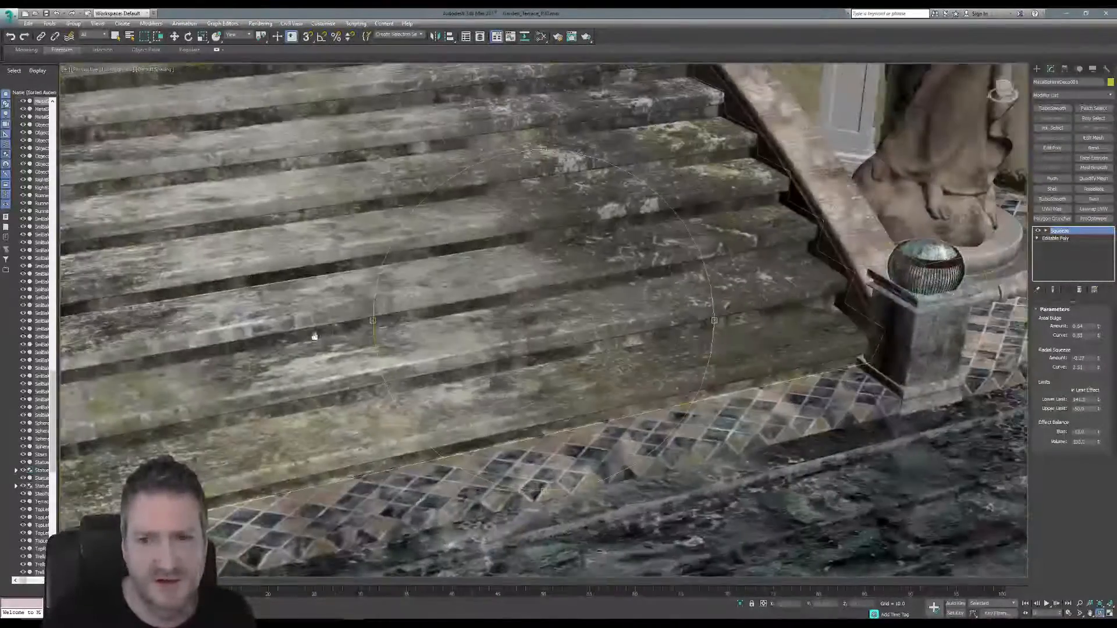
pyautogui.scroll(2, 600, 338)
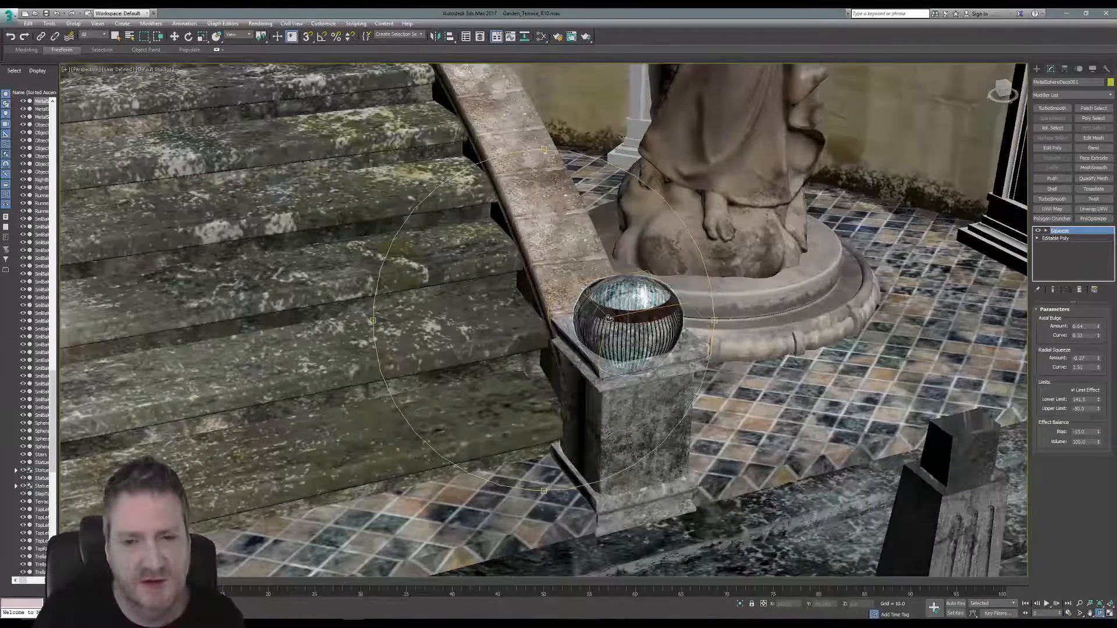
pyautogui.keyDown('alt'); pyautogui.moveTo(609, 319); pyautogui.dragTo(607, 312, button='middle'); pyautogui.keyUp('alt')
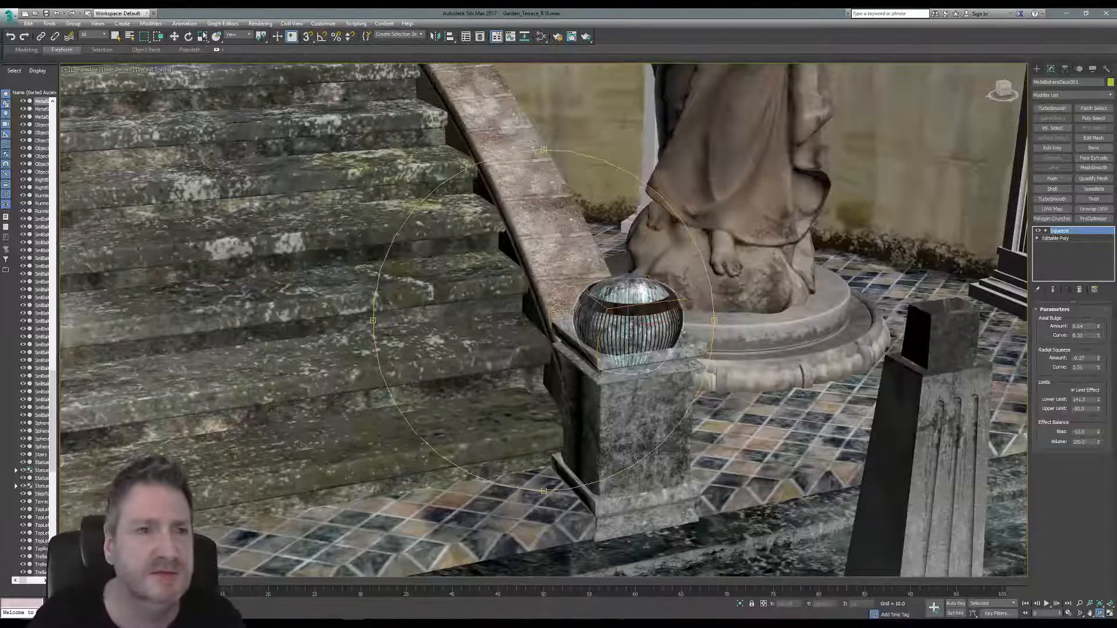
# Scale the metal basket down along its vertical axis so more of the sphere shows, and inspect it from several angles.
pyautogui.click(203, 36)
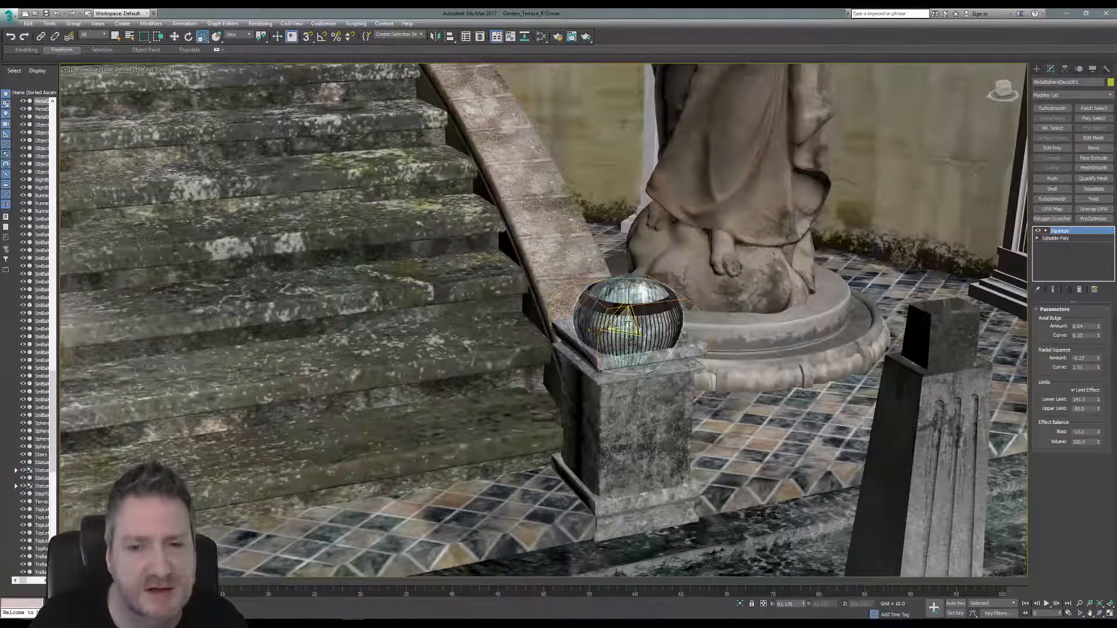
pyautogui.scroll(5, 628, 323)
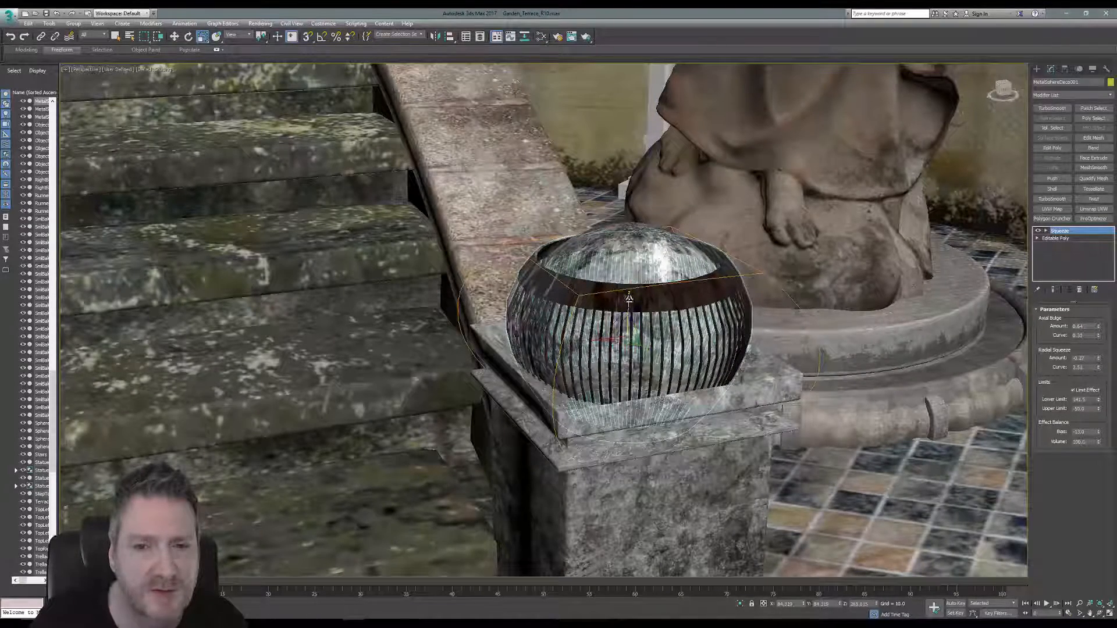
pyautogui.moveTo(630, 296); pyautogui.dragTo(586, 396)
pyautogui.click(1099, 613)
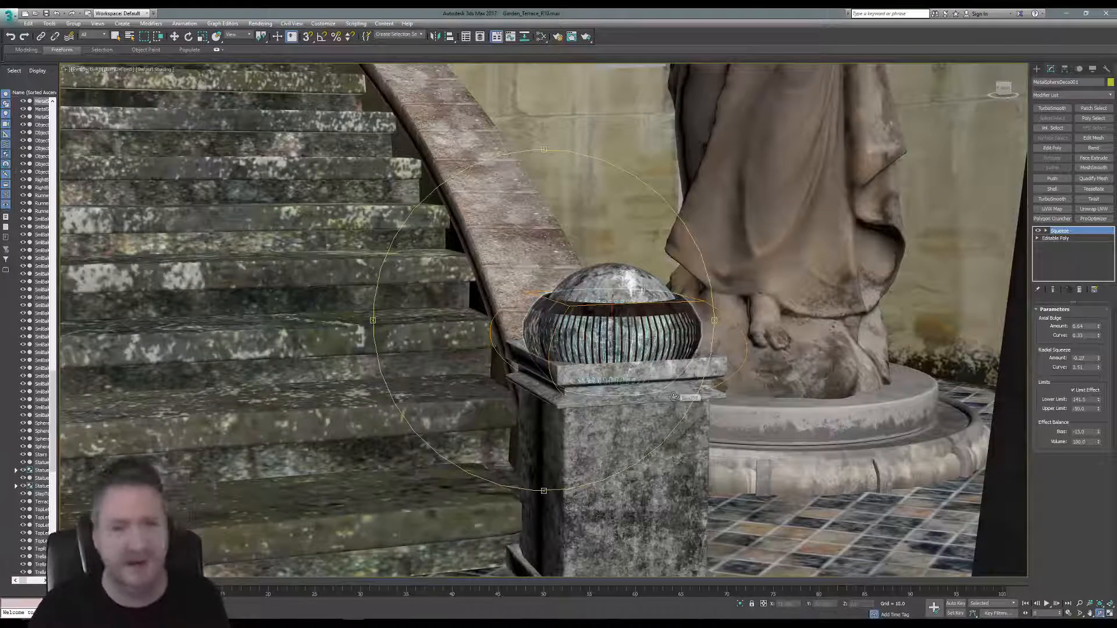
pyautogui.moveTo(543, 349); pyautogui.dragTo(550, 360)
pyautogui.keyDown('alt'); pyautogui.moveTo(550, 360); pyautogui.dragTo(559, 355, button='middle'); pyautogui.keyUp('alt')
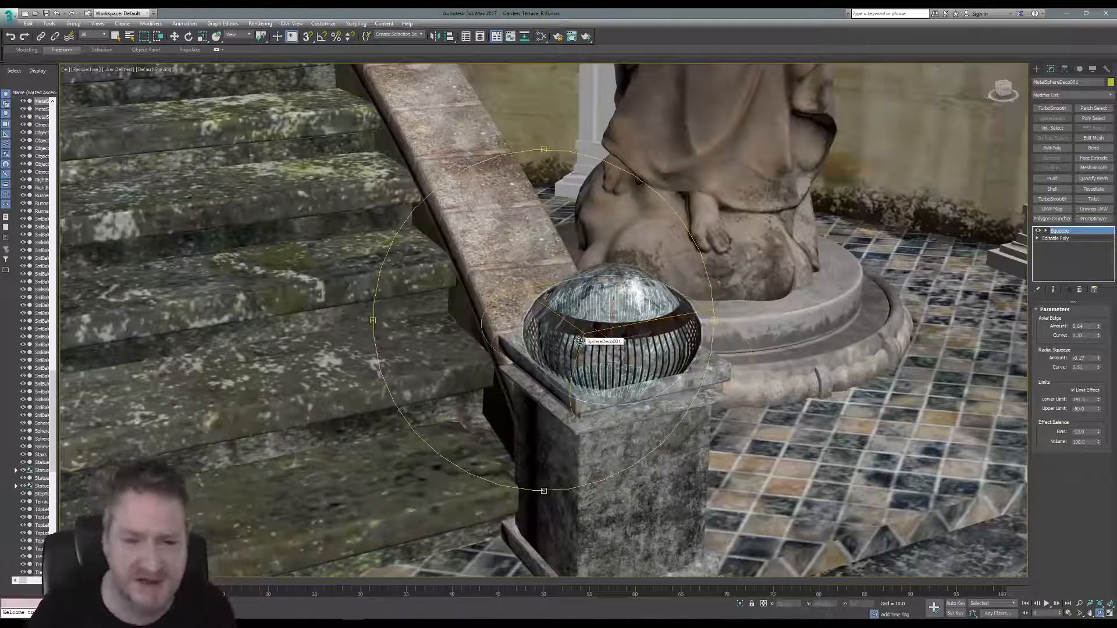
pyautogui.keyDown('alt'); pyautogui.moveTo(536, 316); pyautogui.dragTo(633, 344, button='middle'); pyautogui.keyUp('alt')
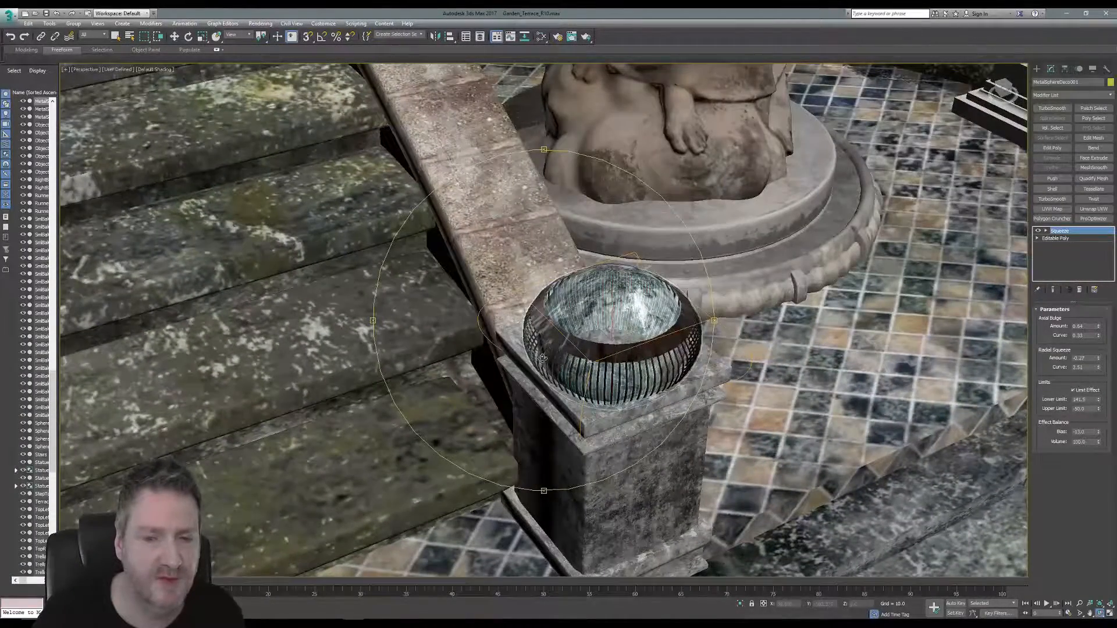
pyautogui.keyDown('alt'); pyautogui.moveTo(543, 359); pyautogui.dragTo(506, 326, button='middle'); pyautogui.keyUp('alt')
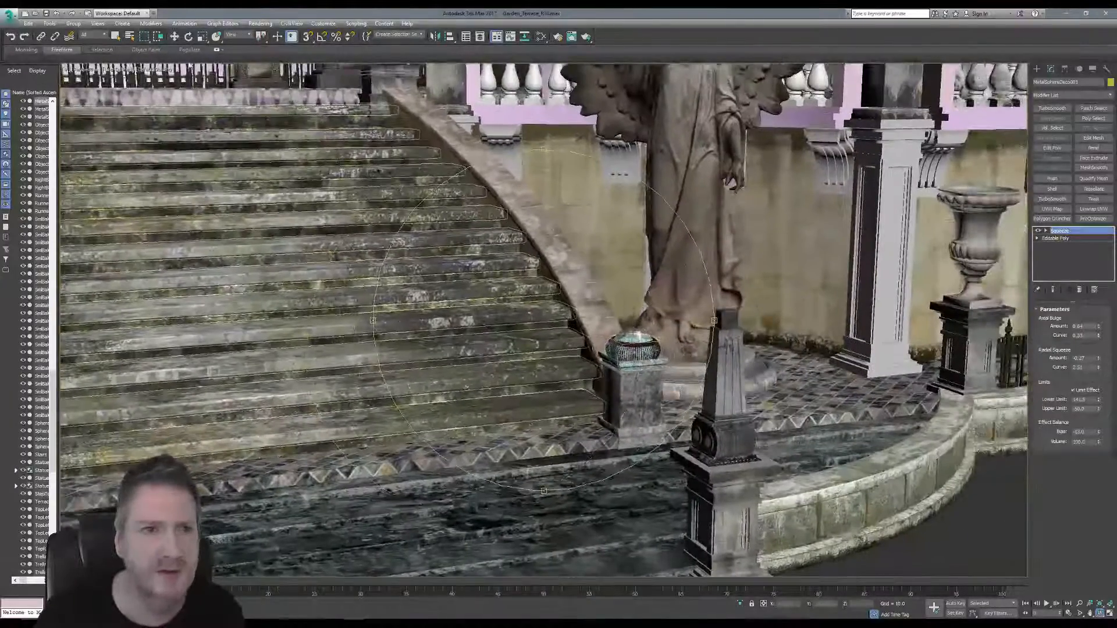
# Deselect the metal basket to judge it without its selection highlight beside the other staircase decorations, and reselect it.
pyautogui.click(116, 37)
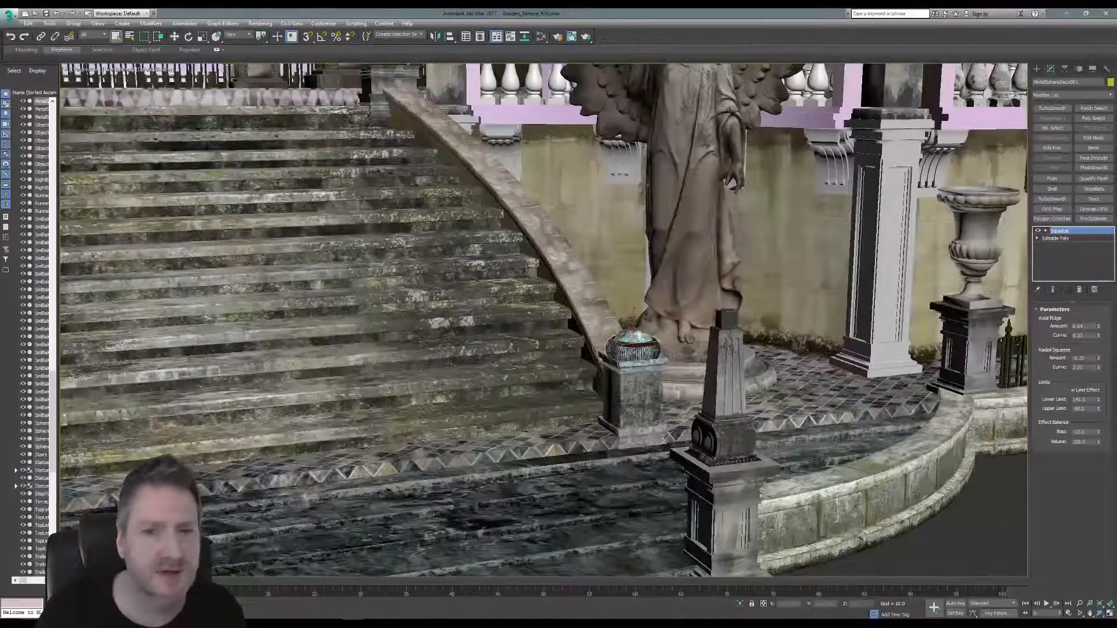
pyautogui.click(961, 559)
pyautogui.scroll(5, 633, 352)
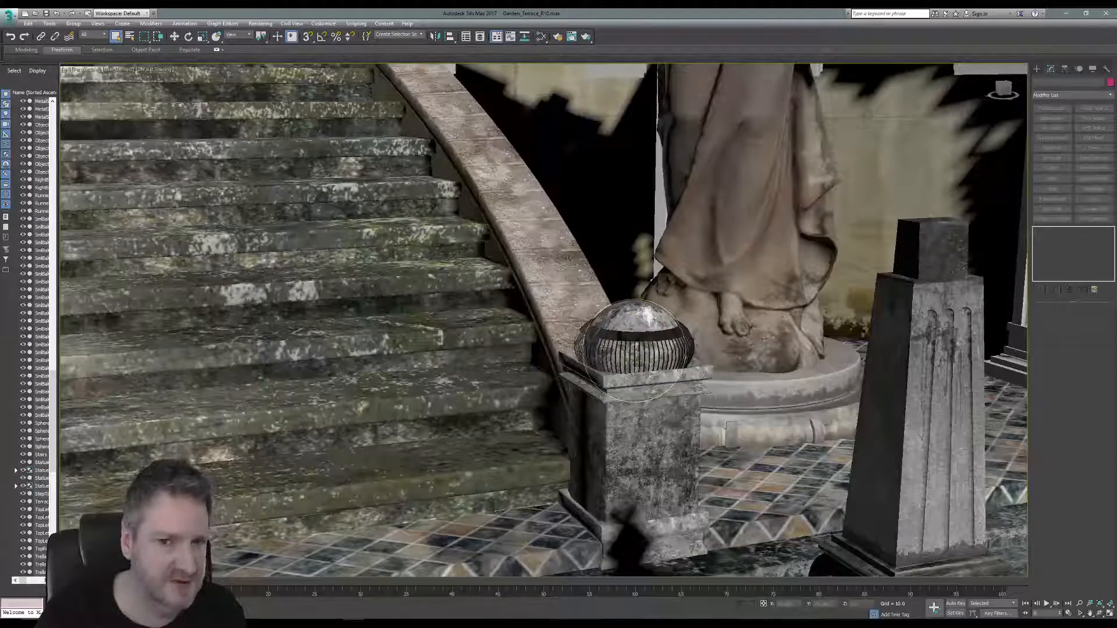
pyautogui.scroll(-8, 215, 399)
pyautogui.moveTo(215, 399); pyautogui.dragTo(675, 369, button='middle')
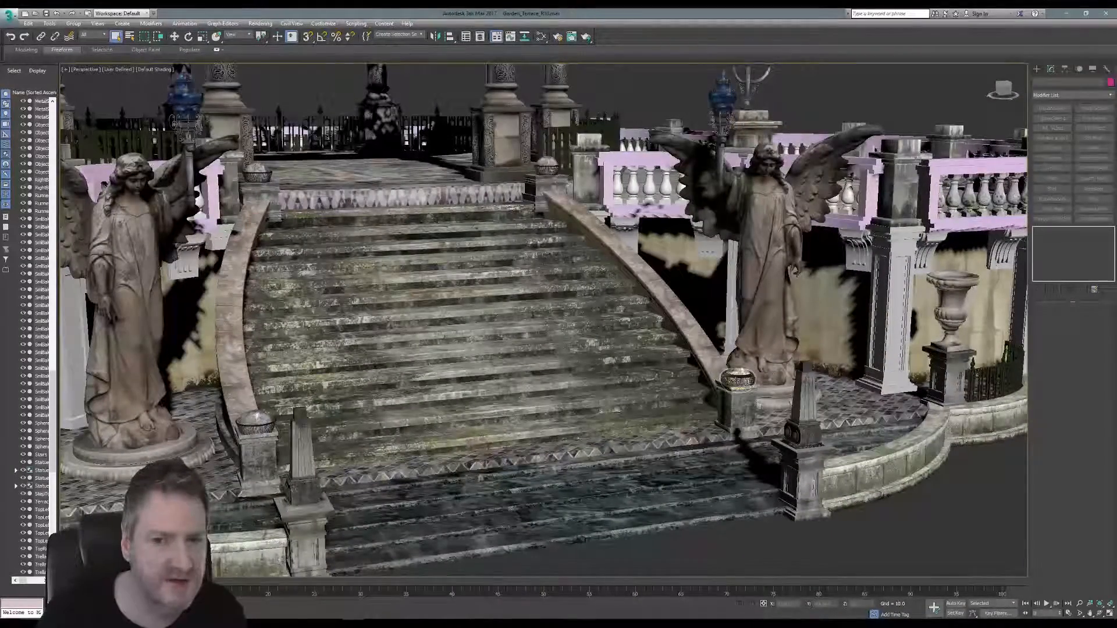
pyautogui.click(738, 379)
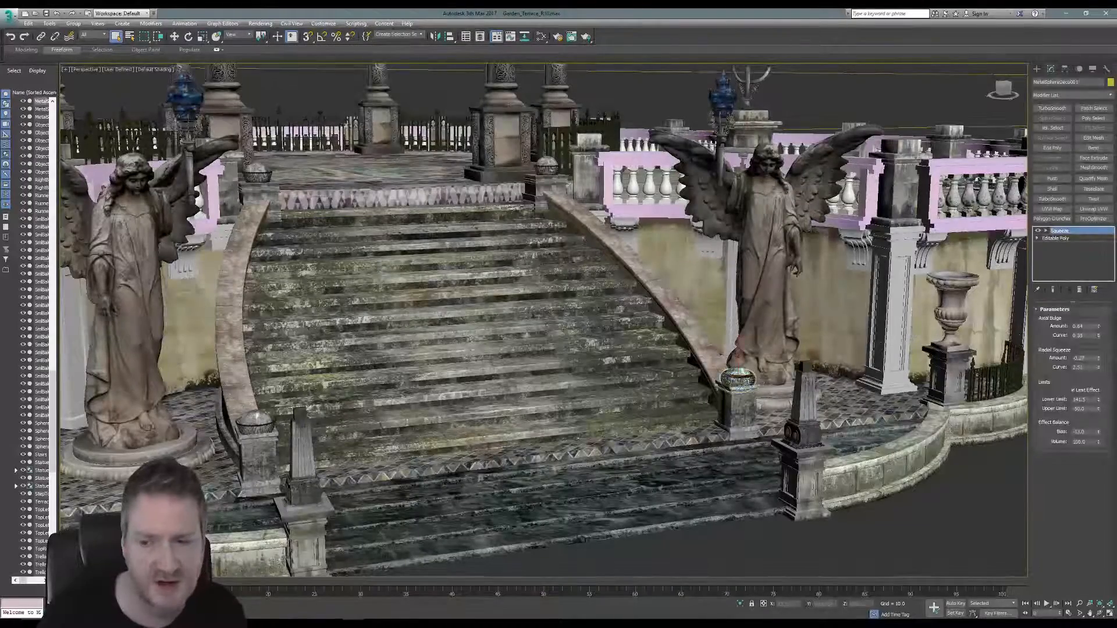
# Delete the old metal basket from the pedestal at the left foot of the staircase, working in an enlarged top view.
pyautogui.click(1109, 615)
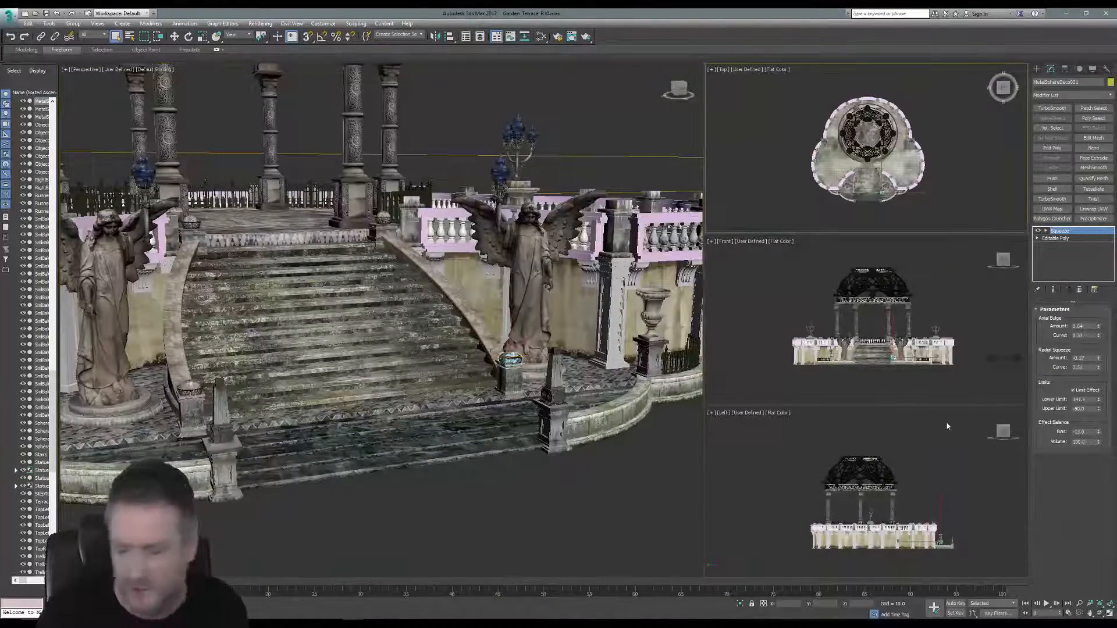
pyautogui.click(1109, 615)
pyautogui.moveTo(751, 453); pyautogui.dragTo(772, 441, button='middle')
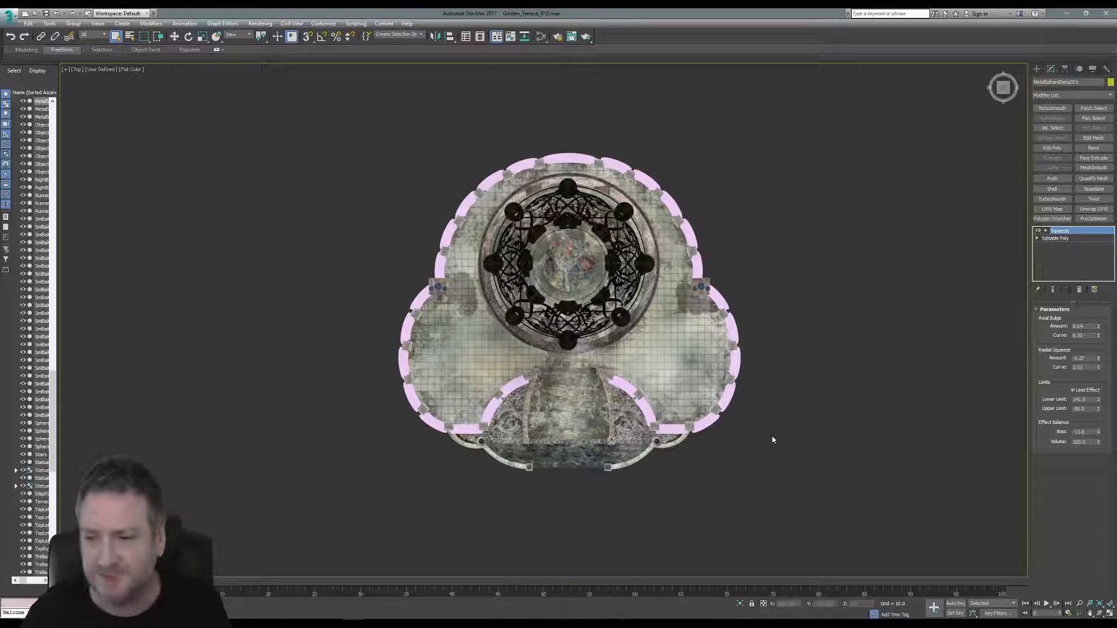
pyautogui.scroll(8, 611, 443)
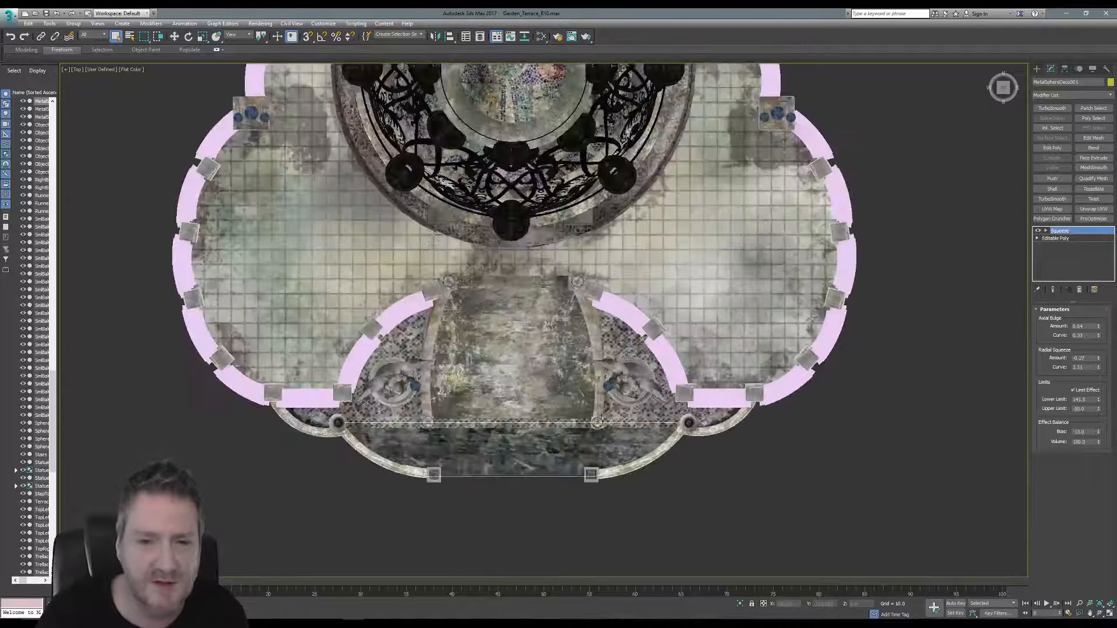
pyautogui.moveTo(491, 394); pyautogui.dragTo(640, 372, button='middle')
pyautogui.scroll(4, 569, 410)
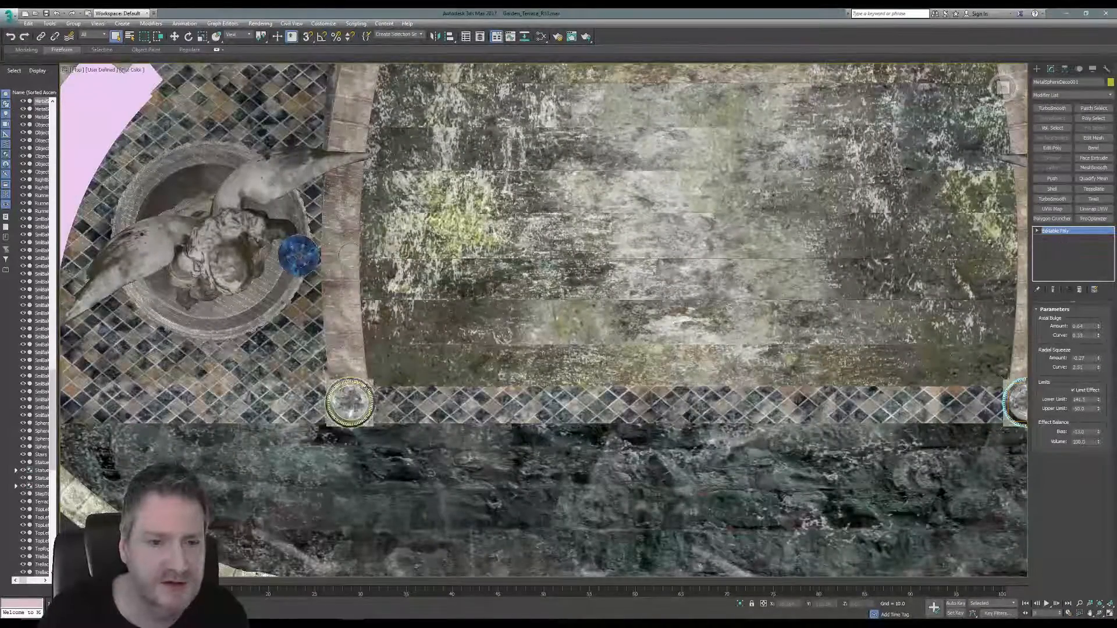
pyautogui.click(370, 386)
pyautogui.press('Delete')
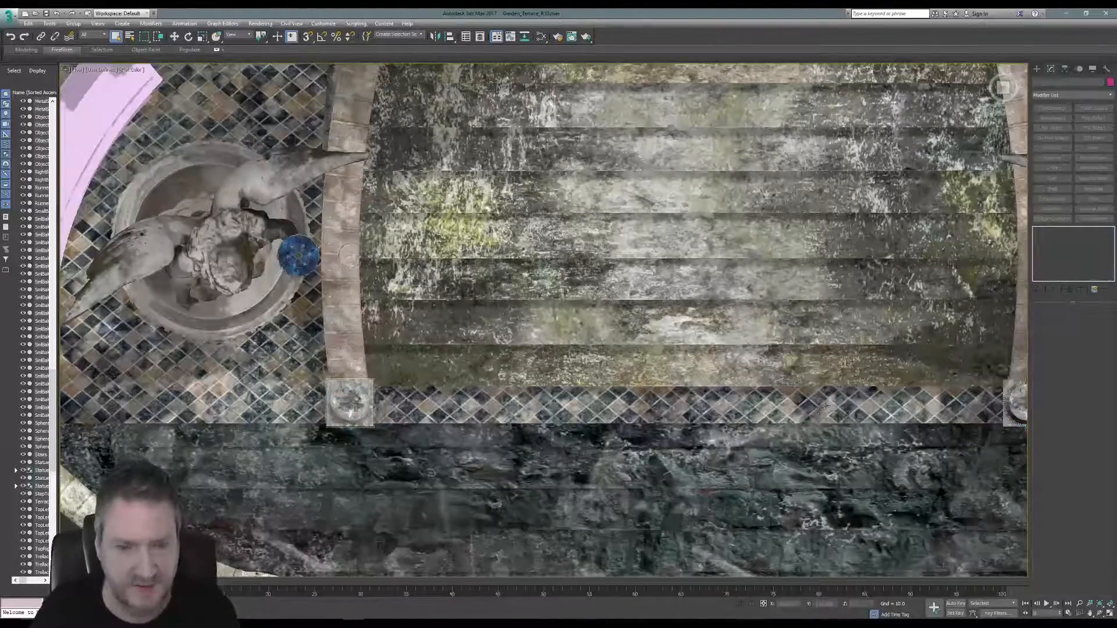
# Copy the reshaped metal basket from the right lower pedestal straight across onto the left lower pedestal as an independent copy.
pyautogui.moveTo(805, 406); pyautogui.dragTo(641, 388, button='middle')
pyautogui.click(861, 384)
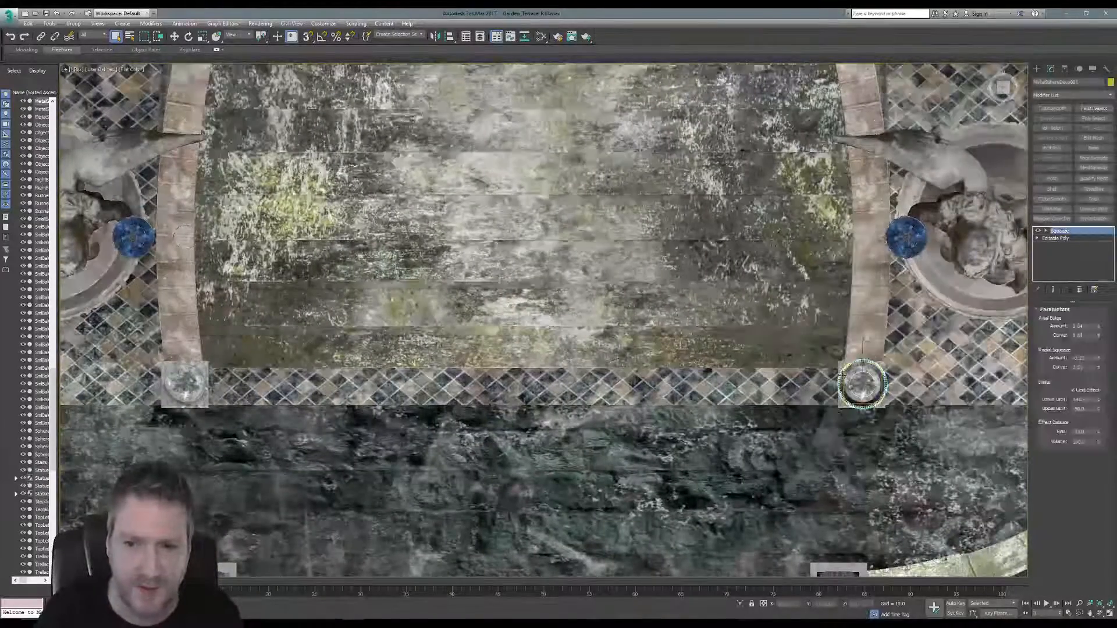
pyautogui.click(174, 37)
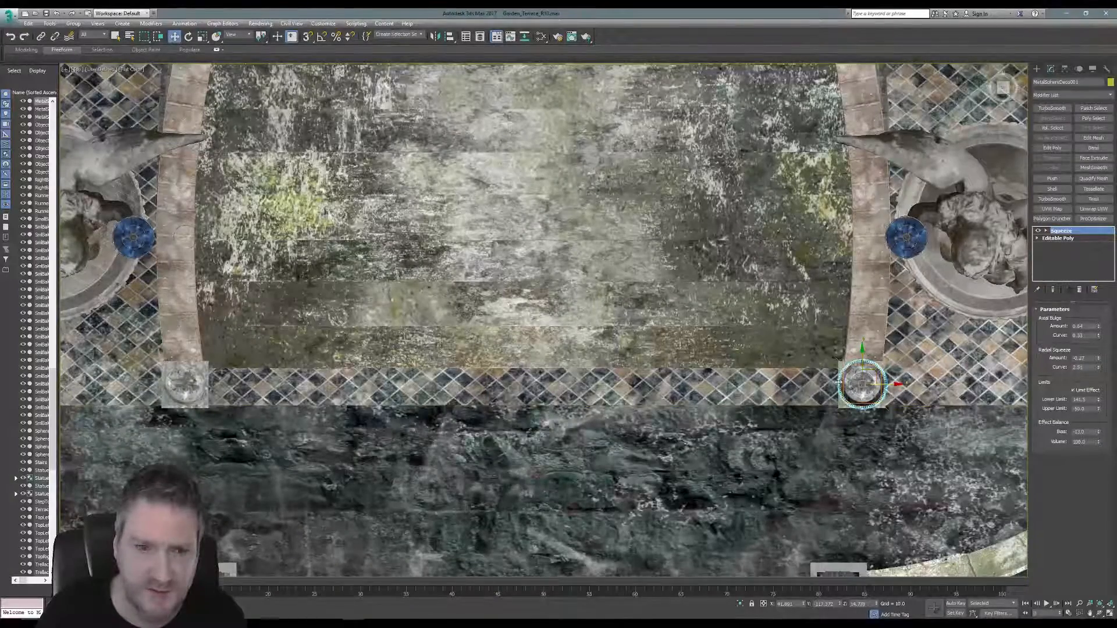
pyautogui.keyDown('shift'); pyautogui.moveTo(893, 374); pyautogui.dragTo(211, 374); pyautogui.keyUp('shift')
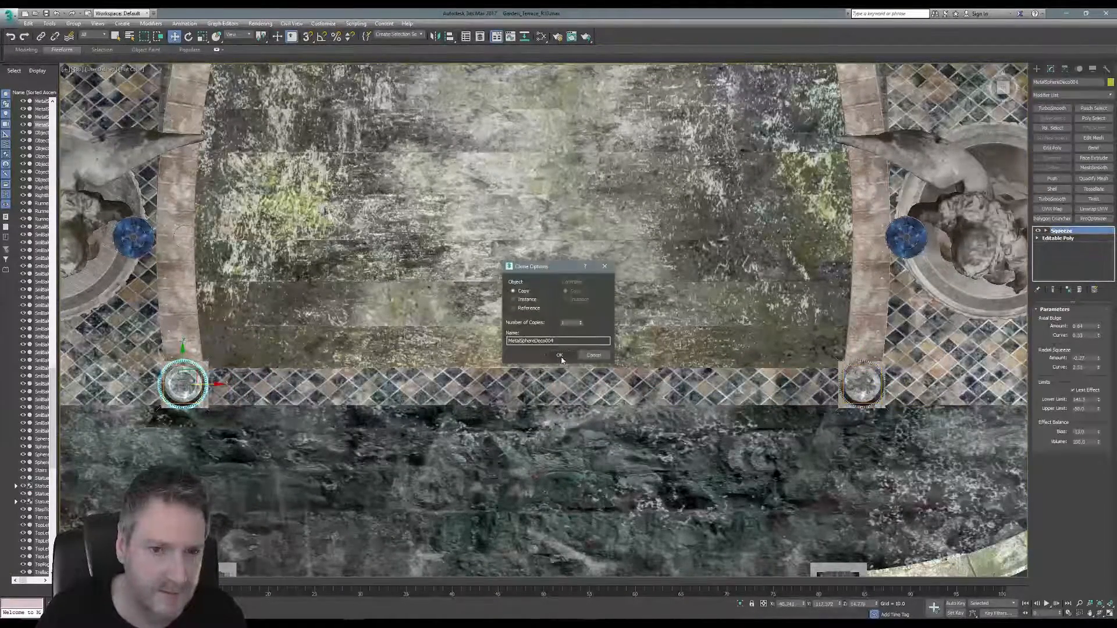
pyautogui.click(559, 355)
# Make another independent copy of the left basket, moved straight up the staircase to beside the upper-left pedestal.
pyautogui.scroll(5, 459, 327)
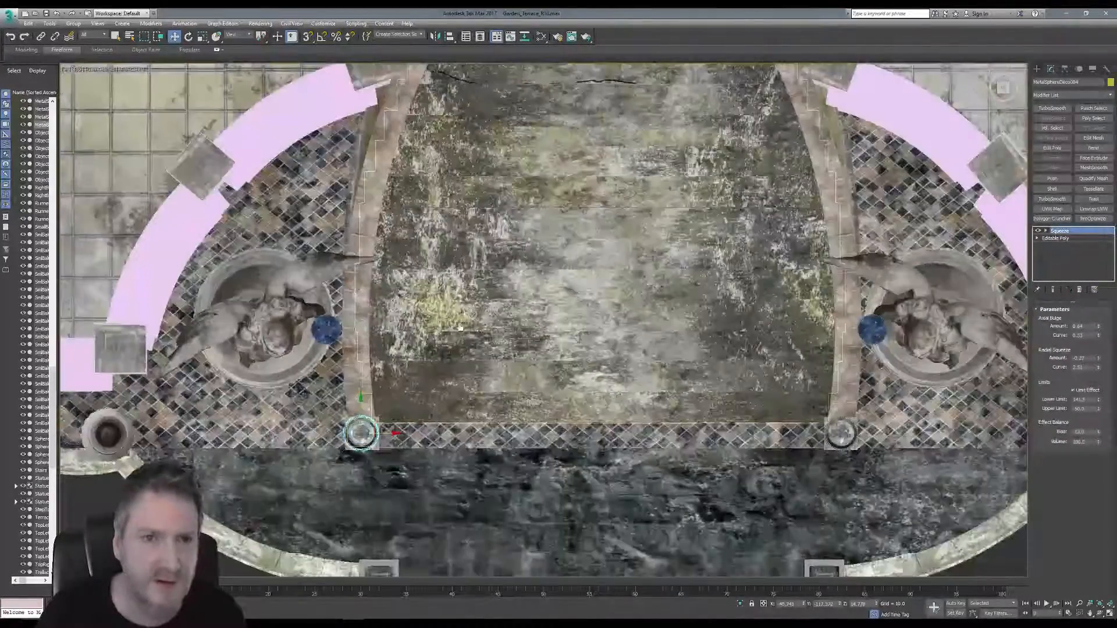
pyautogui.moveTo(460, 327); pyautogui.dragTo(456, 392, button='middle')
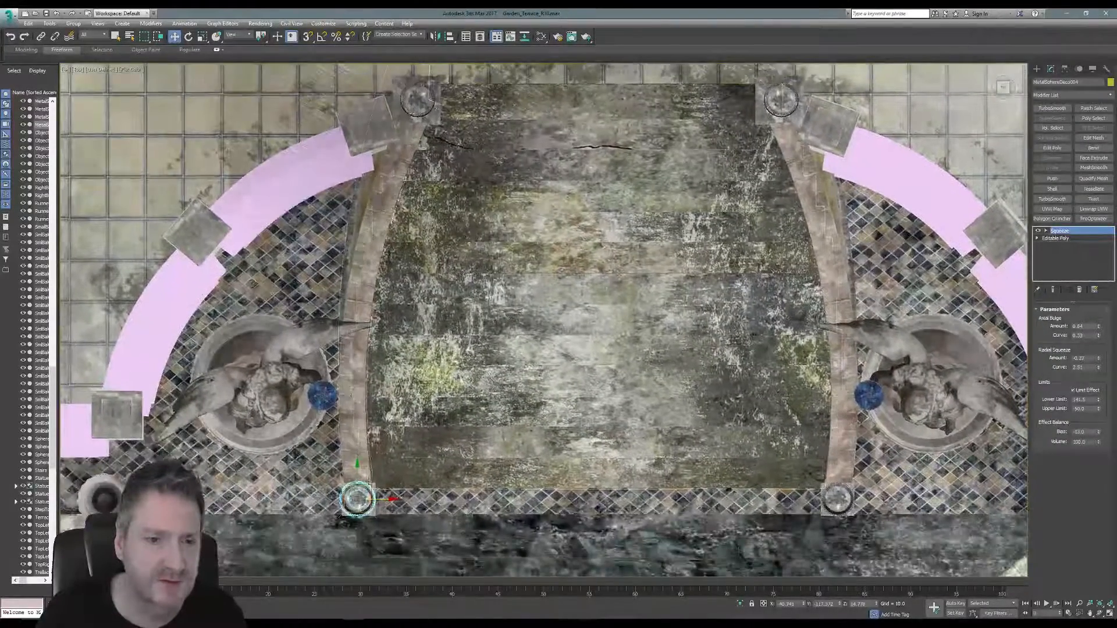
pyautogui.moveTo(357, 467)
pyautogui.mouseDown()
pyautogui.moveTo(373, 92)
pyautogui.moveTo(431, 70)
pyautogui.mouseUp()
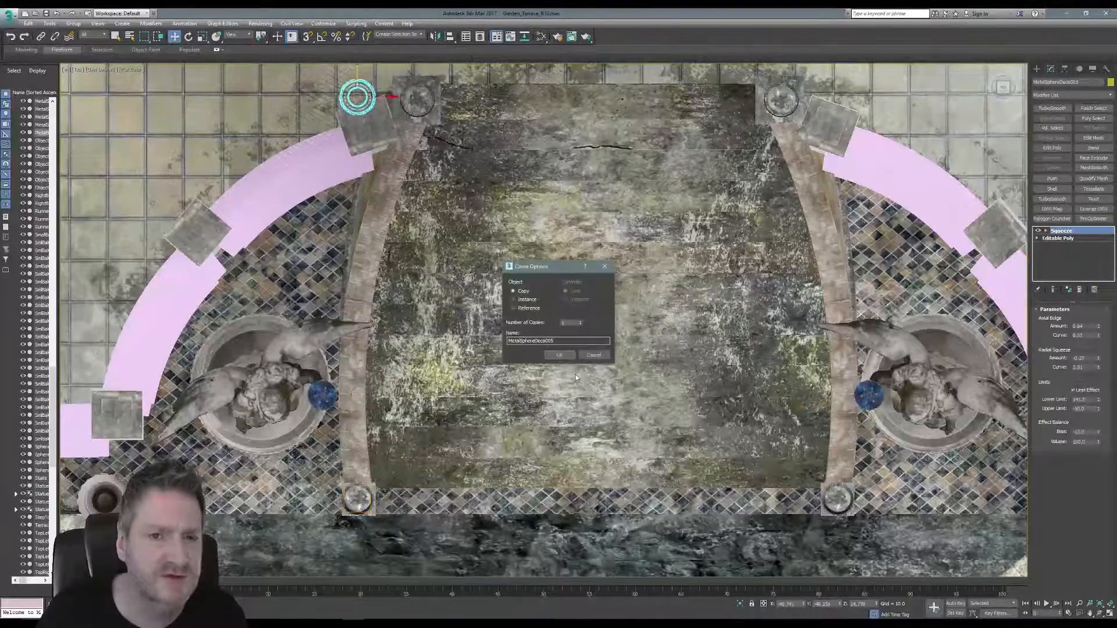
pyautogui.click(561, 357)
# Delete the old metal basket around the sphere on the upper-left pedestal.
pyautogui.moveTo(468, 200); pyautogui.dragTo(467, 208, button='middle')
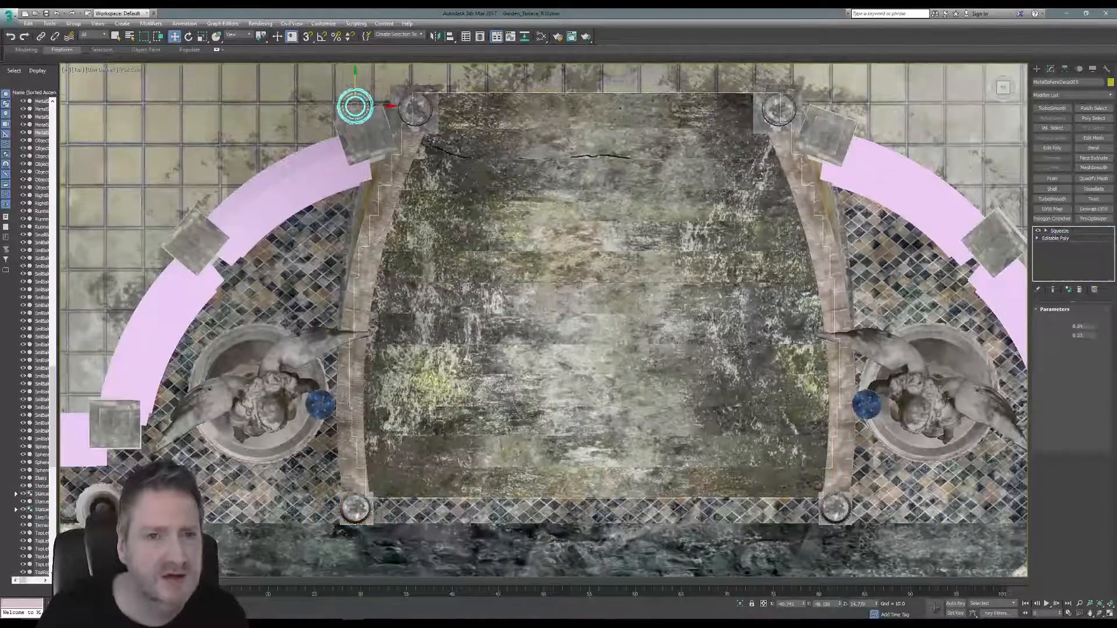
pyautogui.moveTo(431, 140); pyautogui.dragTo(463, 286, button='middle')
pyautogui.scroll(6, 430, 248)
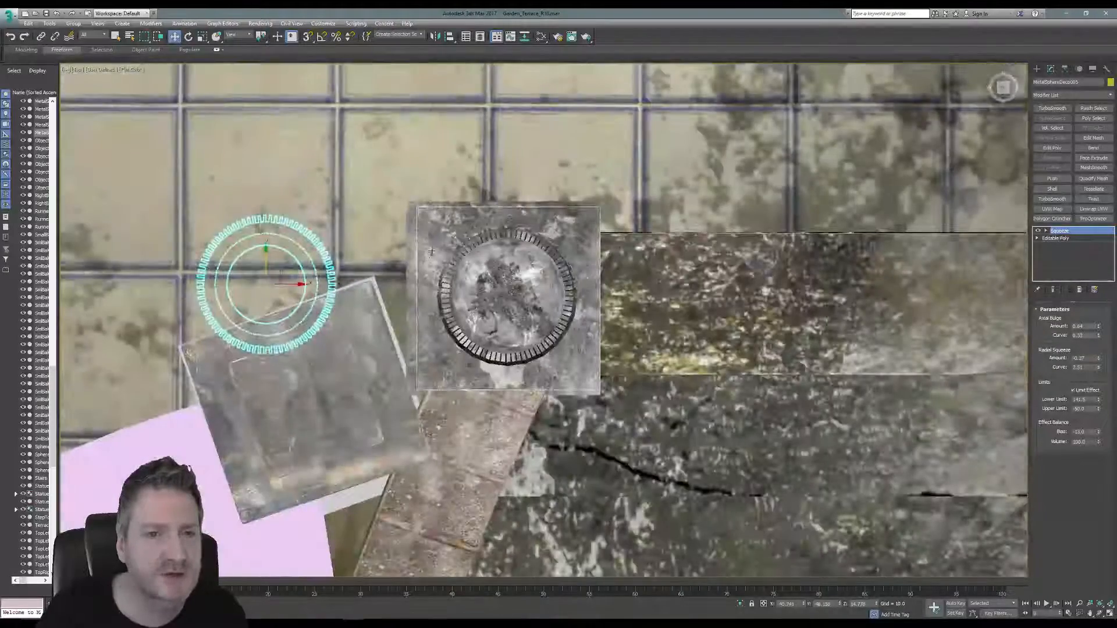
pyautogui.click(466, 250)
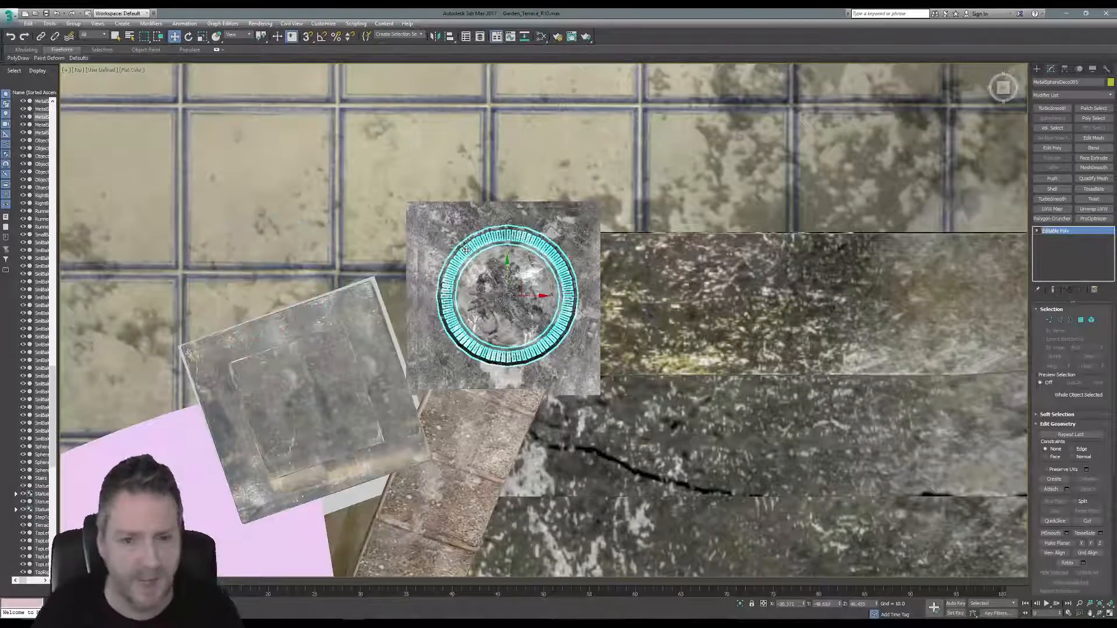
pyautogui.press('Delete')
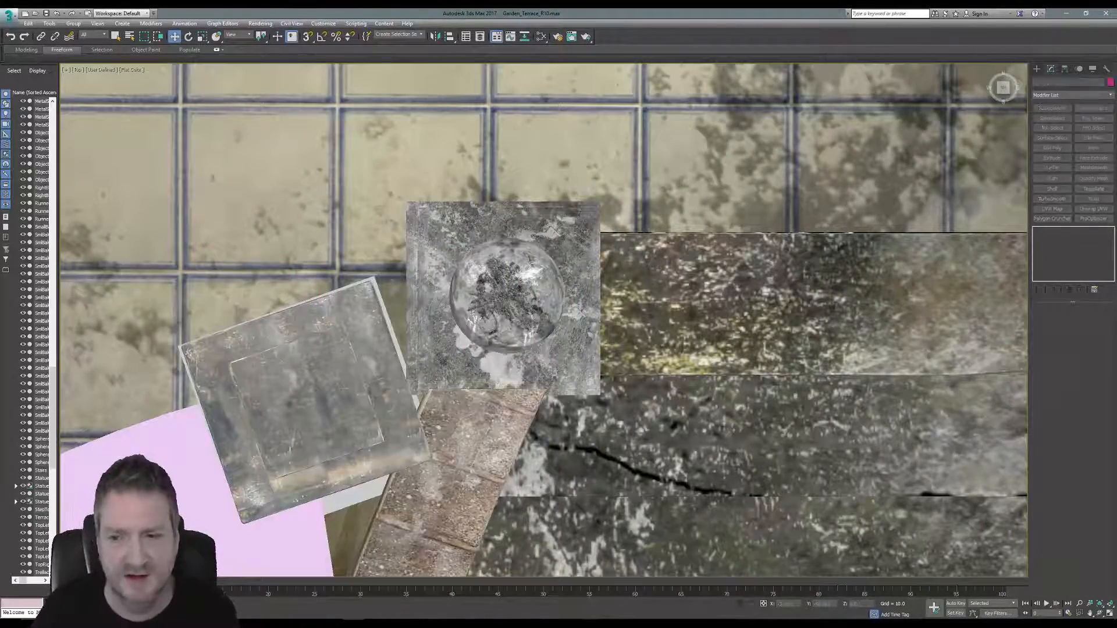
# Return to the four-viewport layout, widen the scene object list and select the newest basket copy, MetalSphereDeco005.
pyautogui.click(1108, 614)
pyautogui.moveTo(437, 464); pyautogui.dragTo(450, 489, button='middle')
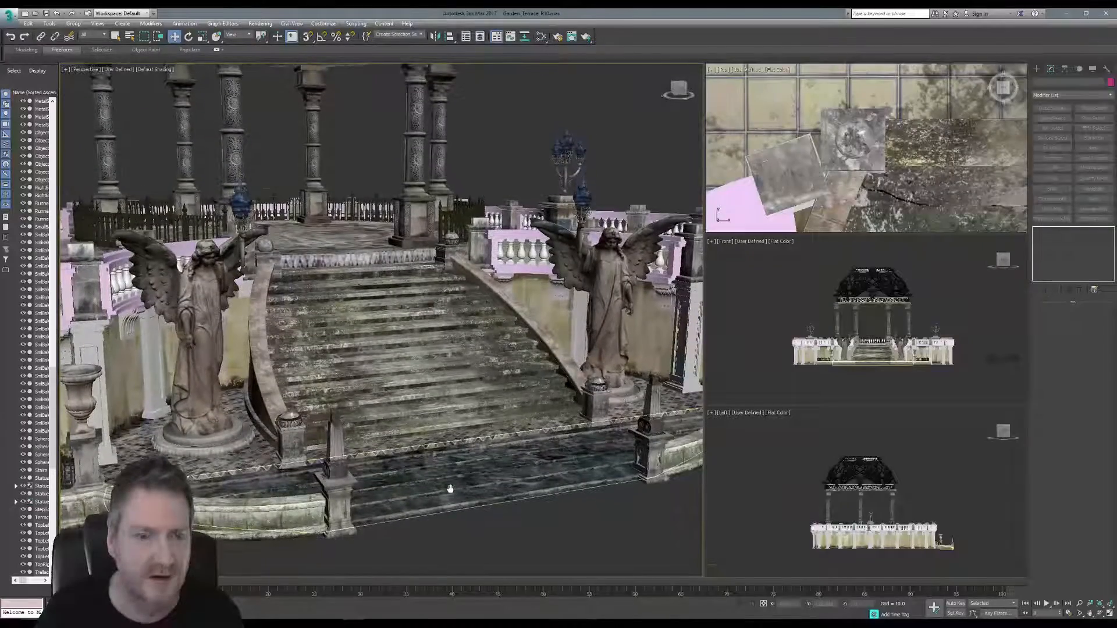
pyautogui.click(383, 406)
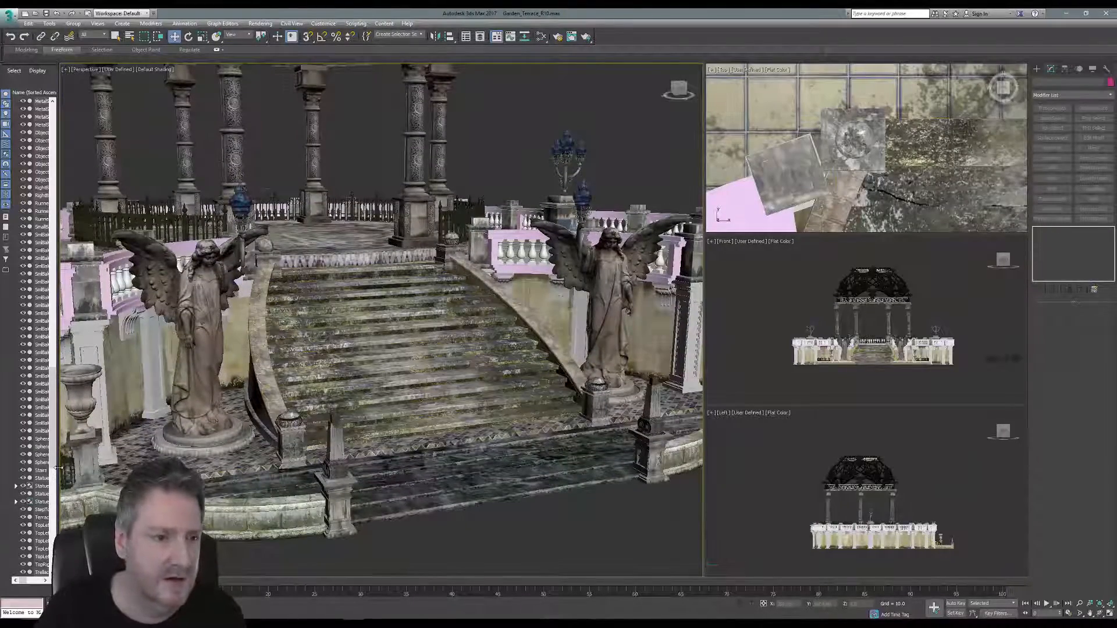
pyautogui.moveTo(57, 403); pyautogui.dragTo(111, 400)
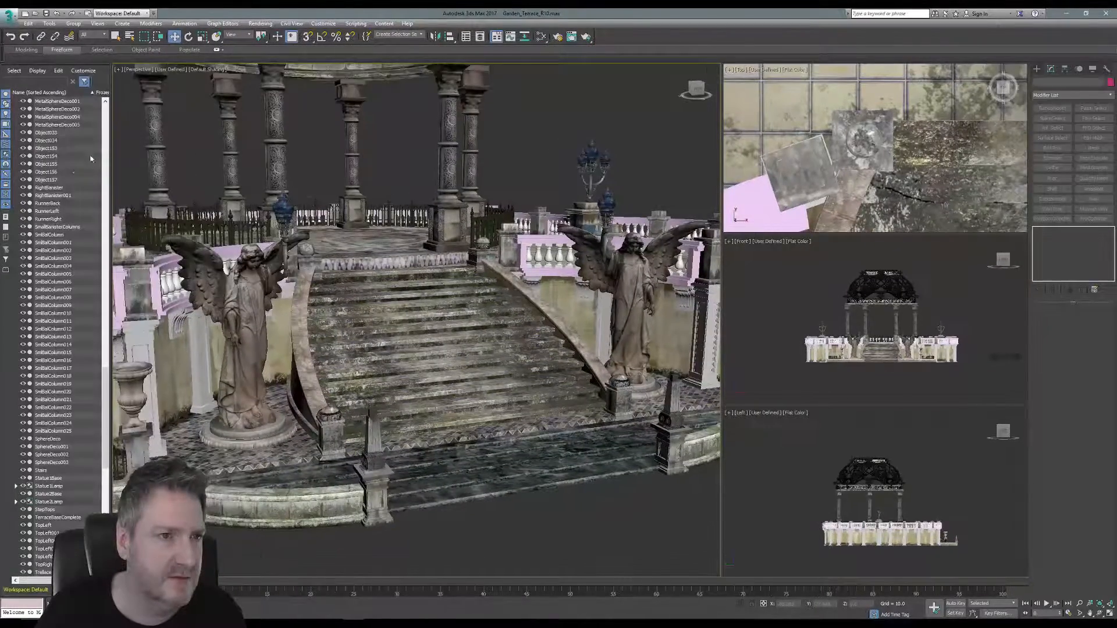
pyautogui.scroll(-20, 108, 197)
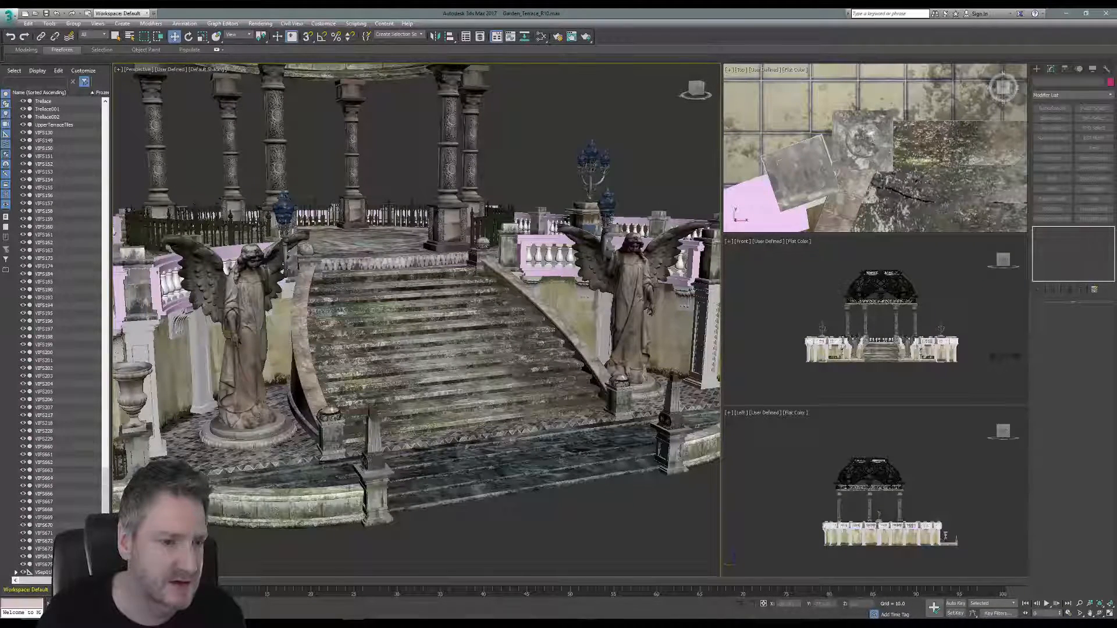
pyautogui.click(47, 564)
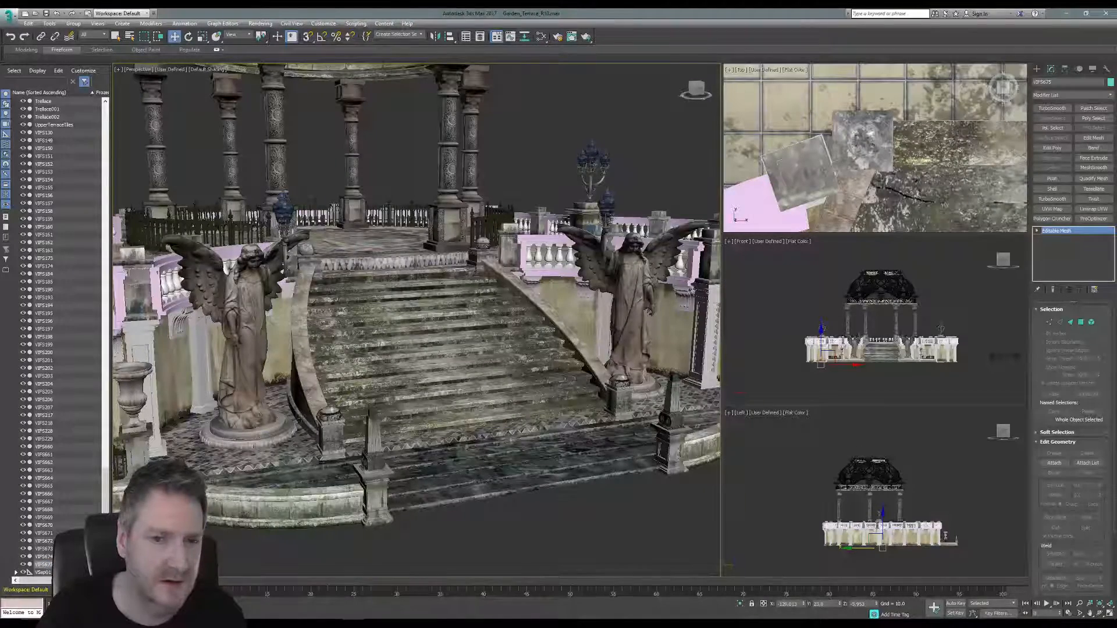
pyautogui.click(332, 415)
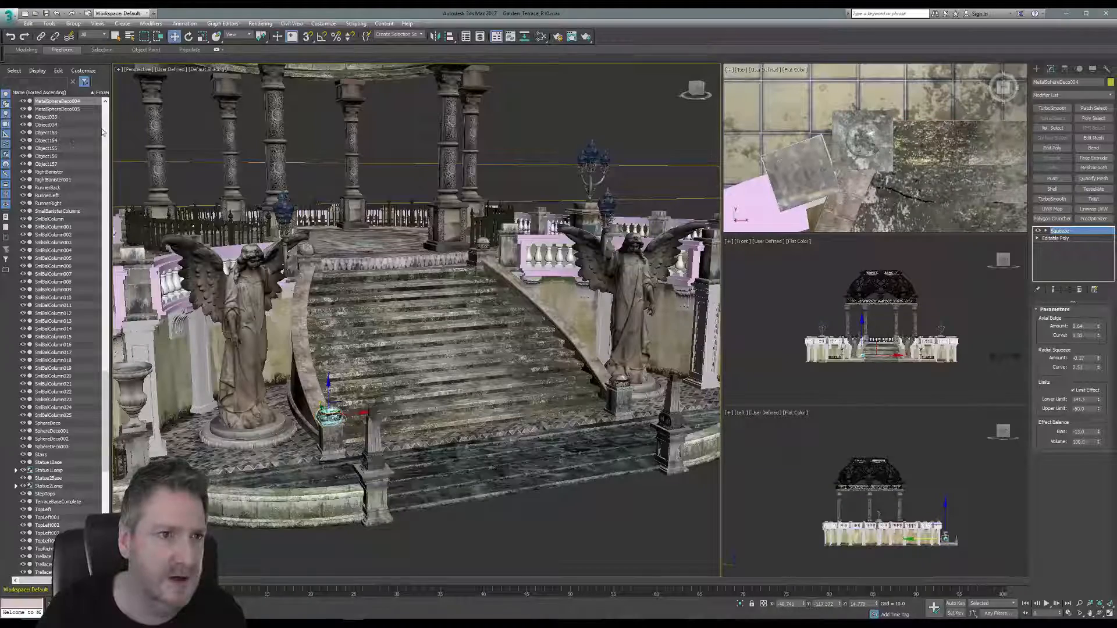
pyautogui.click(63, 109)
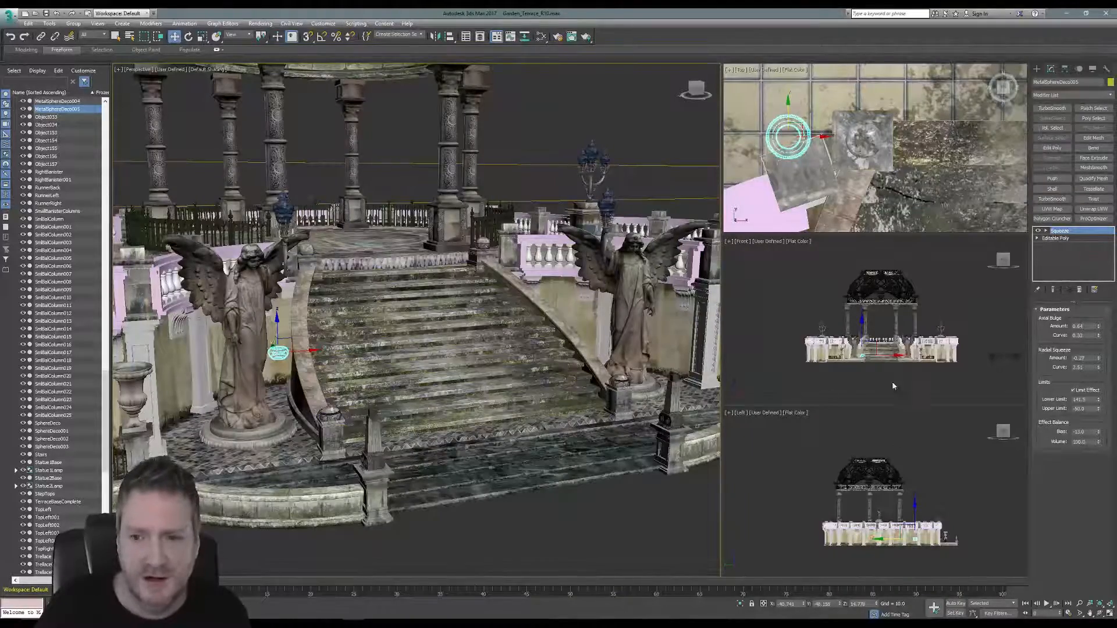
# Raise the basket copy in the front view to roughly the height of the sphere on the upper-left pedestal.
pyautogui.scroll(8, 881, 326)
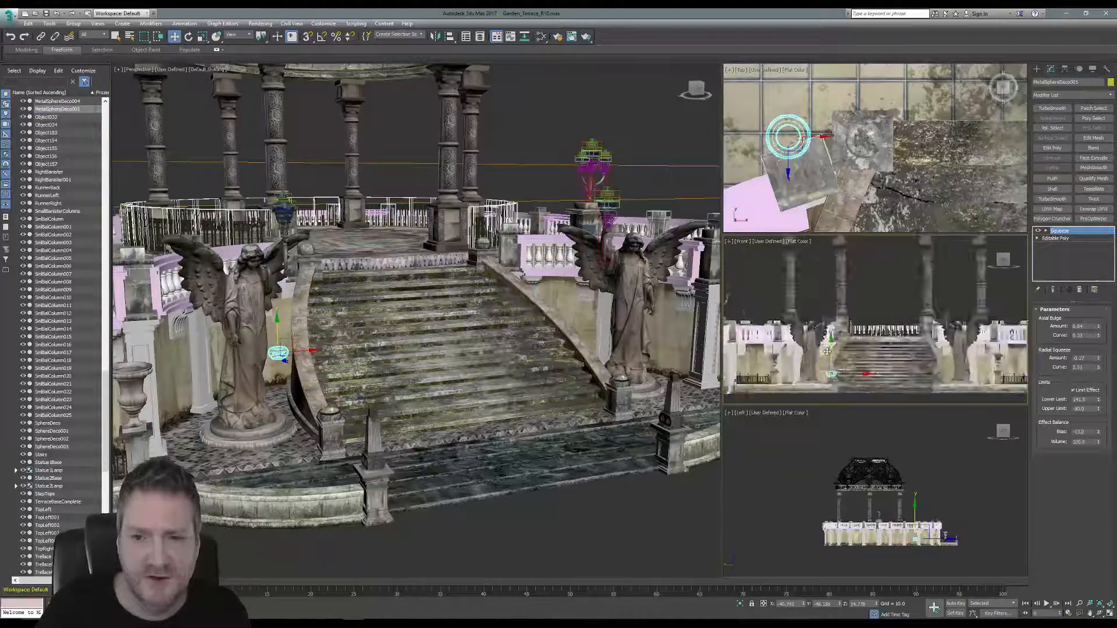
pyautogui.scroll(5, 826, 351)
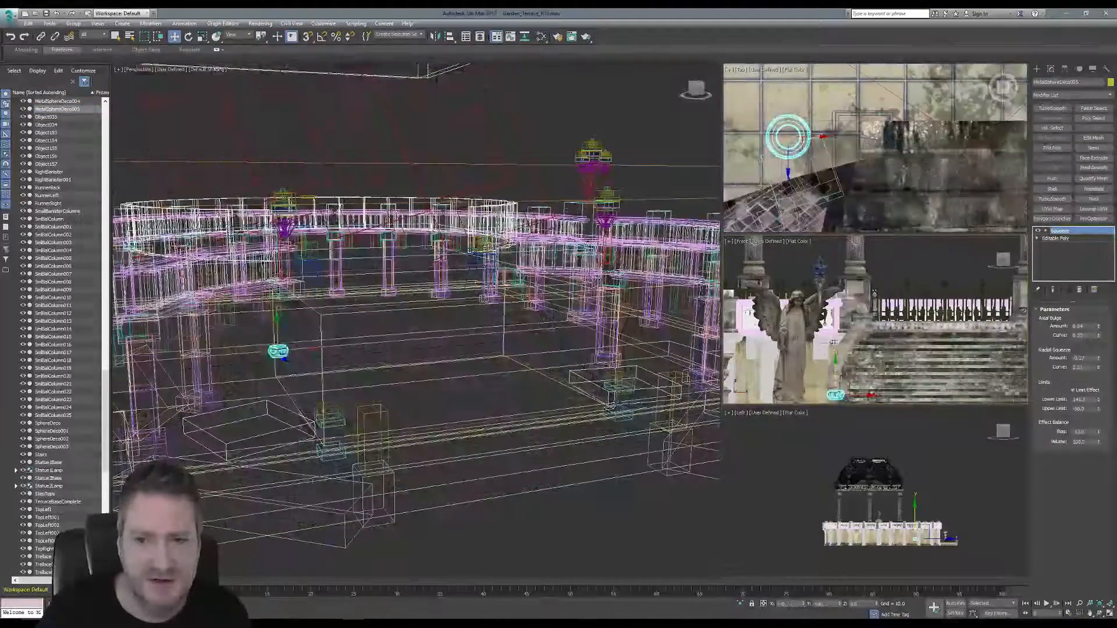
pyautogui.moveTo(834, 342); pyautogui.dragTo(868, 287)
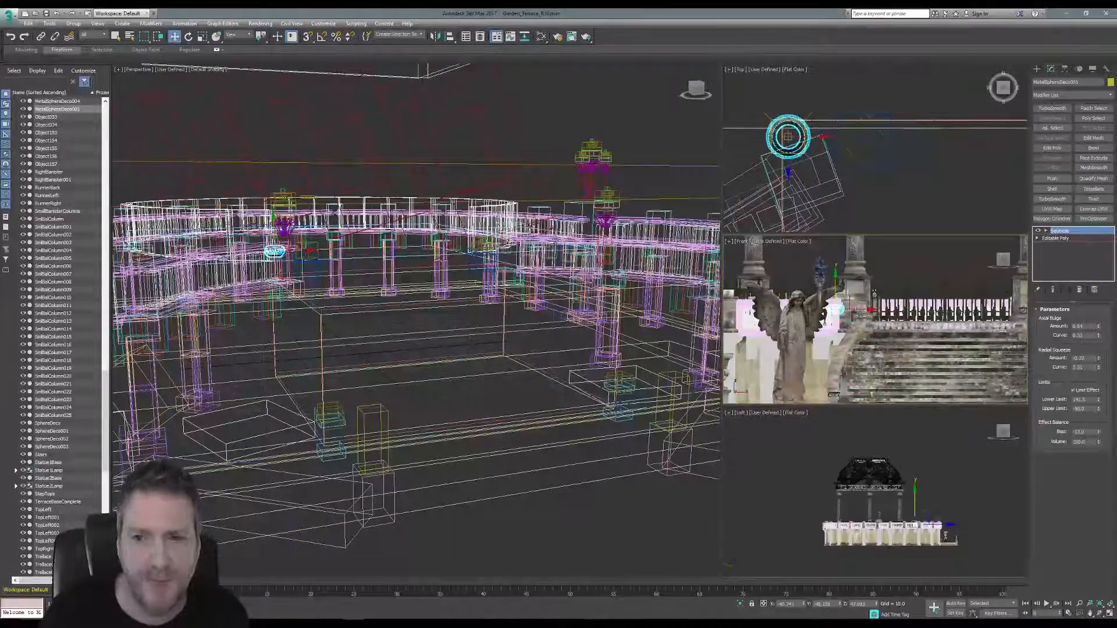
# Shift the basket sideways onto the upper-left pedestal in the front view and fine-tune its height around the sphere.
pyautogui.scroll(7, 852, 313)
pyautogui.moveTo(845, 312); pyautogui.dragTo(833, 349, button='middle')
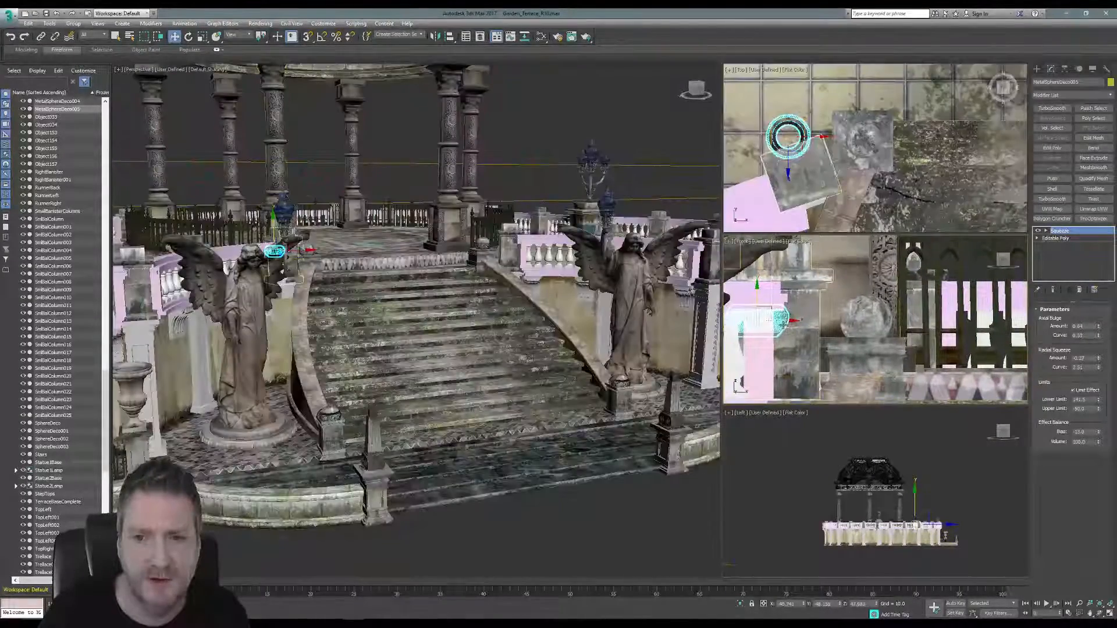
pyautogui.moveTo(784, 323); pyautogui.dragTo(890, 325)
pyautogui.scroll(2, 880, 329)
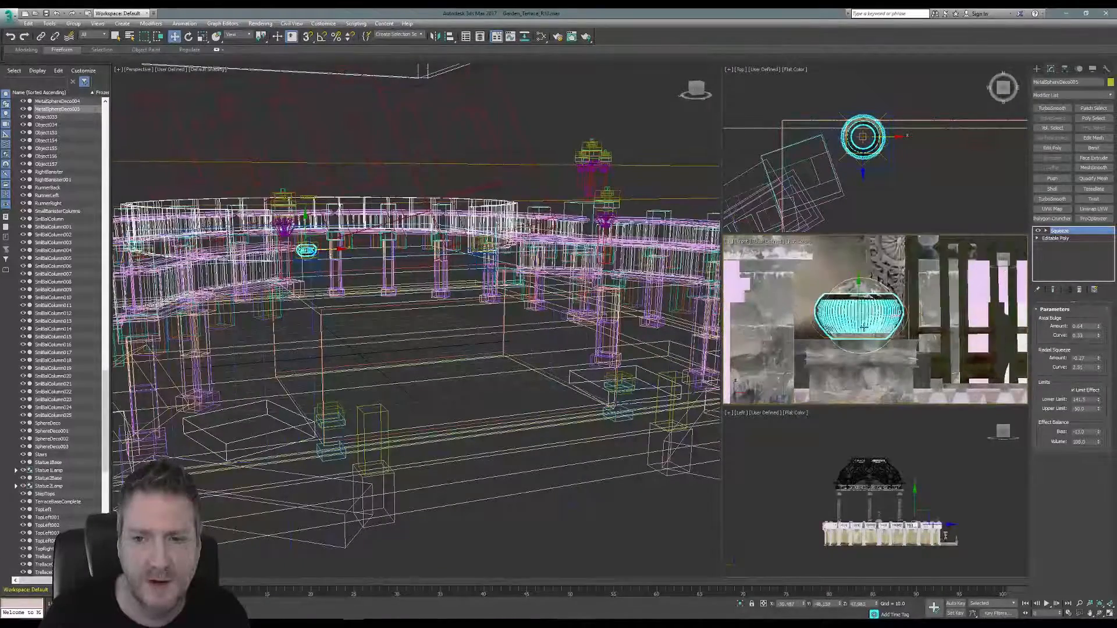
pyautogui.scroll(2, 864, 328)
pyautogui.moveTo(857, 290); pyautogui.dragTo(858, 299)
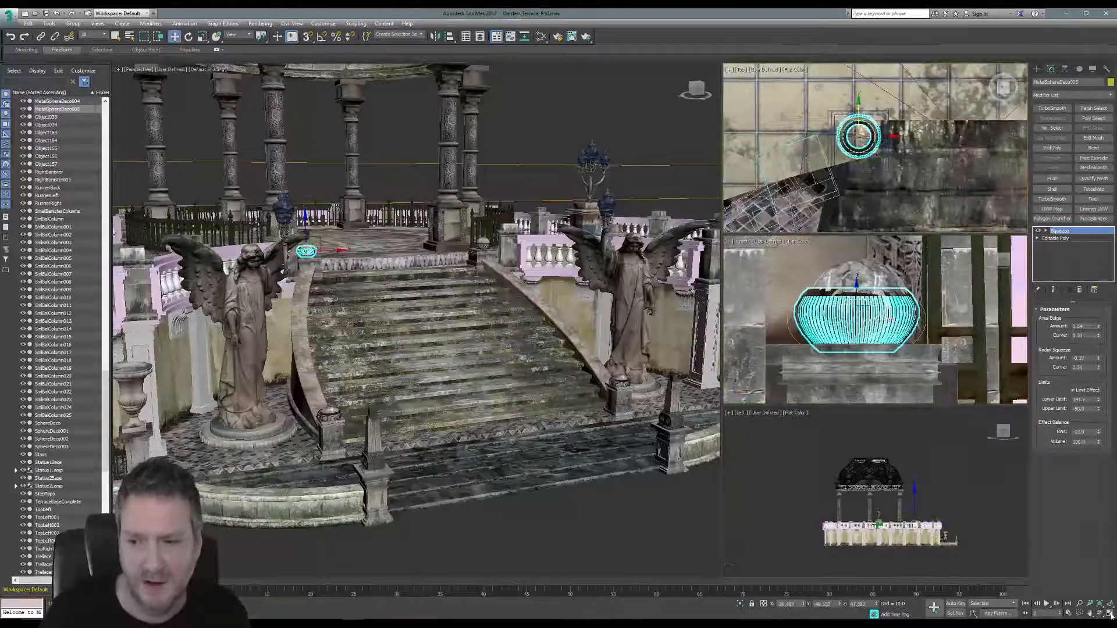
# Center the basket around the sphere on the upper-left pedestal in an enlarged top view.
pyautogui.click(1109, 614)
pyautogui.scroll(3, 547, 324)
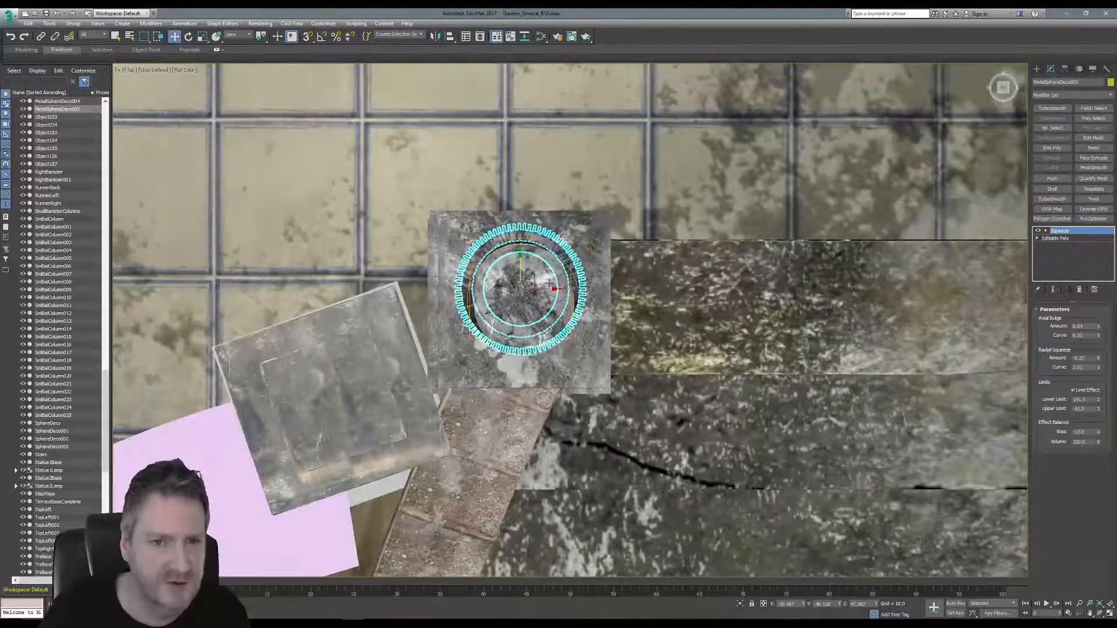
pyautogui.moveTo(508, 283); pyautogui.dragTo(507, 306)
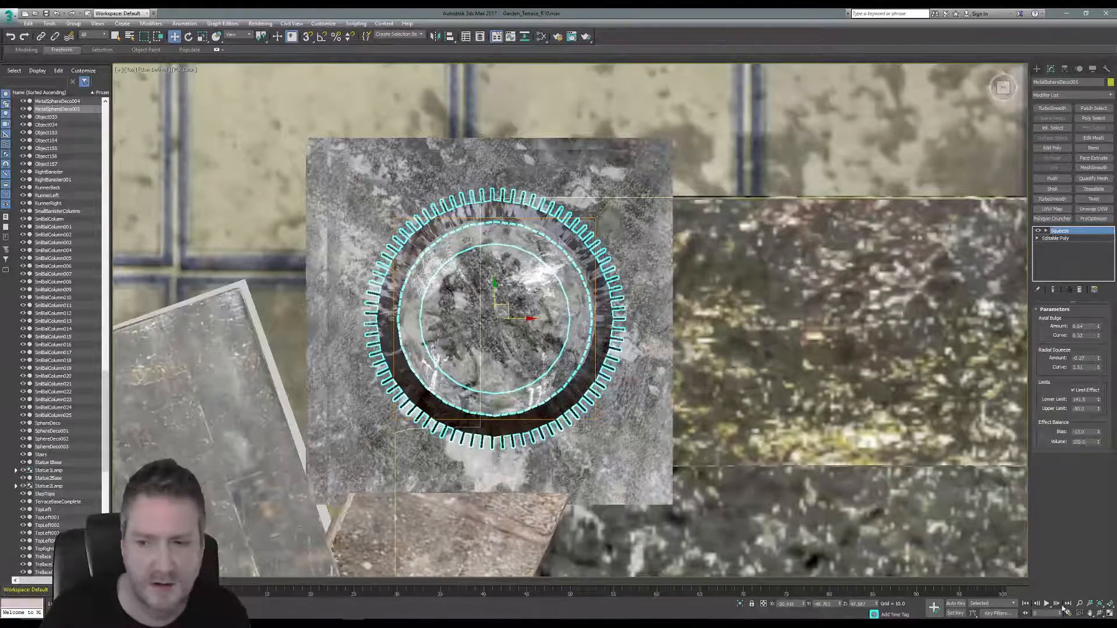
# Examine the fit of the basket around the upper-left pedestal's sphere in the perspective view from several angles.
pyautogui.click(1109, 615)
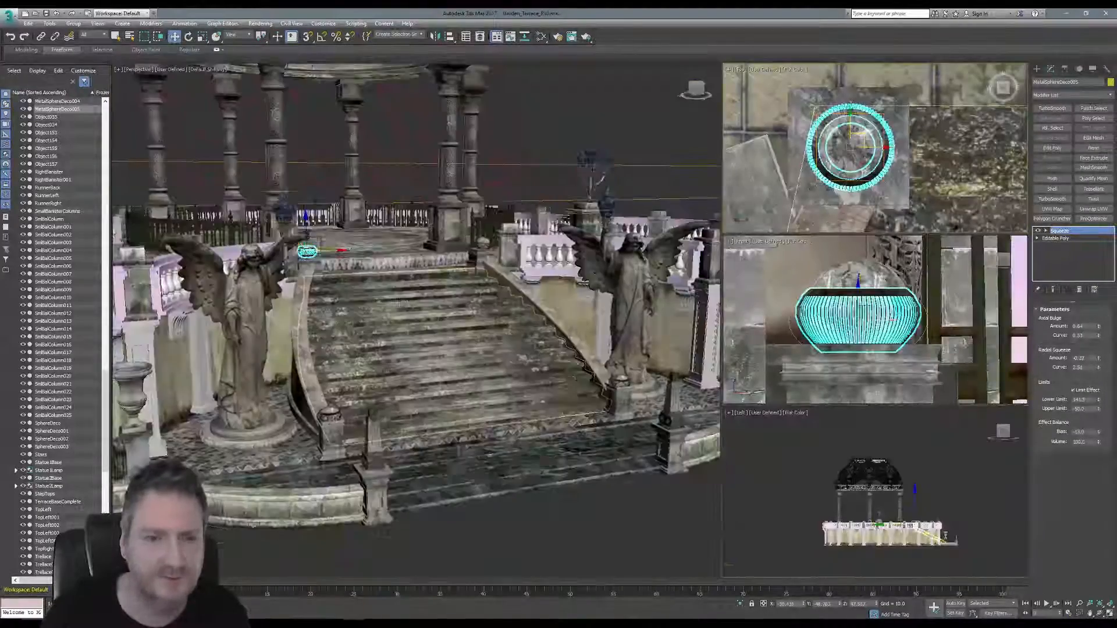
pyautogui.moveTo(340, 225); pyautogui.dragTo(374, 361, button='middle')
pyautogui.scroll(5, 373, 402)
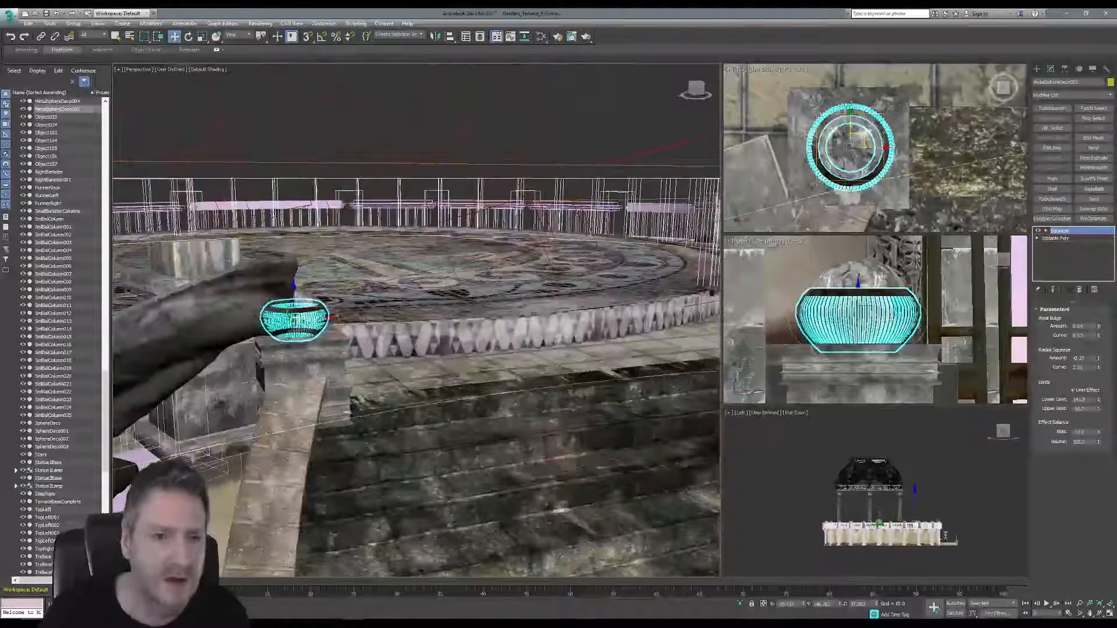
pyautogui.scroll(1, 296, 316)
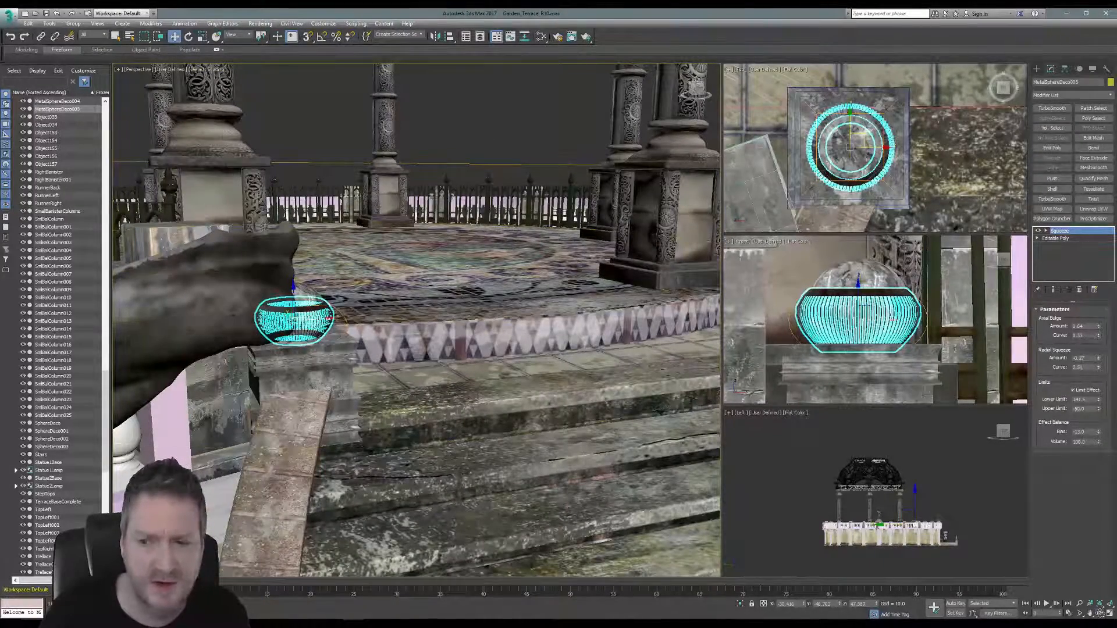
pyautogui.click(1100, 614)
pyautogui.moveTo(392, 354); pyautogui.dragTo(302, 308)
pyautogui.scroll(5, 302, 308)
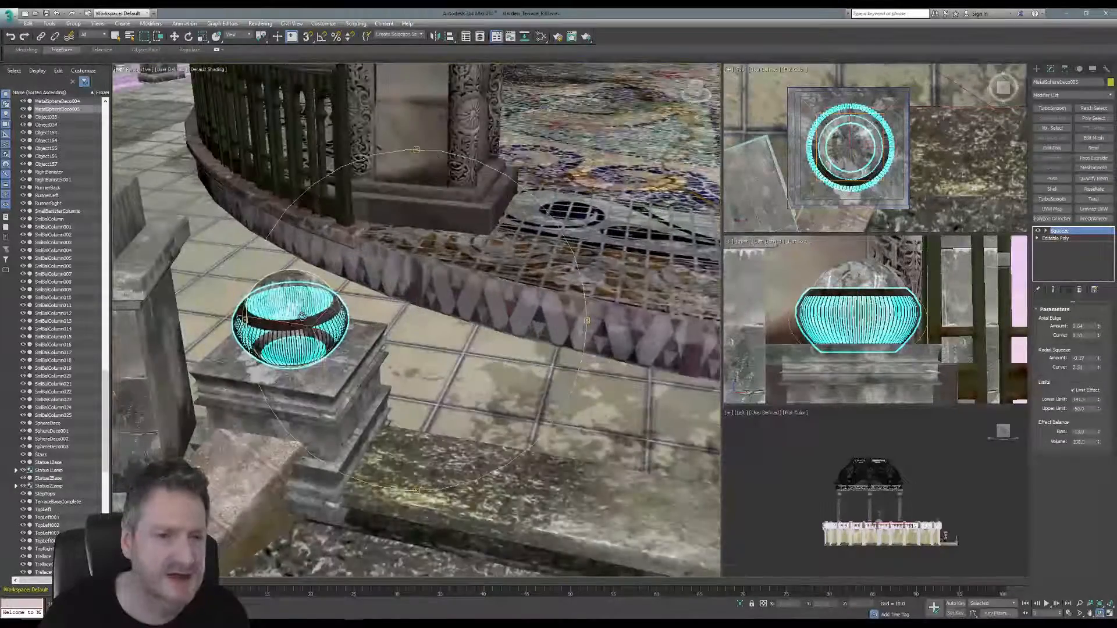
pyautogui.moveTo(408, 330); pyautogui.dragTo(280, 342)
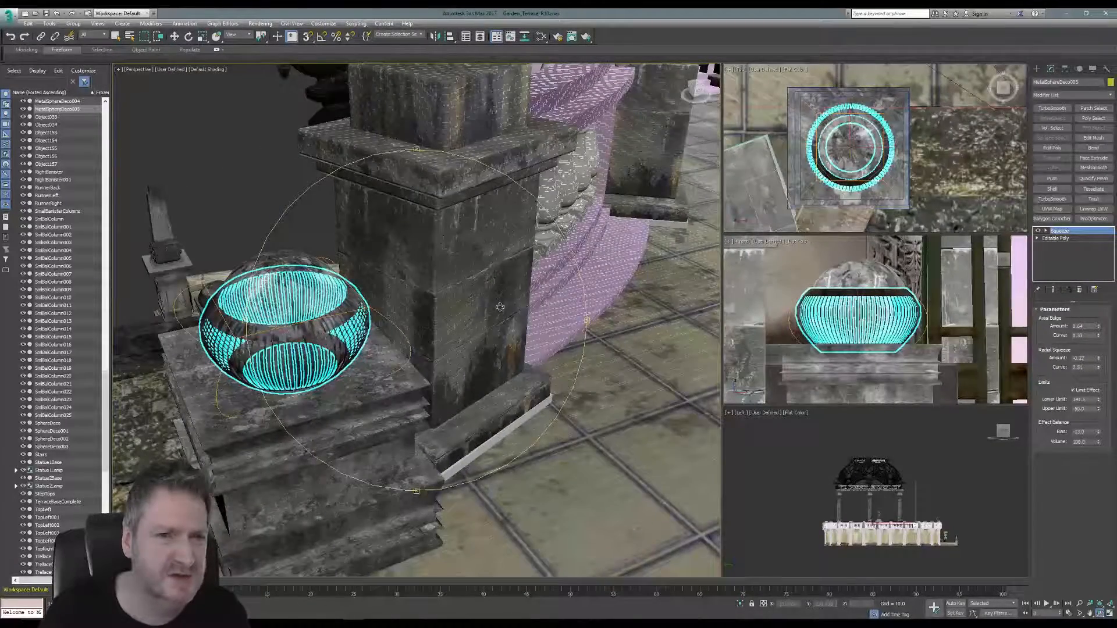
# Delete the old metal basket around the sphere on the upper-right stair pedestal in the enlarged top view.
pyautogui.moveTo(500, 307); pyautogui.dragTo(455, 313)
pyautogui.moveTo(404, 359); pyautogui.dragTo(426, 330)
pyautogui.press('w')
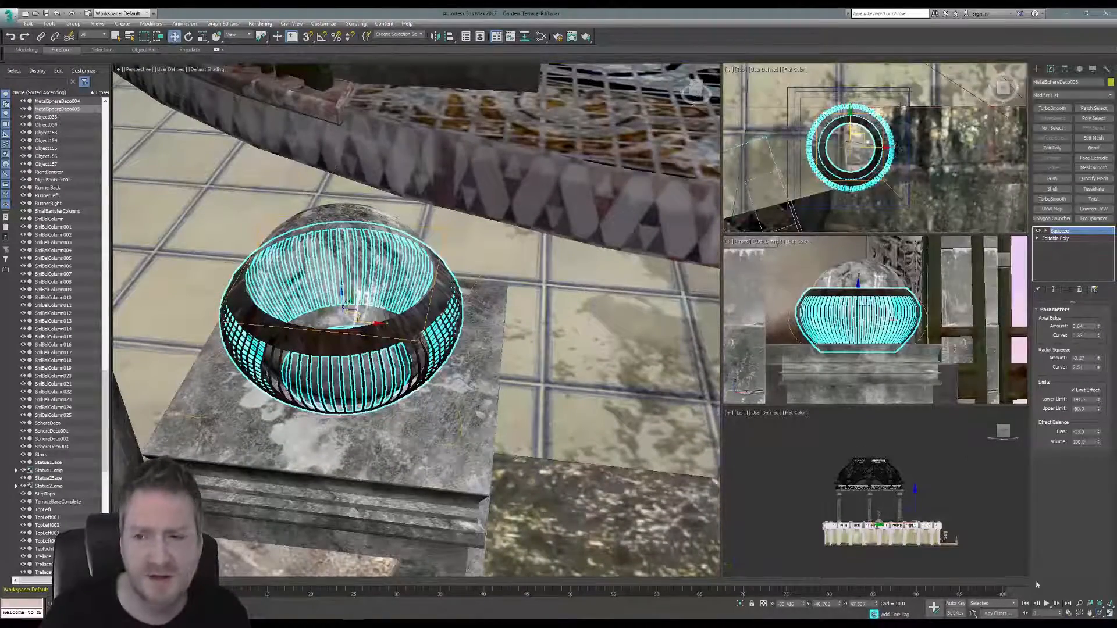
pyautogui.click(1111, 614)
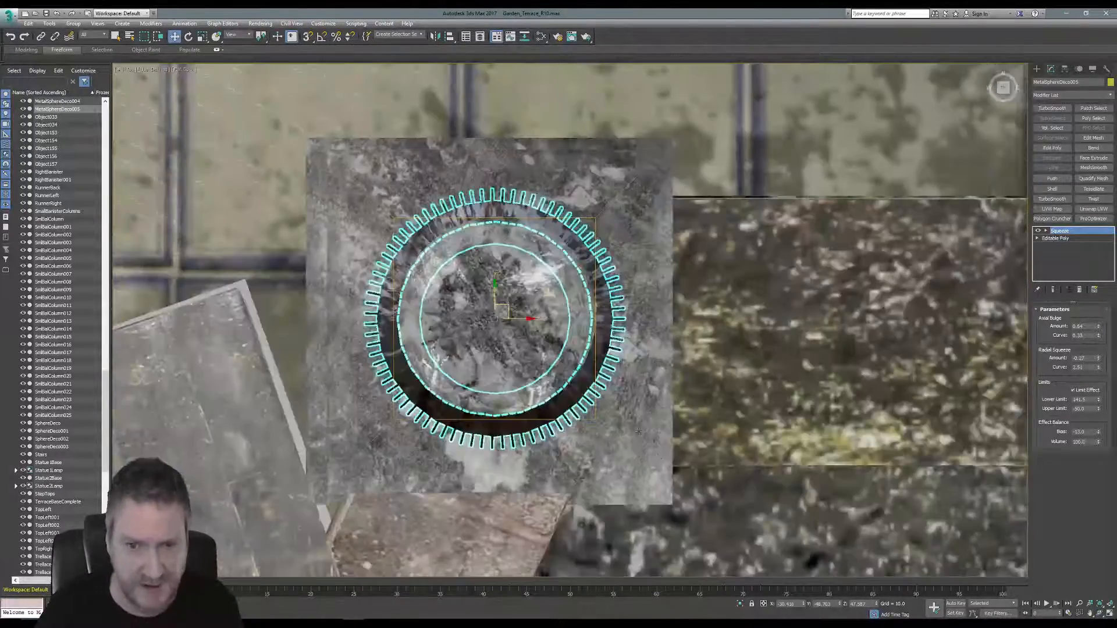
pyautogui.moveTo(669, 424); pyautogui.dragTo(474, 403, button='middle')
pyautogui.scroll(-6, 476, 405)
pyautogui.moveTo(639, 378); pyautogui.dragTo(354, 308, button='middle')
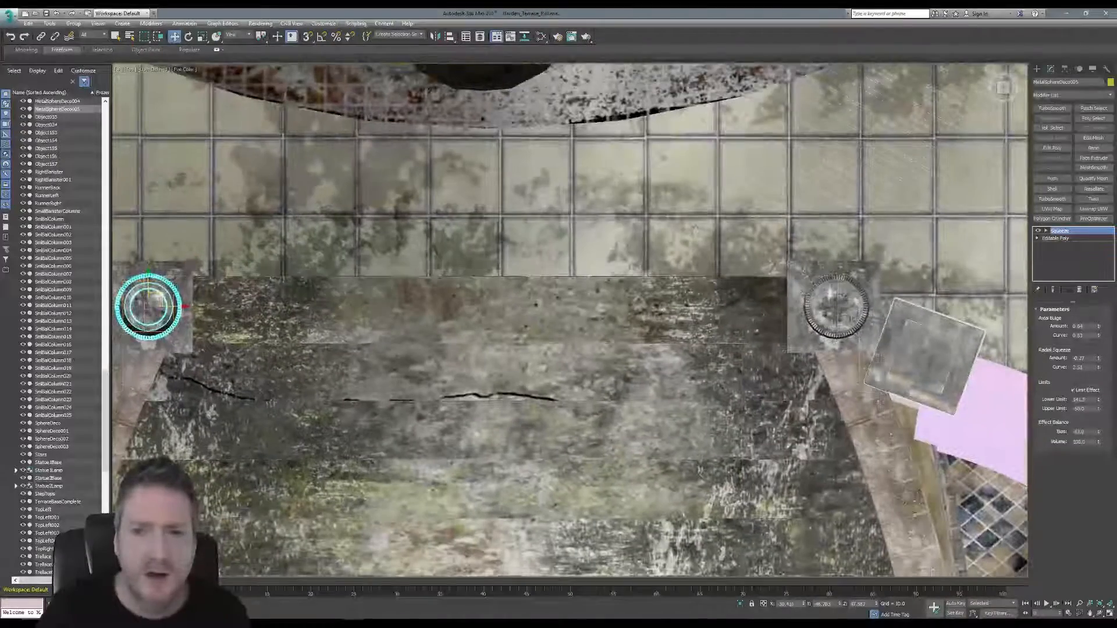
pyautogui.click(827, 336)
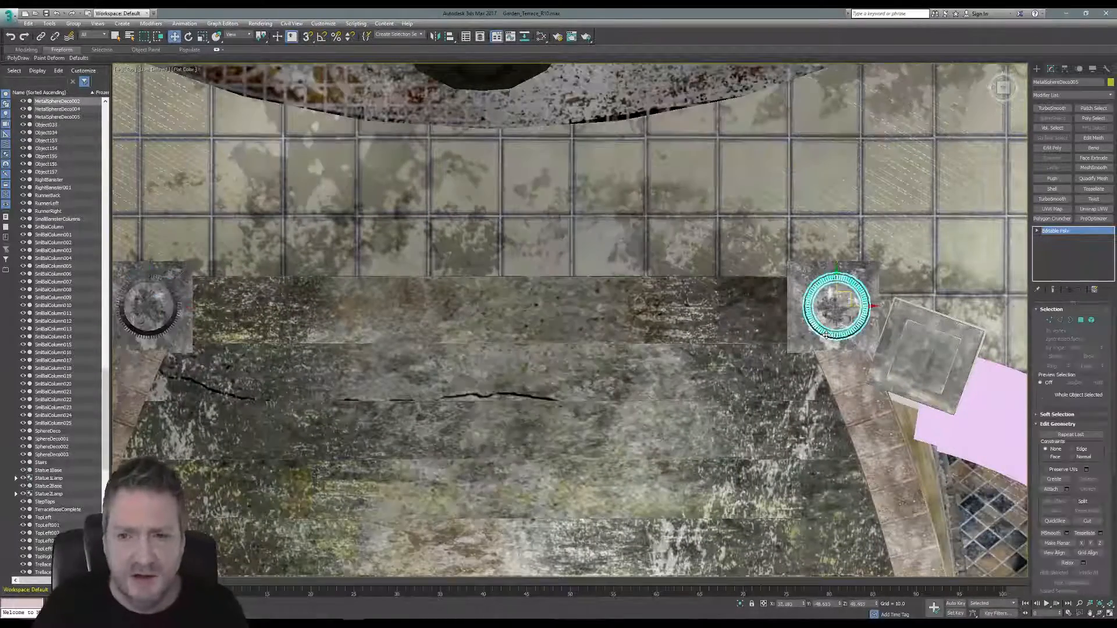
pyautogui.press('Delete')
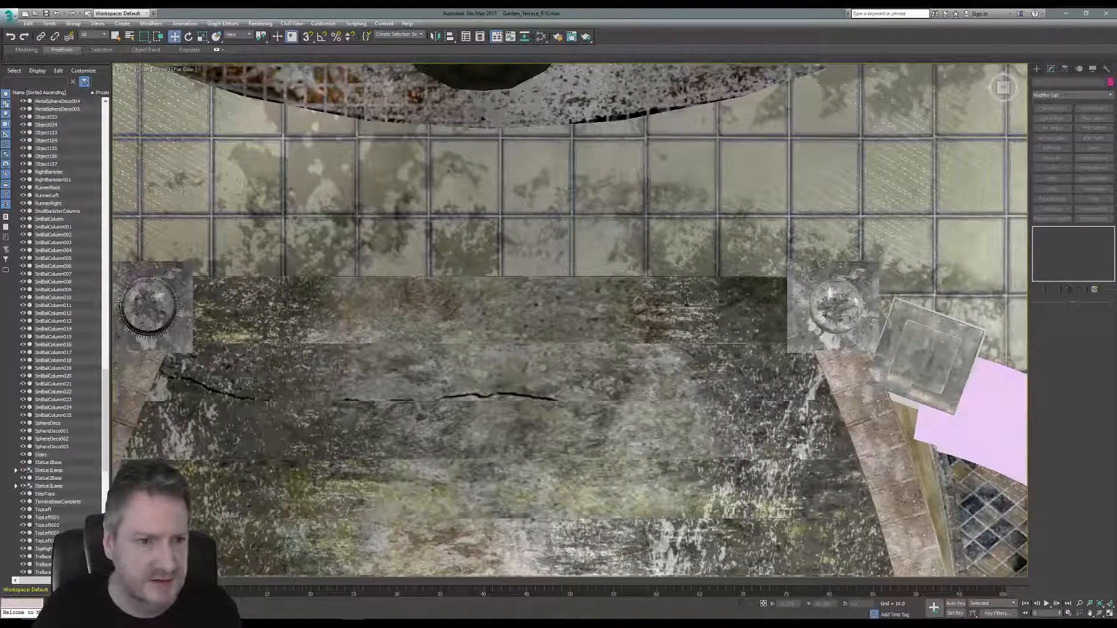
# Copy the reshaped basket from the upper-left pedestal across the stairs onto the sphere of the upper-right pedestal.
pyautogui.click(174, 301)
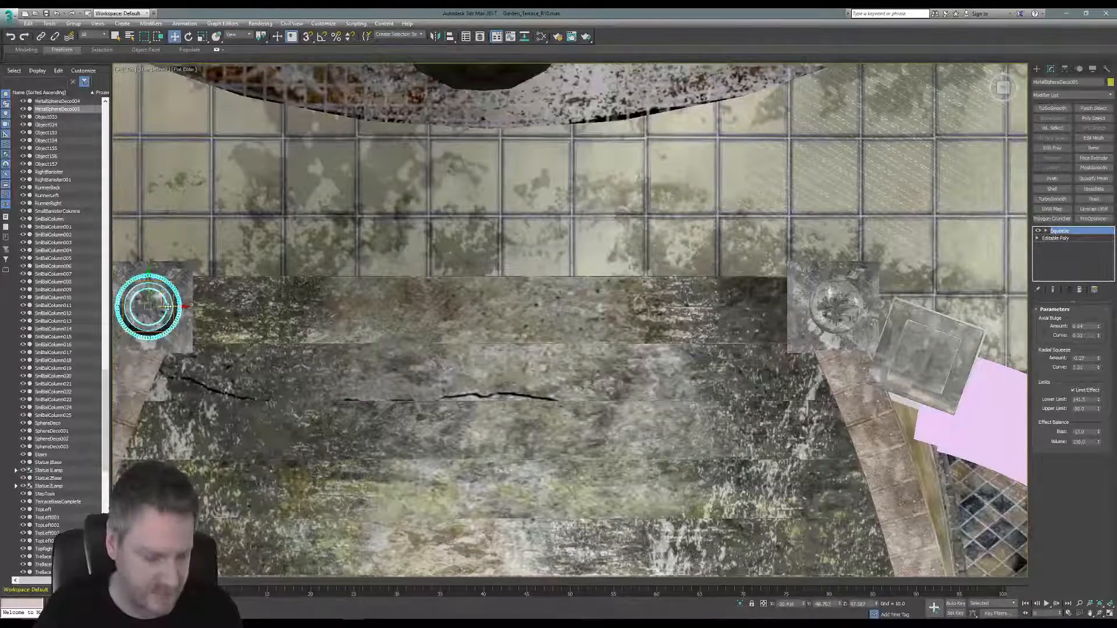
pyautogui.keyDown('shift'); pyautogui.moveTo(201, 314); pyautogui.dragTo(864, 333); pyautogui.keyUp('shift')
pyautogui.click(560, 356)
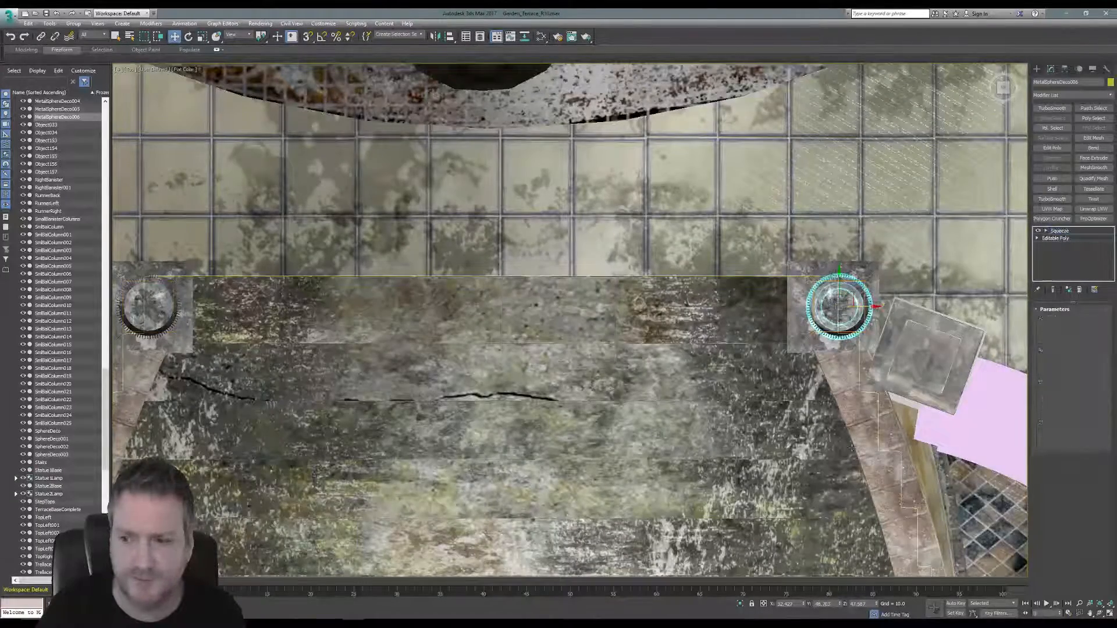
pyautogui.click(1110, 614)
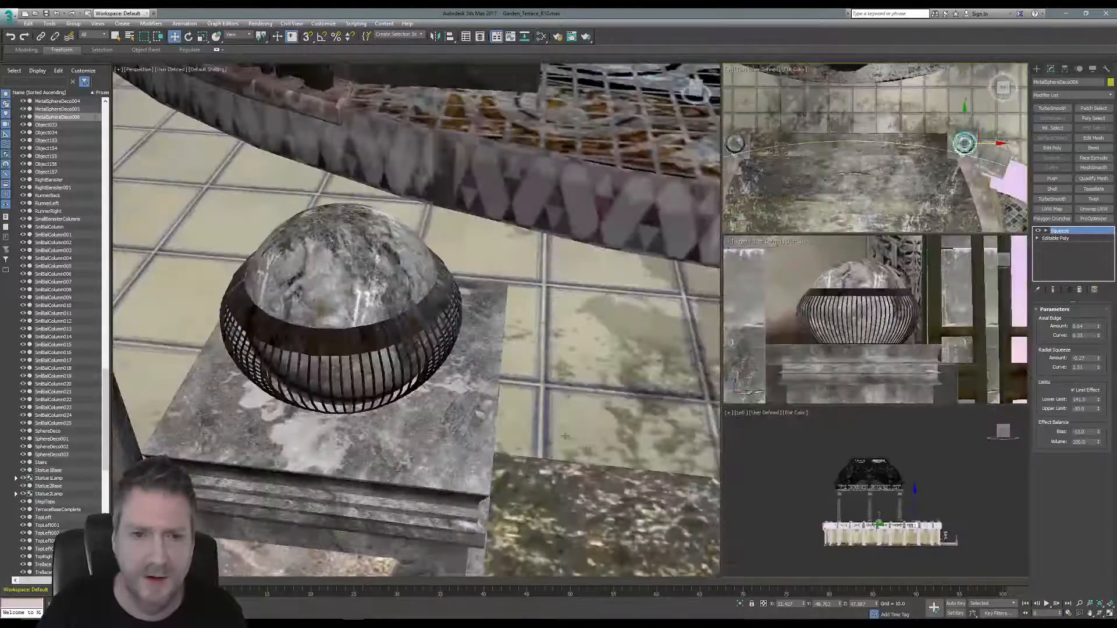
# Examine the whole staircase and the baskets on its pedestals in the perspective view, and clear the selection.
pyautogui.moveTo(521, 412); pyautogui.dragTo(538, 76, button='middle')
pyautogui.scroll(-5, 492, 375)
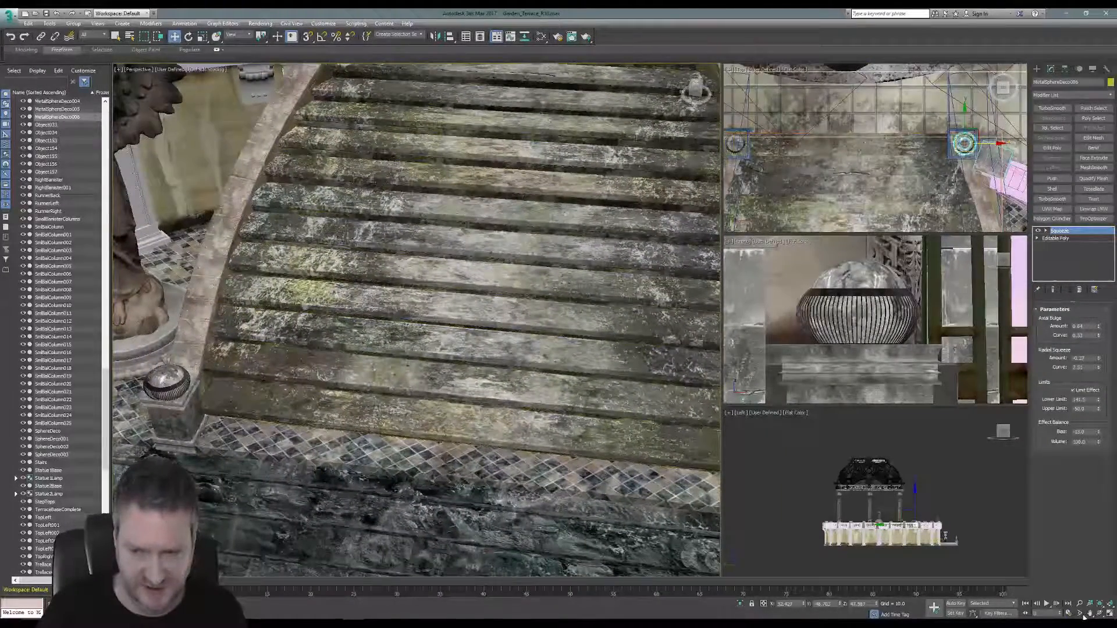
pyautogui.press('z')
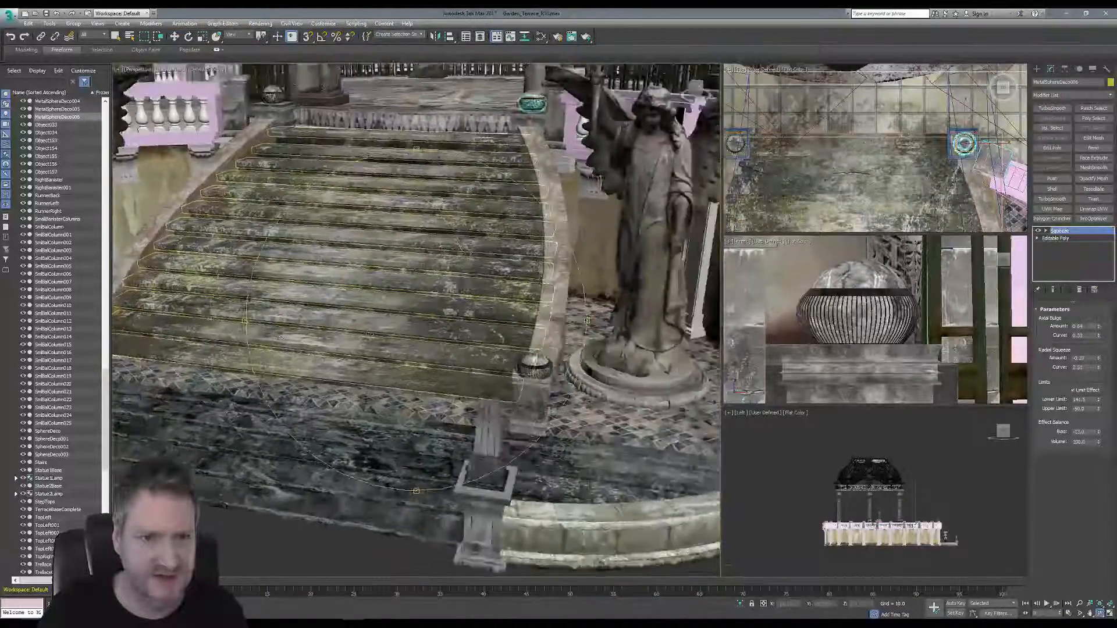
pyautogui.moveTo(401, 353); pyautogui.dragTo(361, 325)
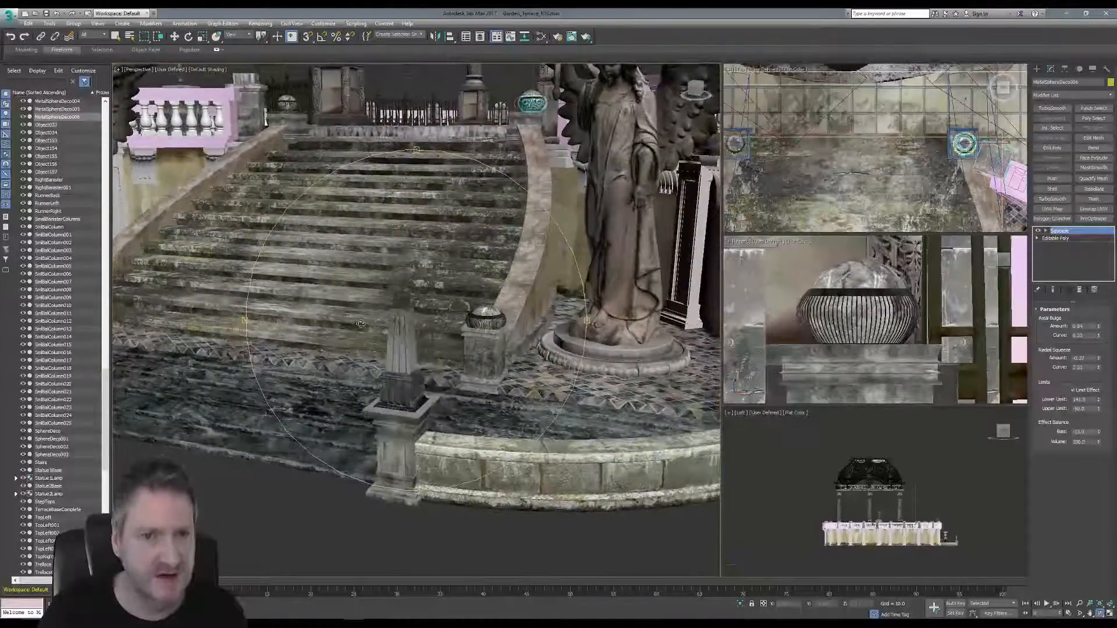
pyautogui.moveTo(361, 325); pyautogui.dragTo(444, 334, button='middle')
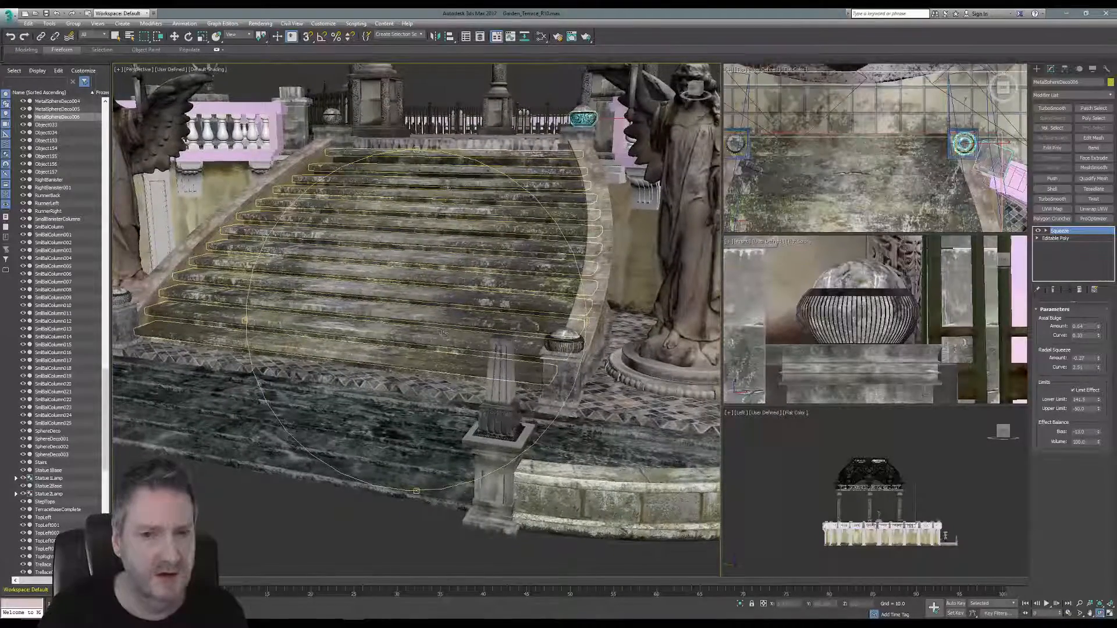
pyautogui.keyDown('alt'); pyautogui.moveTo(462, 247); pyautogui.dragTo(498, 270, button='middle'); pyautogui.keyUp('alt')
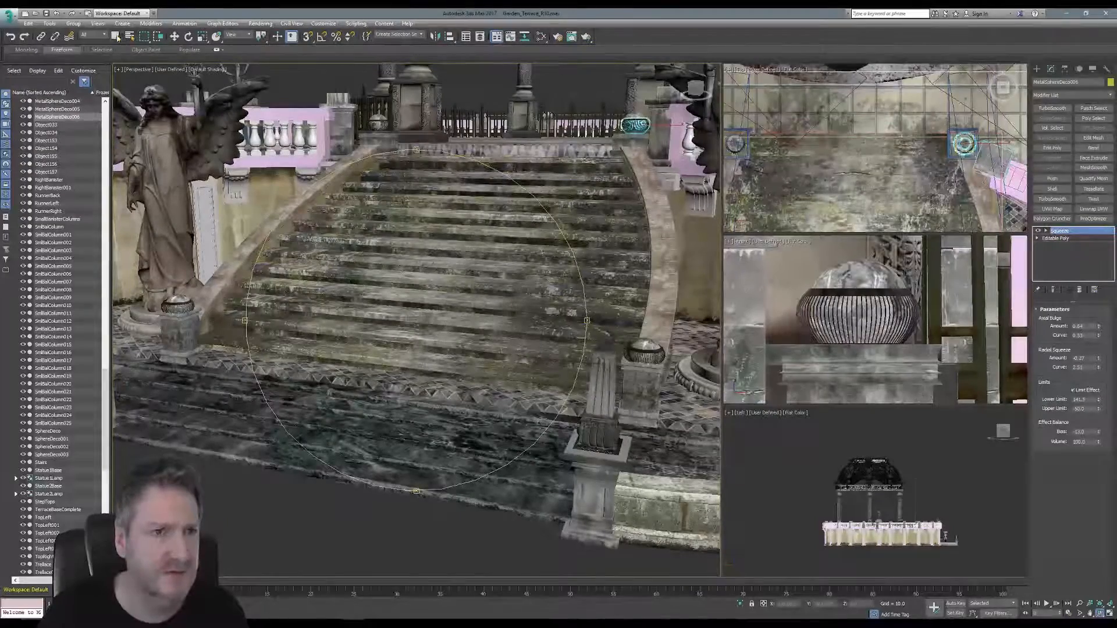
pyautogui.click(116, 37)
pyautogui.click(576, 87)
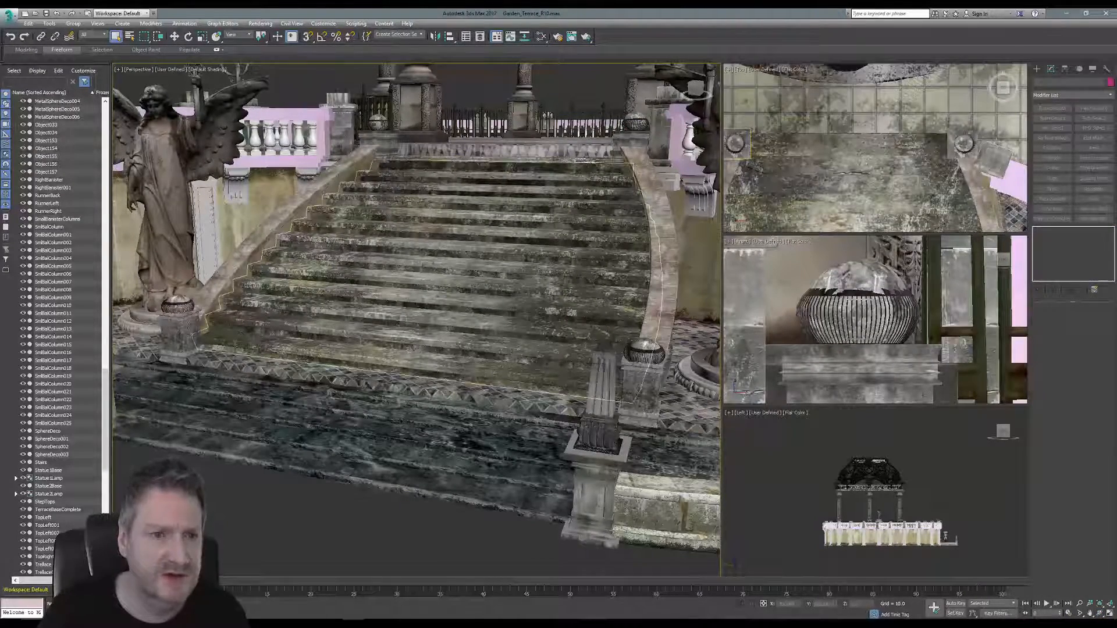
# Select both baskets at the foot of the stairs and raise them slightly together.
pyautogui.click(177, 306)
pyautogui.keyDown('ctrl'); pyautogui.click(644, 354); pyautogui.keyUp('ctrl')
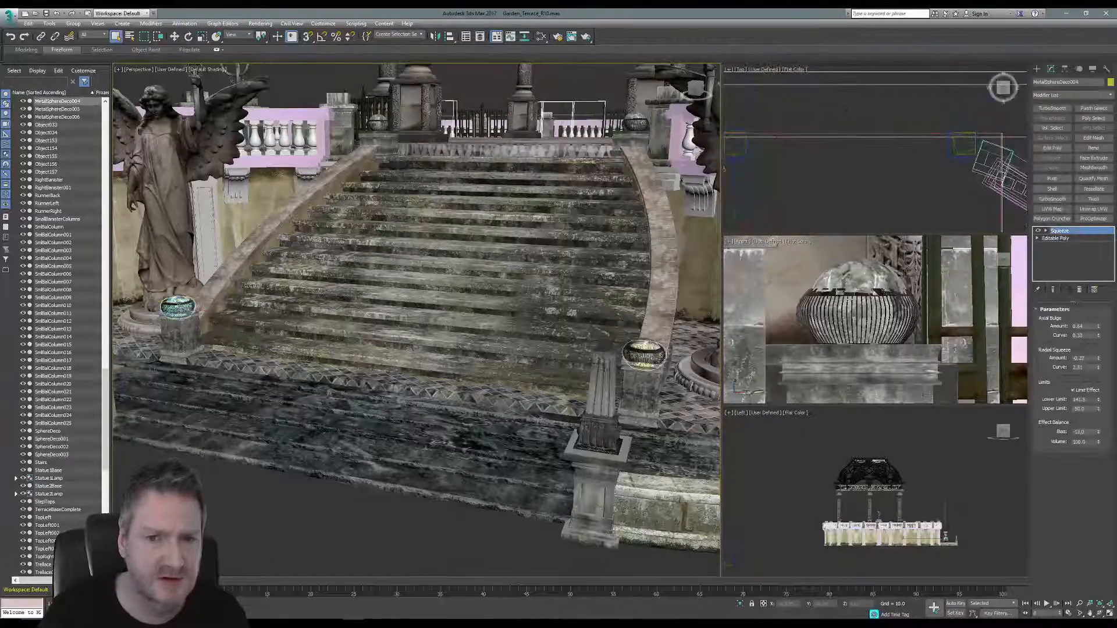
pyautogui.click(175, 37)
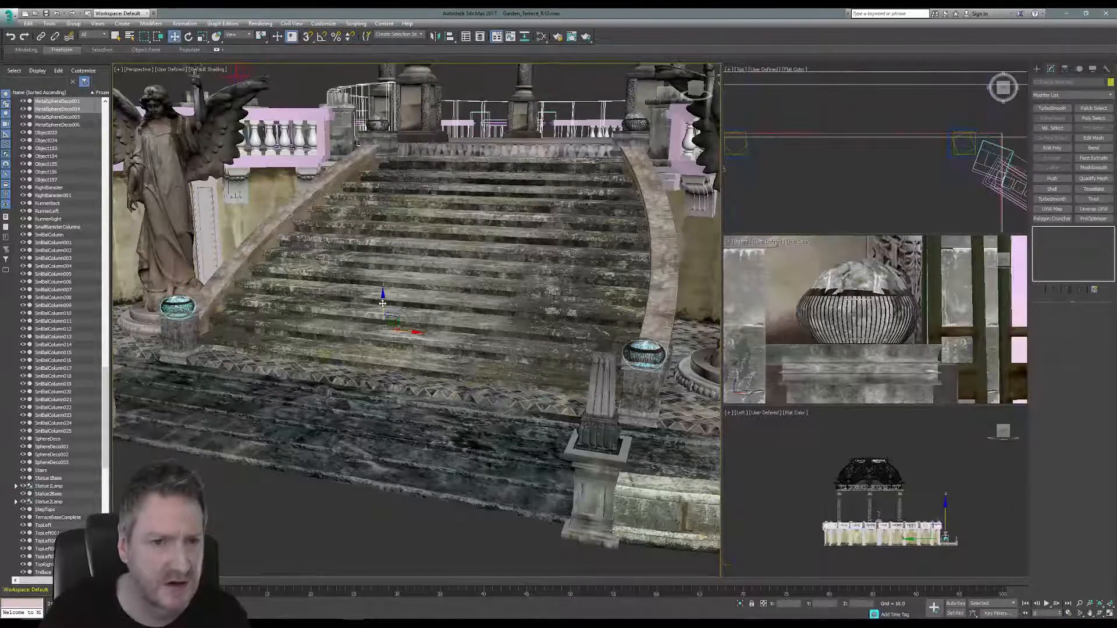
pyautogui.moveTo(382, 303); pyautogui.dragTo(391, 300)
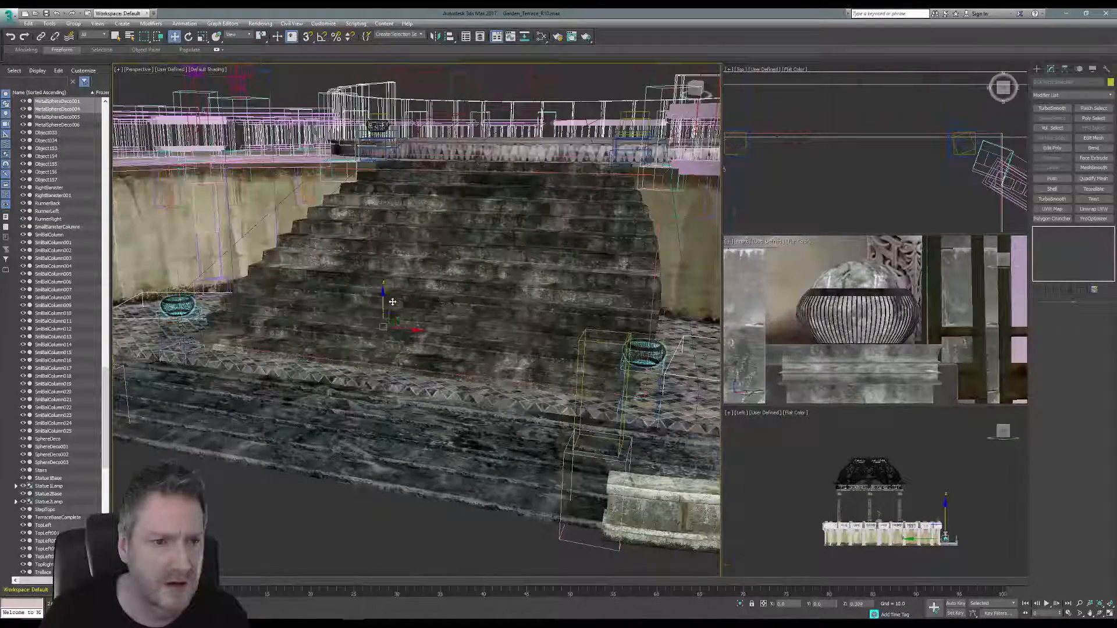
pyautogui.click(300, 523)
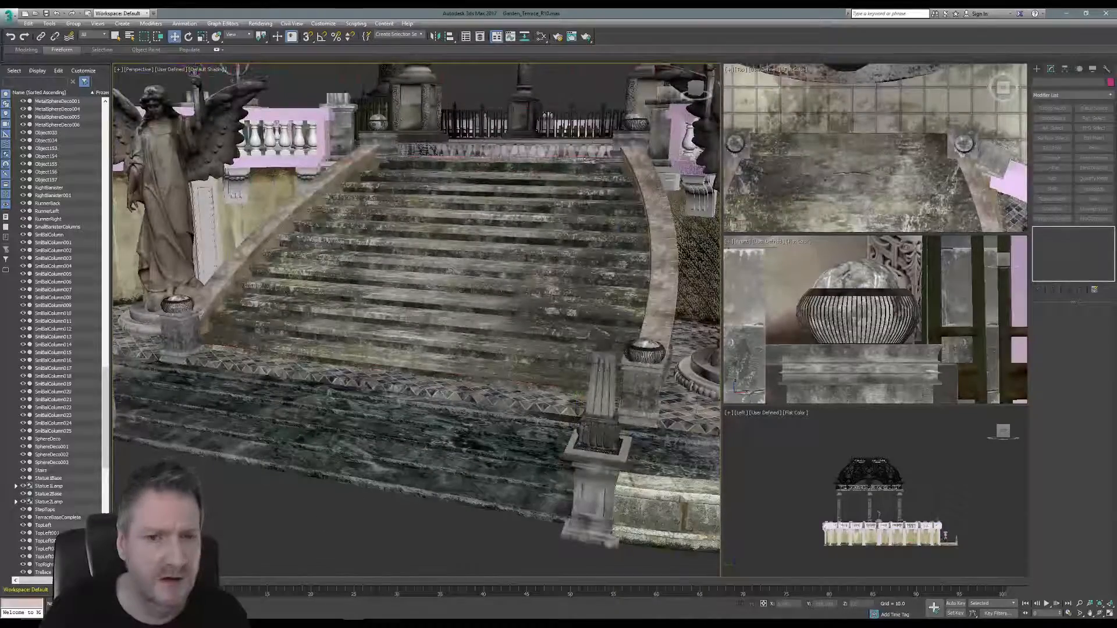
pyautogui.click(537, 210)
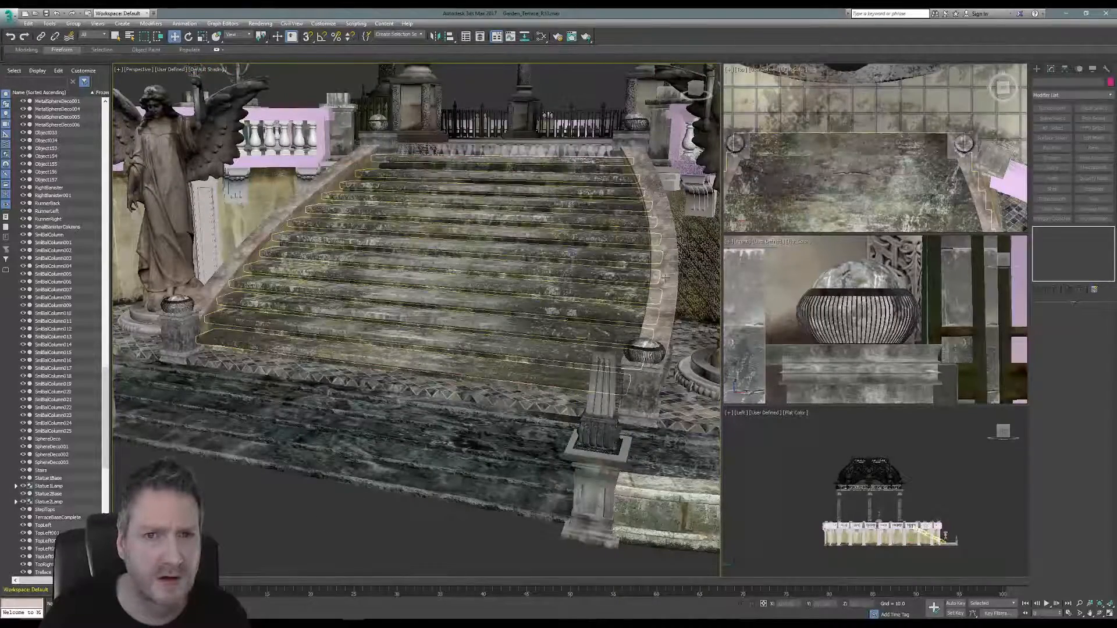
# Reselect the two lower pedestal baskets and nudge their height a little further in a closer perspective view.
pyautogui.click(647, 355)
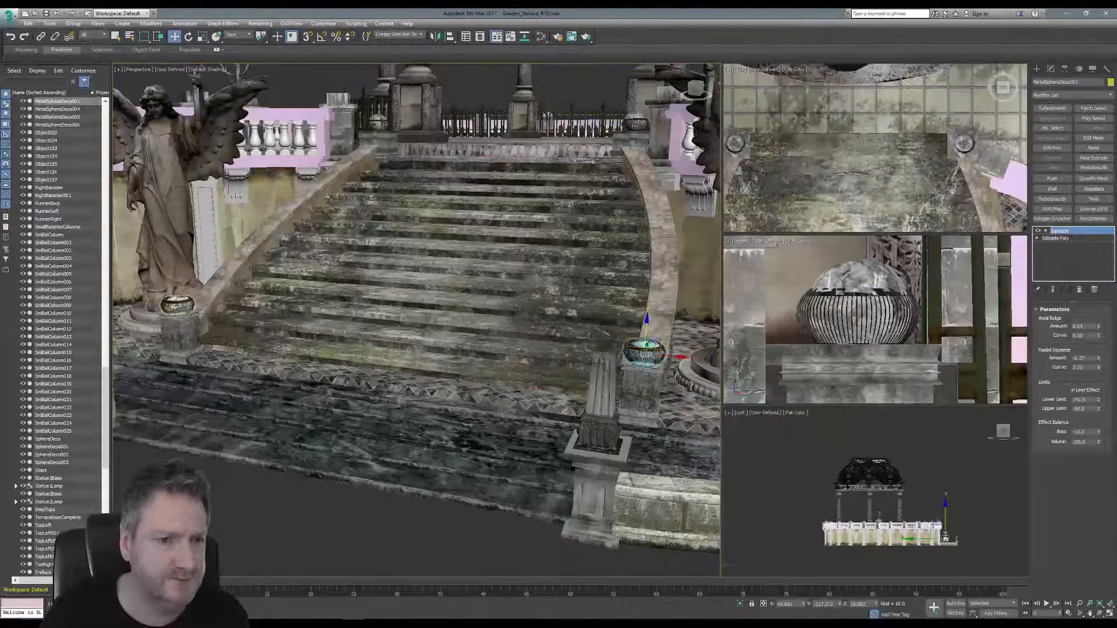
pyautogui.keyDown('ctrl'); pyautogui.click(178, 306); pyautogui.keyUp('ctrl')
pyautogui.scroll(3, 327, 314)
pyautogui.moveTo(327, 314); pyautogui.dragTo(418, 307, button='middle')
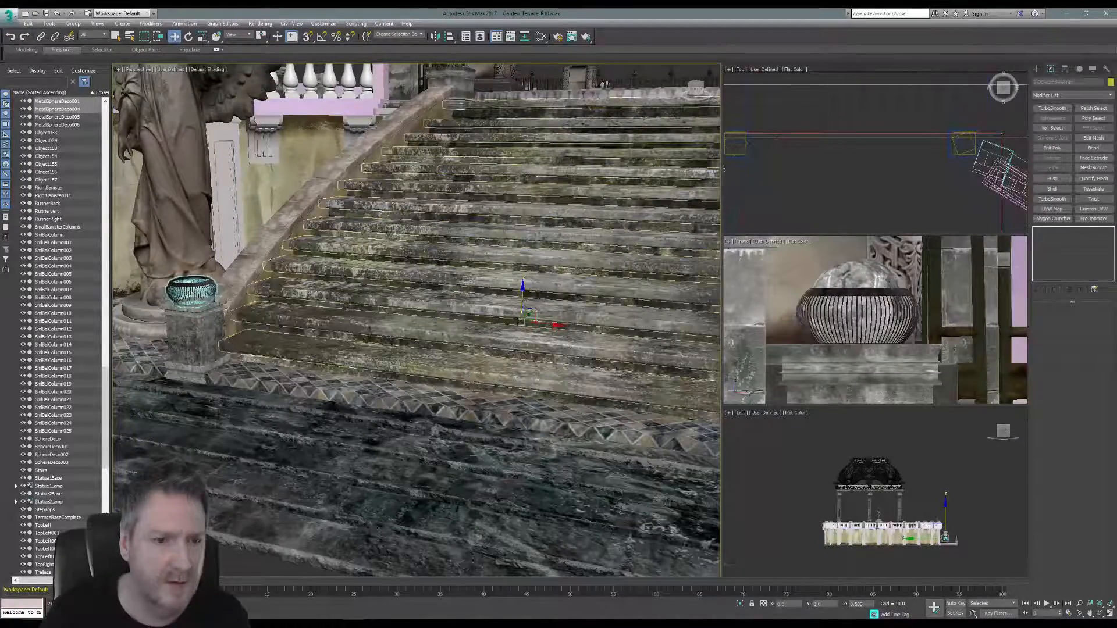
pyautogui.press('Delete')
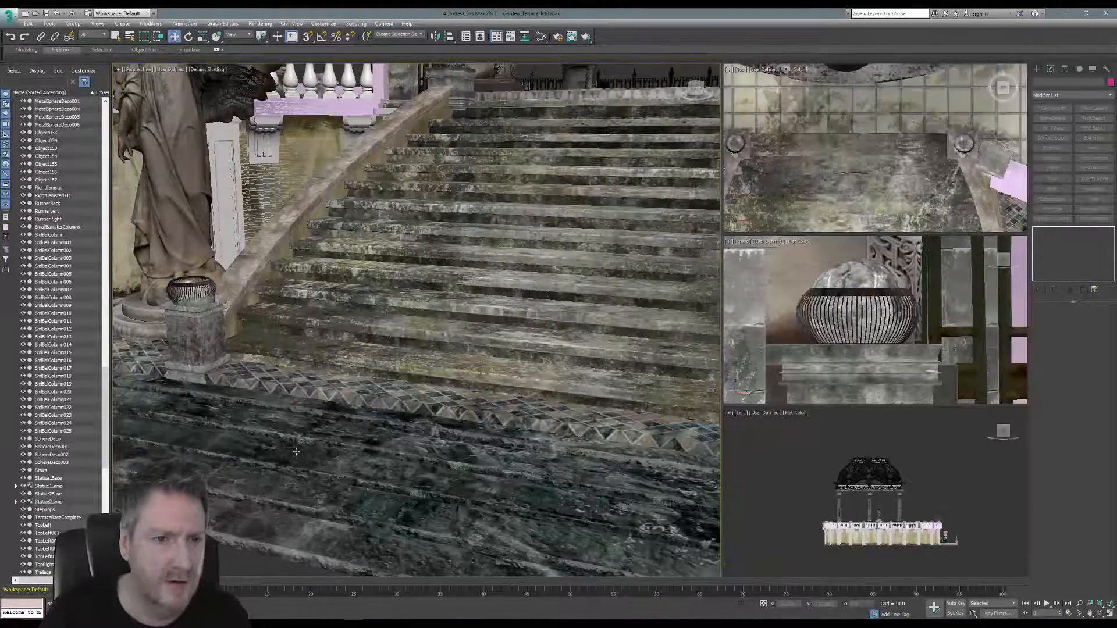
# Check the lower-right basket up close, and lower both baskets at the foot of the stairs slightly onto their pedestals.
pyautogui.click(499, 313)
pyautogui.moveTo(183, 267); pyautogui.dragTo(175, 262, button='middle')
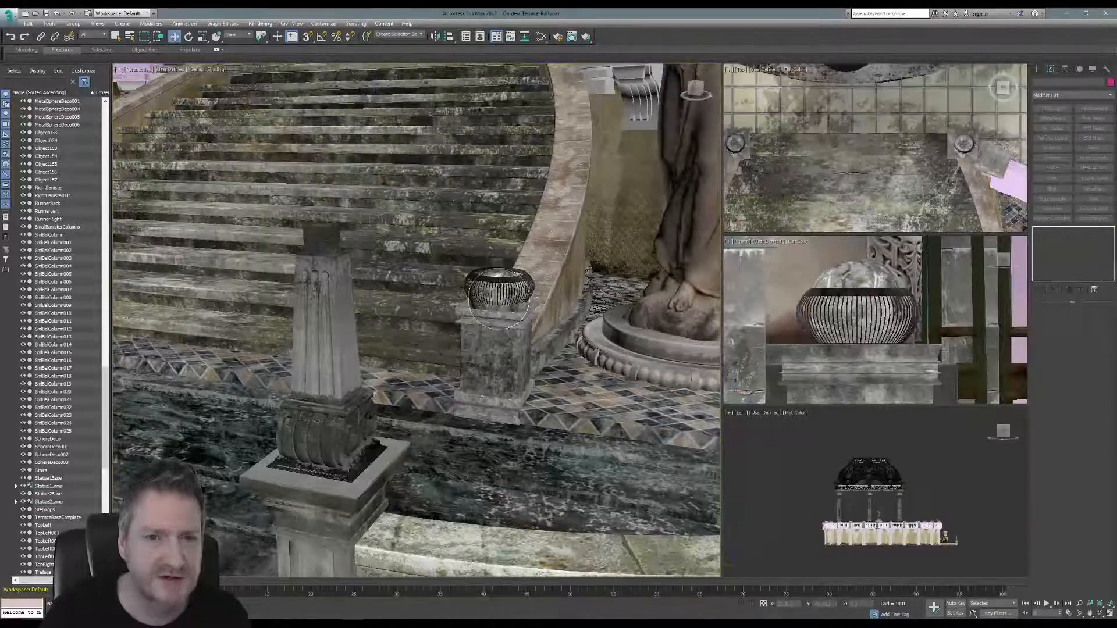
pyautogui.click(495, 289)
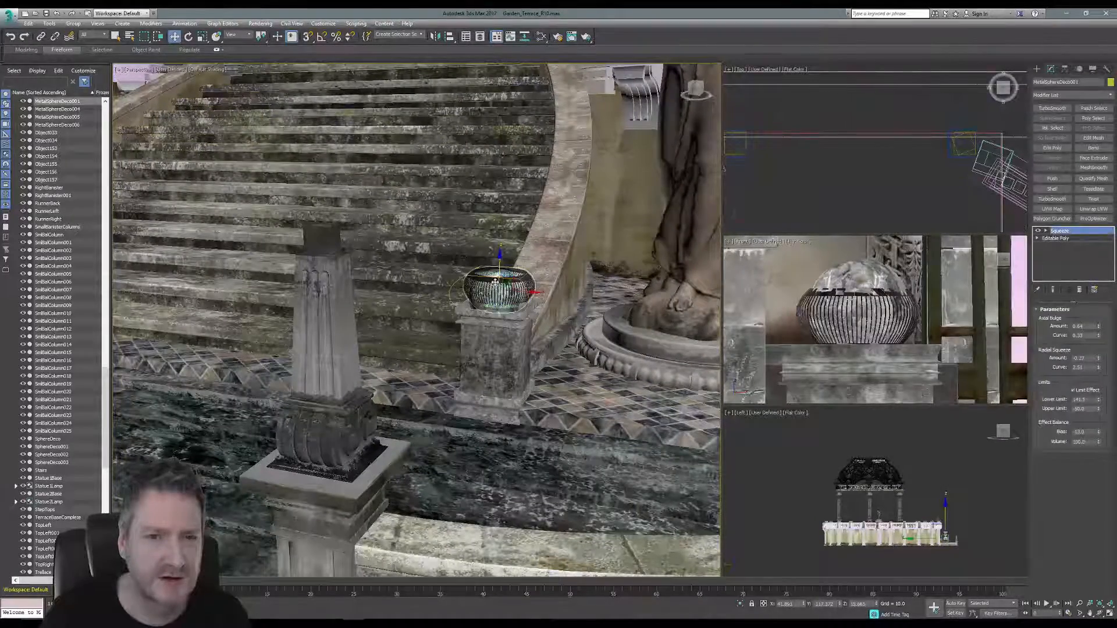
pyautogui.keyDown('alt'); pyautogui.moveTo(495, 282); pyautogui.dragTo(379, 285, button='middle'); pyautogui.keyUp('alt')
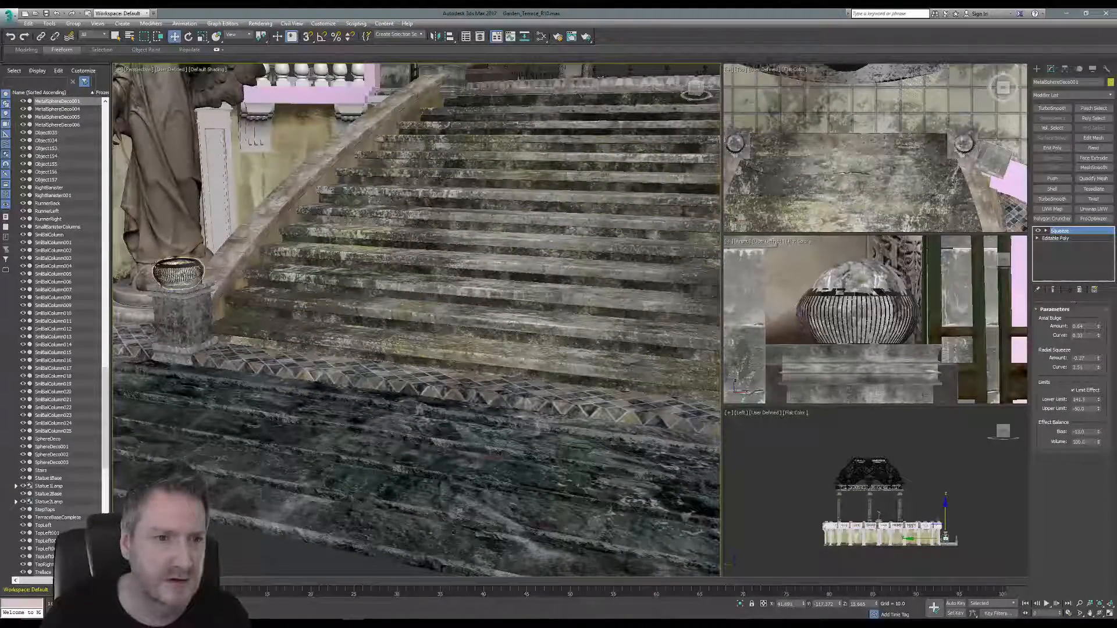
pyautogui.click(506, 274)
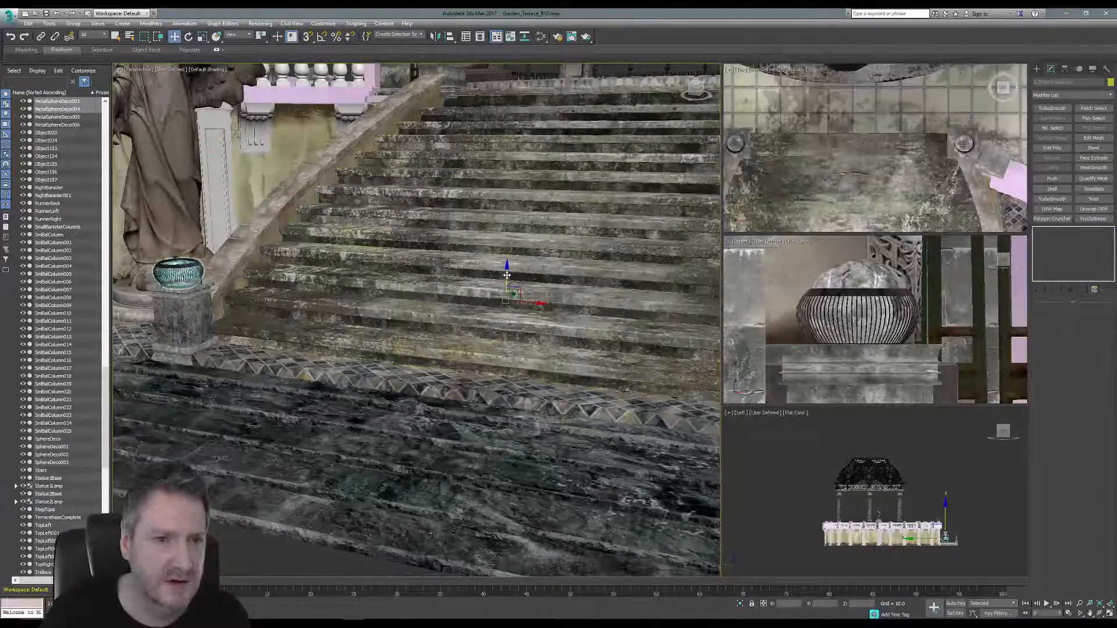
pyautogui.moveTo(506, 275); pyautogui.dragTo(505, 281)
# Shift the two lower baskets about 0.27 units along X in the enlarged top view to center them around their spheres.
pyautogui.moveTo(873, 170); pyautogui.dragTo(915, 110, button='middle')
pyautogui.scroll(-5, 890, 133)
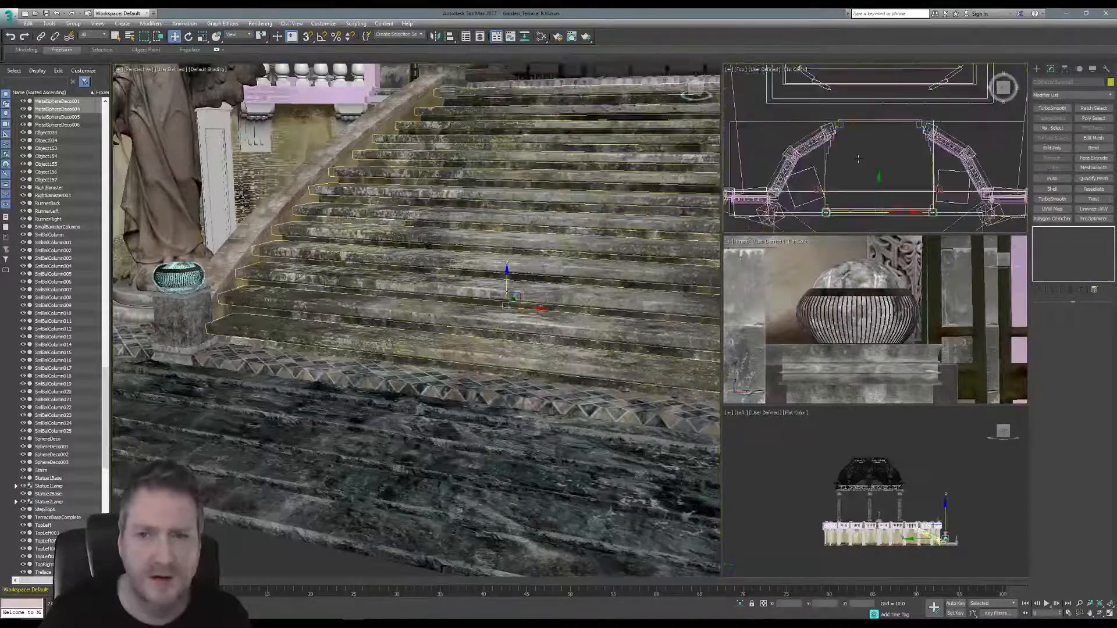
pyautogui.scroll(6, 859, 156)
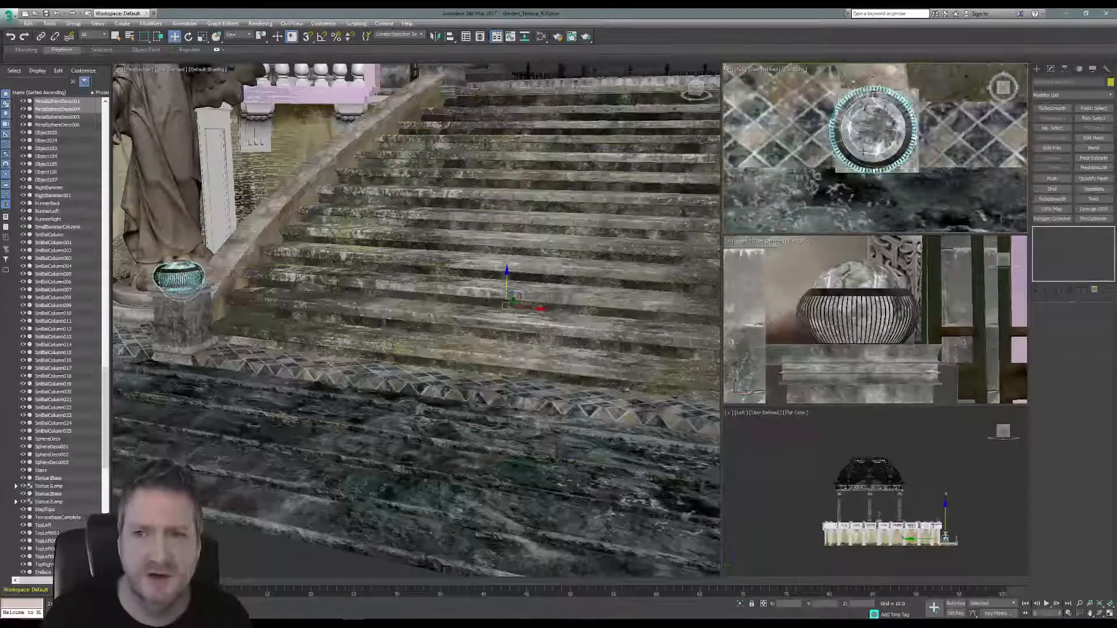
pyautogui.moveTo(863, 152); pyautogui.dragTo(822, 153, button='middle')
pyautogui.scroll(2, 840, 145)
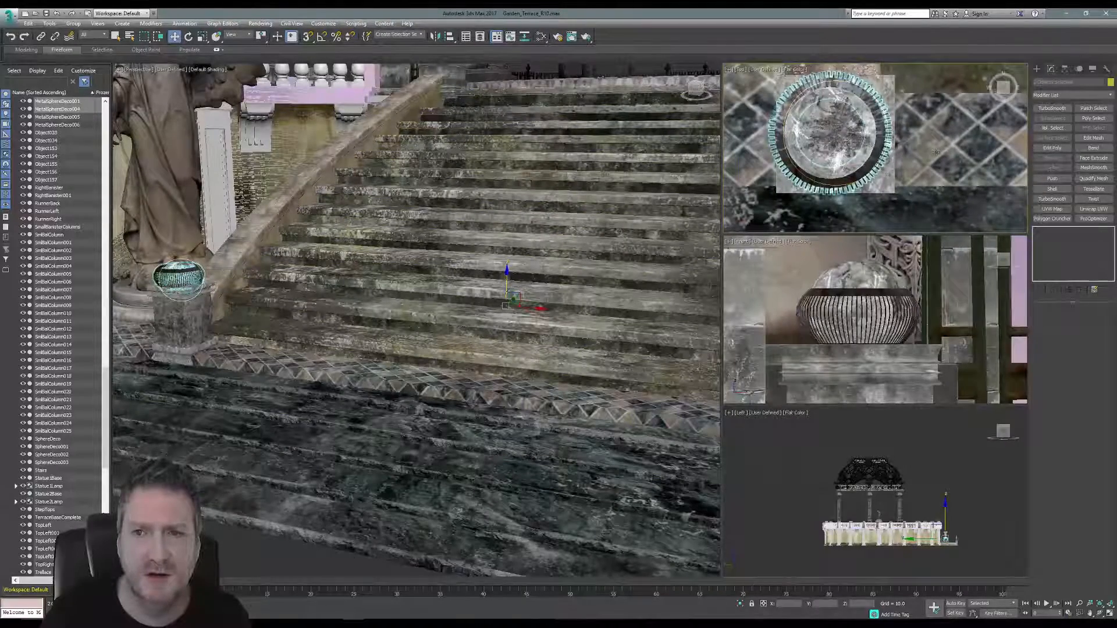
pyautogui.scroll(-2, 936, 153)
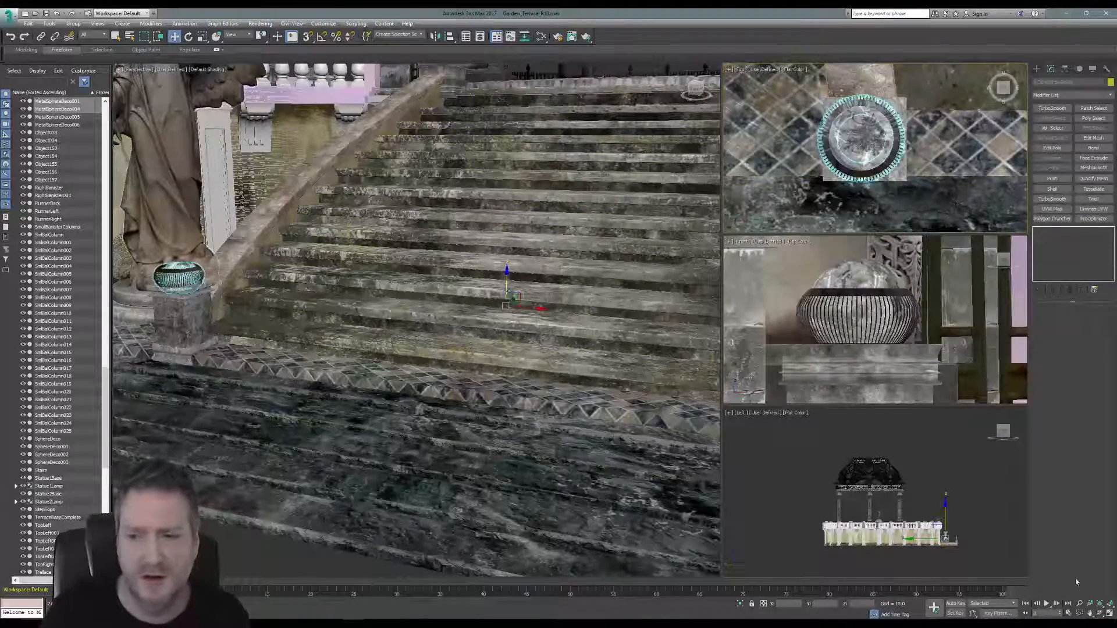
pyautogui.click(1110, 614)
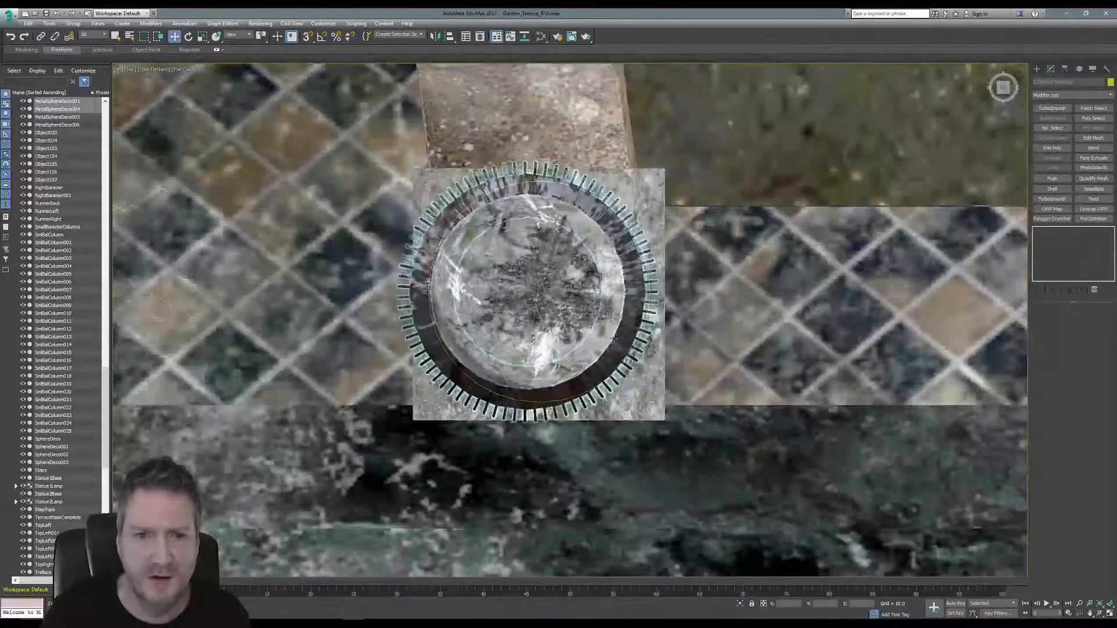
pyautogui.scroll(-5, 614, 338)
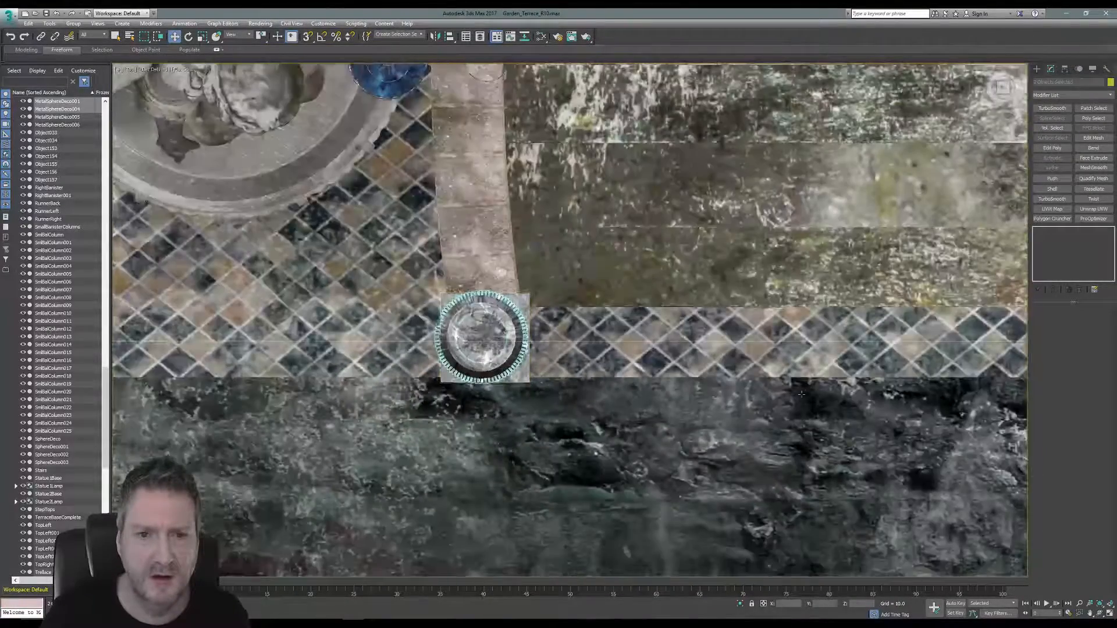
pyautogui.moveTo(801, 394); pyautogui.dragTo(531, 375, button='middle')
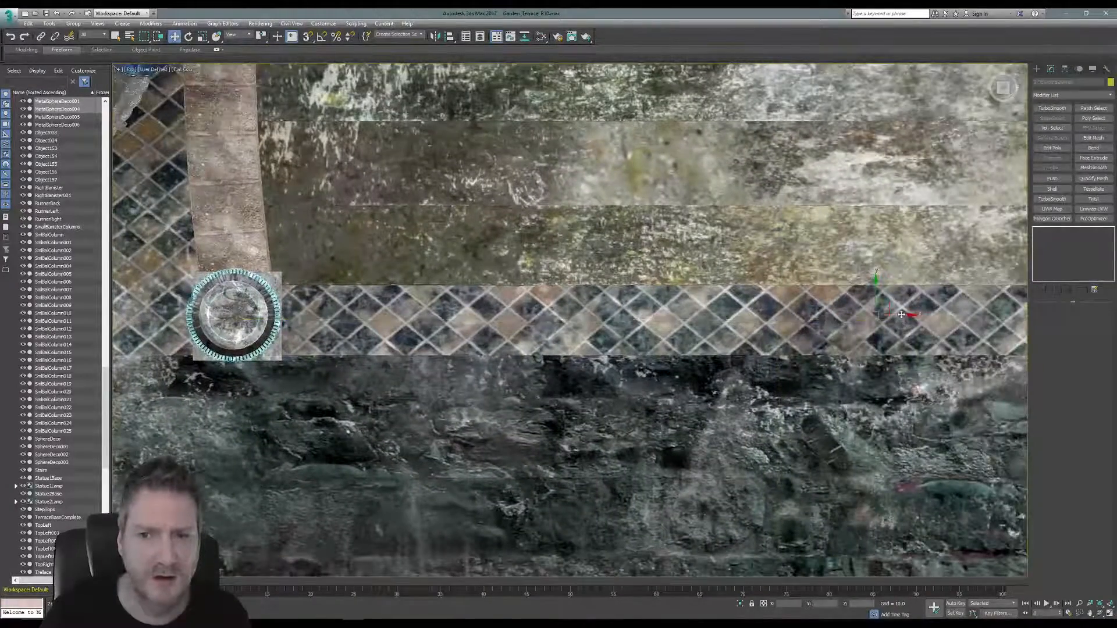
pyautogui.moveTo(901, 315); pyautogui.dragTo(906, 310)
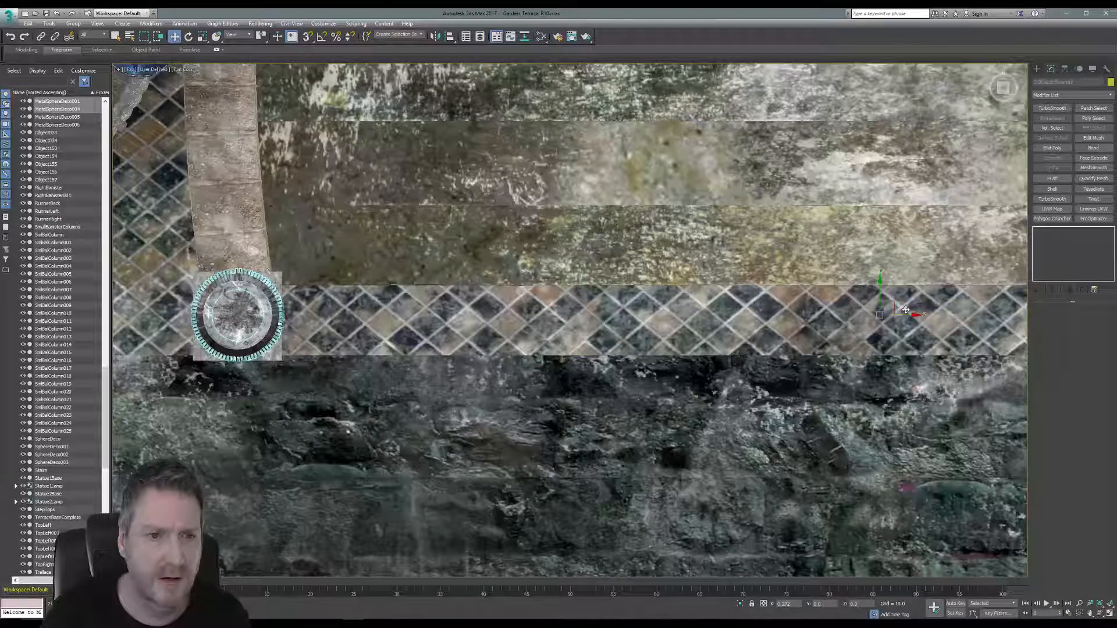
pyautogui.click(1109, 613)
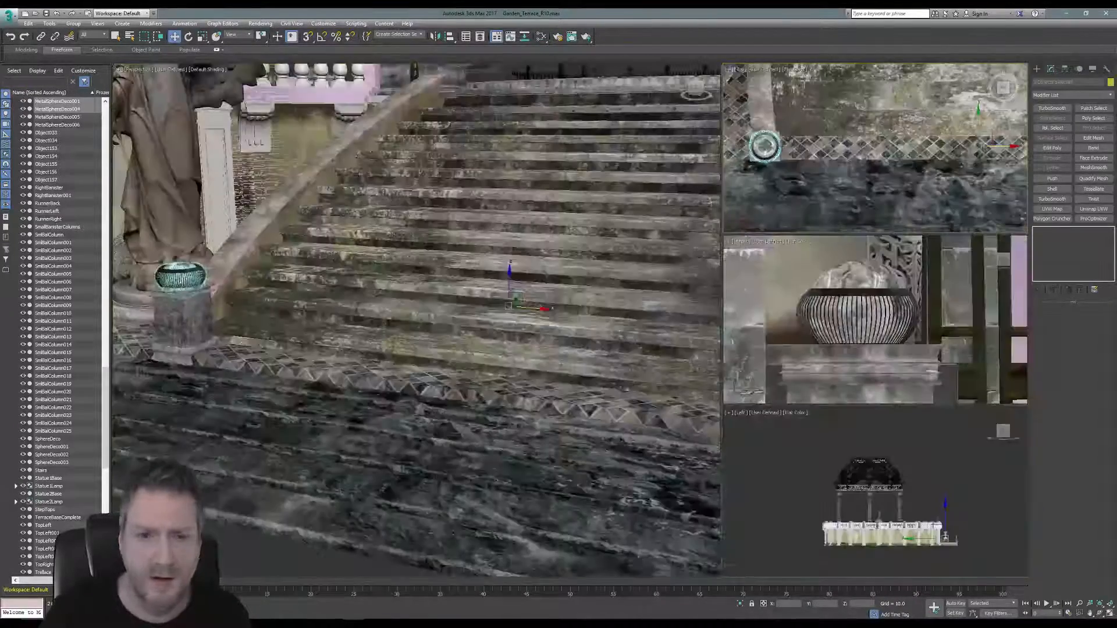
# Select only the basket on the lower-right stair pedestal and check its alignment around the sphere in the front view.
pyautogui.click(223, 560)
pyautogui.moveTo(445, 349); pyautogui.dragTo(234, 354, button='middle')
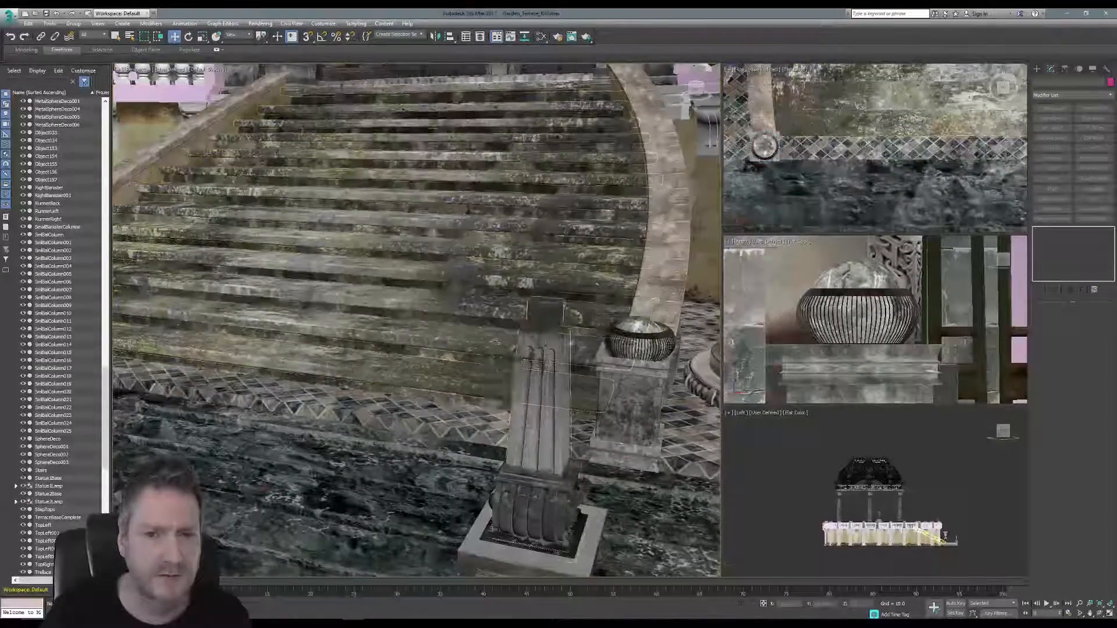
pyautogui.moveTo(545, 346); pyautogui.dragTo(495, 448, button='middle')
pyautogui.click(602, 408)
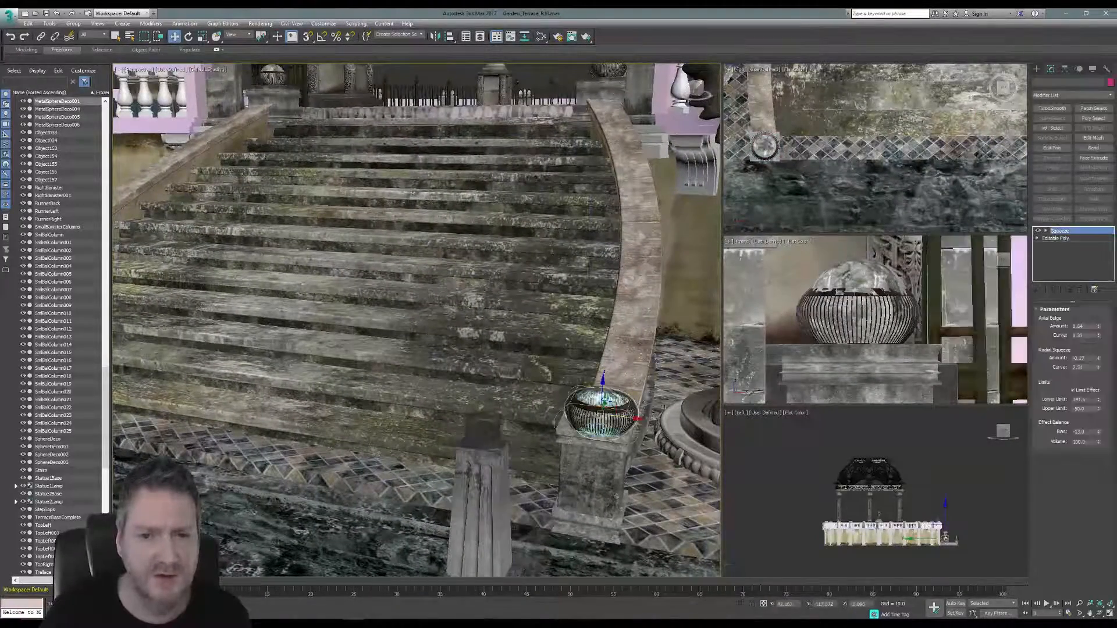
pyautogui.scroll(-4, 949, 297)
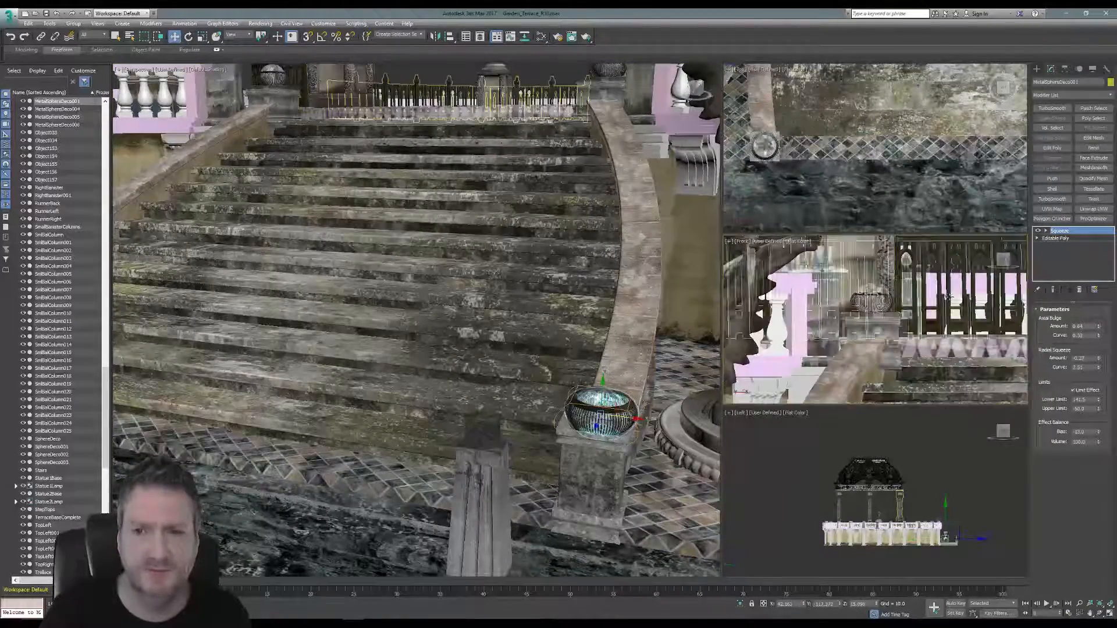
pyautogui.moveTo(948, 297); pyautogui.dragTo(806, 294, button='middle')
pyautogui.scroll(-3, 850, 337)
pyautogui.moveTo(930, 349); pyautogui.dragTo(884, 306, button='middle')
pyautogui.scroll(5, 909, 249)
pyautogui.scroll(3, 847, 312)
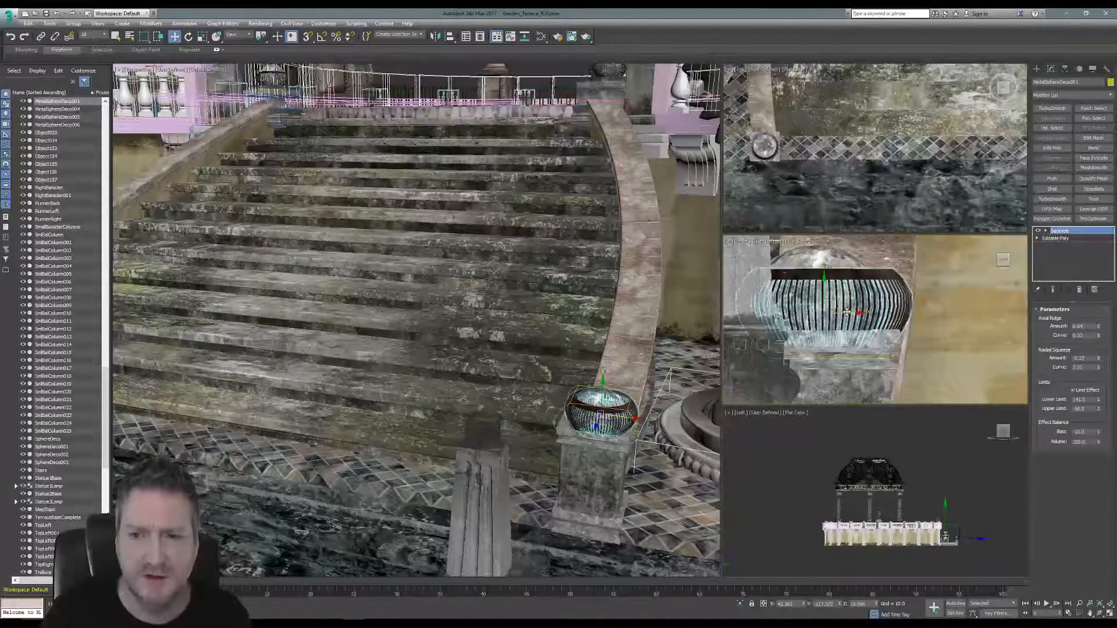
pyautogui.moveTo(847, 312); pyautogui.dragTo(847, 312)
# Shift the lower-right basket about 0.2 units in the negative X direction in the top view to center it around its sphere.
pyautogui.moveTo(983, 147); pyautogui.dragTo(751, 128, button='middle')
pyautogui.moveTo(1012, 126); pyautogui.dragTo(896, 171, button='middle')
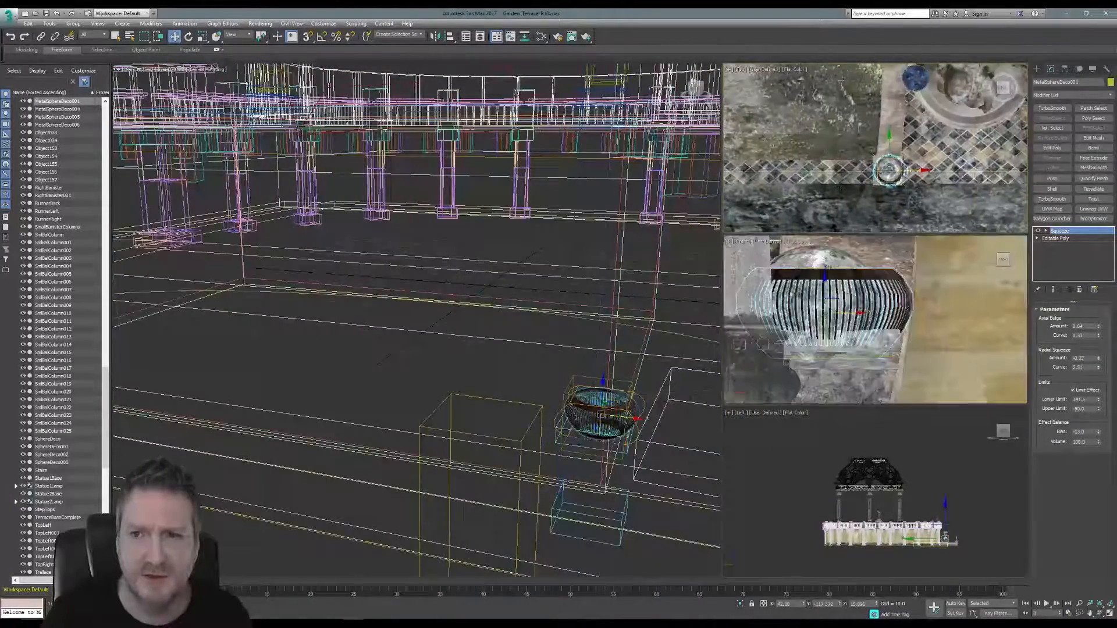
pyautogui.scroll(8, 899, 169)
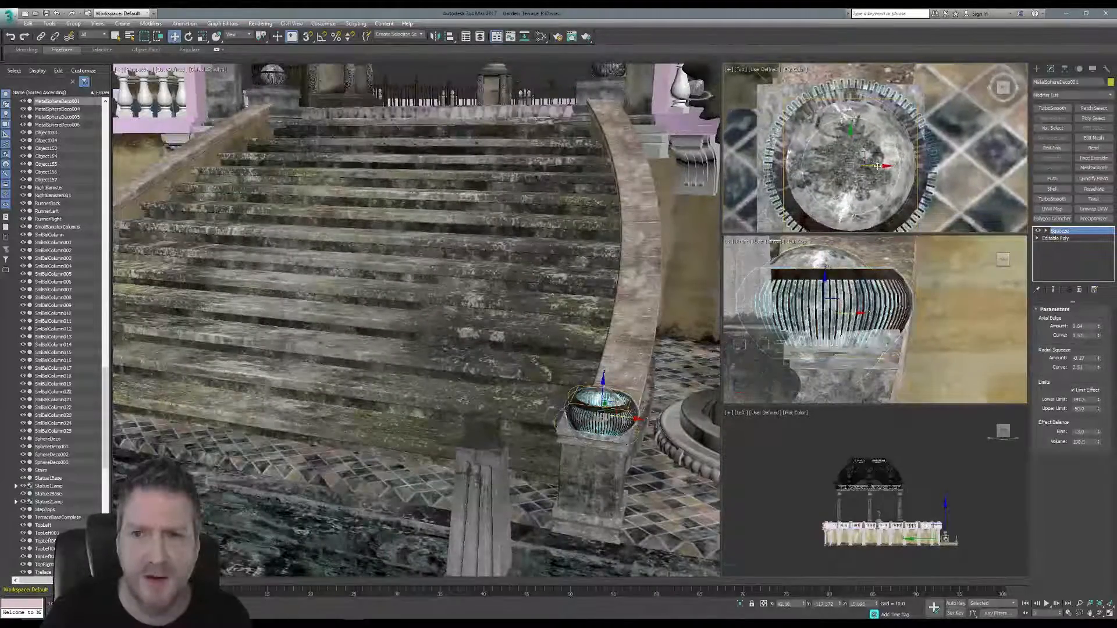
pyautogui.moveTo(876, 167); pyautogui.dragTo(871, 169)
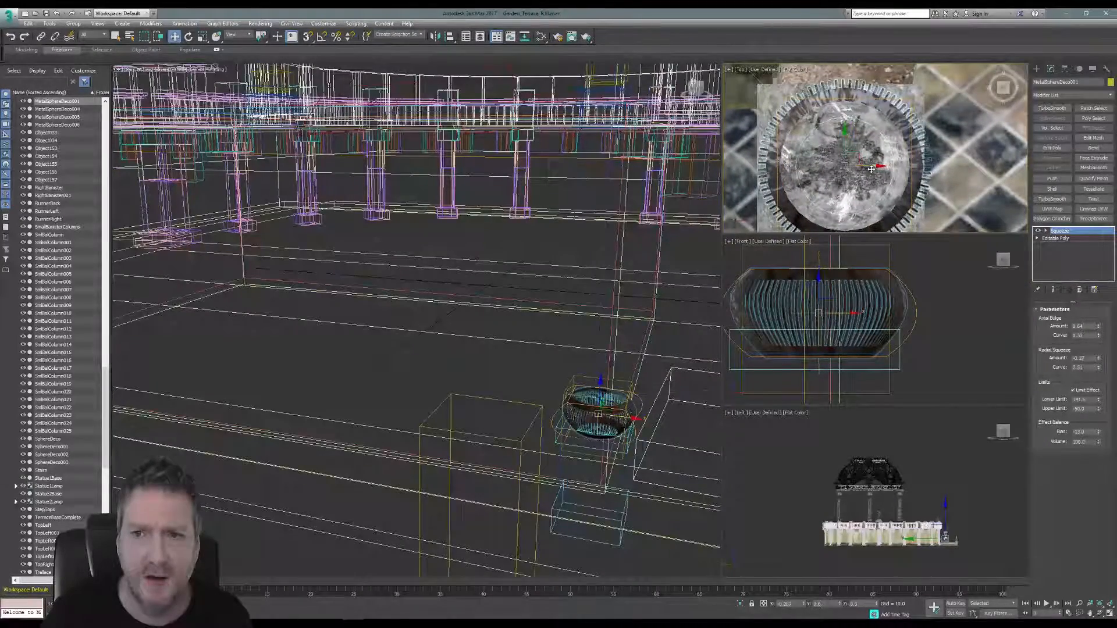
pyautogui.click(455, 359)
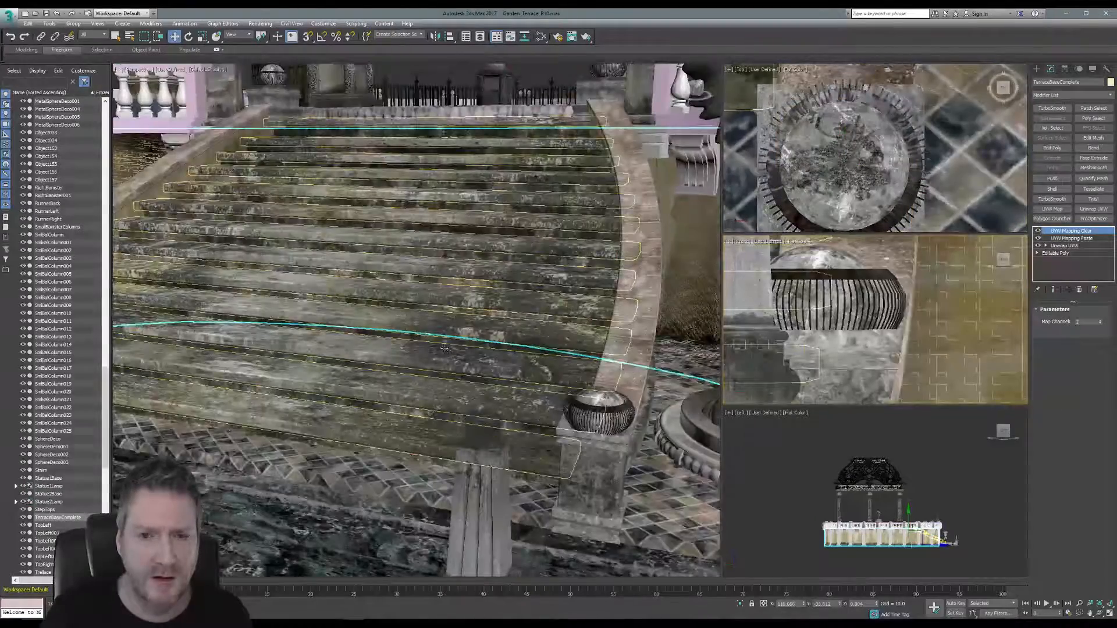
# Clear the terrace base selection and examine the staircase and surrounding terrace from several perspective angles.
pyautogui.moveTo(445, 349)
pyautogui.mouseDown(button='middle')
pyautogui.moveTo(588, 371)
pyautogui.moveTo(482, 382)
pyautogui.mouseUp(button='middle')
pyautogui.scroll(-4, 588, 371)
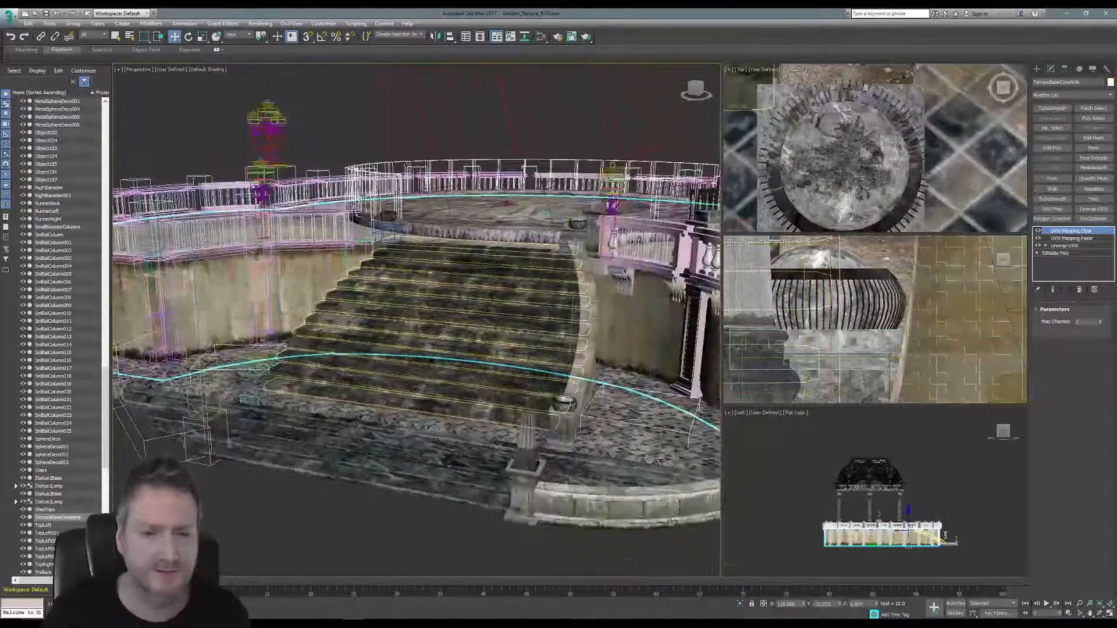
pyautogui.click(1085, 616)
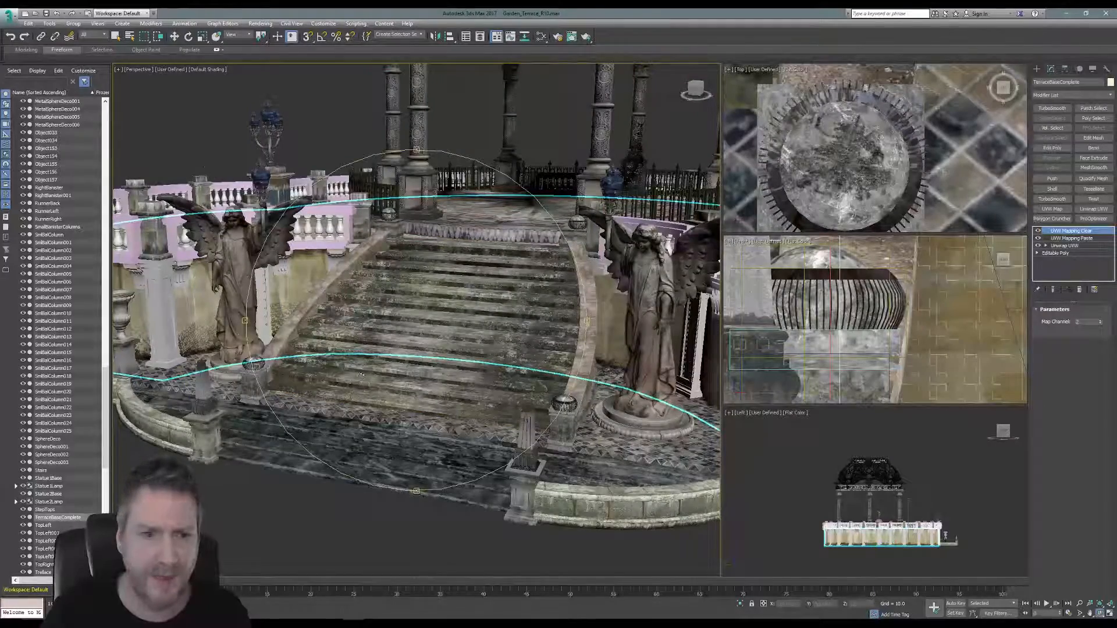
pyautogui.click(116, 36)
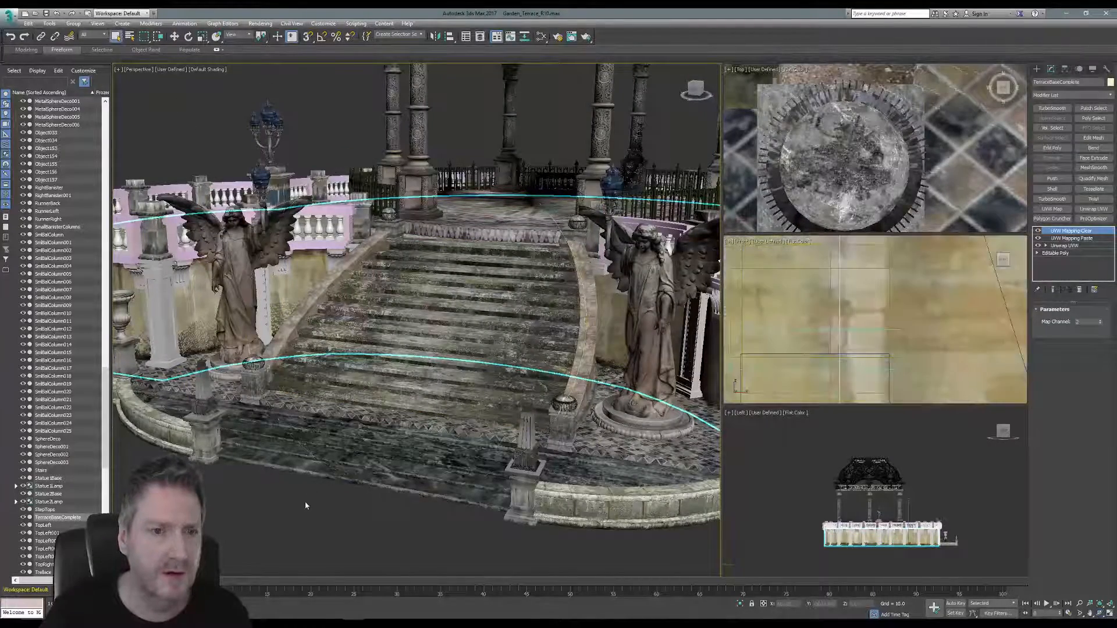
pyautogui.click(305, 502)
pyautogui.click(1100, 616)
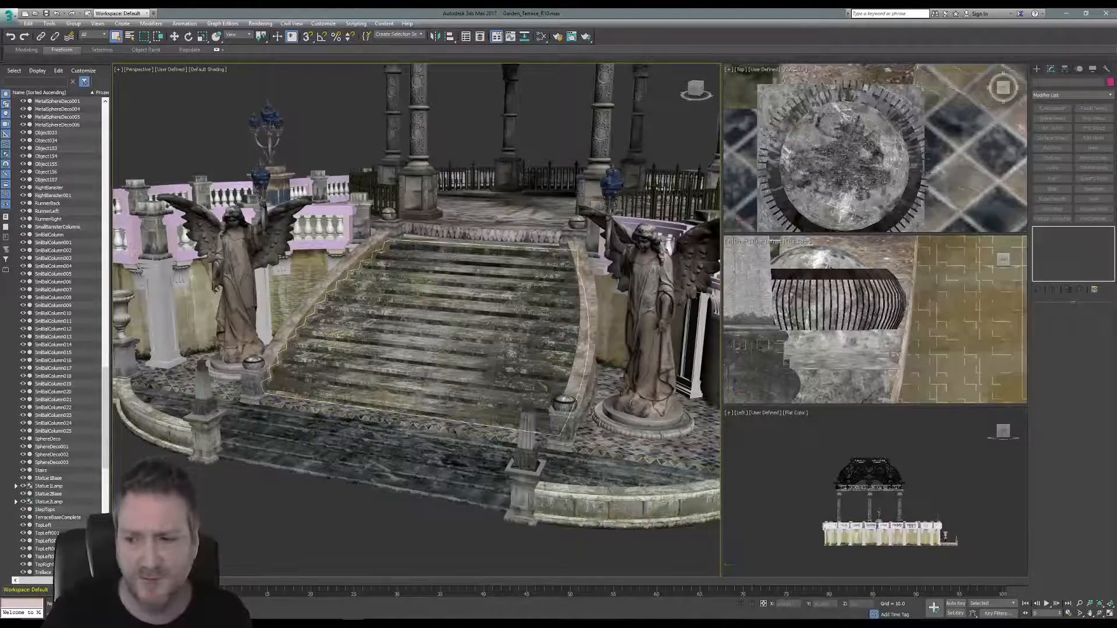
pyautogui.keyDown('alt'); pyautogui.moveTo(516, 307); pyautogui.dragTo(358, 332, button='middle'); pyautogui.keyUp('alt')
pyautogui.scroll(-3, 487, 347)
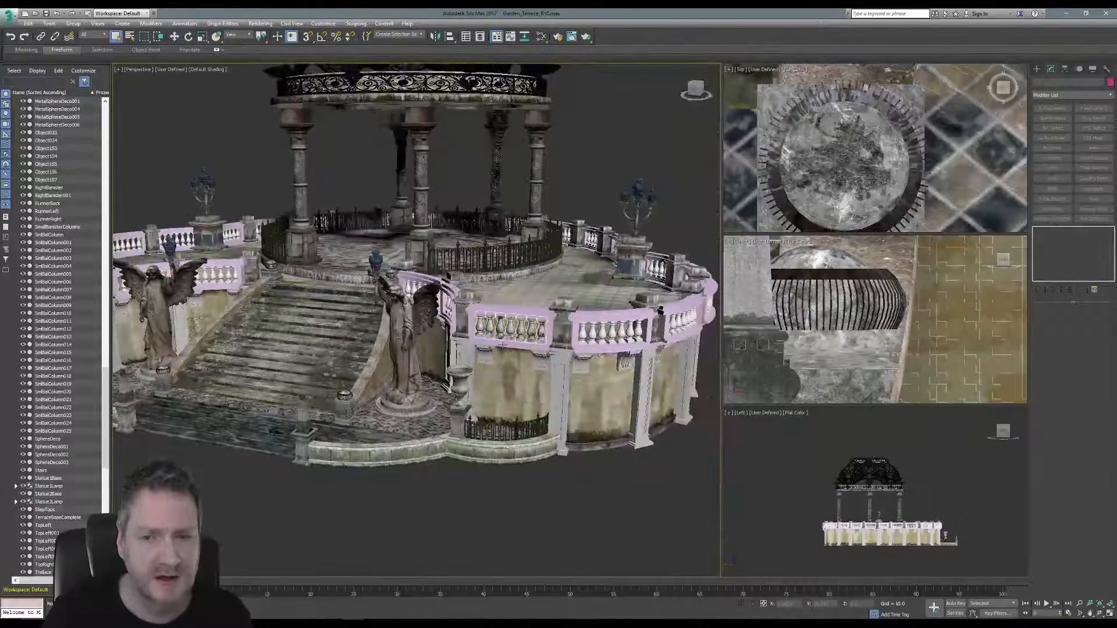
pyautogui.keyDown('alt'); pyautogui.moveTo(512, 460); pyautogui.dragTo(527, 469, button='middle'); pyautogui.keyUp('alt')
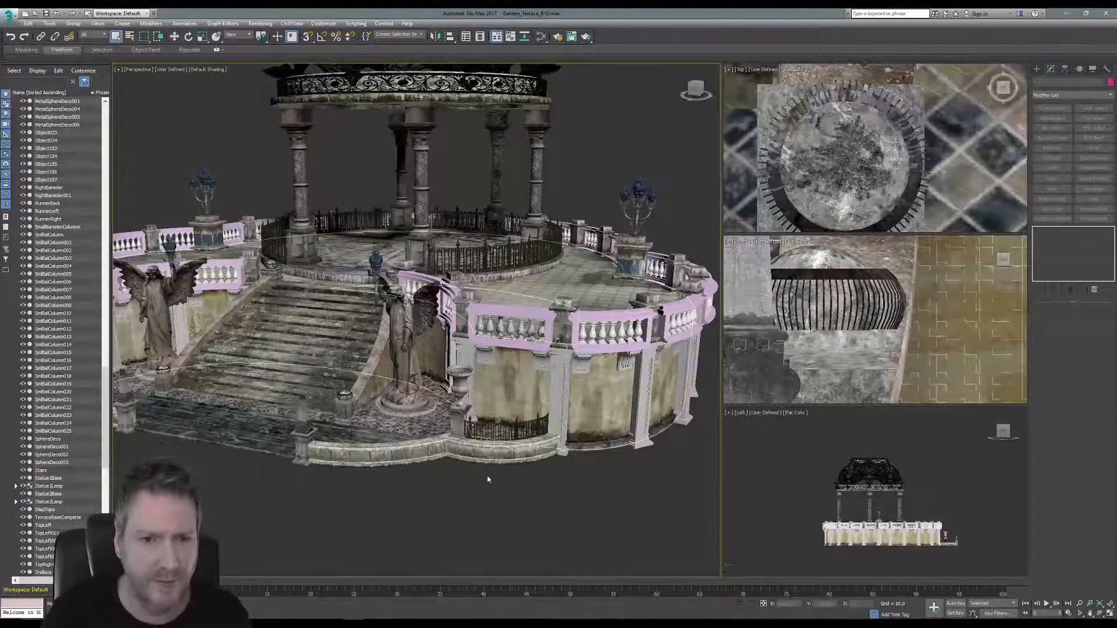
pyautogui.scroll(5, 569, 519)
pyautogui.moveTo(588, 542); pyautogui.dragTo(586, 541, button='middle')
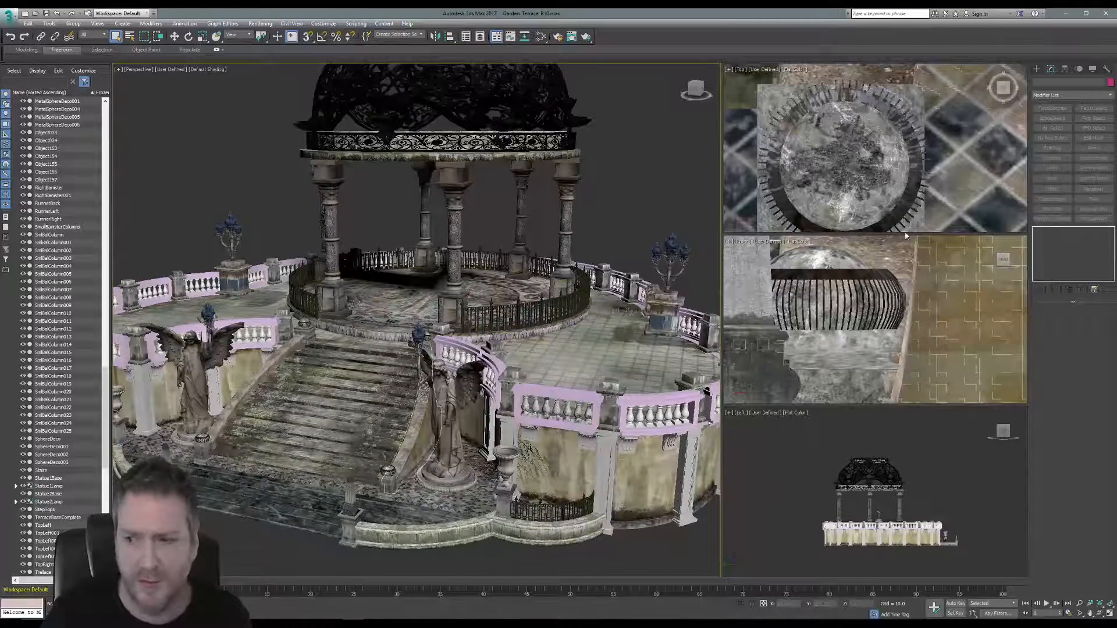
# Frame the entire terrace and gazebo in the top, front and left views.
pyautogui.scroll(-5, 894, 164)
pyautogui.scroll(-6, 894, 164)
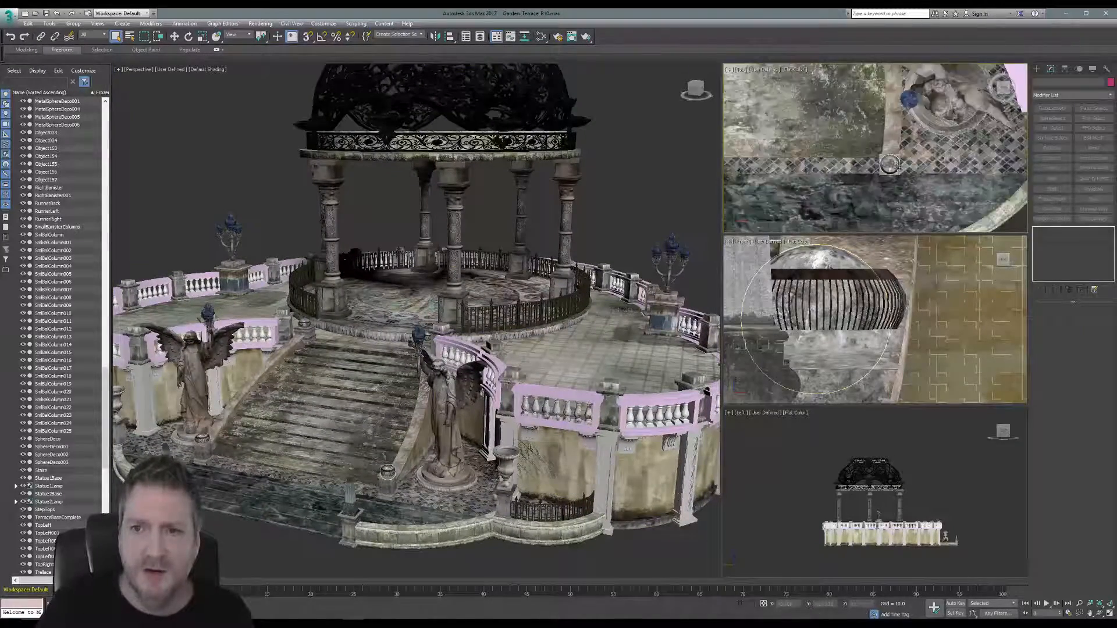
pyautogui.scroll(-4, 907, 168)
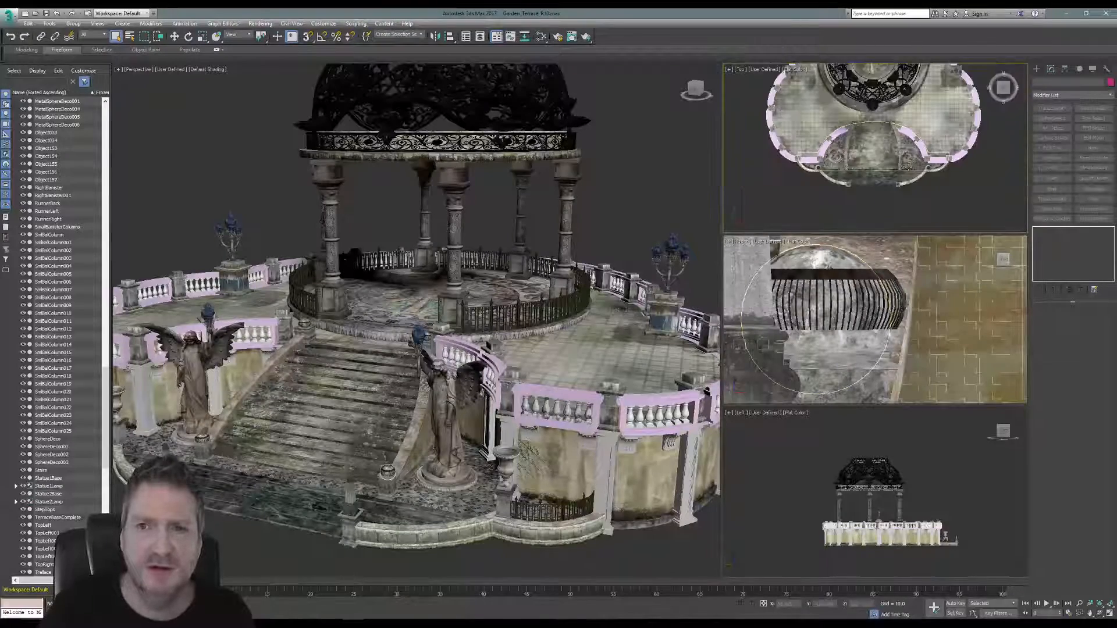
pyautogui.moveTo(896, 181); pyautogui.dragTo(895, 176, button='middle')
pyautogui.scroll(-10, 885, 312)
pyautogui.scroll(-8, 878, 311)
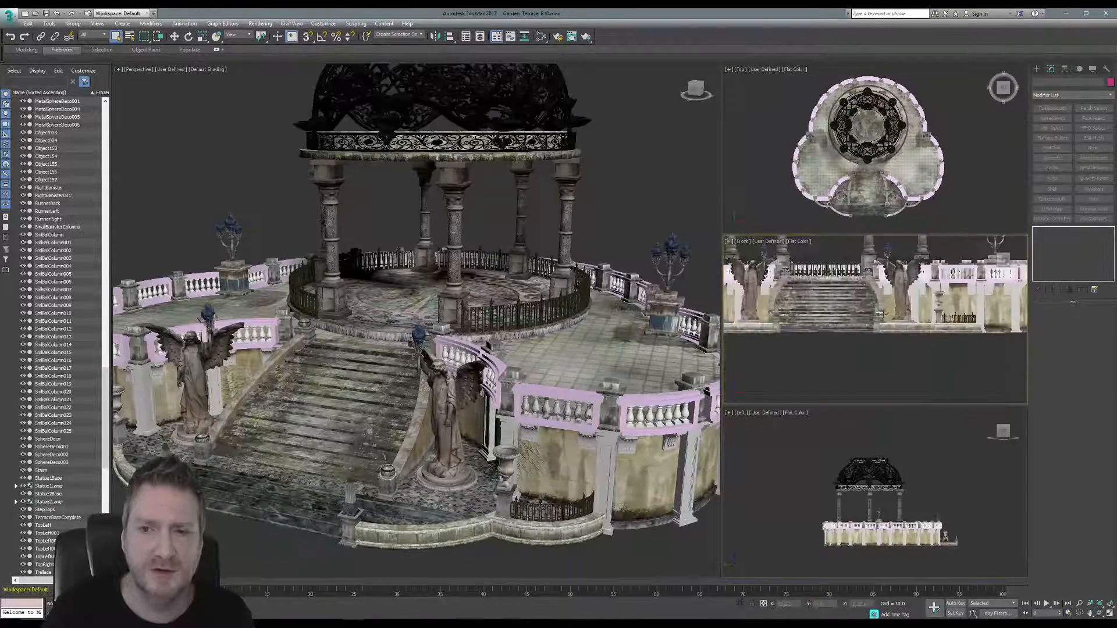
pyautogui.moveTo(878, 312); pyautogui.dragTo(890, 348, button='middle')
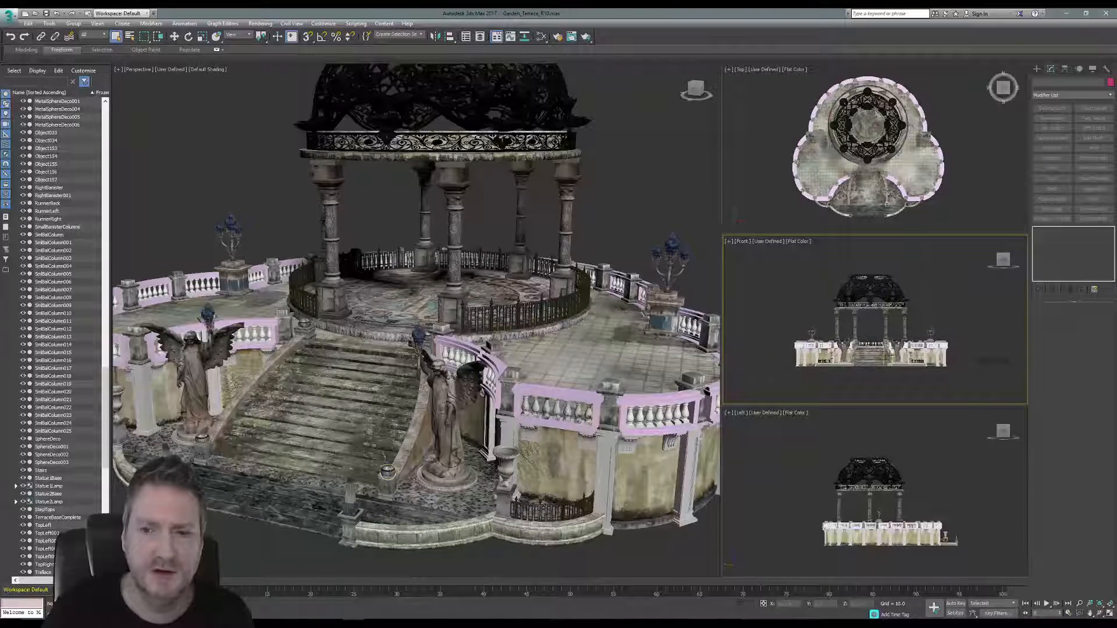
pyautogui.moveTo(913, 467); pyautogui.dragTo(900, 460, button='middle')
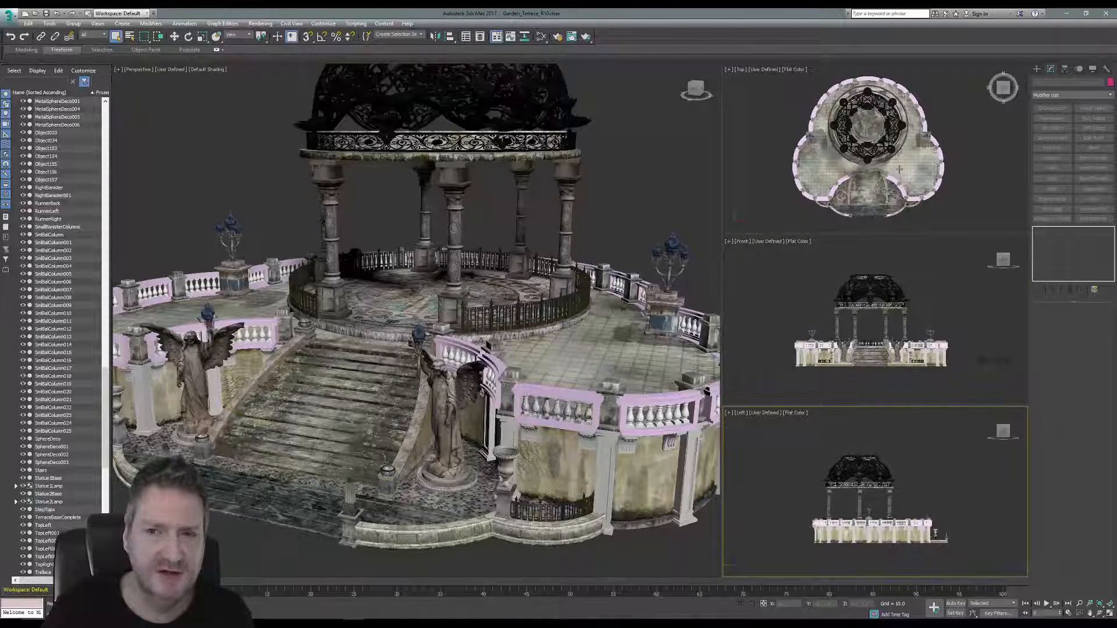
# Inspect the complete terrace in a maximized perspective view, and restore the four-view layout.
pyautogui.moveTo(609, 192); pyautogui.dragTo(610, 218, button='middle')
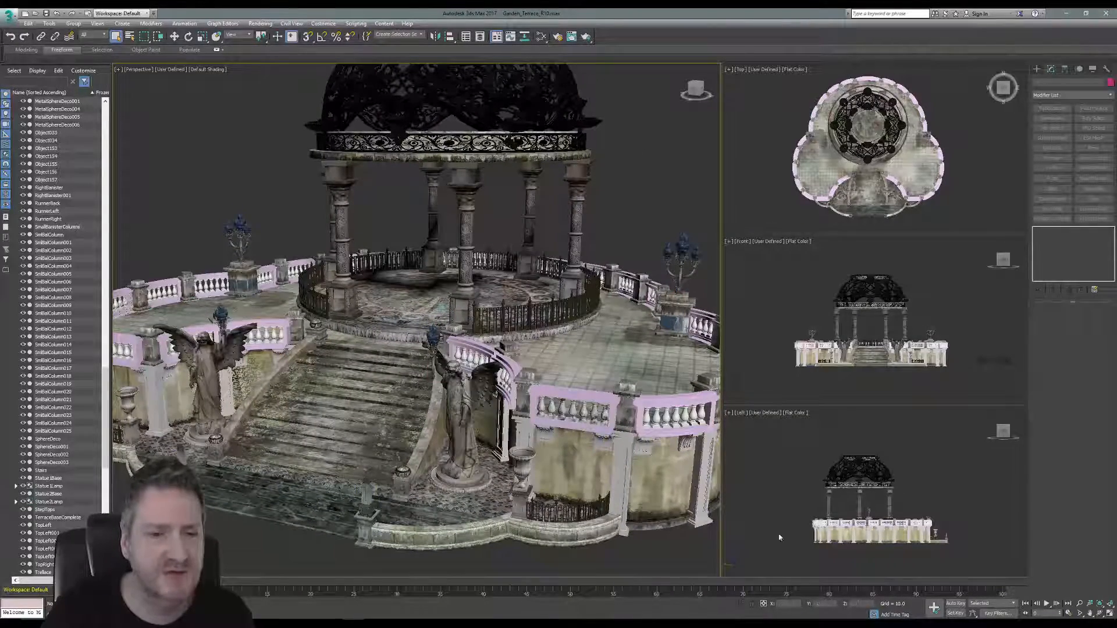
pyautogui.click(1109, 616)
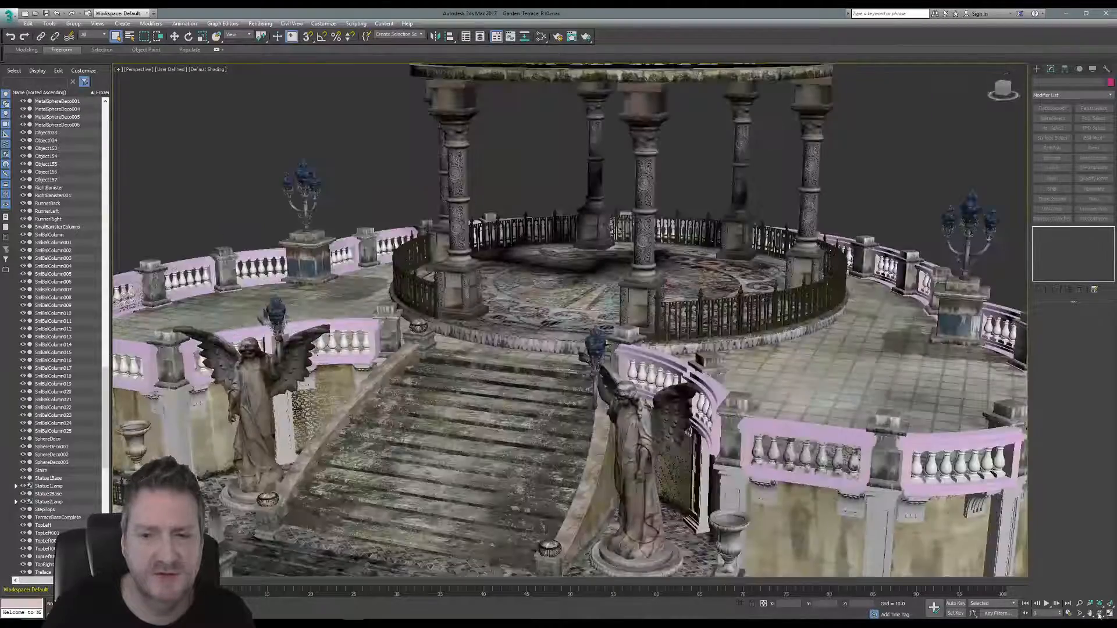
pyautogui.press('z')
pyautogui.moveTo(571, 338); pyautogui.dragTo(573, 368, button='middle')
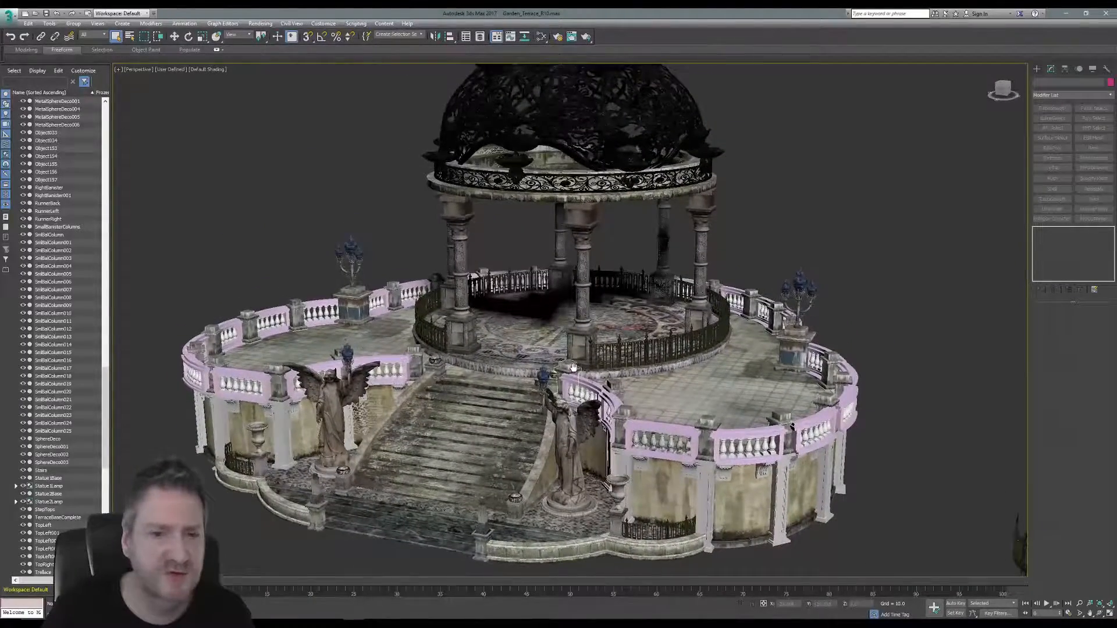
pyautogui.click(1110, 616)
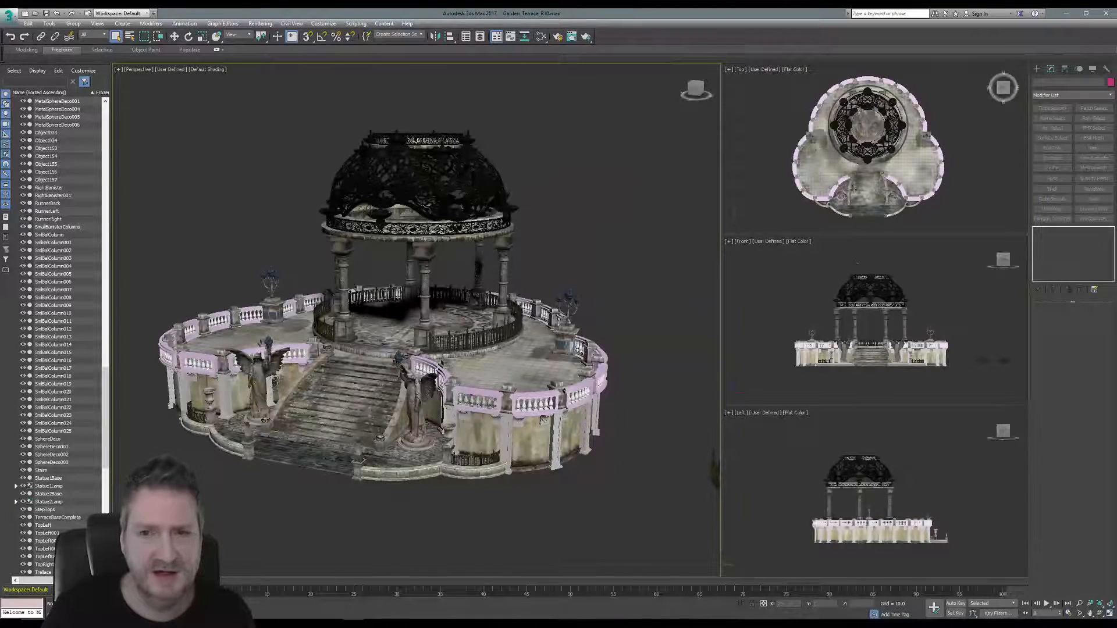
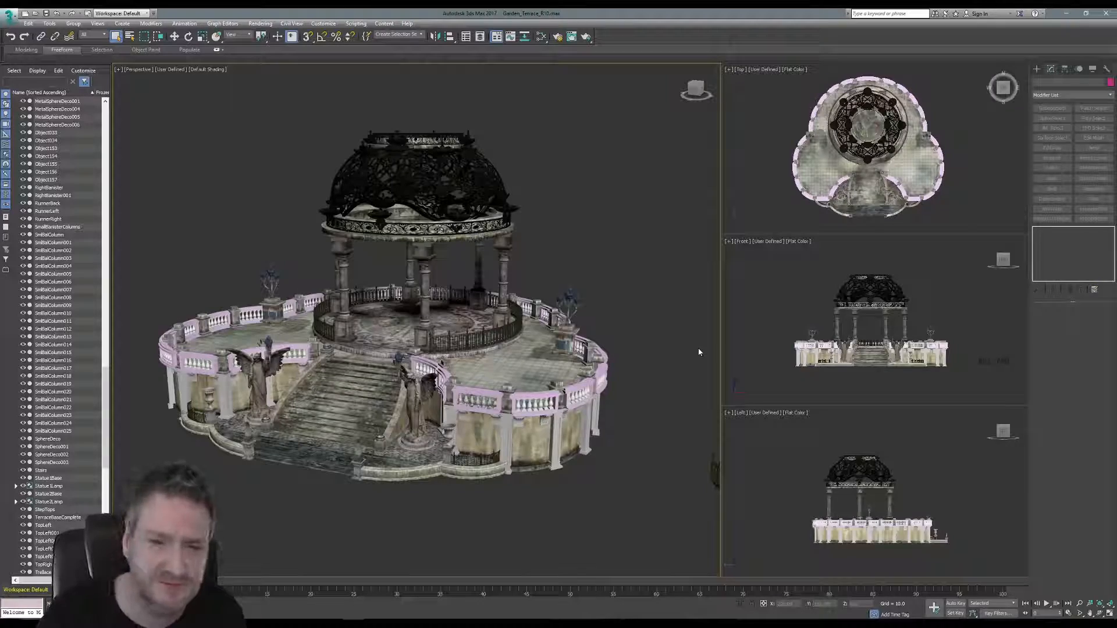
pyautogui.moveTo(610, 270); pyautogui.dragTo(615, 267, button='middle')
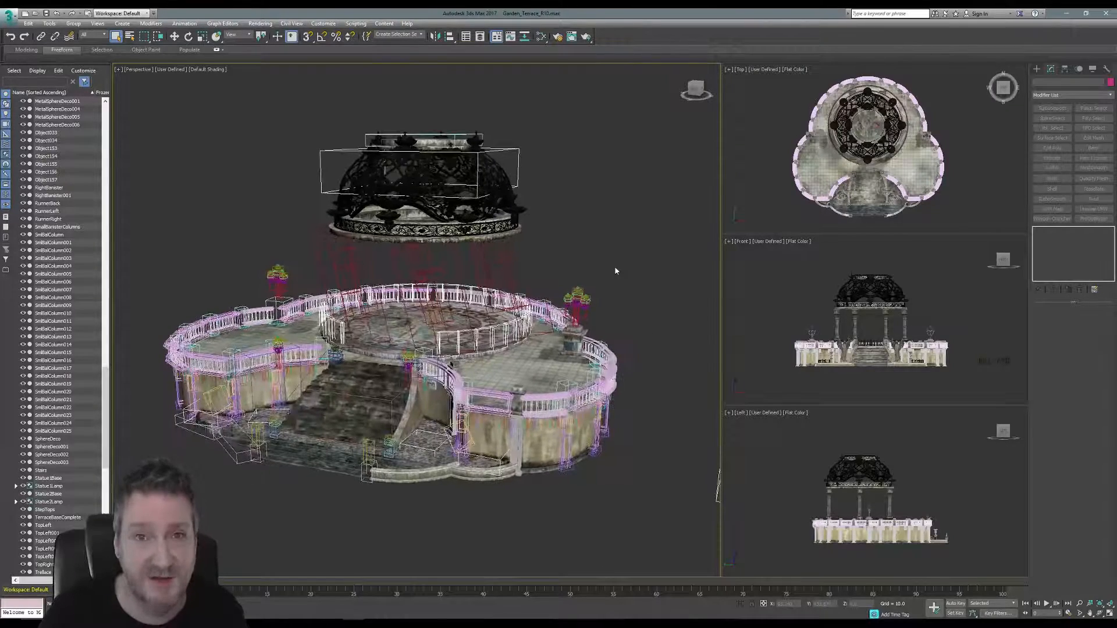
pyautogui.scroll(5, 554, 245)
pyautogui.scroll(-5, 549, 258)
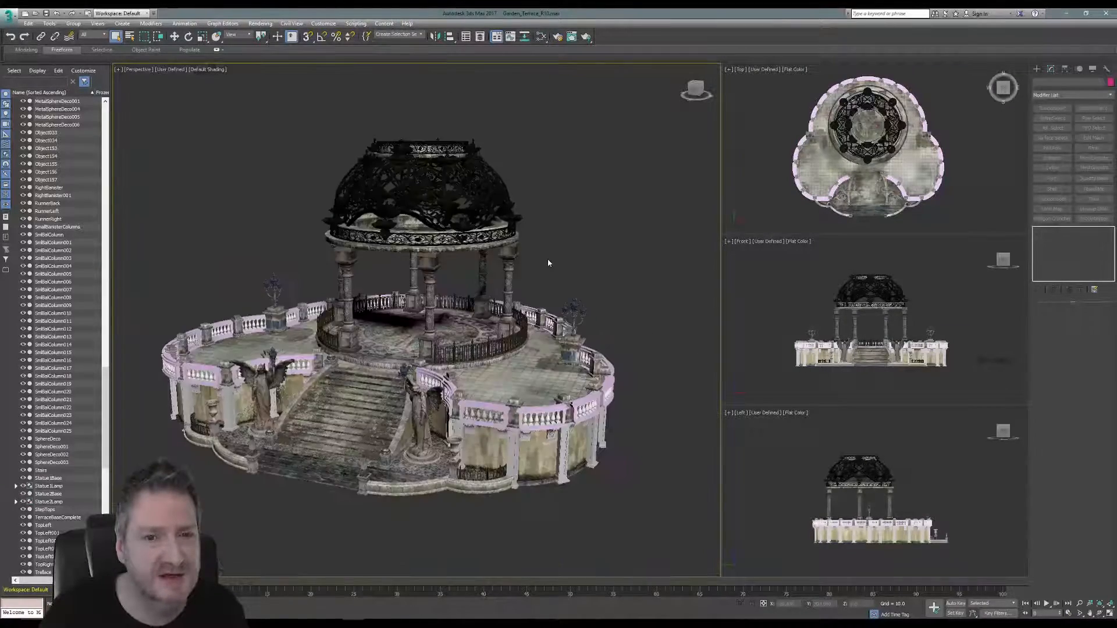
pyautogui.keyDown('alt'); pyautogui.moveTo(546, 259); pyautogui.dragTo(568, 266, button='middle'); pyautogui.keyUp('alt')
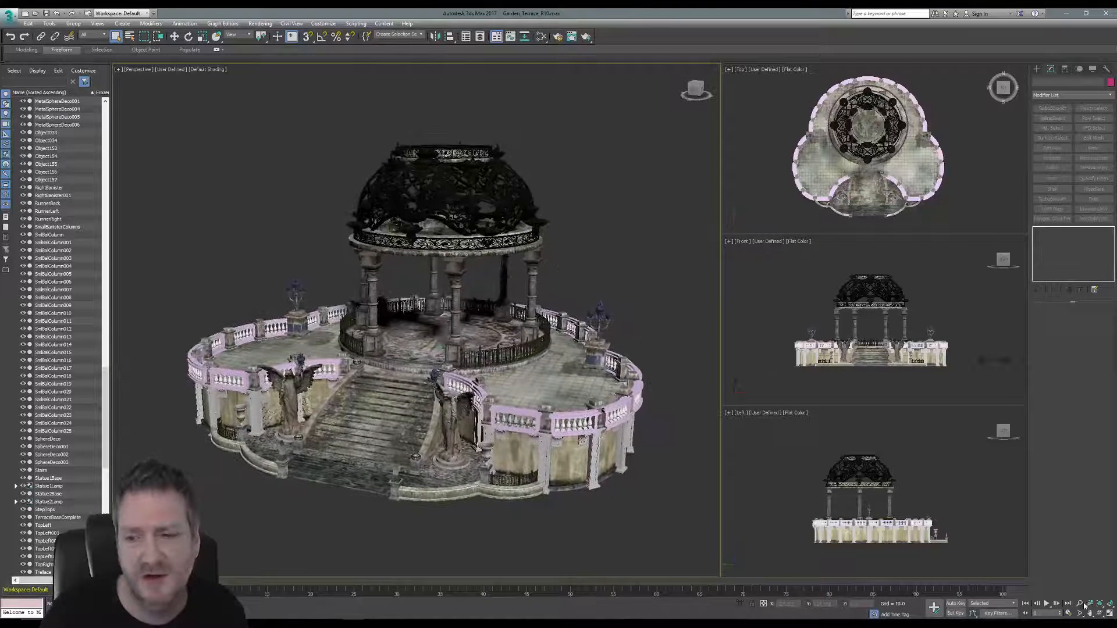
pyautogui.moveTo(642, 327); pyautogui.dragTo(650, 321)
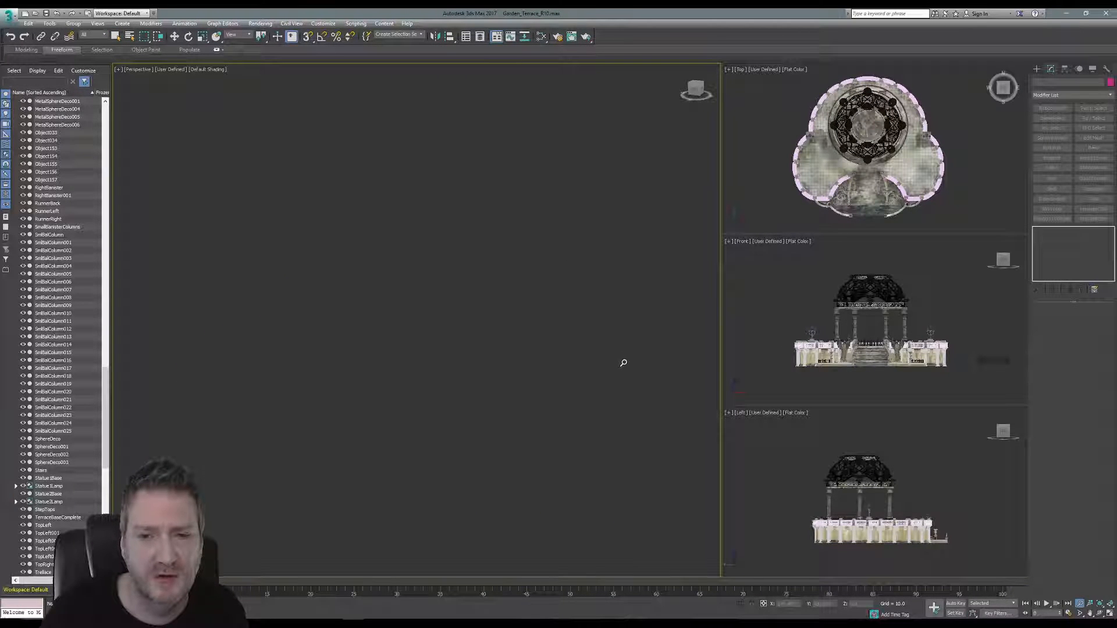
pyautogui.moveTo(623, 363); pyautogui.dragTo(624, 370)
pyautogui.moveTo(580, 334); pyautogui.dragTo(669, 241, button='middle')
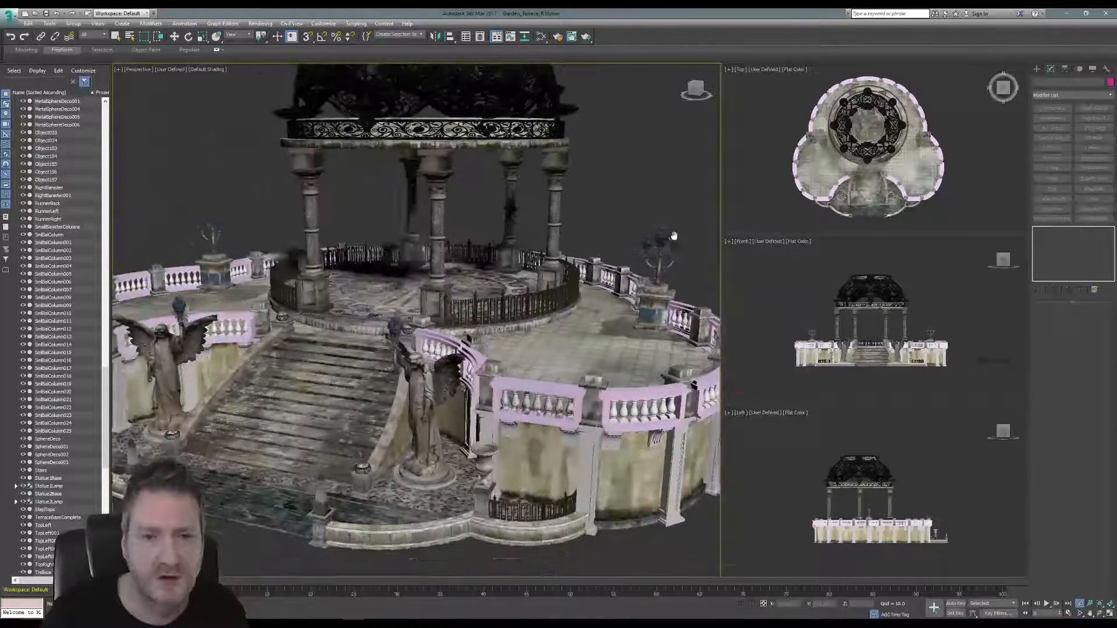
pyautogui.scroll(-5, 615, 232)
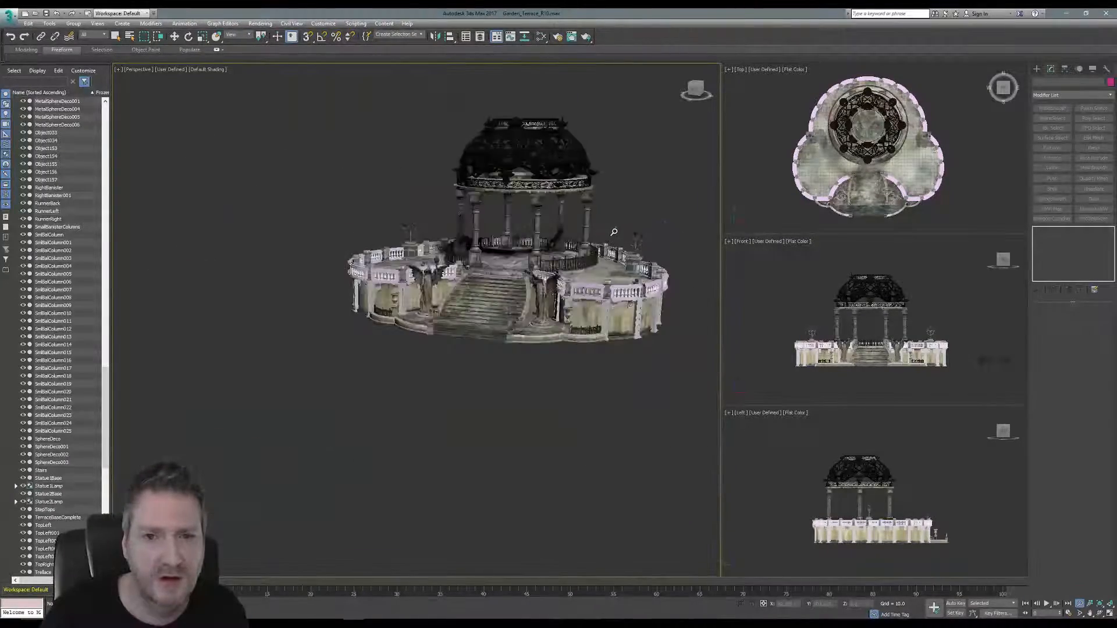
pyautogui.scroll(8, 614, 231)
pyautogui.scroll(-4, 616, 230)
pyautogui.moveTo(616, 231); pyautogui.dragTo(620, 267, button='middle')
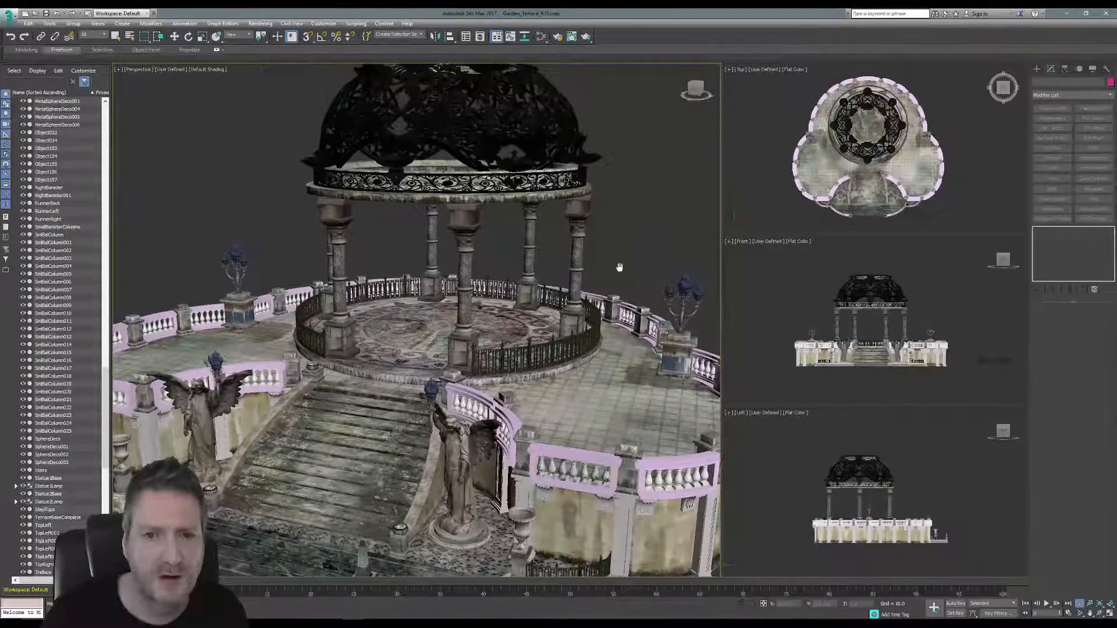
# Select all scene objects to reframe the perspective view, clear the selection, and return to a close view of the gazebo and staircase.
pyautogui.click(1100, 613)
pyautogui.moveTo(410, 309); pyautogui.dragTo(412, 306)
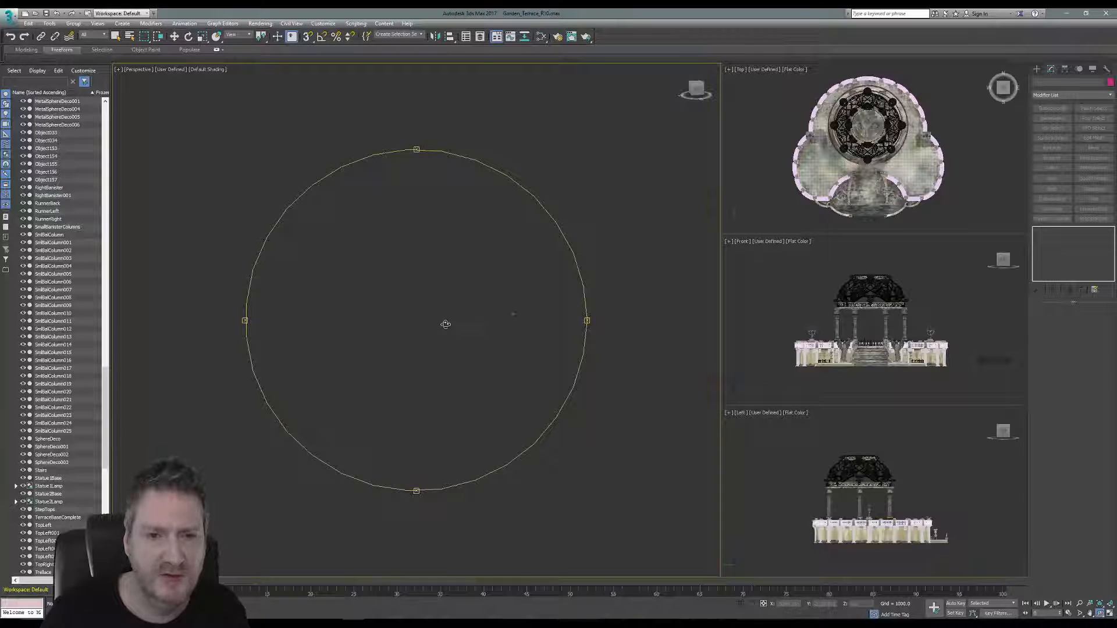
pyautogui.scroll(2, 497, 272)
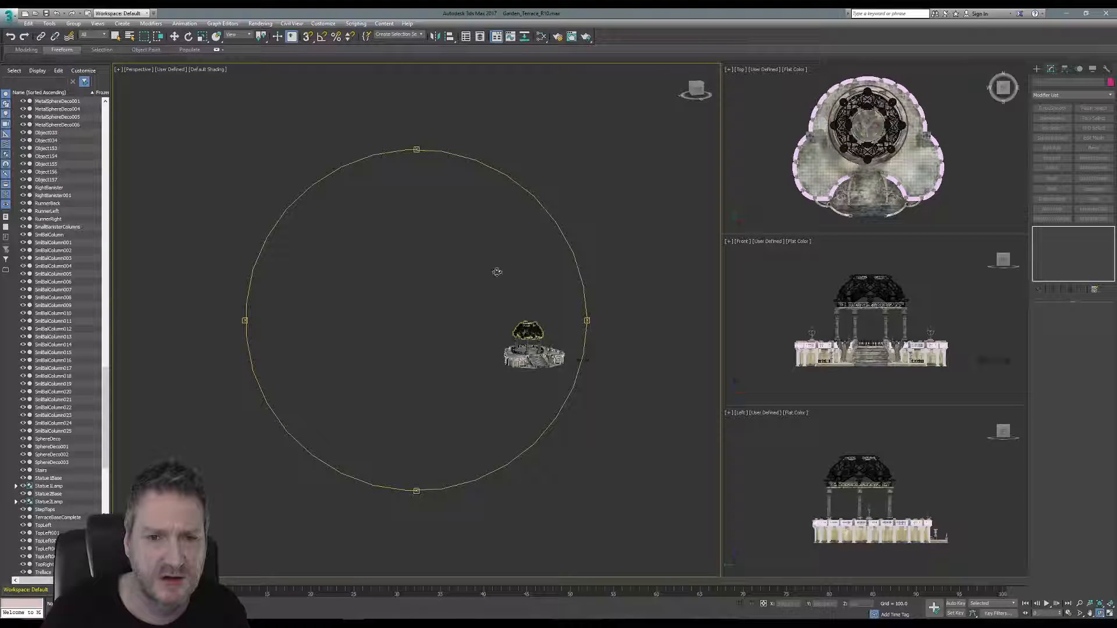
pyautogui.click(117, 36)
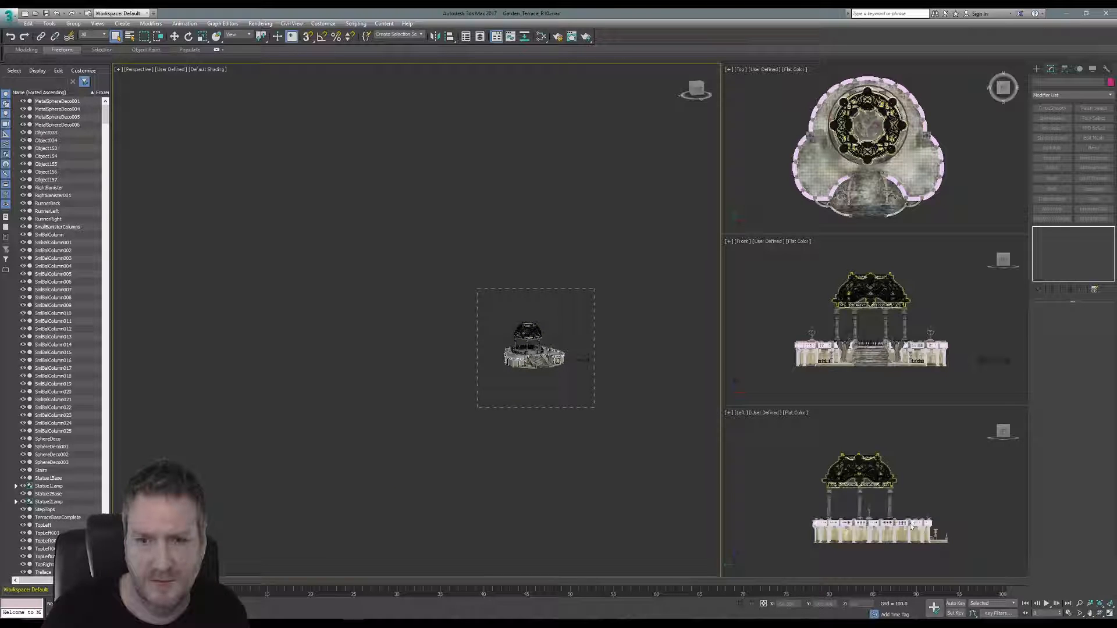
pyautogui.click(1101, 605)
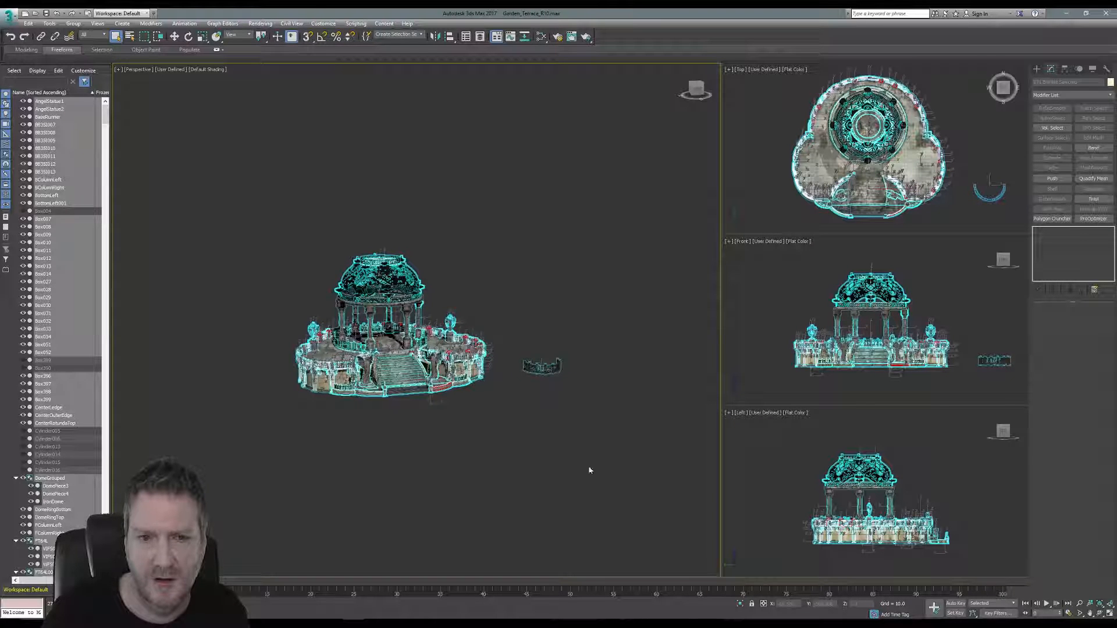
pyautogui.click(501, 434)
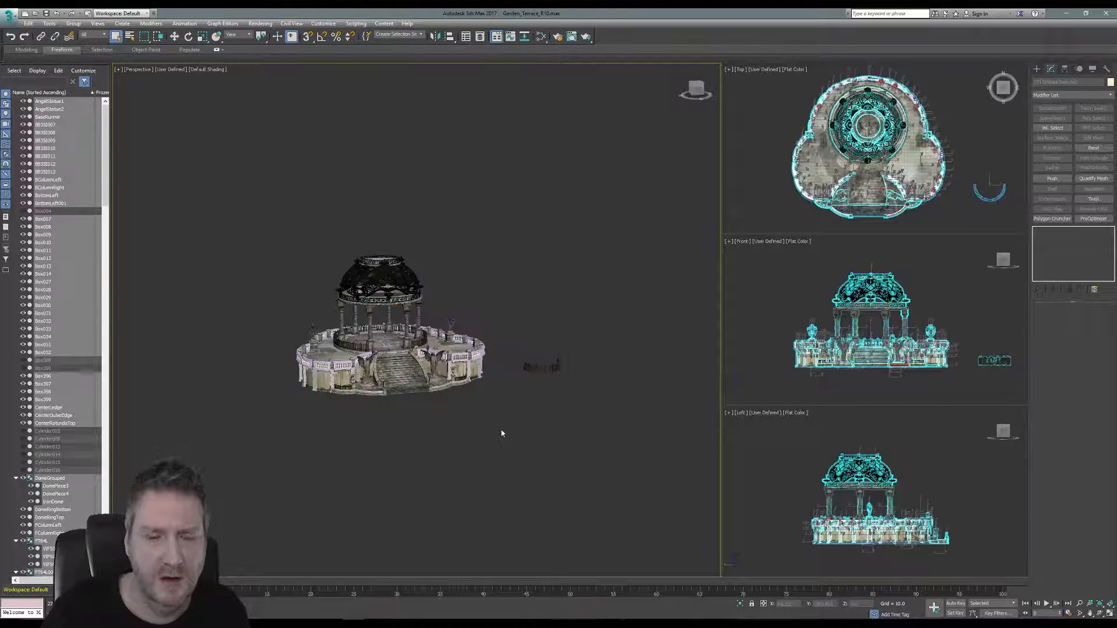
pyautogui.moveTo(504, 318); pyautogui.dragTo(523, 316, button='middle')
pyautogui.scroll(10, 405, 349)
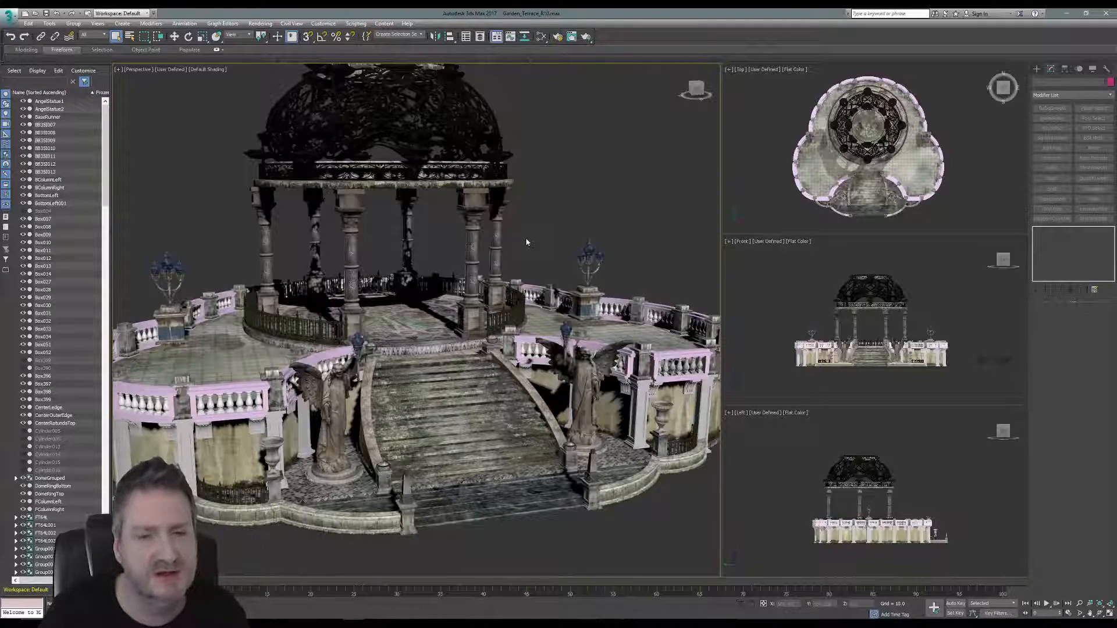
# Select the lower stairs at the foot of the staircase in the perspective view.
pyautogui.click(1099, 614)
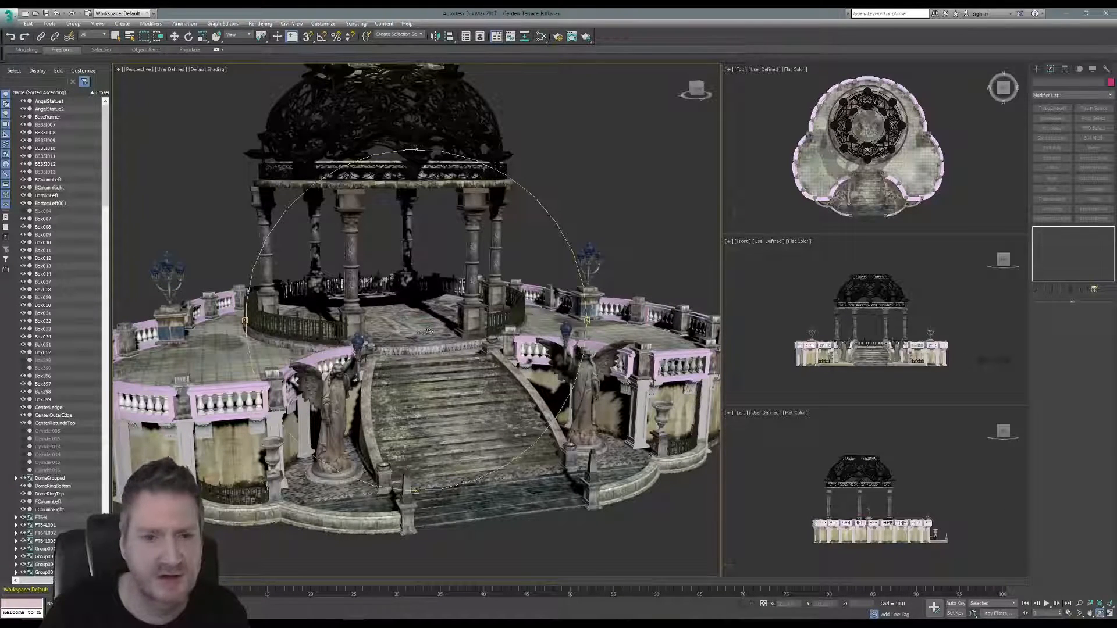
pyautogui.click(117, 38)
pyautogui.click(393, 394)
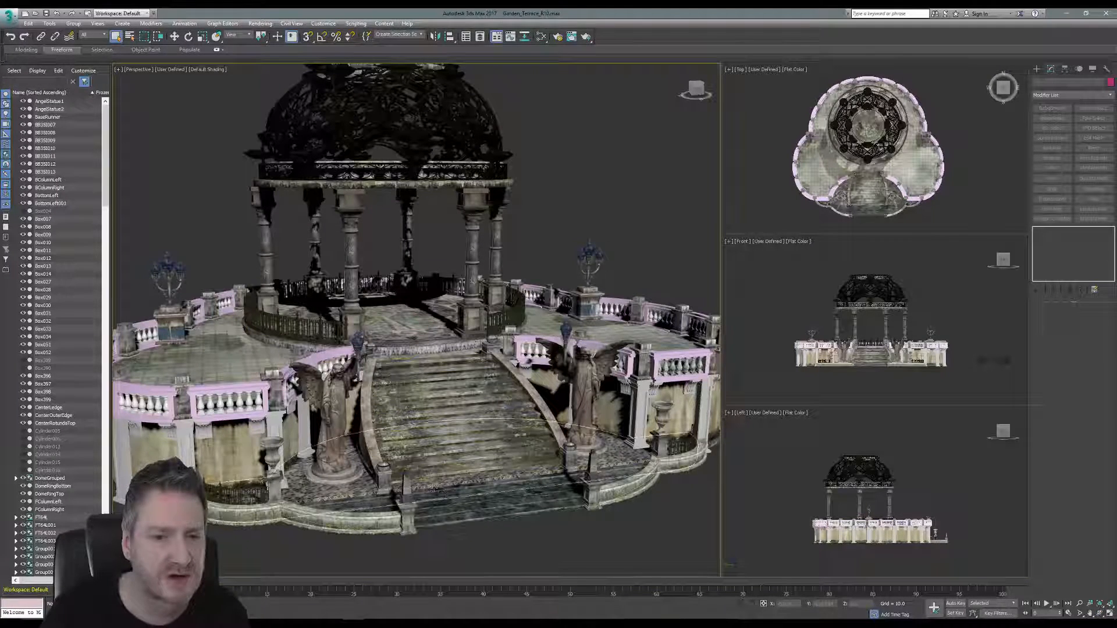
pyautogui.click(472, 498)
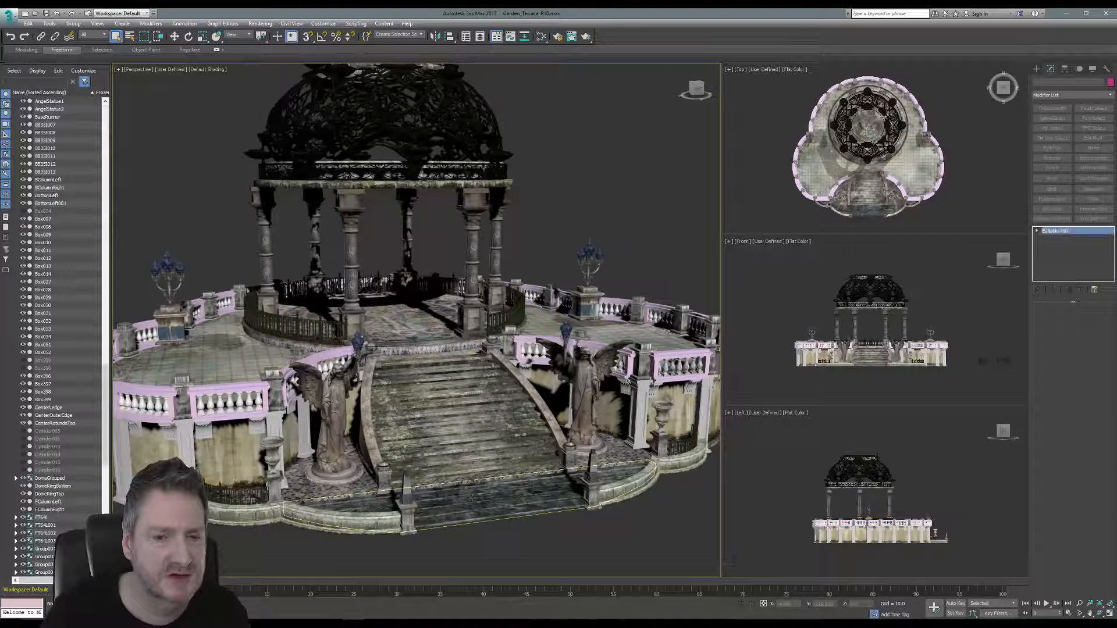
# Examine the balustrades, terrace walls, staircase and gazebo up close and from several perspective angles.
pyautogui.click(1100, 614)
pyautogui.moveTo(332, 361); pyautogui.dragTo(538, 389)
pyautogui.scroll(10, 538, 390)
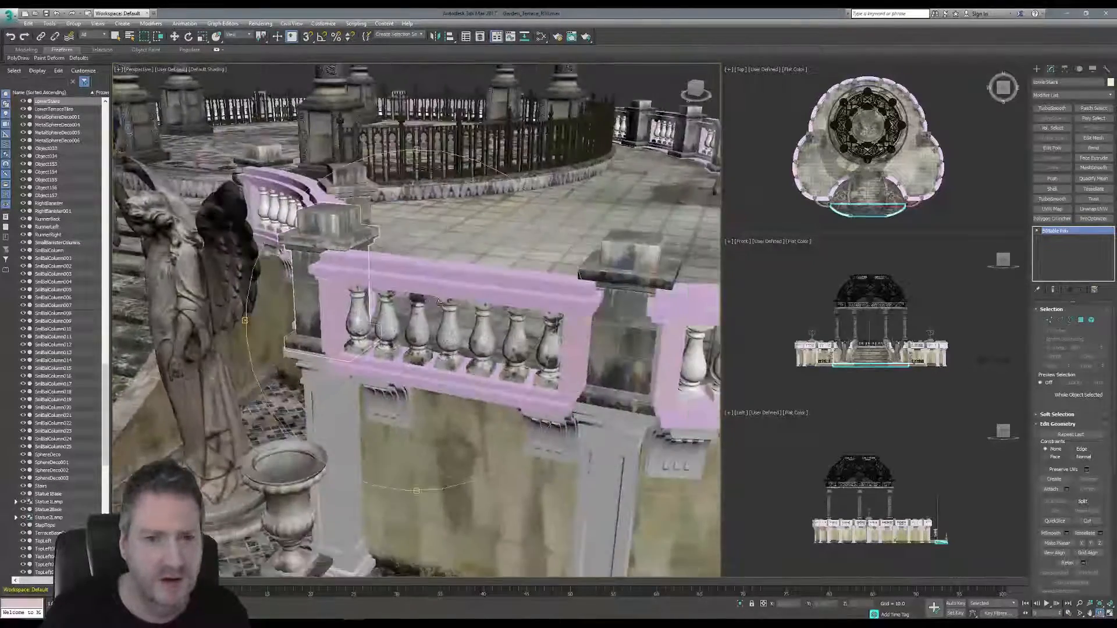
pyautogui.scroll(6, 416, 320)
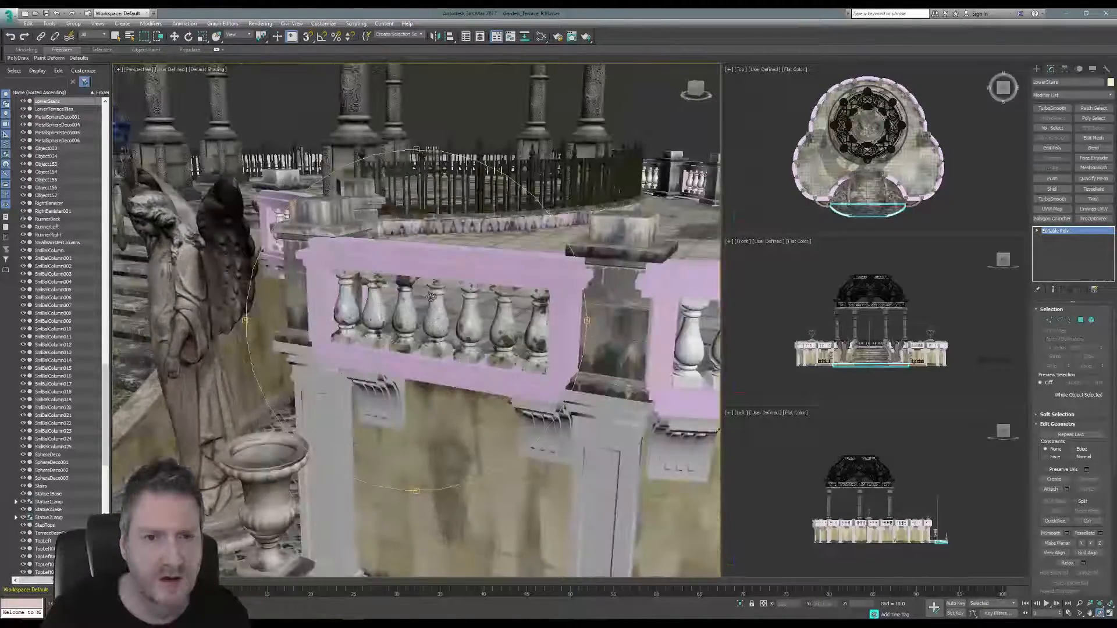
pyautogui.scroll(-8, 451, 332)
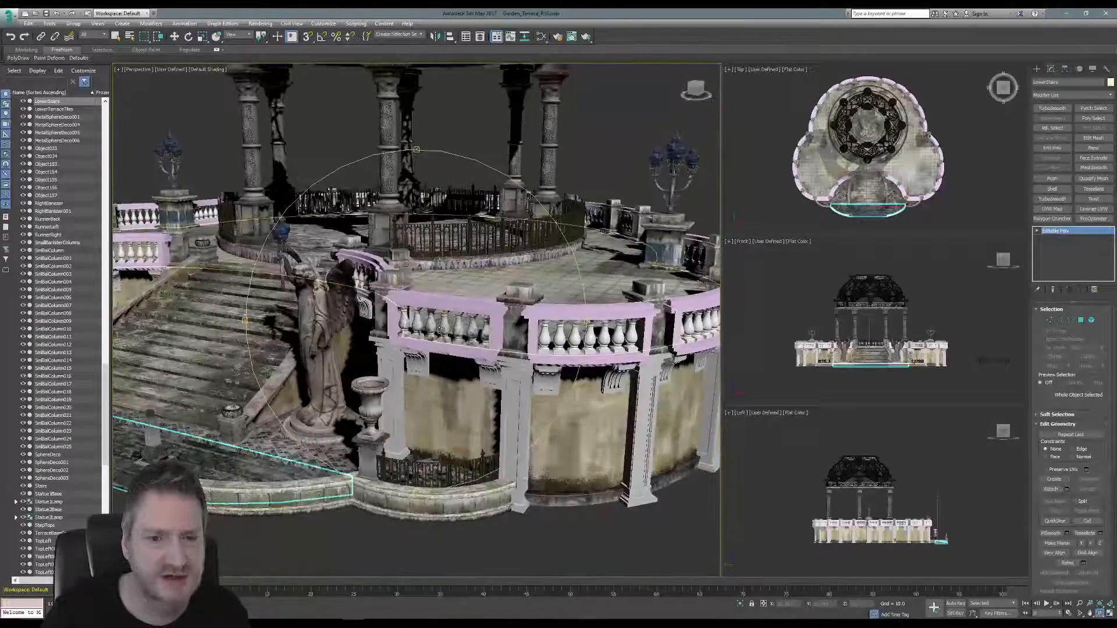
pyautogui.moveTo(442, 329); pyautogui.dragTo(524, 385)
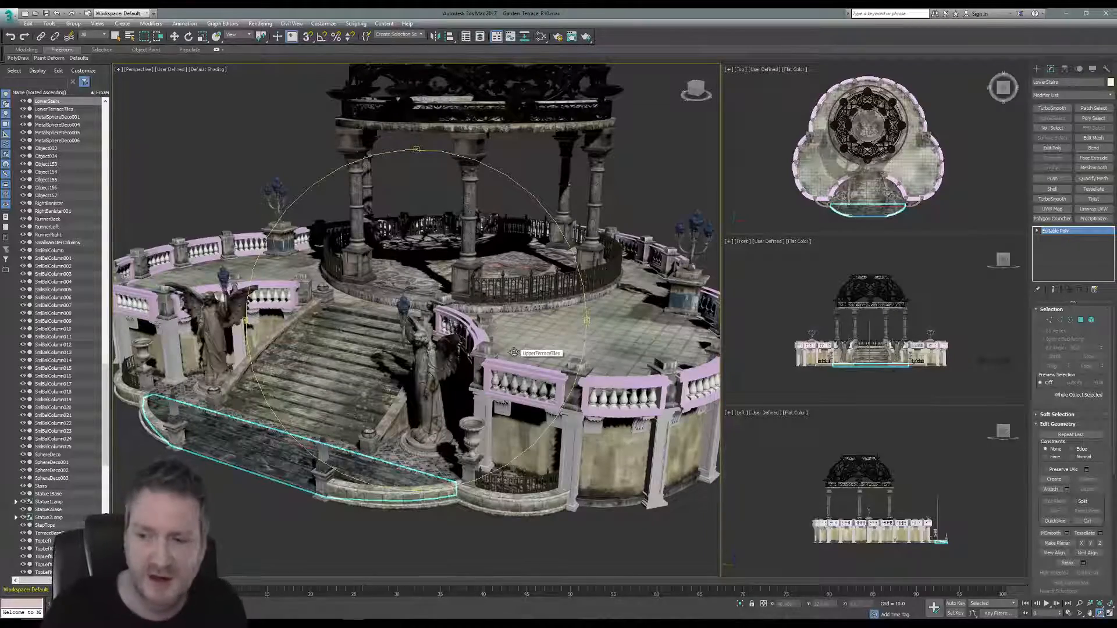
pyautogui.keyDown('alt'); pyautogui.moveTo(439, 358); pyautogui.dragTo(415, 357, button='middle'); pyautogui.keyUp('alt')
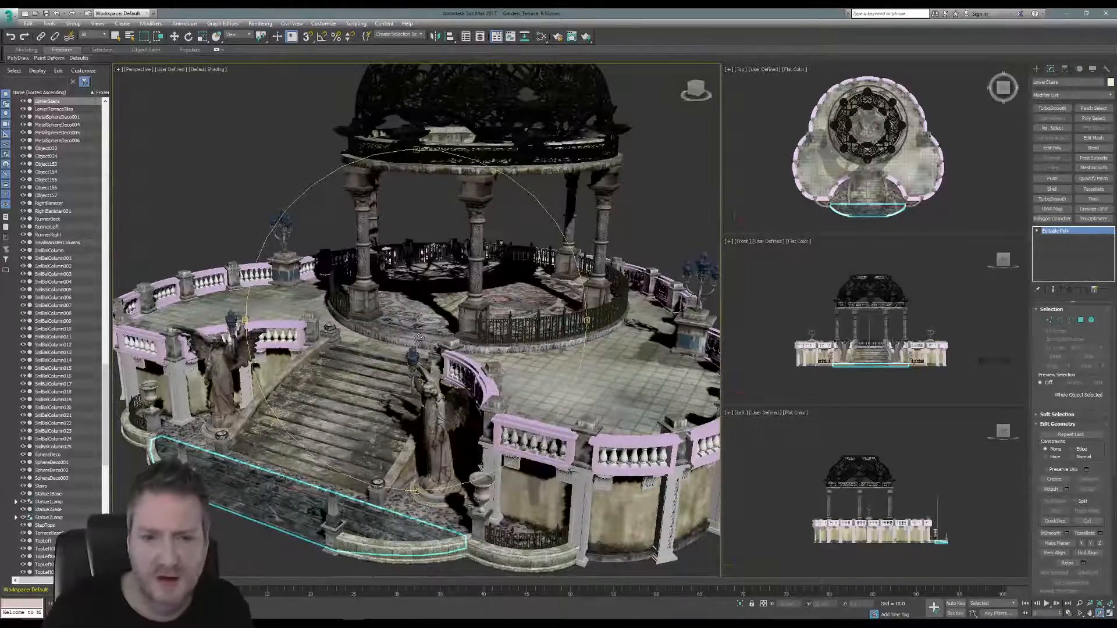
pyautogui.moveTo(420, 342); pyautogui.dragTo(419, 335)
pyautogui.keyDown('alt'); pyautogui.moveTo(419, 335); pyautogui.dragTo(445, 343, button='middle'); pyautogui.keyUp('alt')
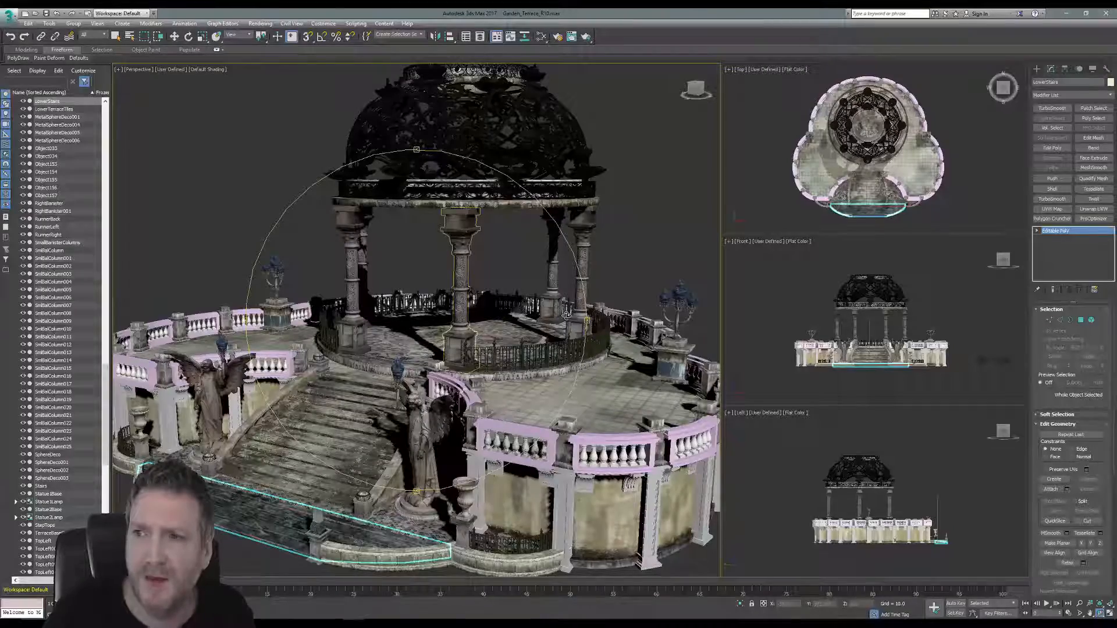
pyautogui.moveTo(469, 348)
pyautogui.mouseDown(button='middle')
pyautogui.moveTo(480, 335)
pyautogui.moveTo(469, 330)
pyautogui.mouseUp(button='middle')
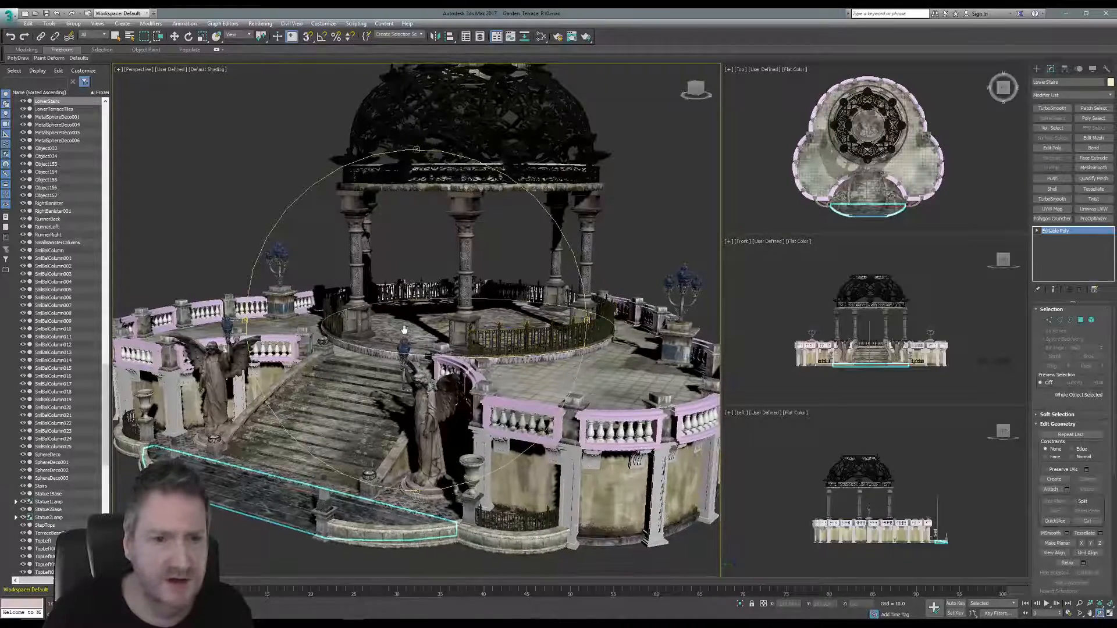
# Save the garden terrace scene under its existing file name.
pyautogui.click(9, 16)
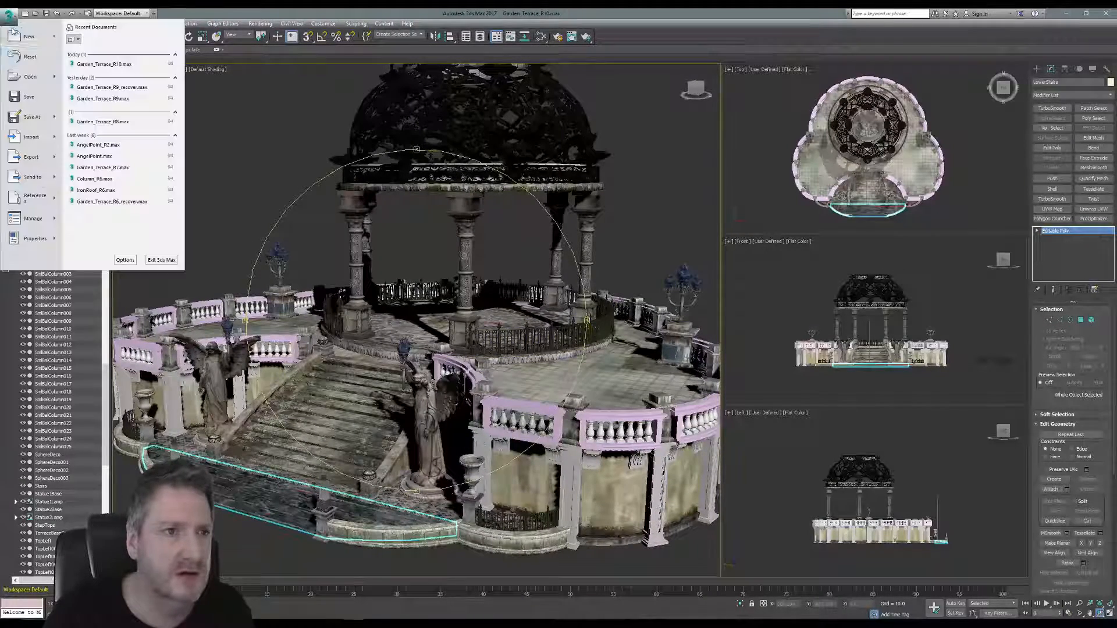
pyautogui.click(28, 96)
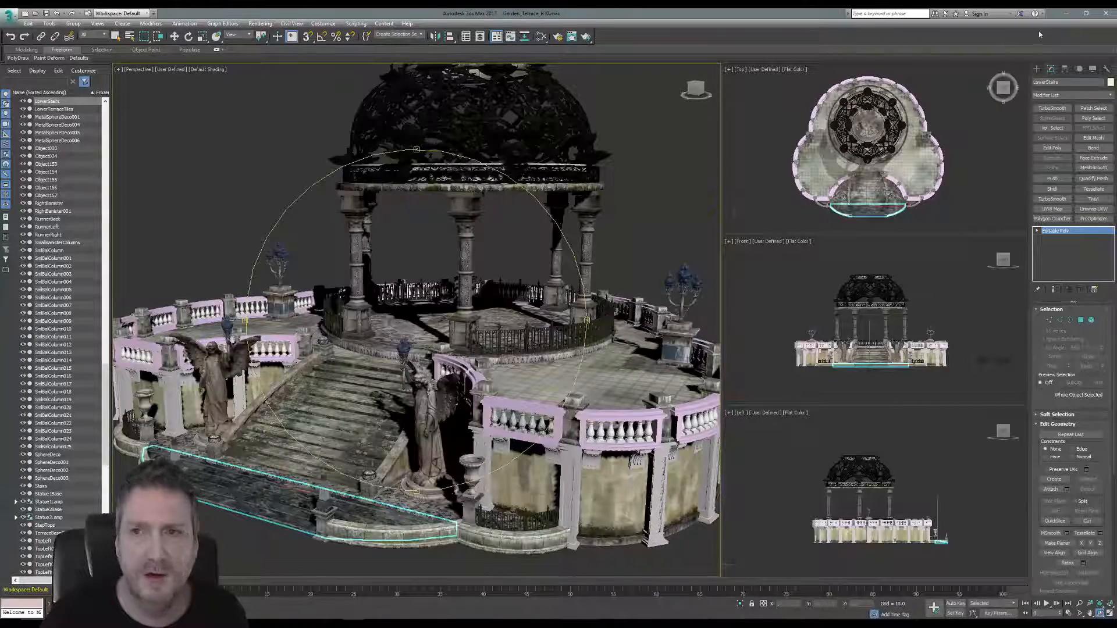
# Switch to Mari, save the SmallBanisterColumns2 project, and return to the terrace scene in 3ds Max.
pyautogui.click(1067, 13)
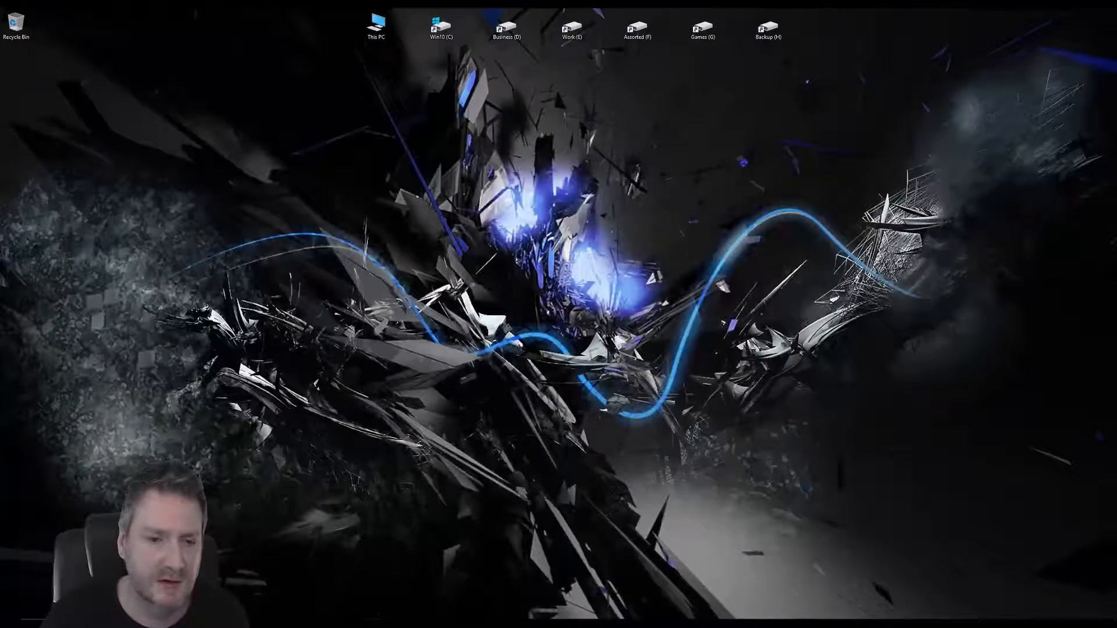
pyautogui.click(377, 617)
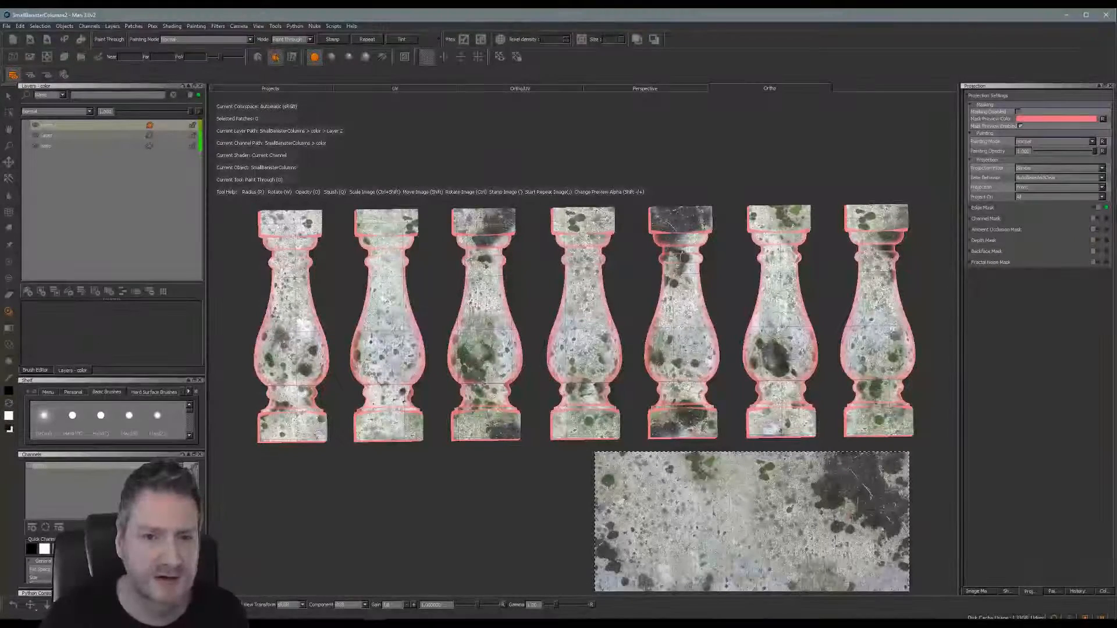
pyautogui.click(8, 26)
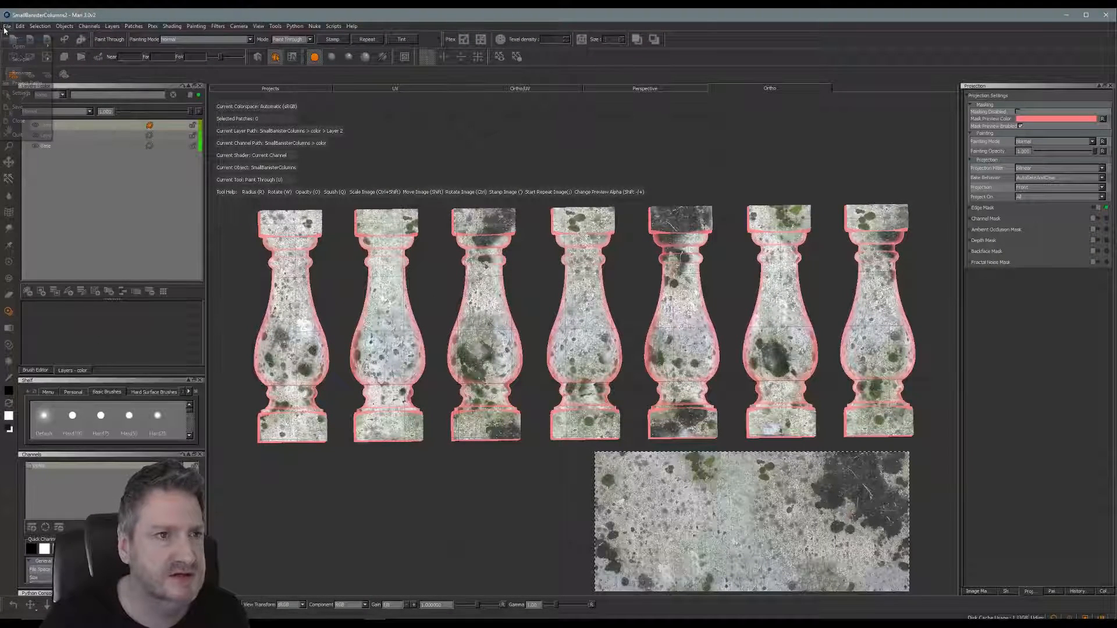
pyautogui.click(23, 108)
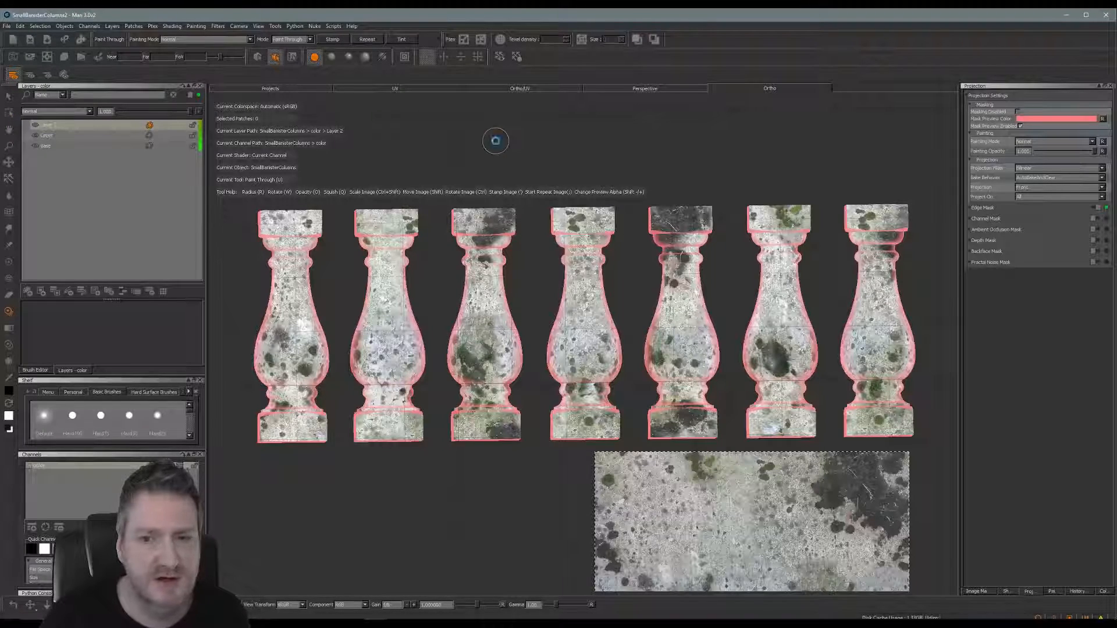
pyautogui.click(1066, 15)
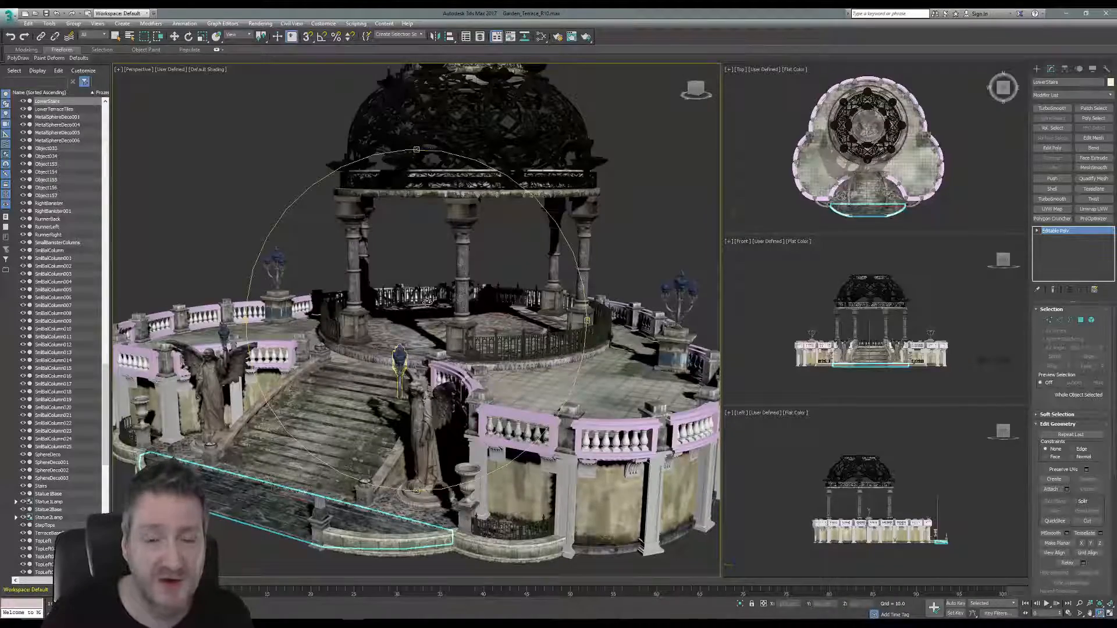
# View the terrace from a slightly different perspective angle and clear the lower stairs selection.
pyautogui.moveTo(427, 302); pyautogui.dragTo(441, 308)
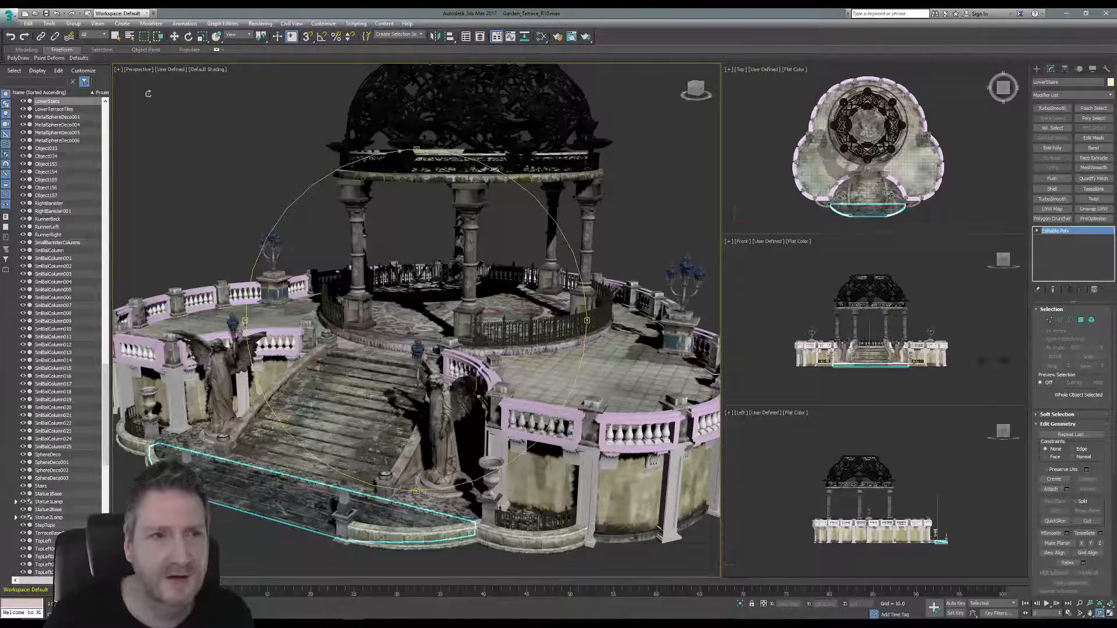
pyautogui.click(115, 36)
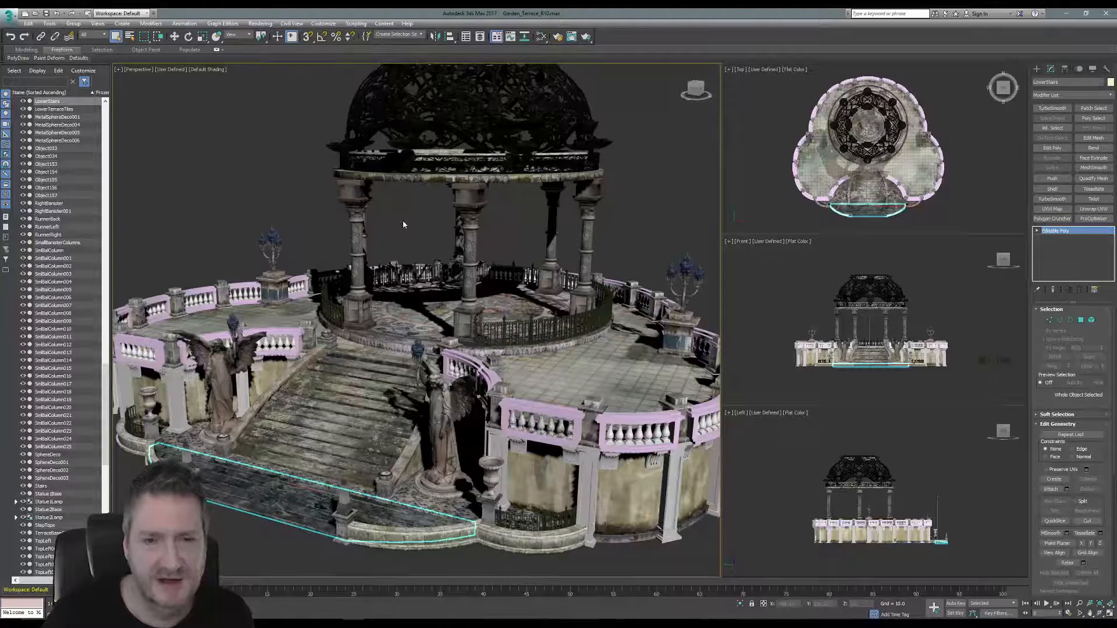
pyautogui.moveTo(403, 221); pyautogui.dragTo(401, 218, button='middle')
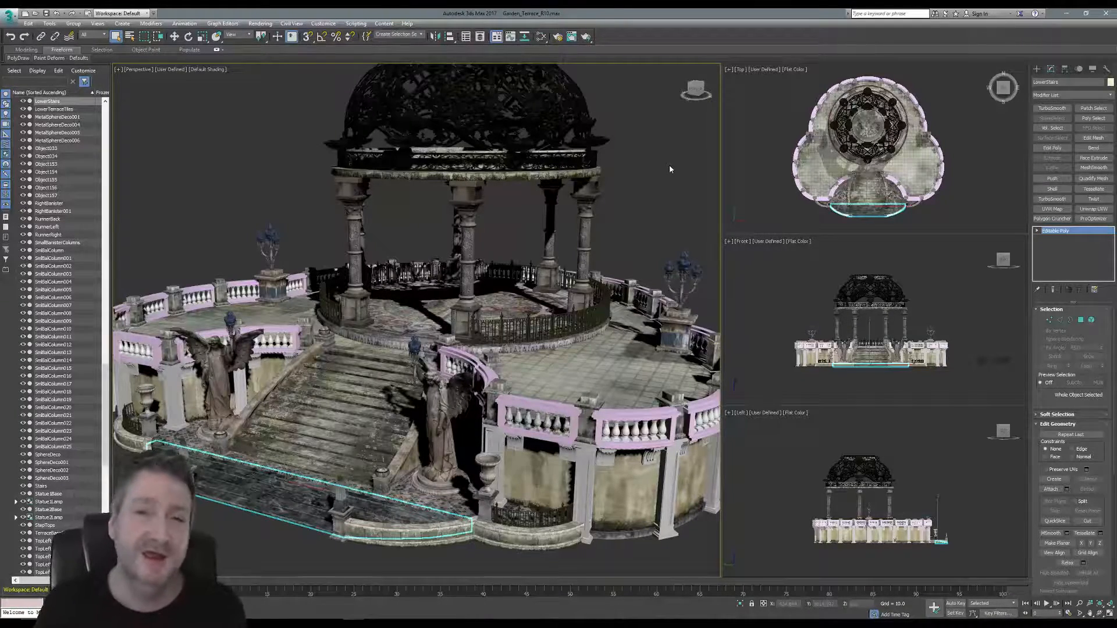
pyautogui.click(233, 175)
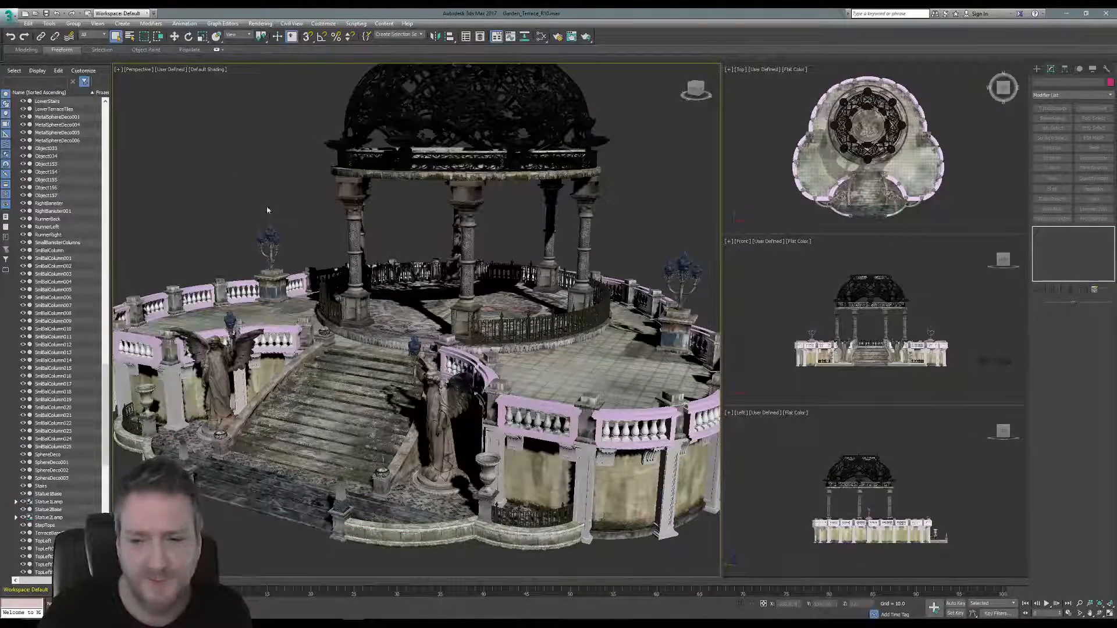
# Enlarge the terrace in the left view, shrink it in the top view, and make the perspective view active again.
pyautogui.click(878, 434)
pyautogui.moveTo(879, 434); pyautogui.dragTo(898, 373, button='middle')
pyautogui.scroll(2, 880, 436)
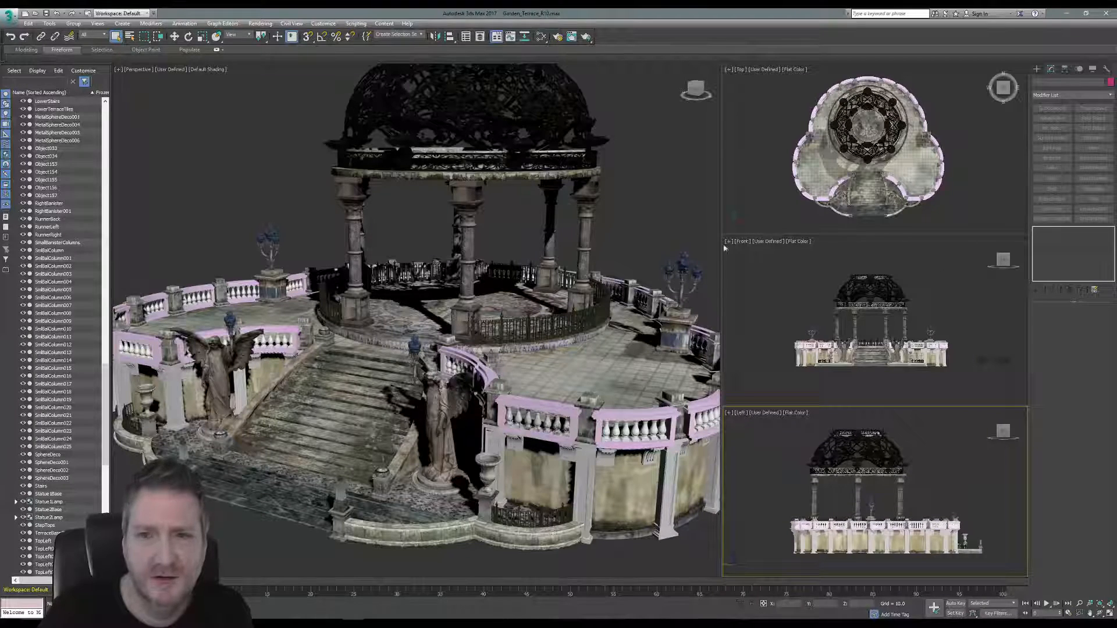
pyautogui.scroll(-3, 935, 189)
pyautogui.moveTo(935, 189); pyautogui.dragTo(912, 178, button='middle')
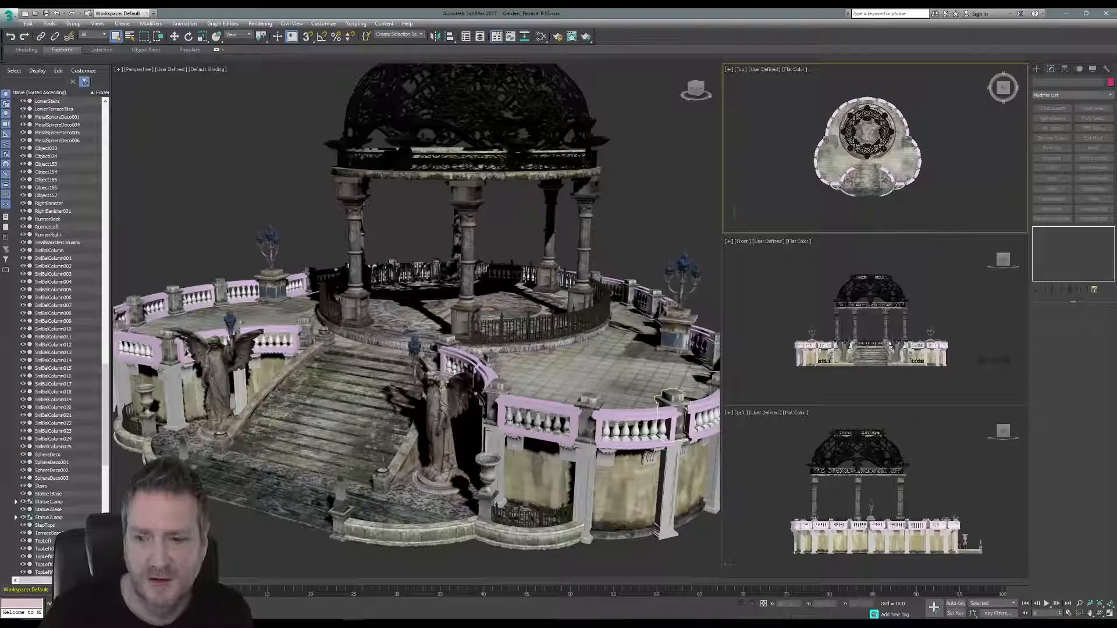
pyautogui.click(631, 194)
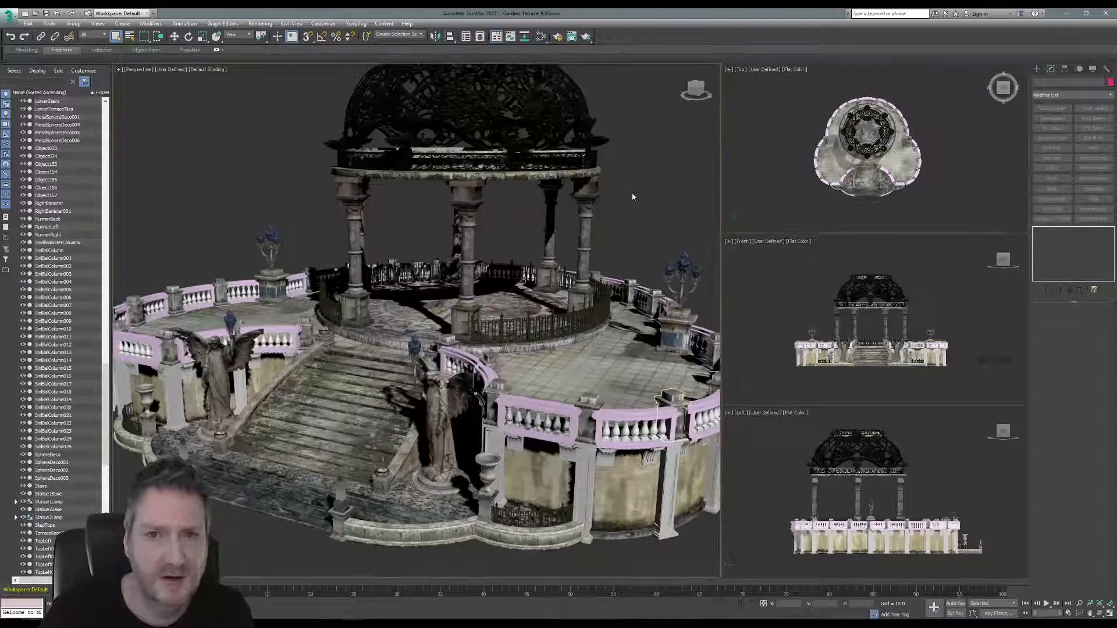
# Save the Garden_Terrace_R10.max scene again.
pyautogui.click(14, 17)
pyautogui.click(98, 116)
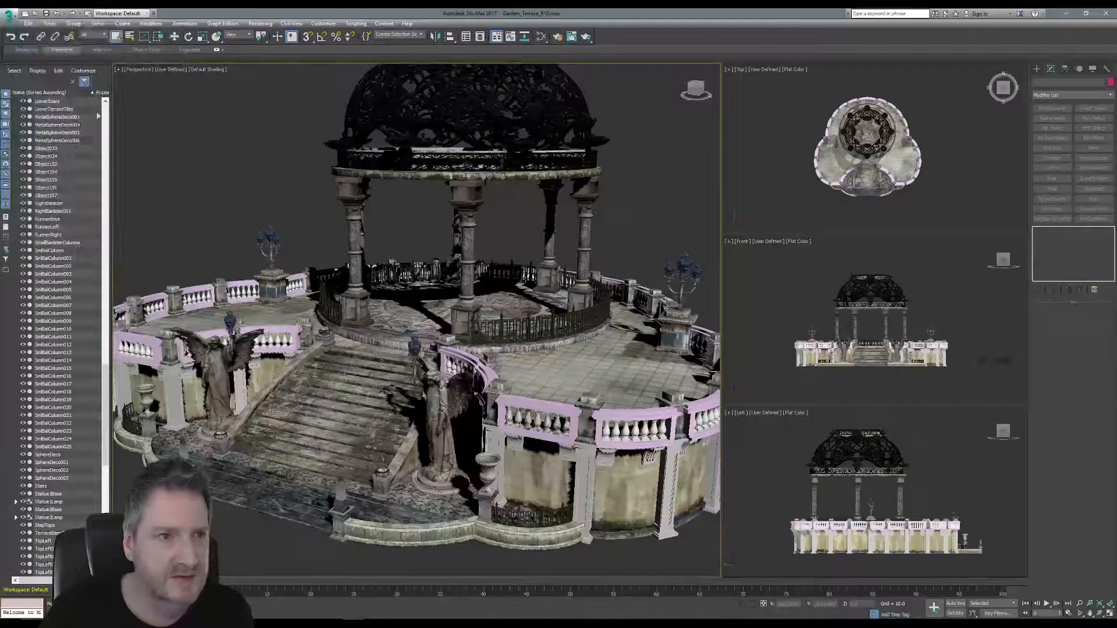